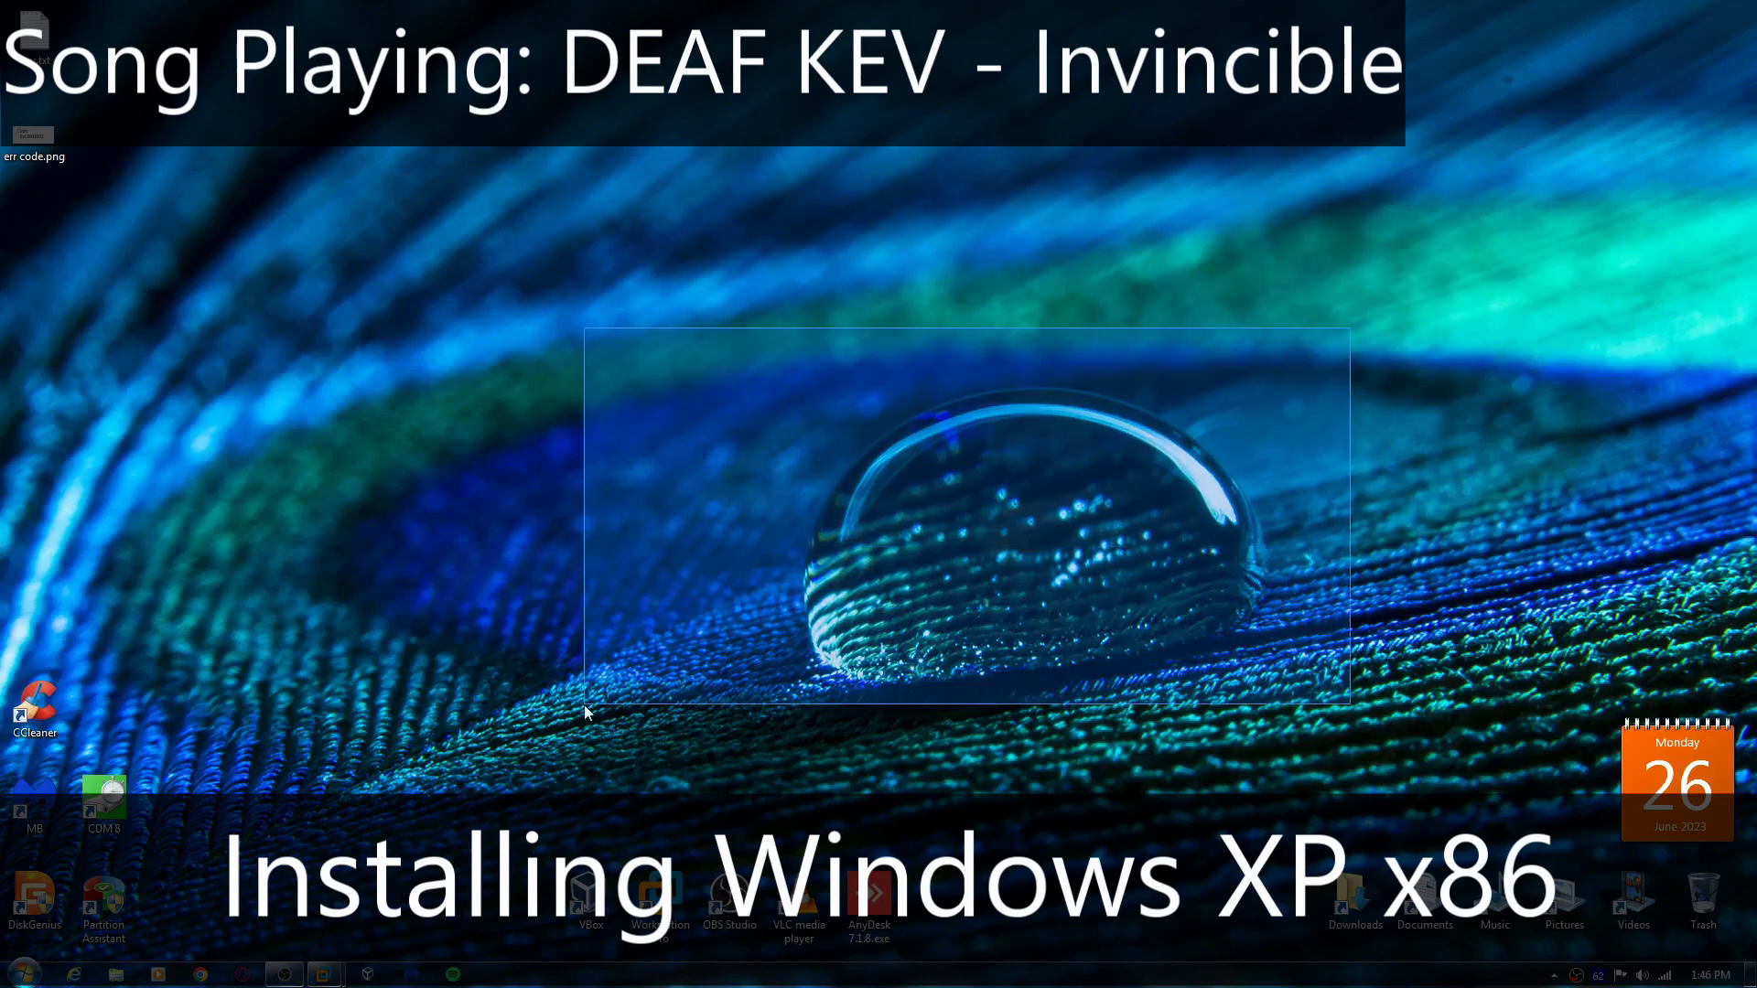
{"action": "left_click_drag", "start_coordinate": [1254, 275], "coordinate": [1086, 365]}
{"action": "left_click_drag", "start_coordinate": [1329, 252], "coordinate": [705, 580]}
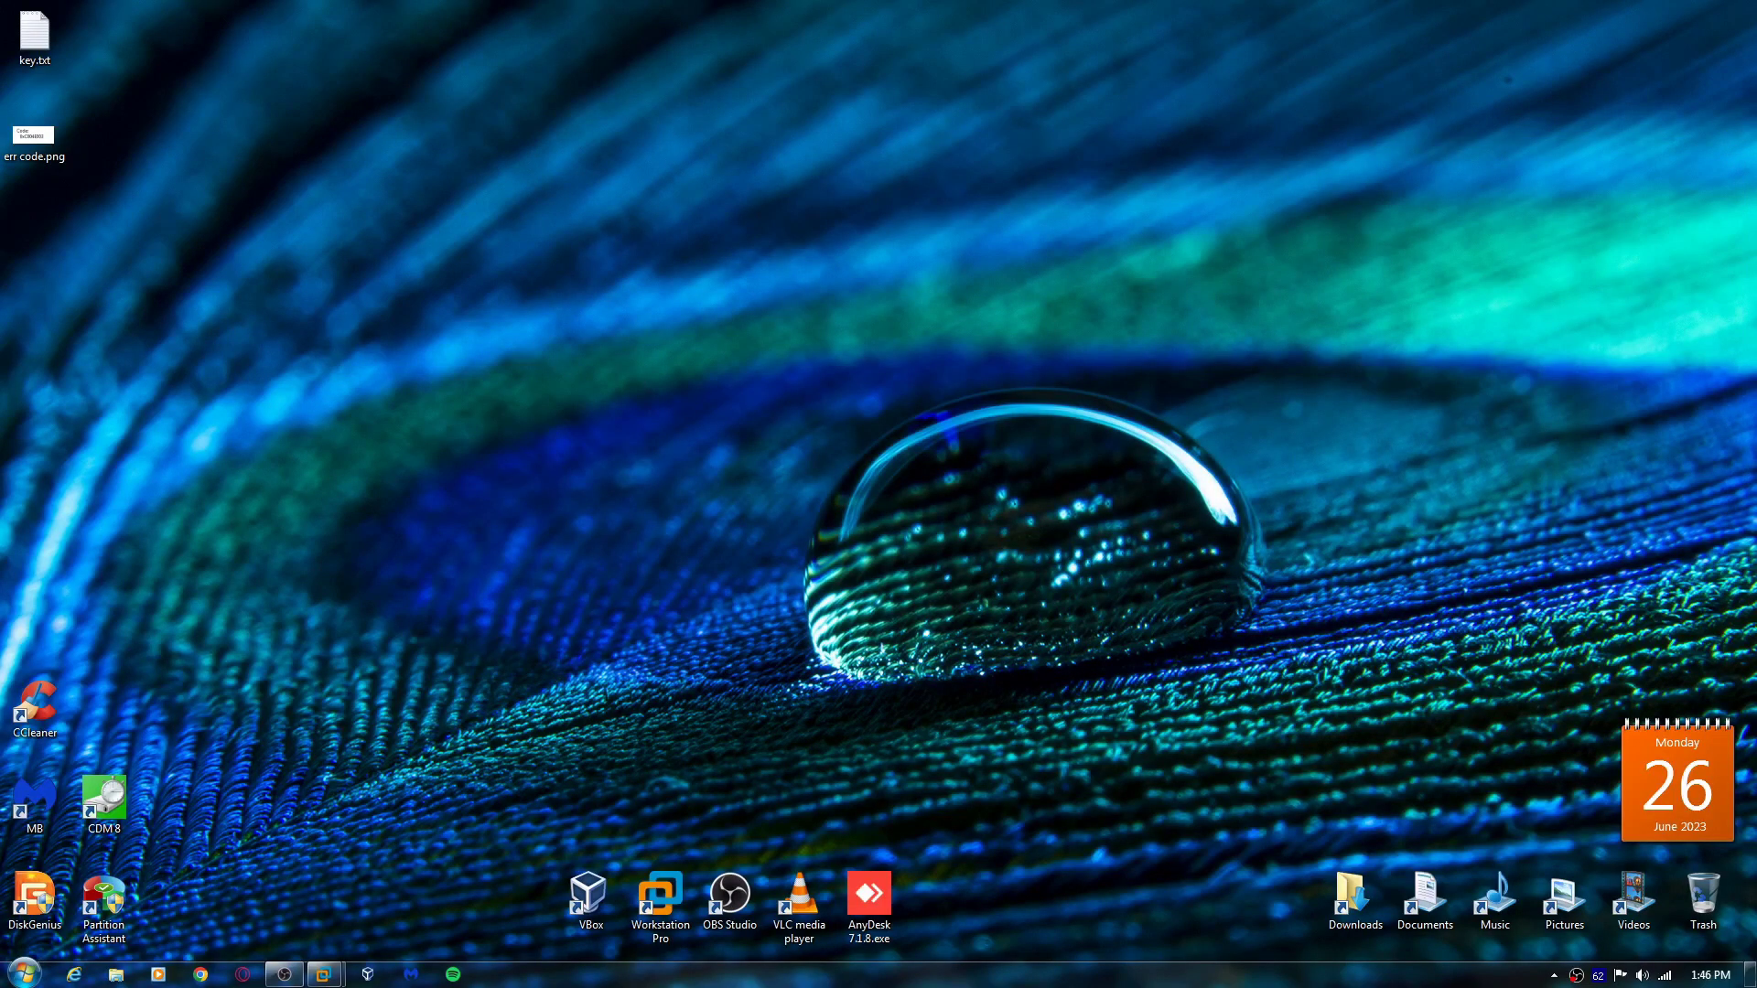
- Switch to VMware Workstation and attach Windows XP Professional SP3 x86.iso to the Windows XP machine's CD/DVD drive
{"action": "key", "text": "super+Tab"}
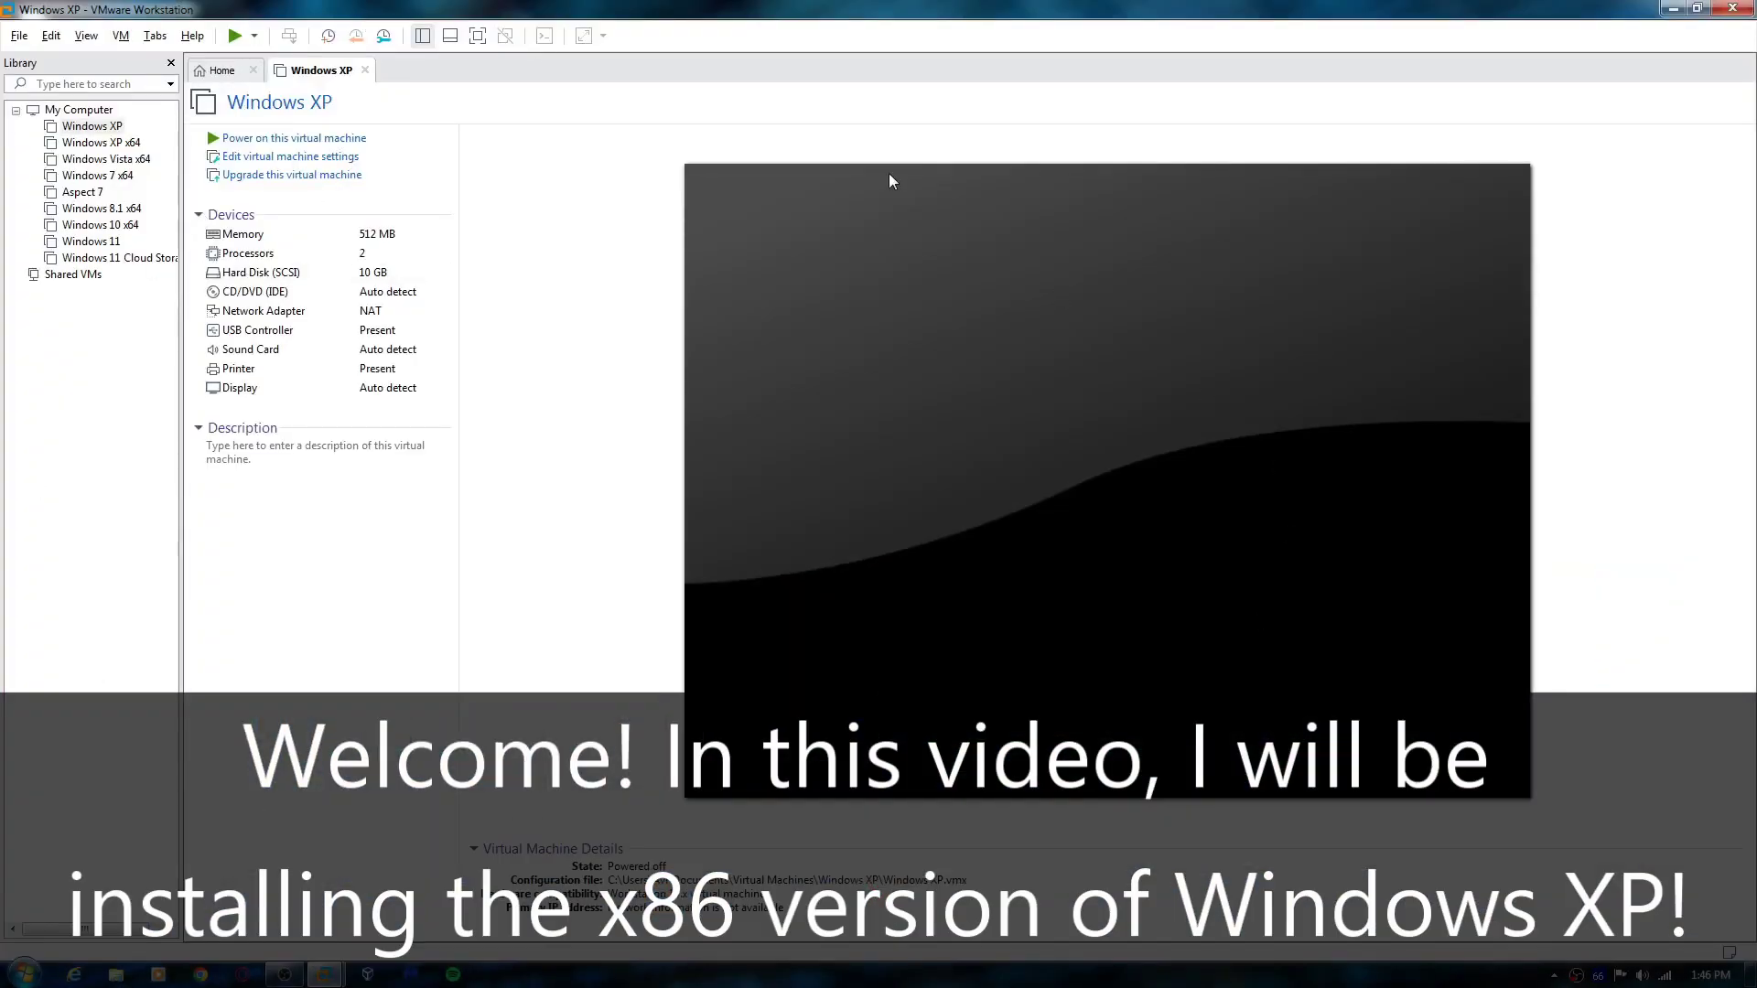
{"action": "left_click", "coordinate": [290, 157]}
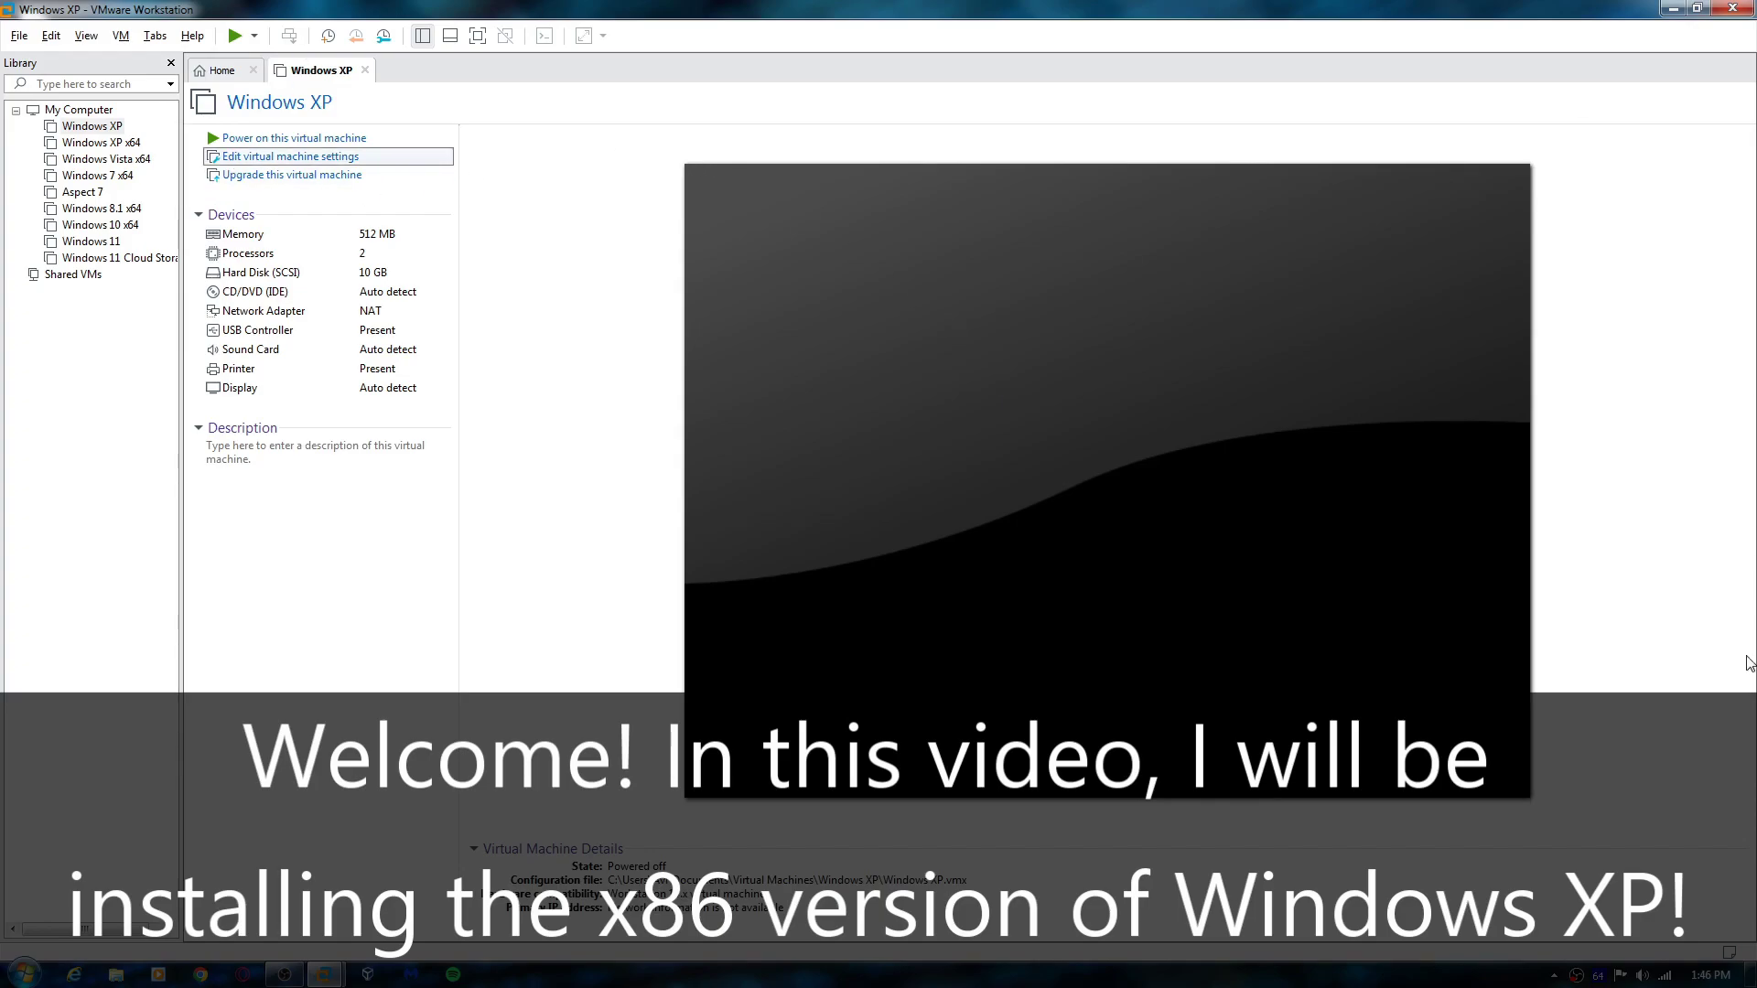
{"action": "left_click", "coordinate": [723, 303]}
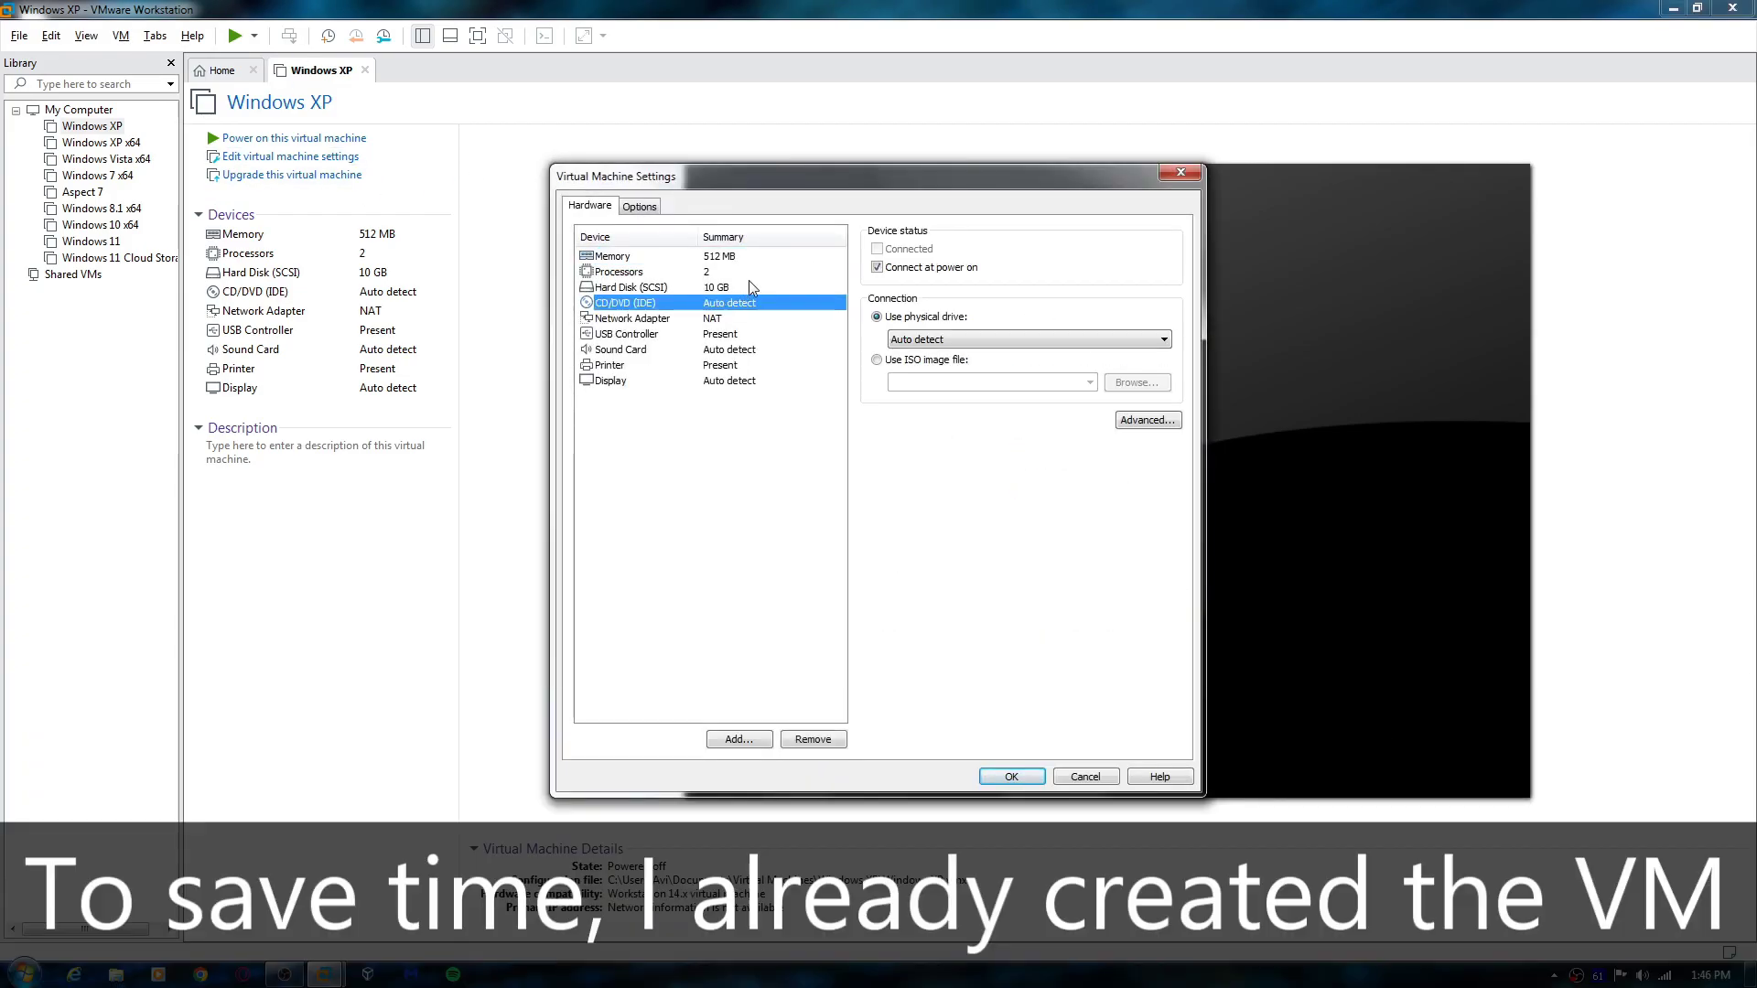
{"action": "left_click", "coordinate": [959, 361]}
{"action": "left_click", "coordinate": [1137, 382]}
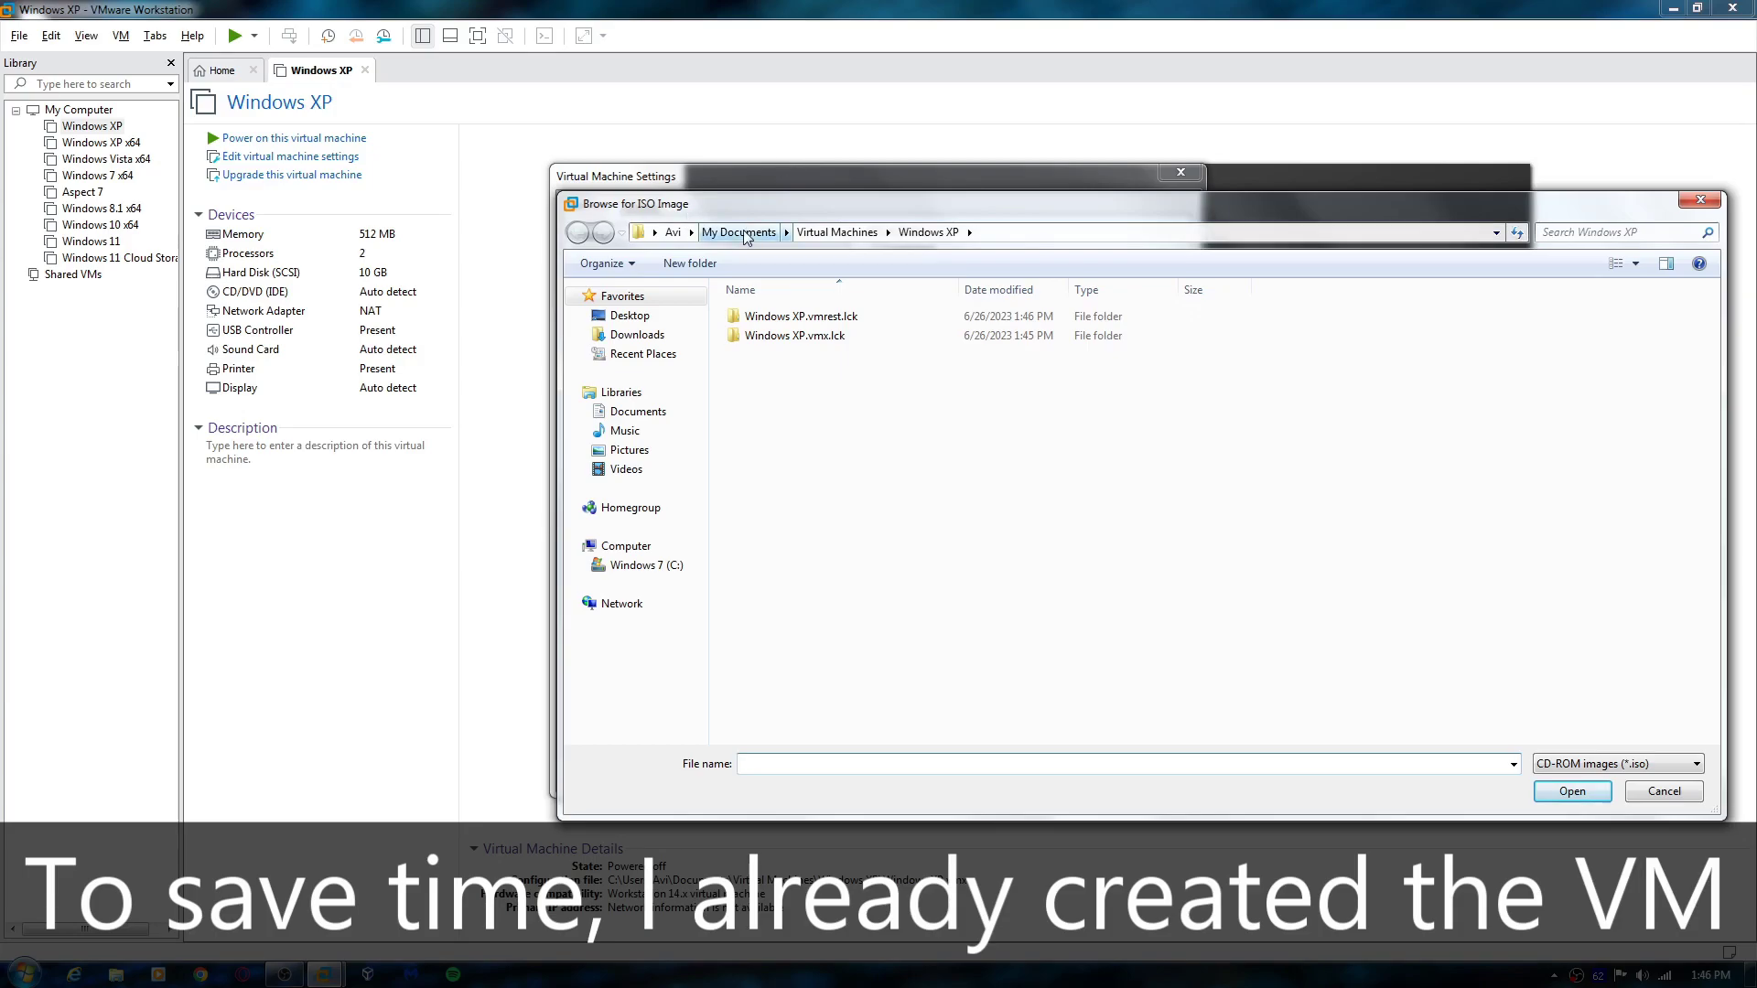
{"action": "double_click", "coordinate": [817, 376]}
{"action": "double_click", "coordinate": [857, 336]}
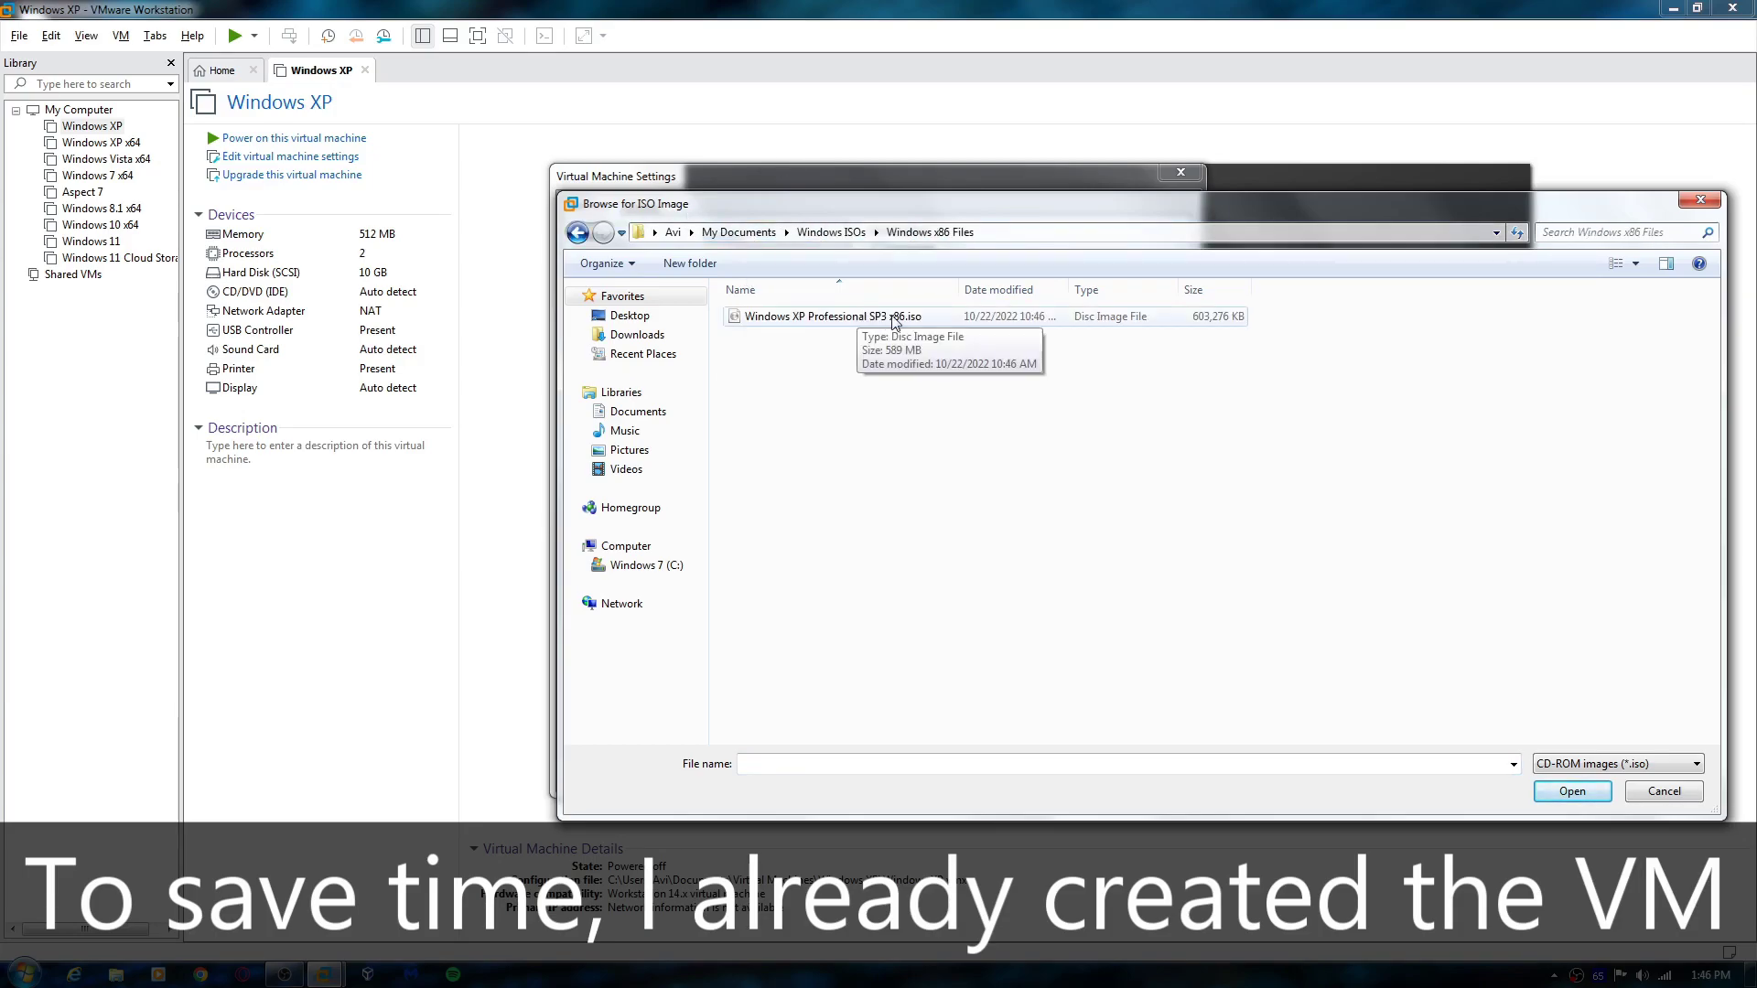
{"action": "left_click", "coordinate": [883, 317]}
{"action": "left_click", "coordinate": [1572, 792]}
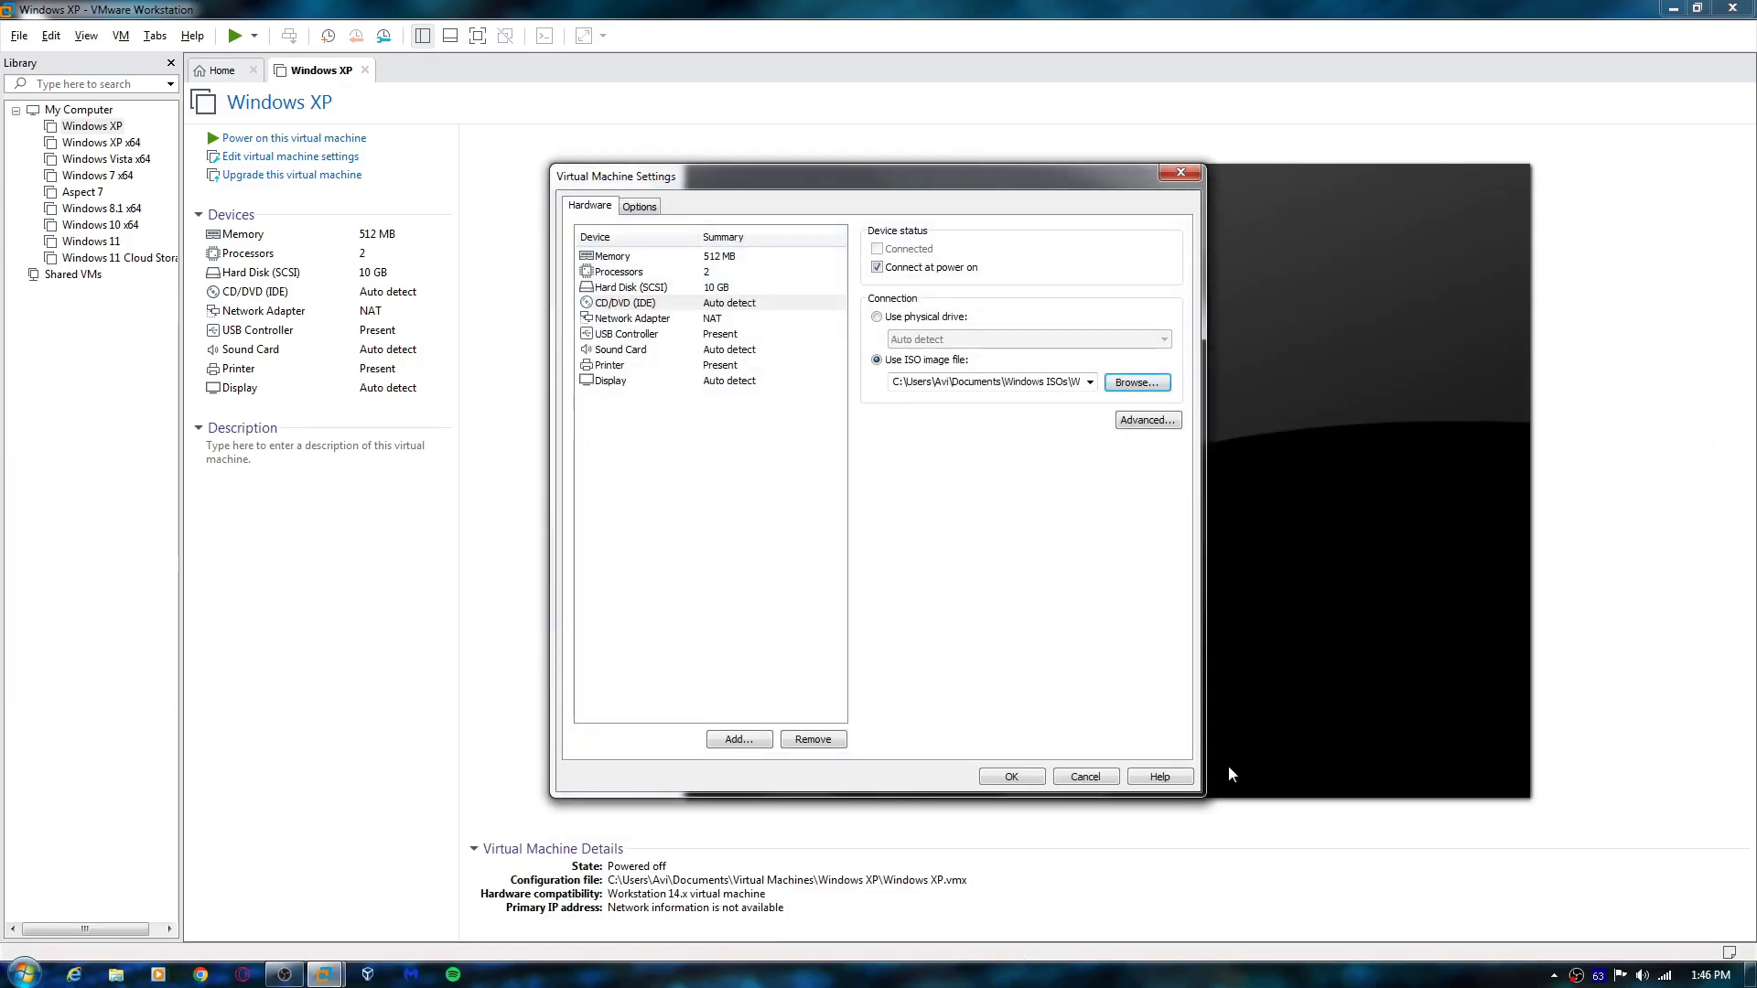
{"action": "left_click", "coordinate": [1009, 777]}
- Switch the view to full screen and power on the Windows XP virtual machine
{"action": "left_click", "coordinate": [86, 35]}
{"action": "left_click", "coordinate": [119, 56]}
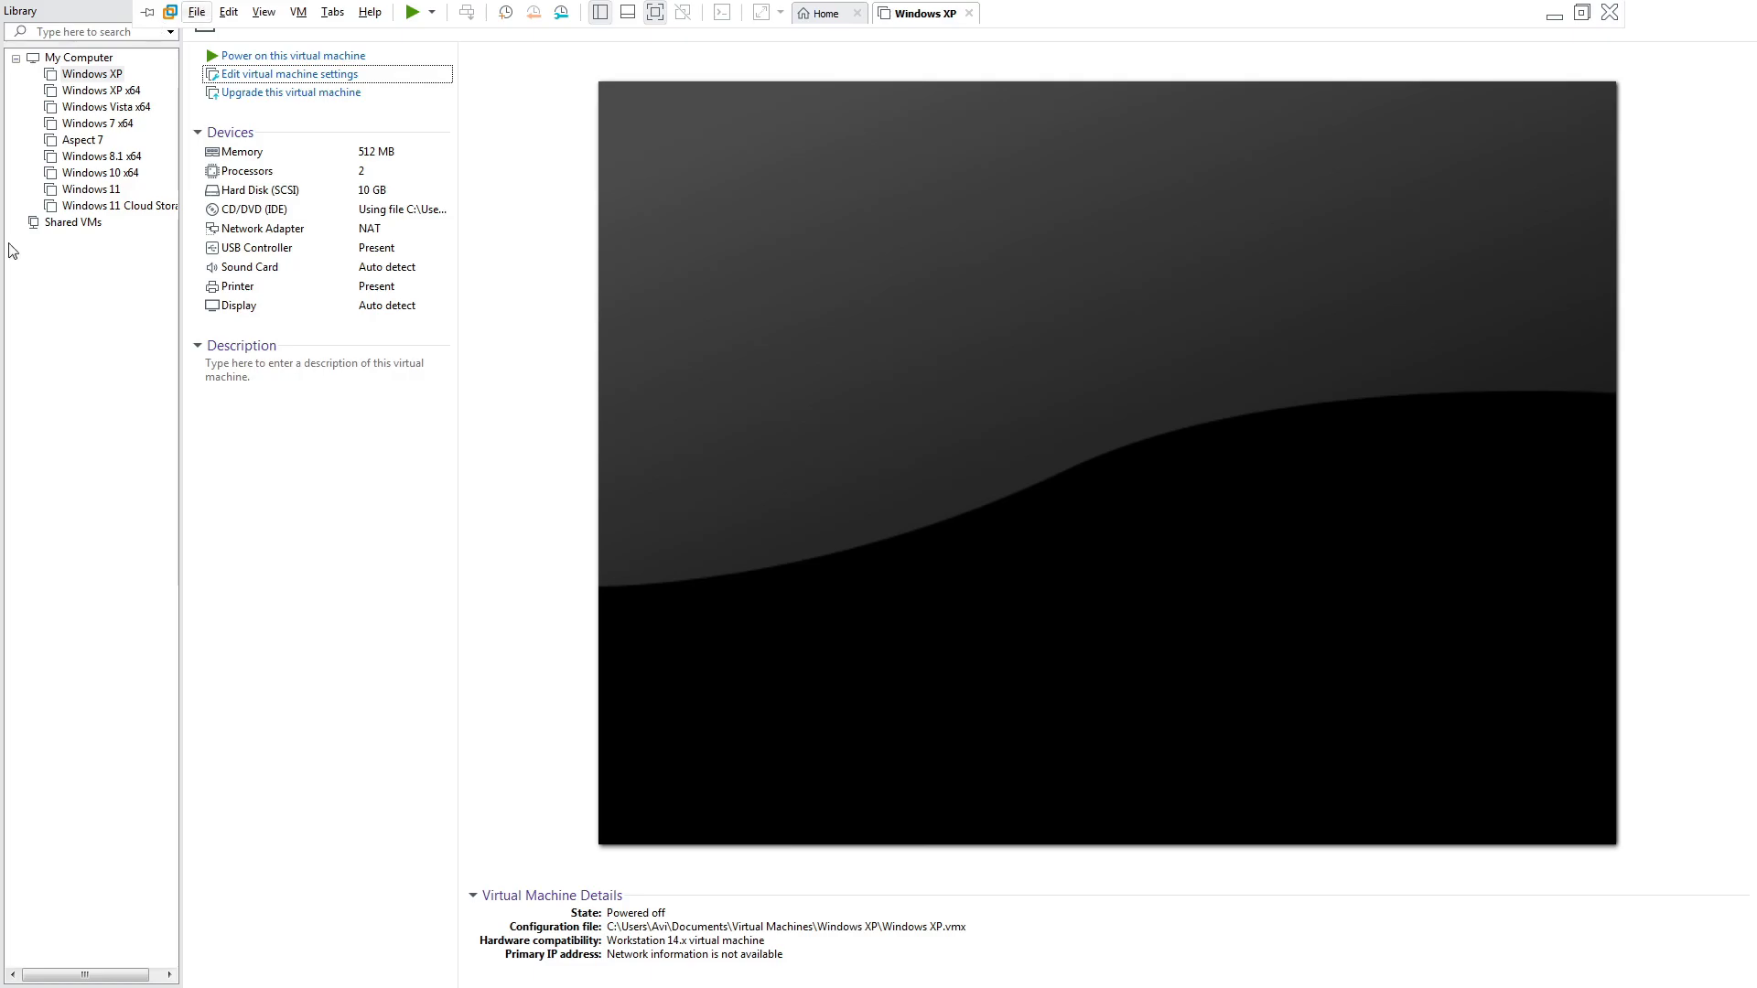
{"action": "left_click", "coordinate": [842, 373]}
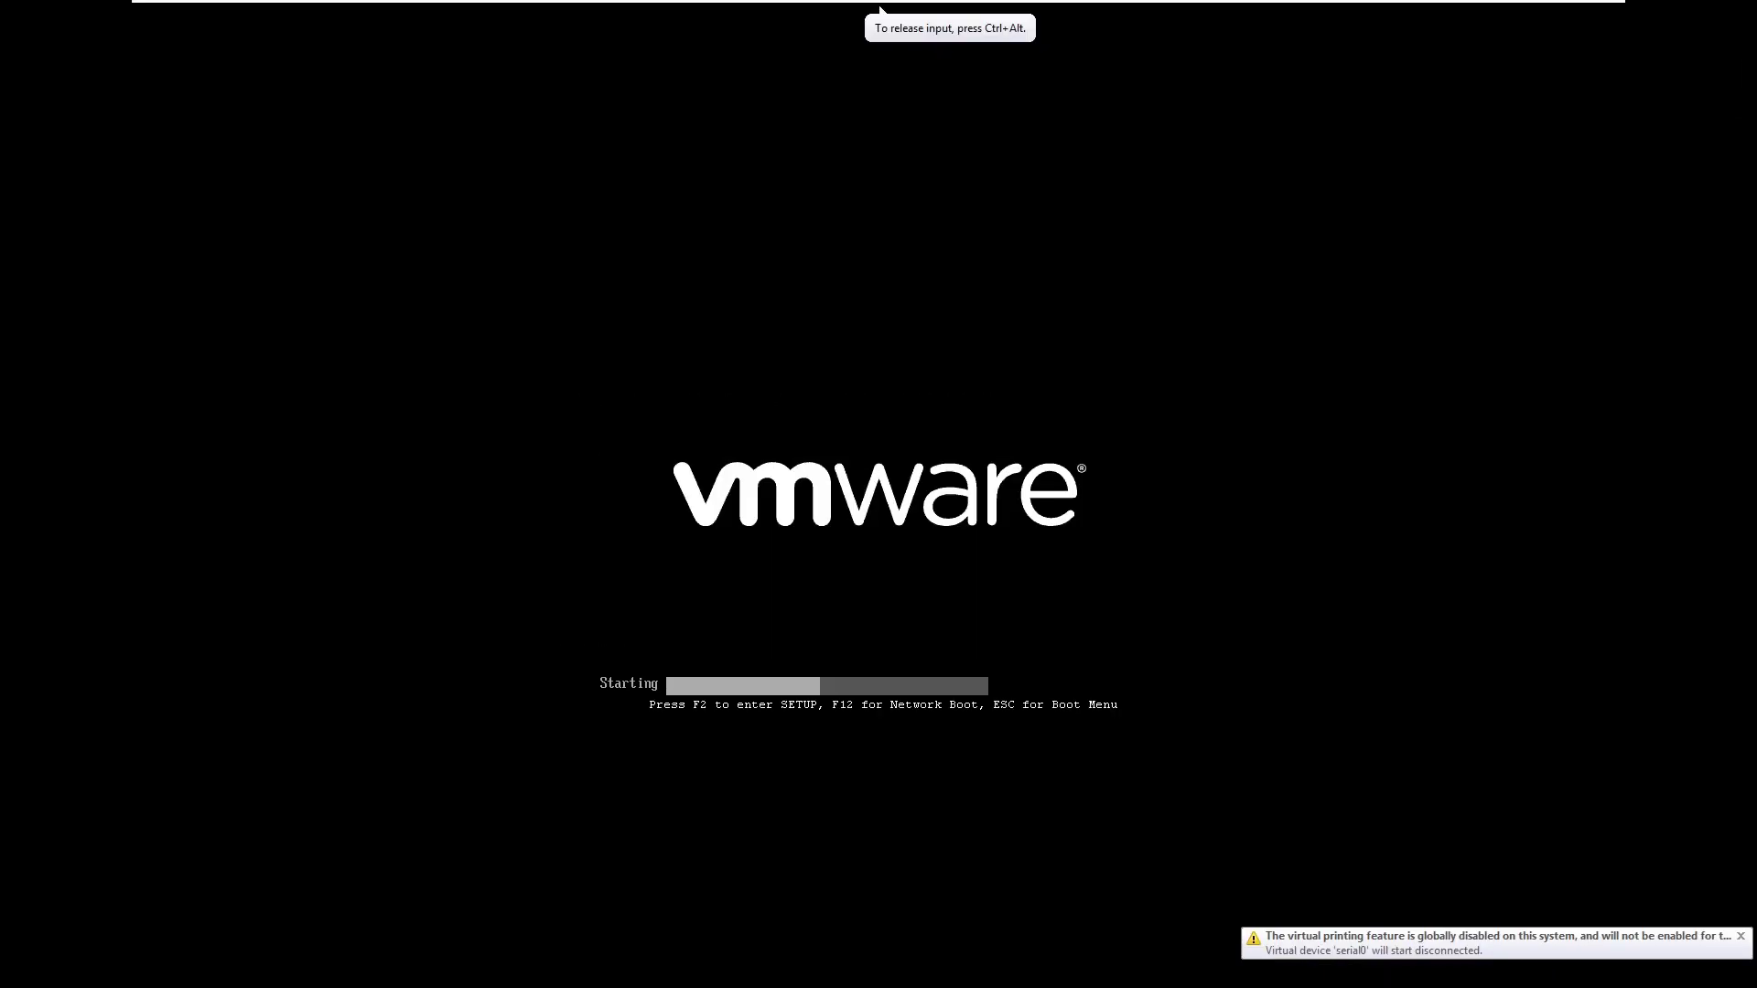
- Release input from the running Windows XP virtual machine and power it off
{"action": "key", "text": "ctrl+alt"}
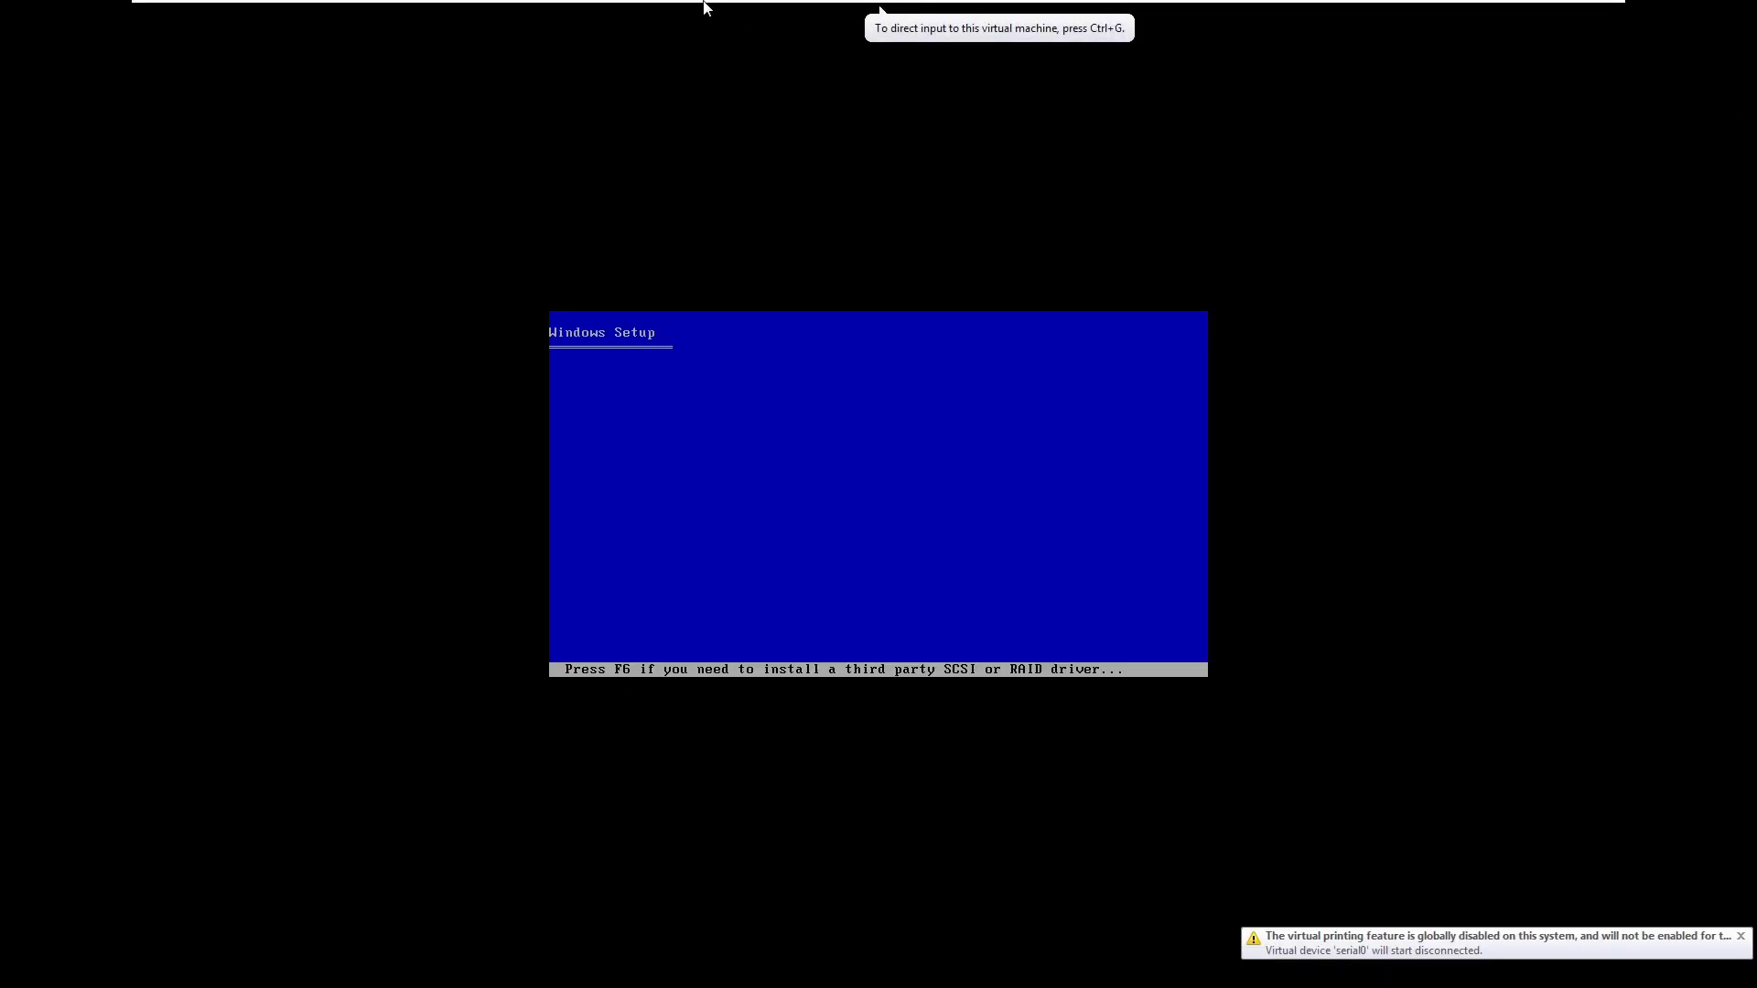
{"action": "mouse_move", "coordinate": [513, 7]}
{"action": "left_click", "coordinate": [432, 12]}
{"action": "left_click", "coordinate": [462, 144]}
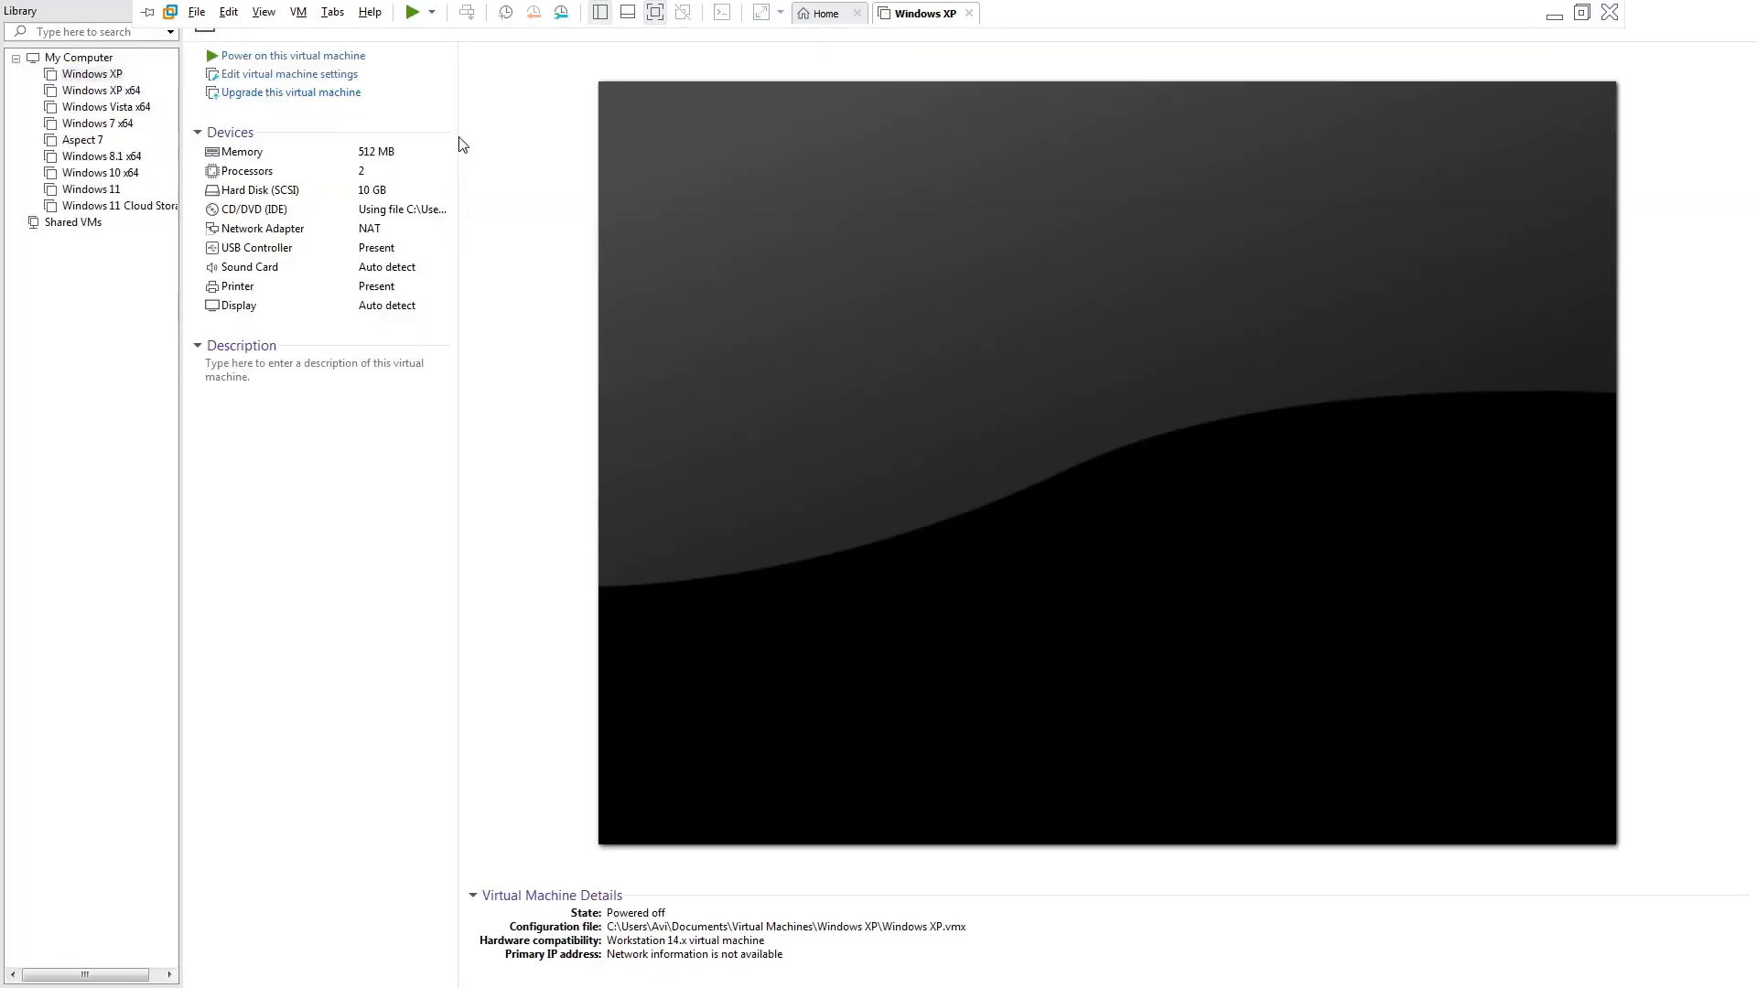
- Enable free stretch display scaling for the Windows XP machine and set its graphics memory to 128 MB
{"action": "left_click", "coordinate": [302, 74]}
{"action": "left_click", "coordinate": [763, 396]}
{"action": "left_click", "coordinate": [1007, 524]}
{"action": "left_click", "coordinate": [1026, 545]}
{"action": "left_click", "coordinate": [925, 575]}
{"action": "left_click", "coordinate": [945, 644]}
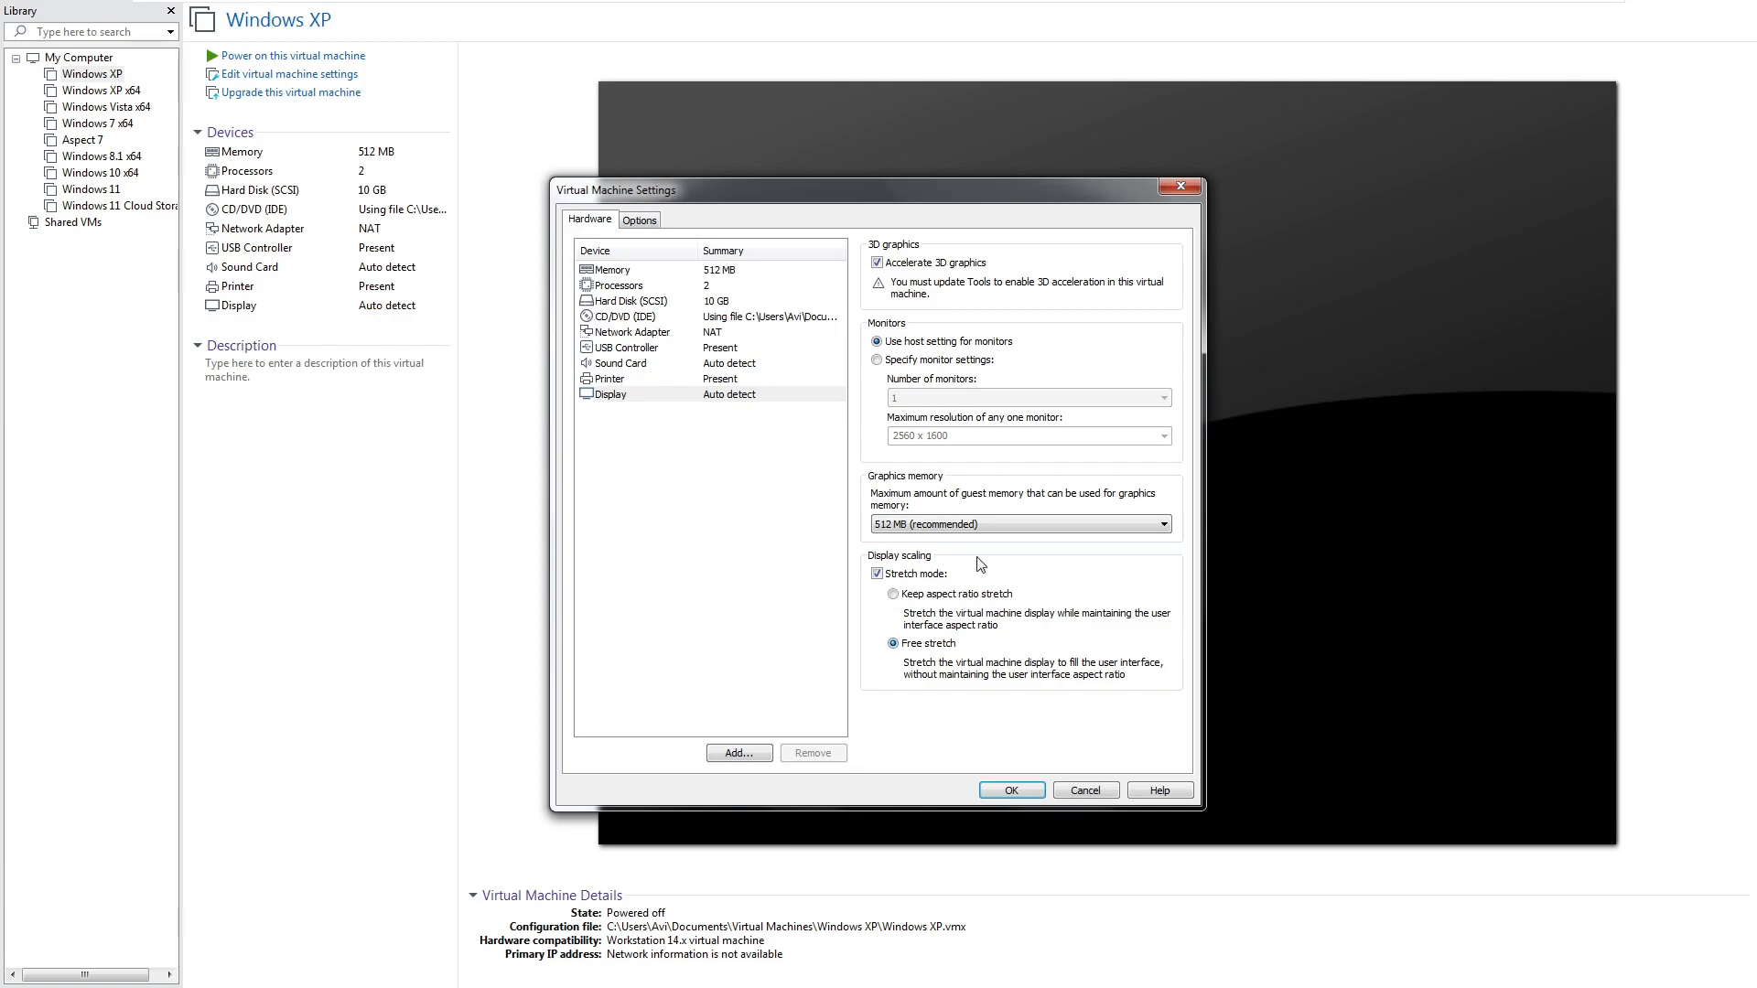
{"action": "left_click", "coordinate": [994, 525]}
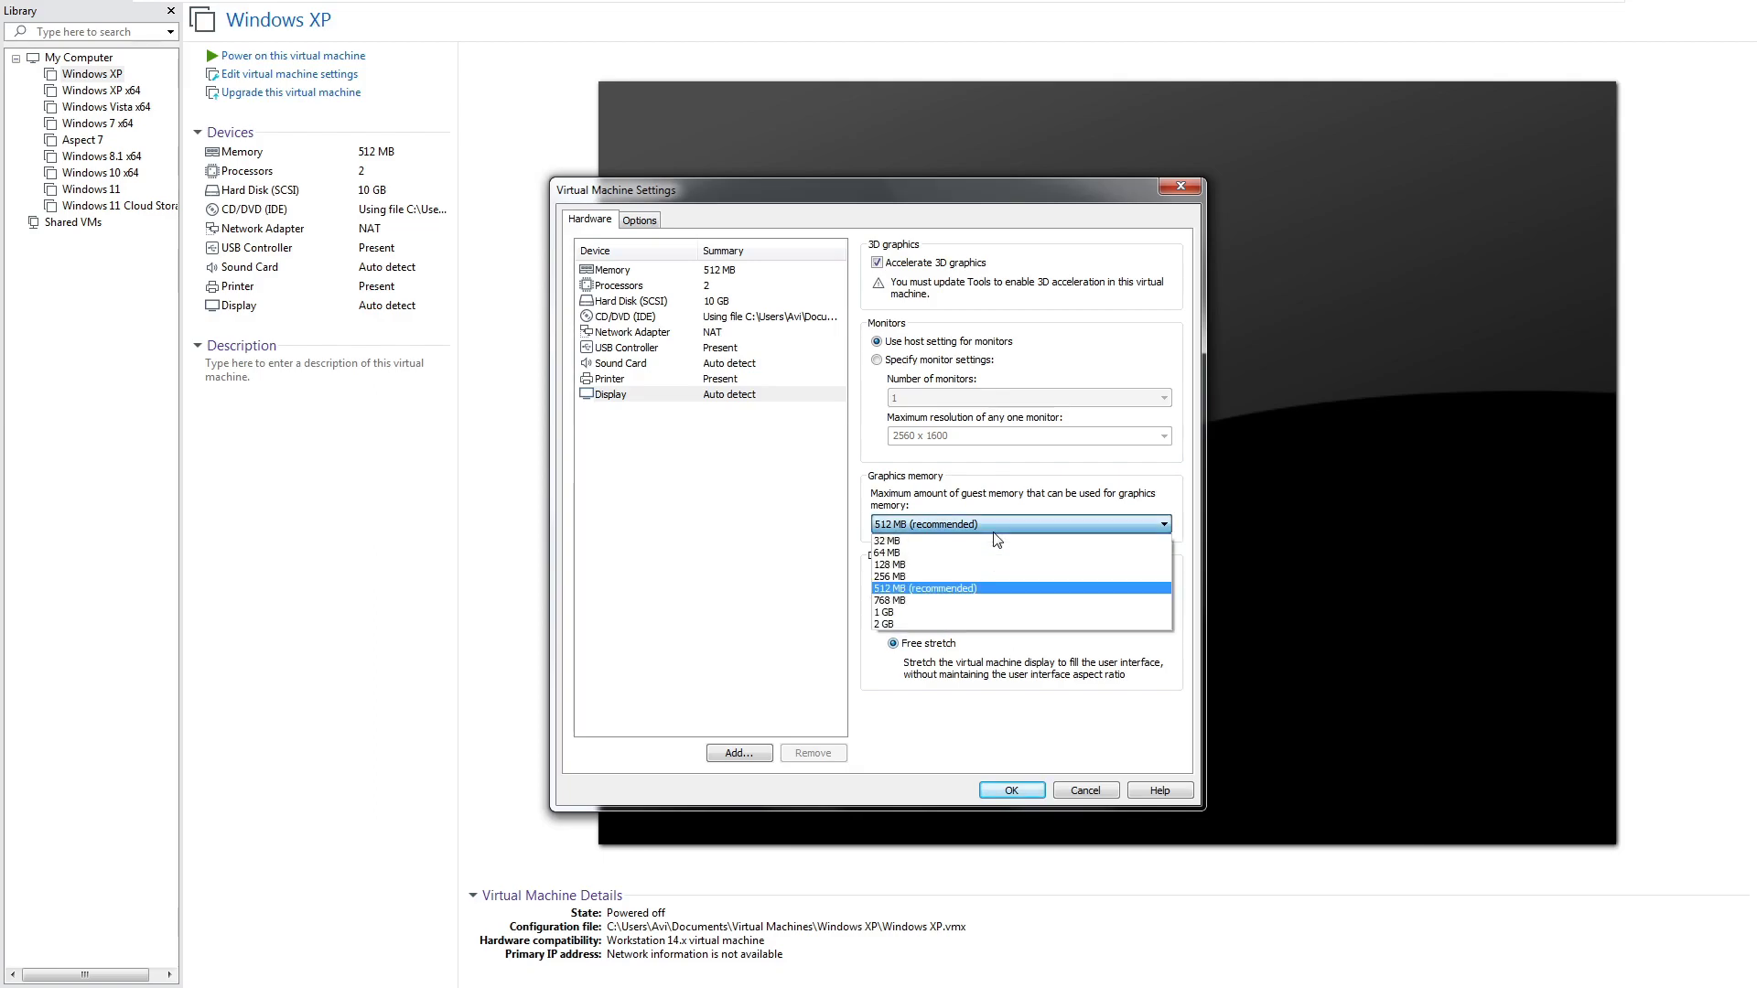
{"action": "left_click", "coordinate": [924, 564]}
{"action": "left_click", "coordinate": [1012, 790]}
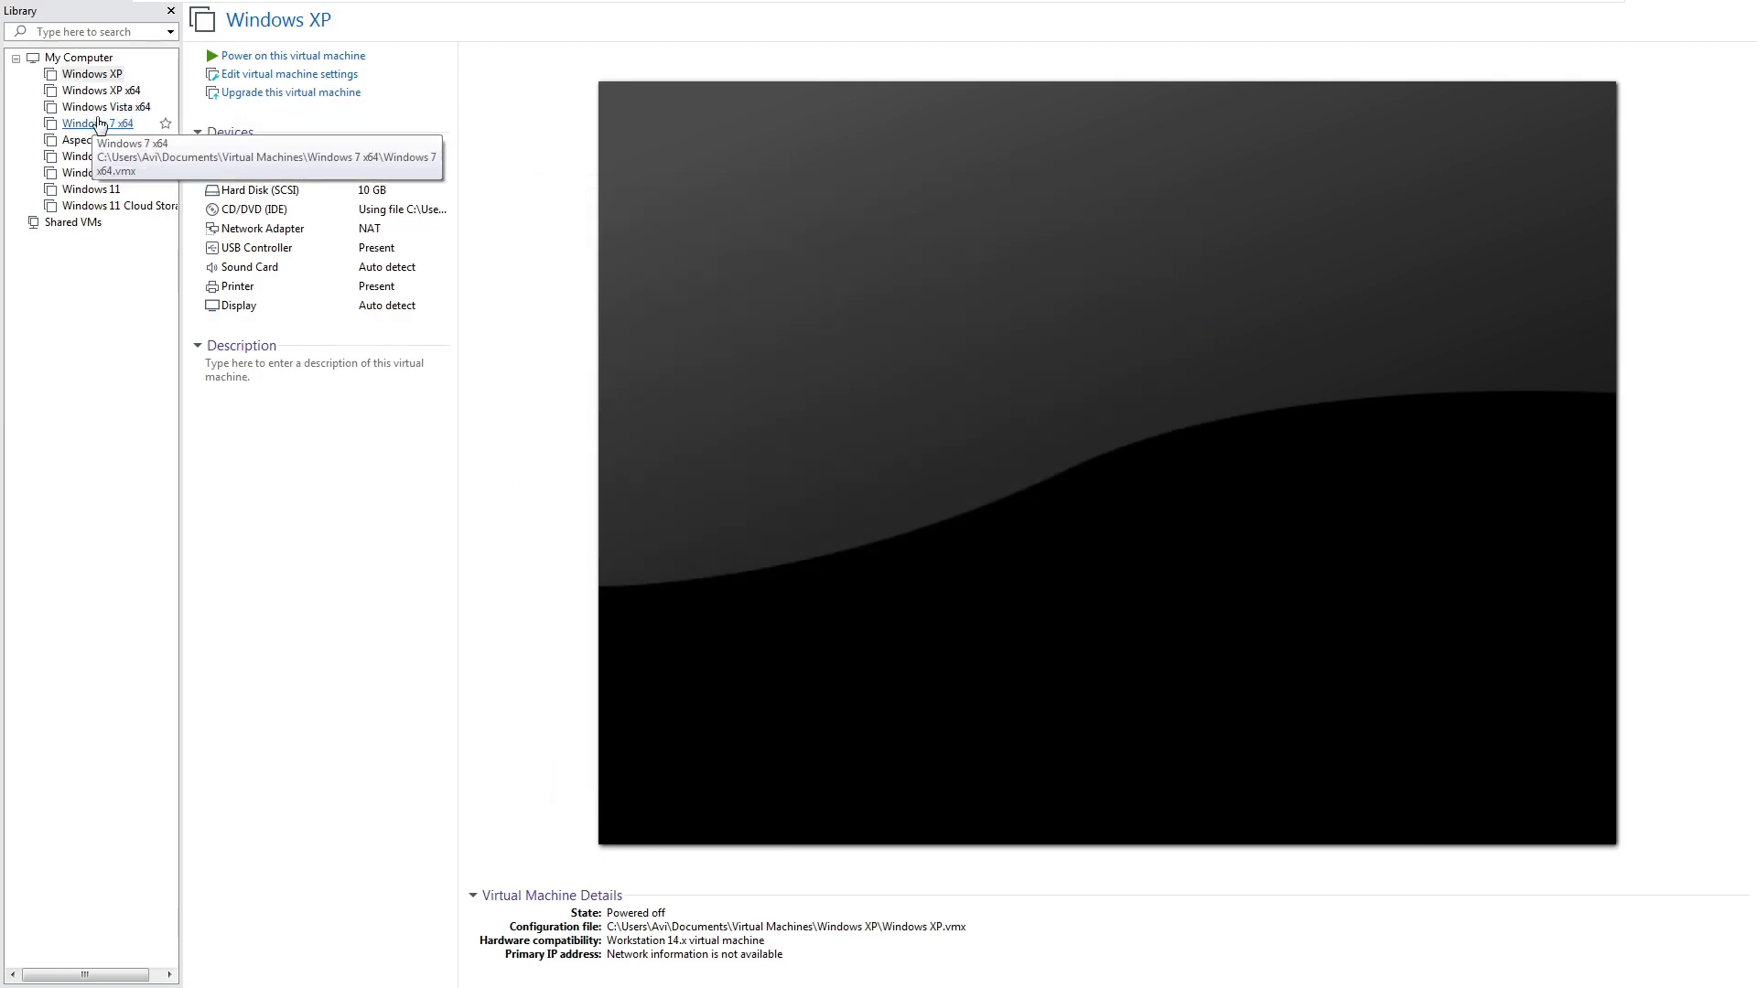
- Set the graphics memory in the Windows XP x64 machine's display settings and return to the Windows XP machine
{"action": "left_click", "coordinate": [101, 89]}
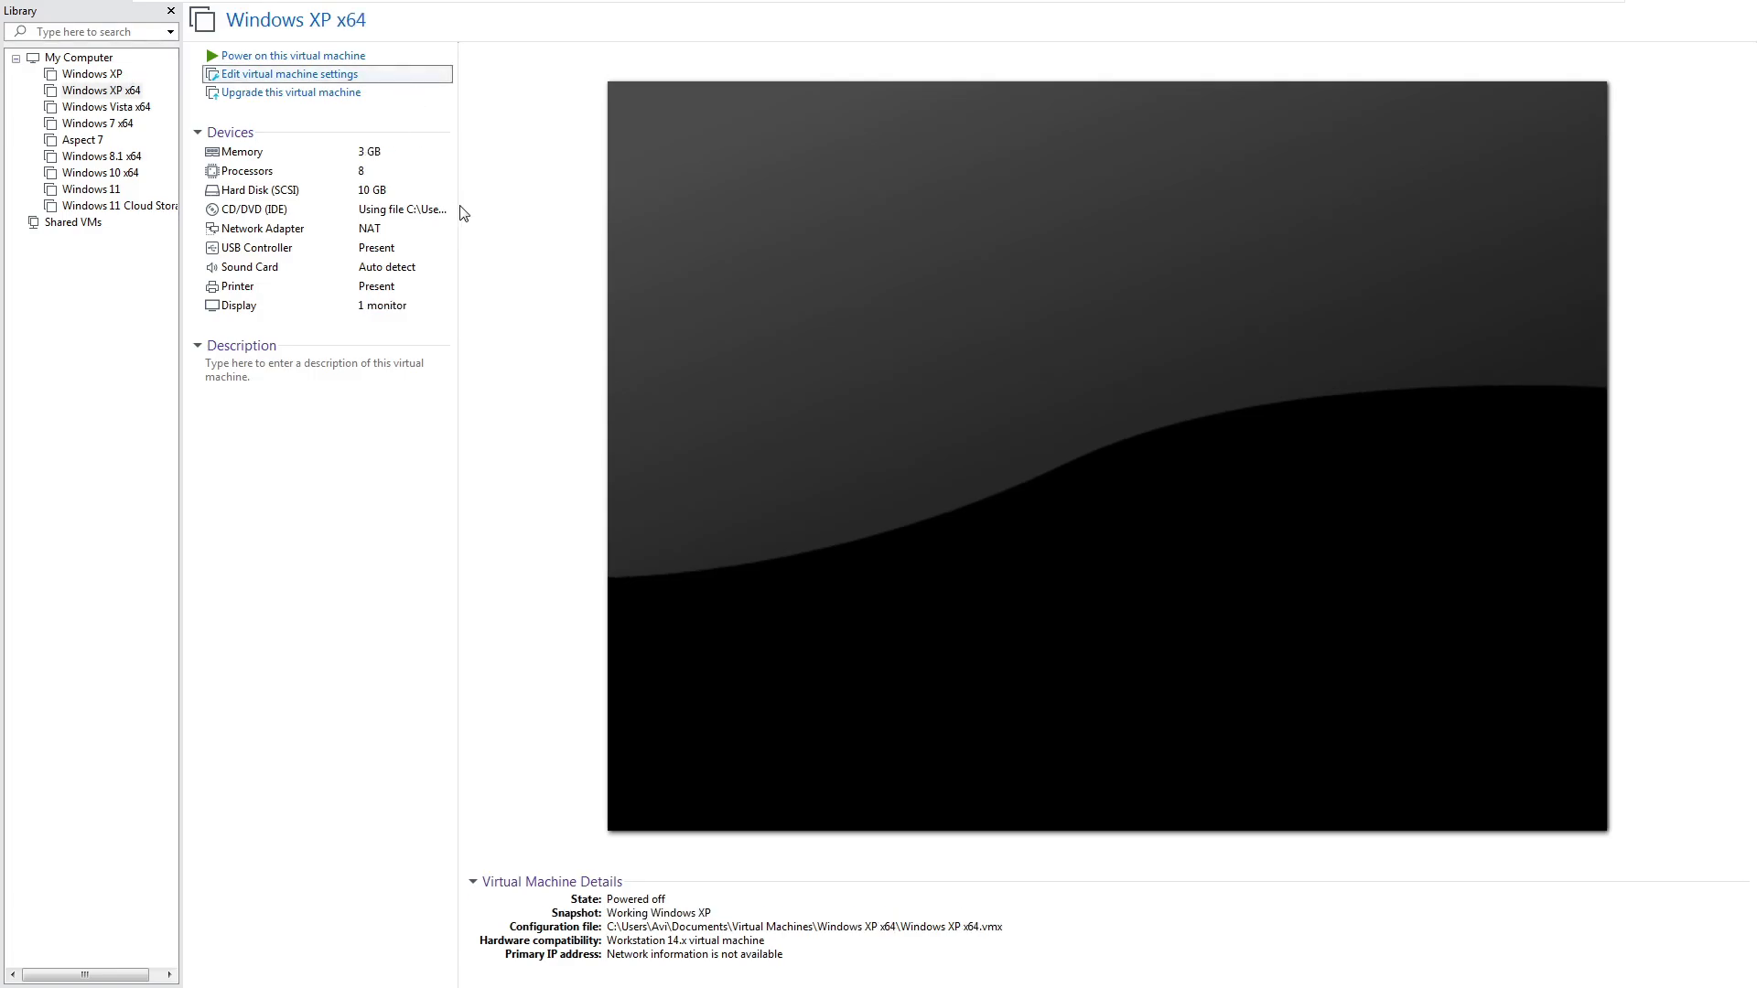
{"action": "key", "text": "ctrl+d"}
{"action": "left_click", "coordinate": [681, 394]}
{"action": "left_click", "coordinate": [942, 536]}
{"action": "left_click", "coordinate": [924, 563]}
{"action": "left_click", "coordinate": [1011, 790]}
{"action": "key", "text": "Up"}
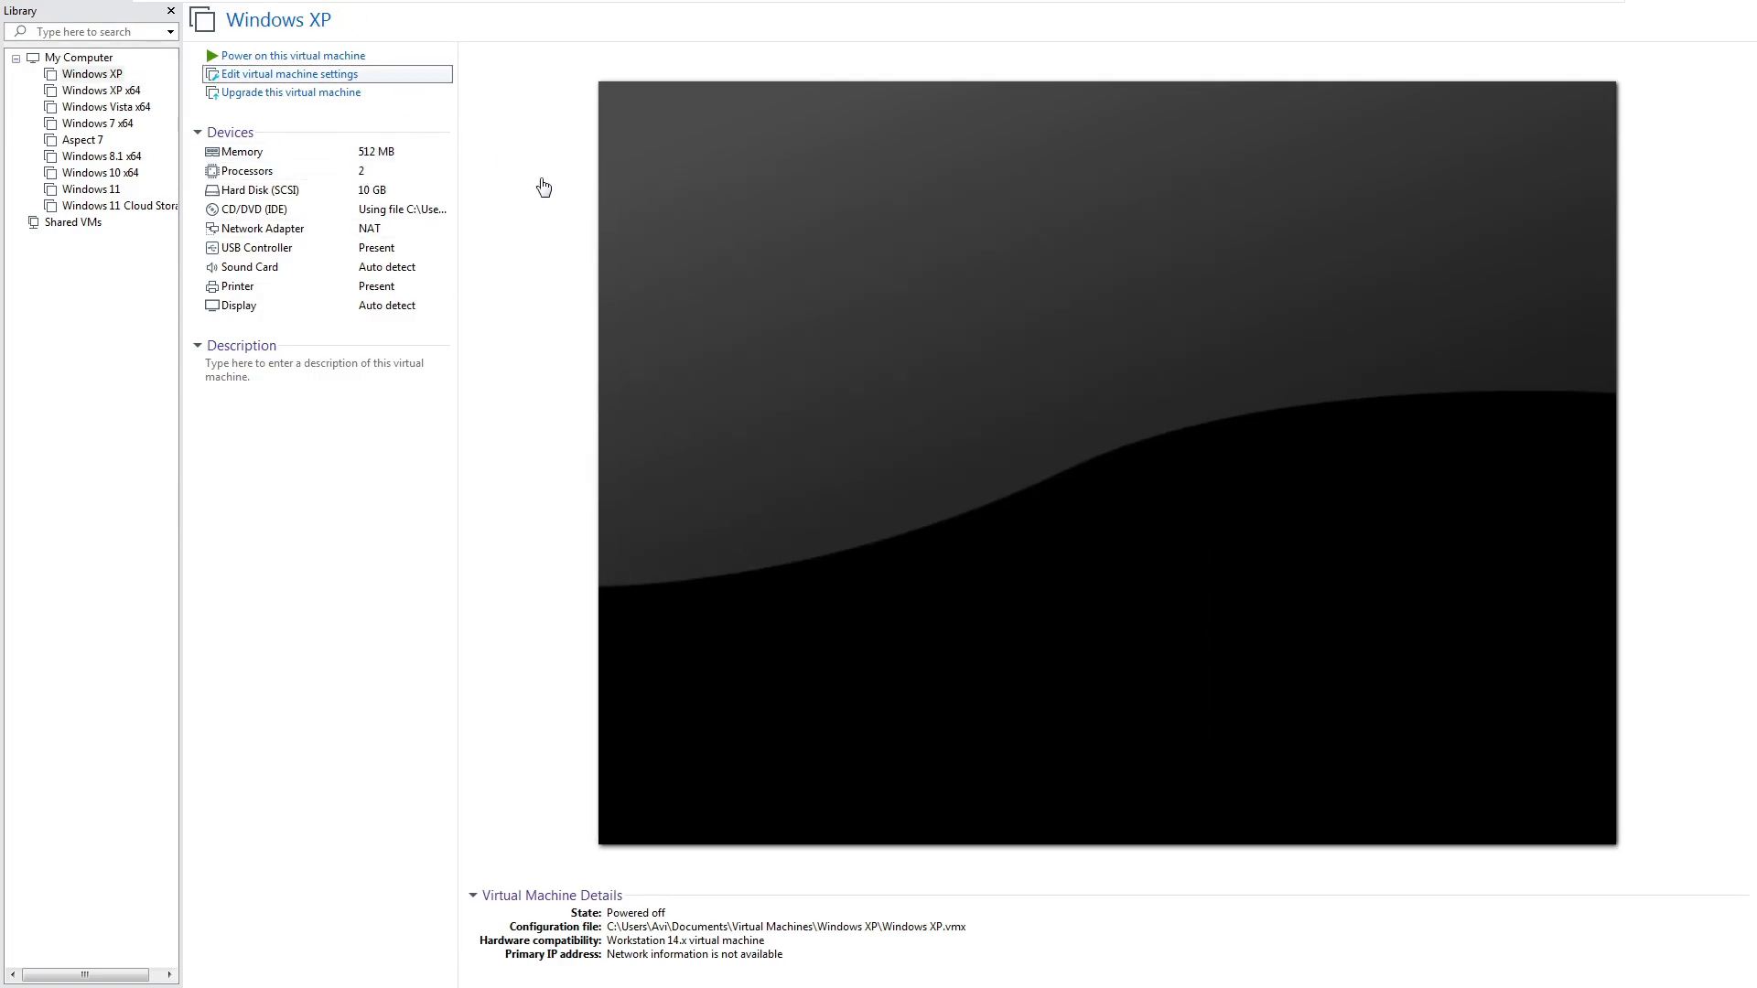
- Reopen the Windows XP machine's display settings and choose 128 MB of graphics memory again
{"action": "key", "text": "ctrl+d"}
{"action": "left_click", "coordinate": [667, 395]}
{"action": "left_click", "coordinate": [942, 524]}
{"action": "left_click", "coordinate": [926, 566]}
{"action": "left_click", "coordinate": [1012, 787]}
- Power on the Windows XP virtual machine and leave the full-screen view
{"action": "left_click", "coordinate": [317, 57]}
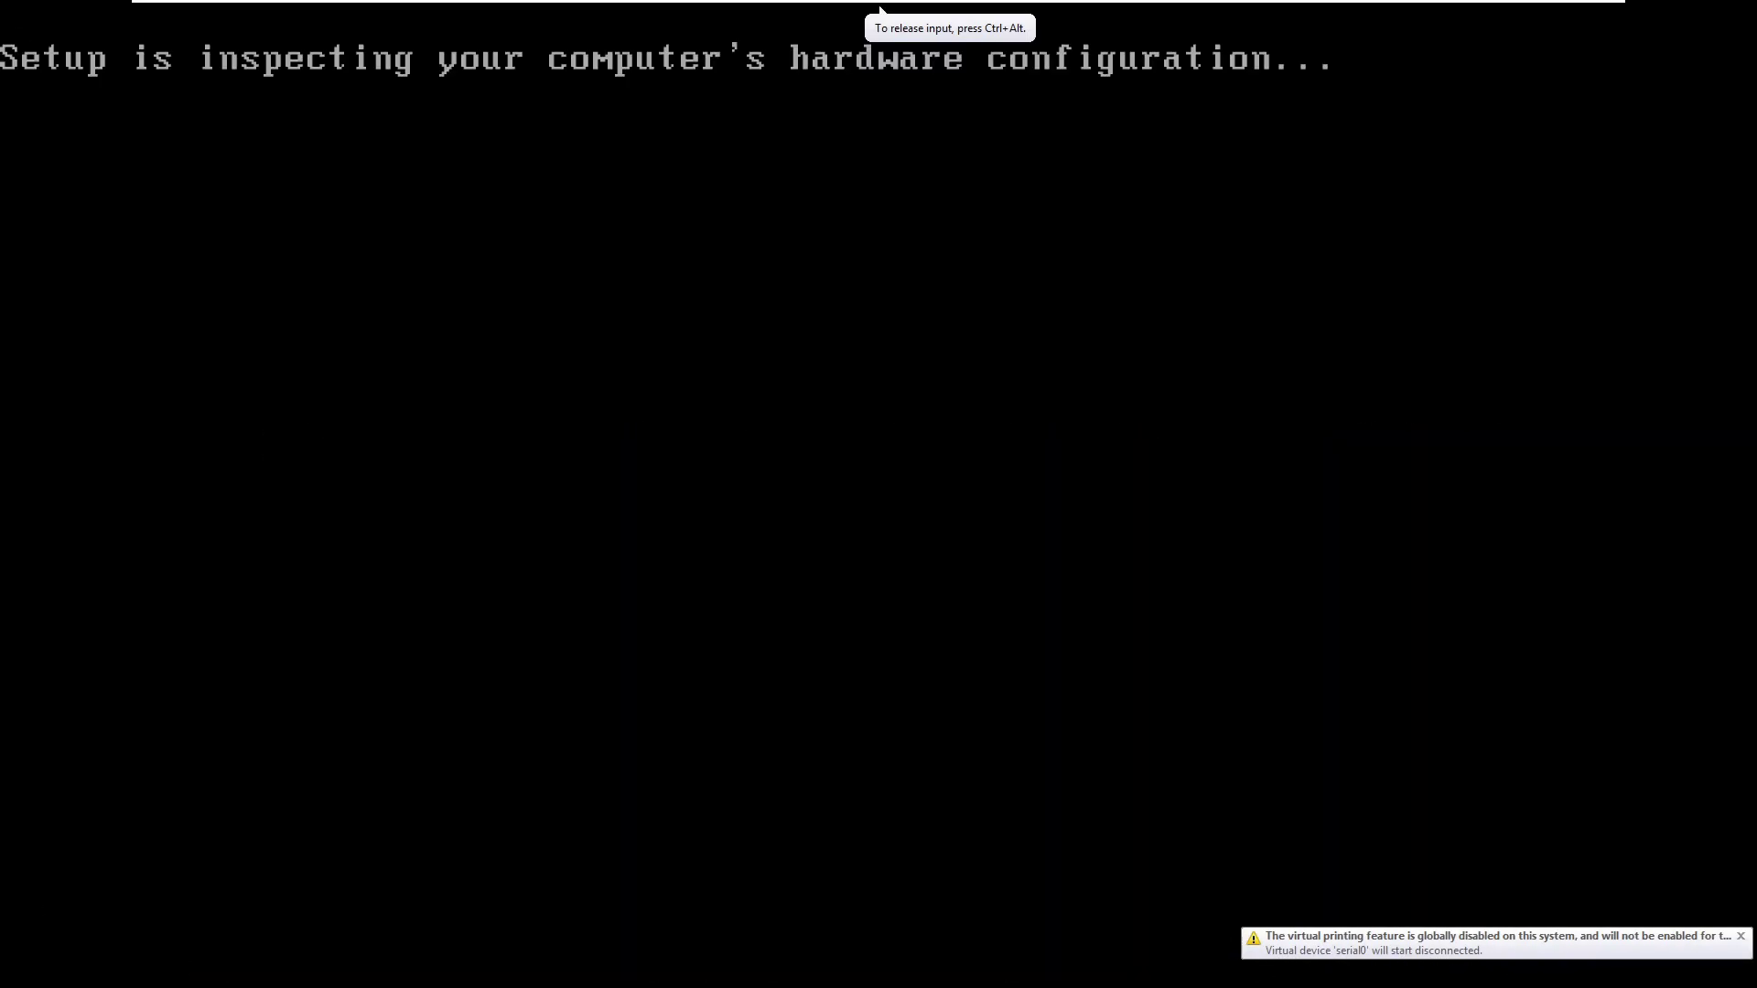
{"action": "key", "text": "ctrl+alt"}
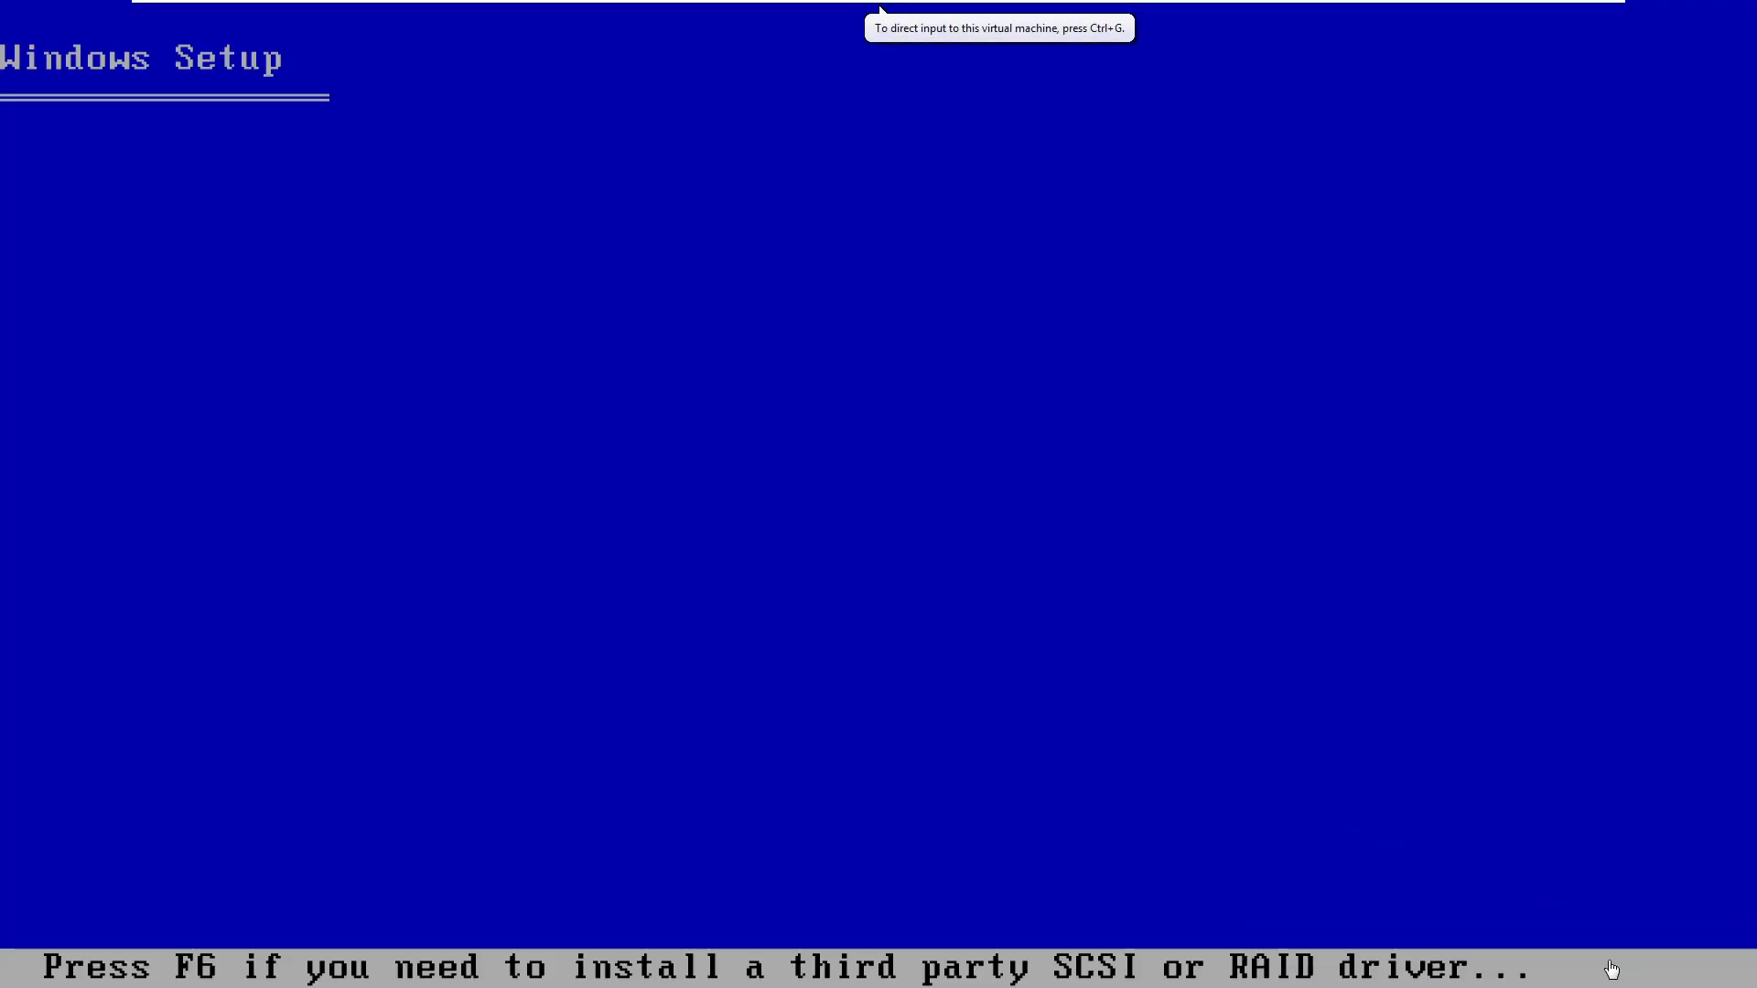
{"action": "key", "text": "ctrl+alt+Return"}
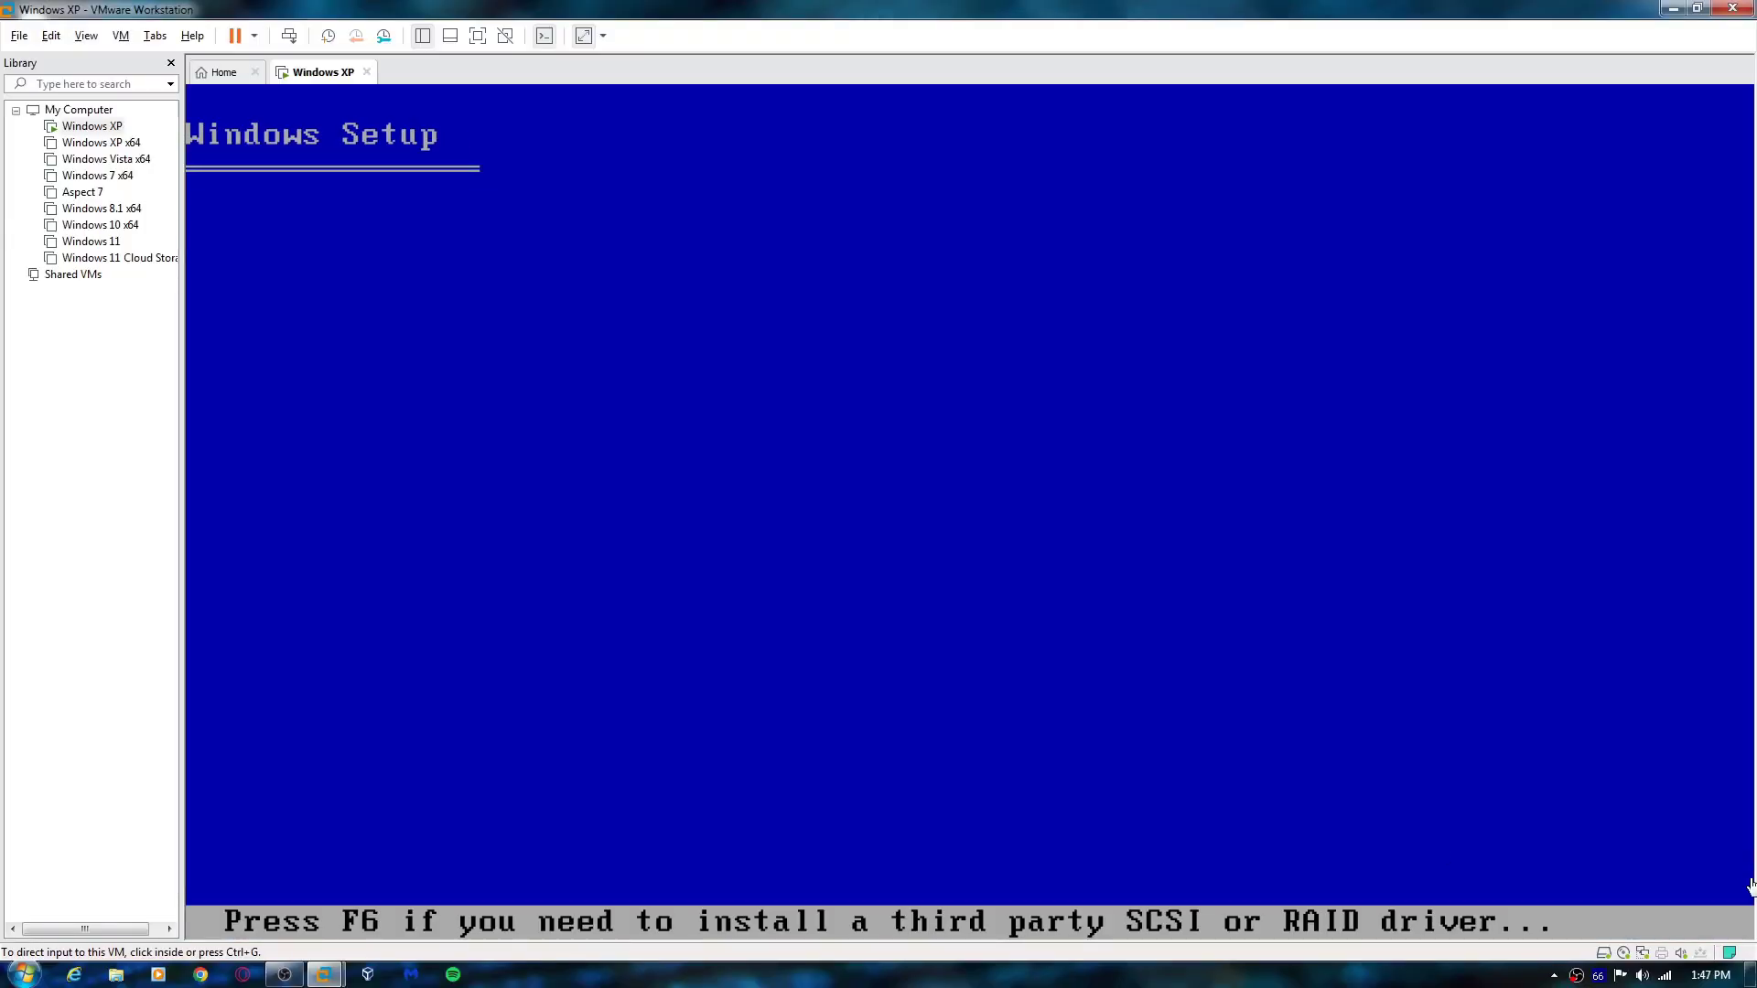
- Remove all messages from the virtual machine's message log and close the log
{"action": "left_click", "coordinate": [1729, 953]}
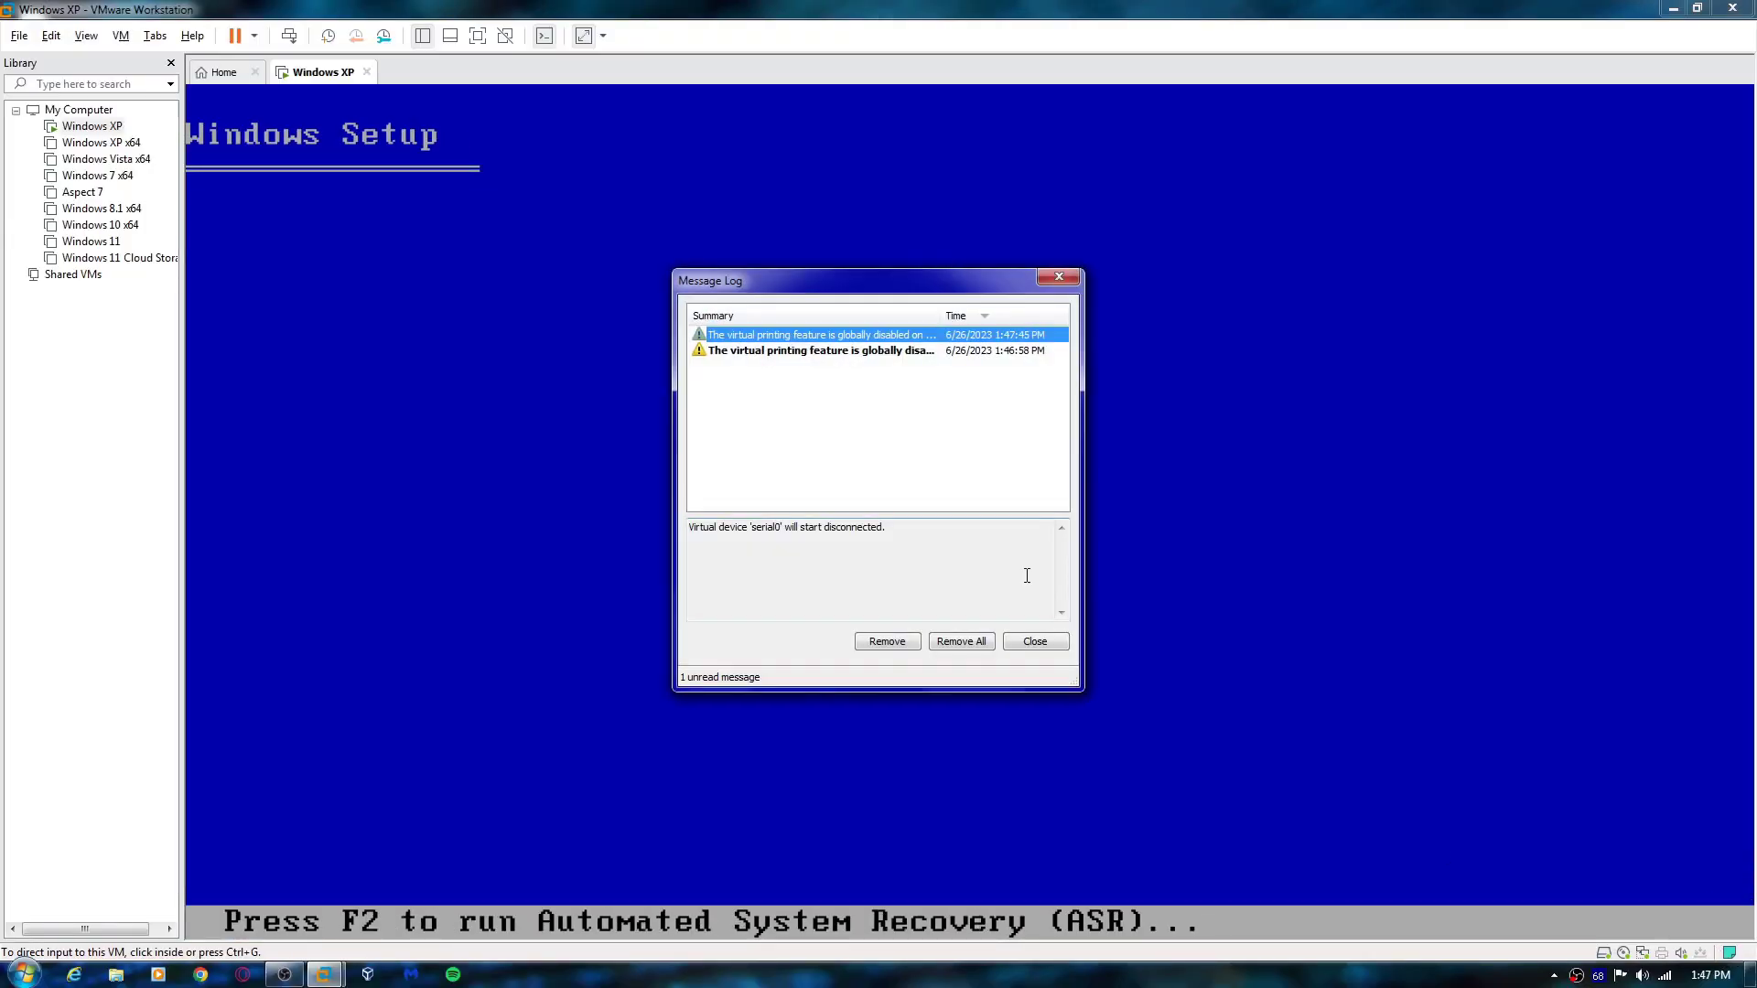
{"action": "left_click", "coordinate": [976, 638]}
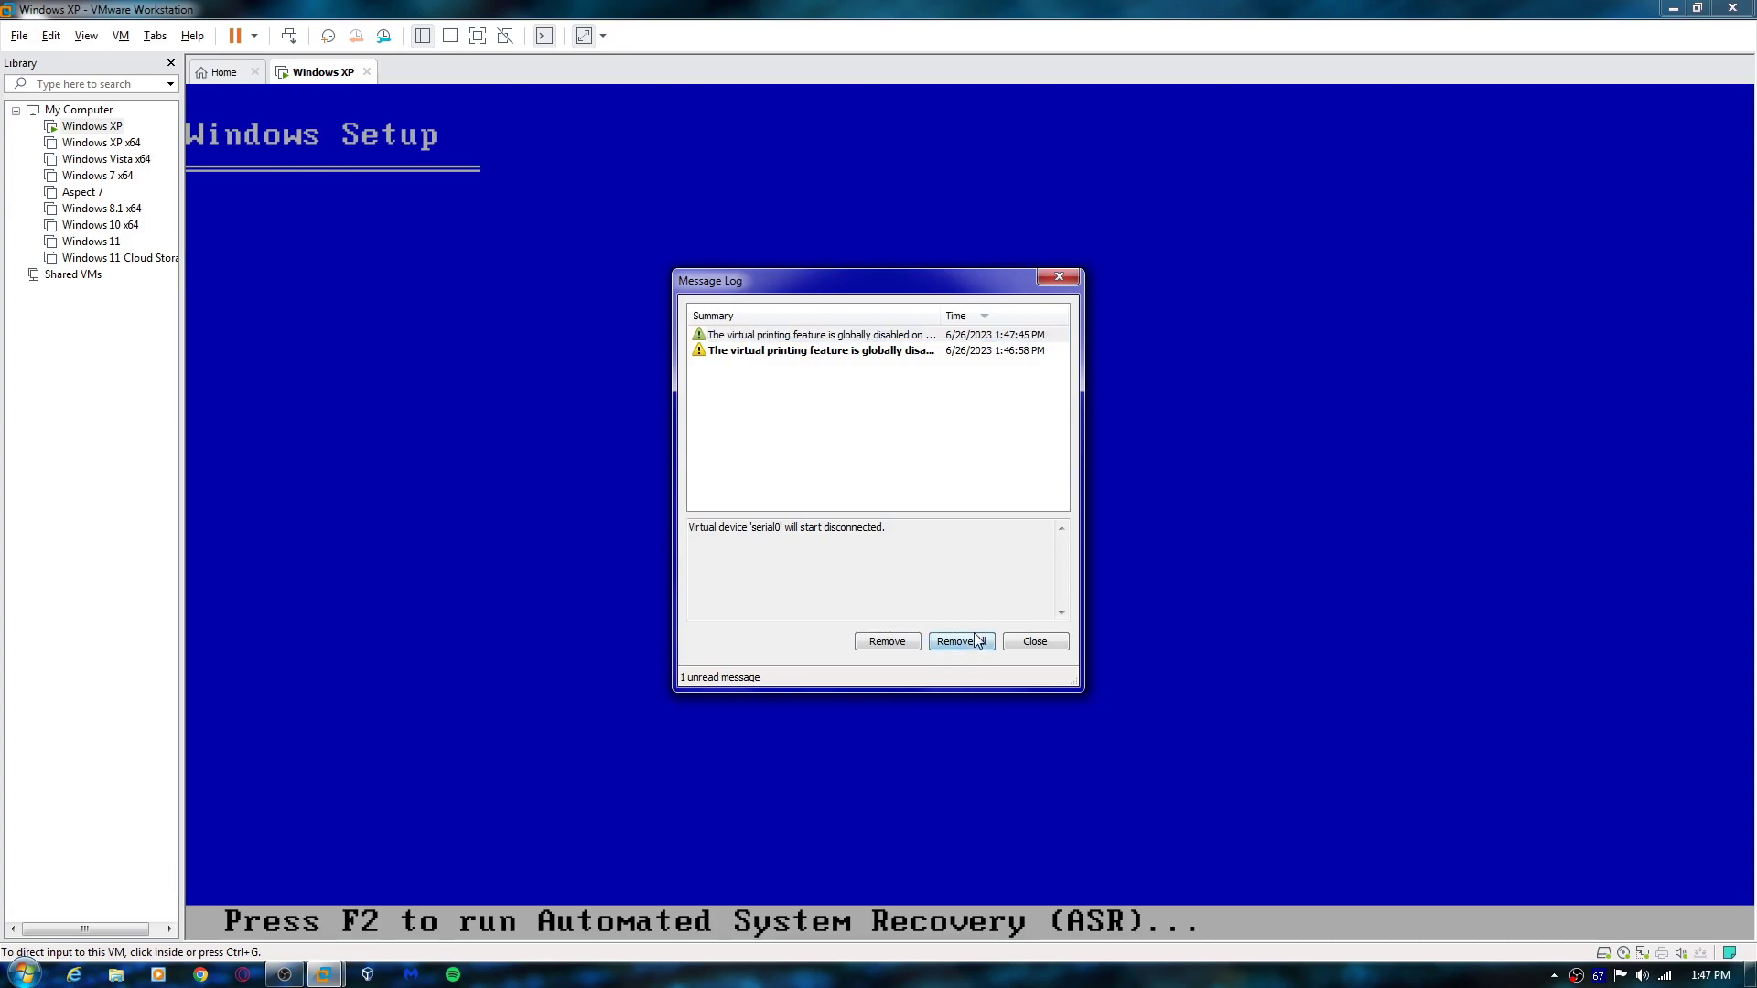
{"action": "left_click", "coordinate": [1034, 646]}
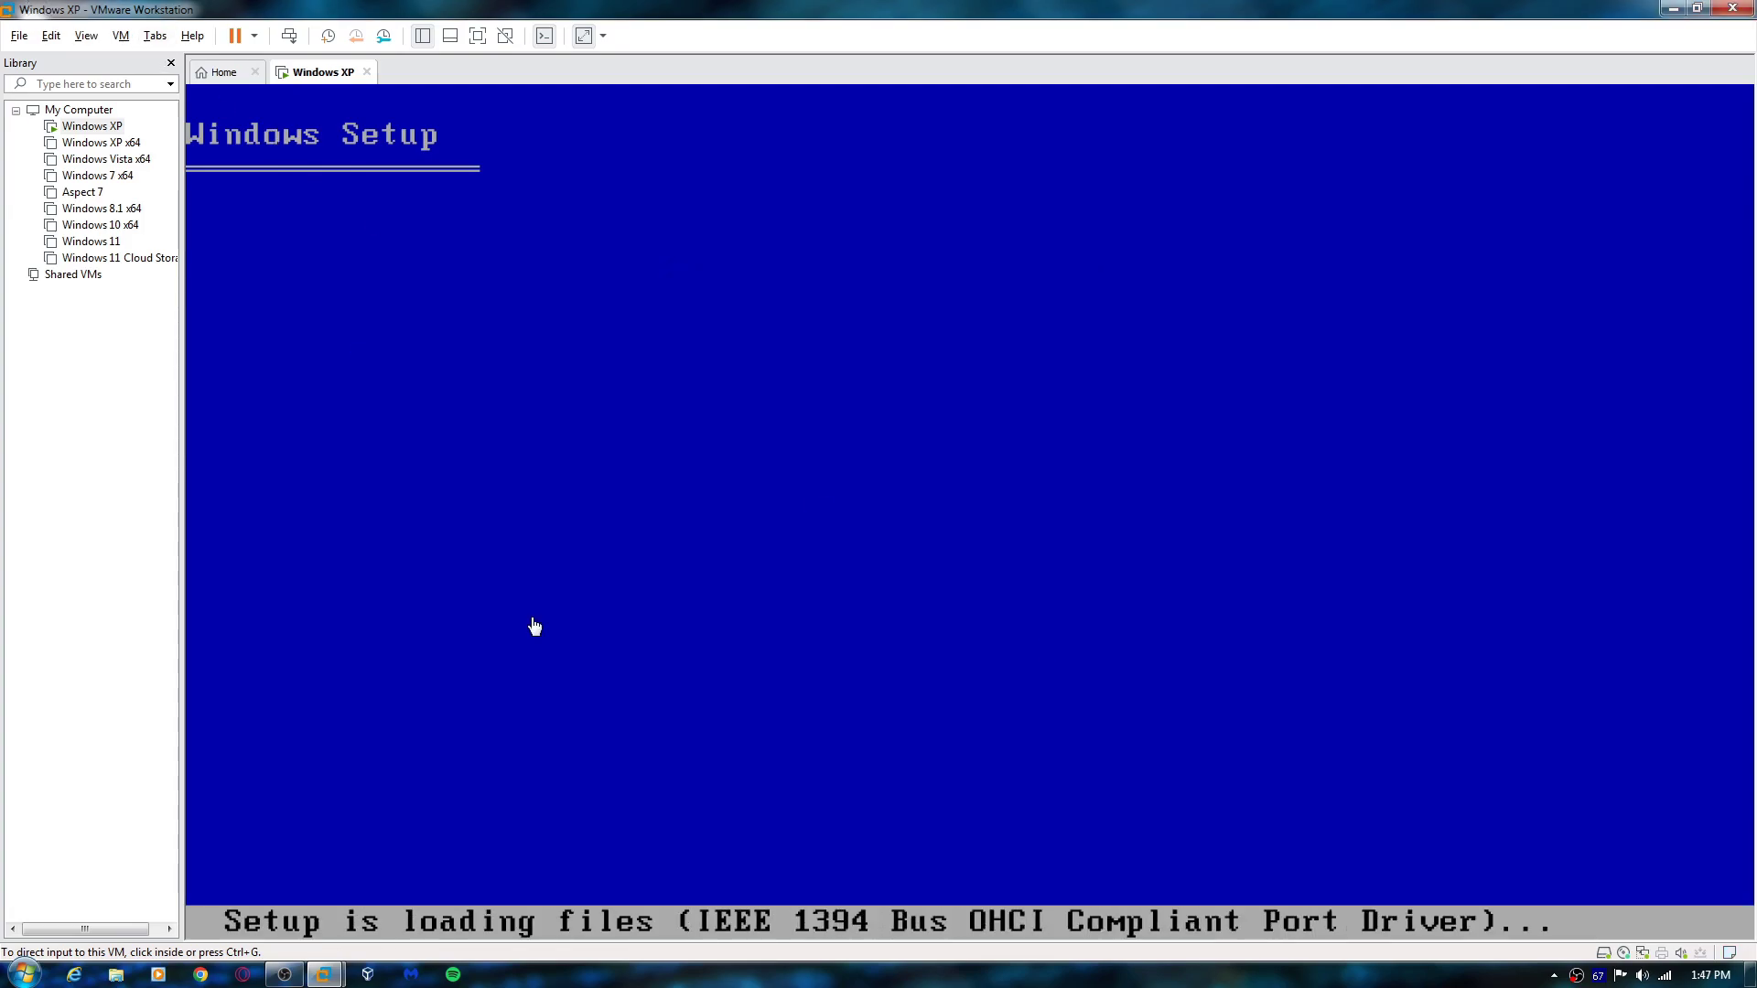
- Try to set up Windows XP from the Setup program's welcome screen
{"action": "left_click", "coordinate": [583, 36]}
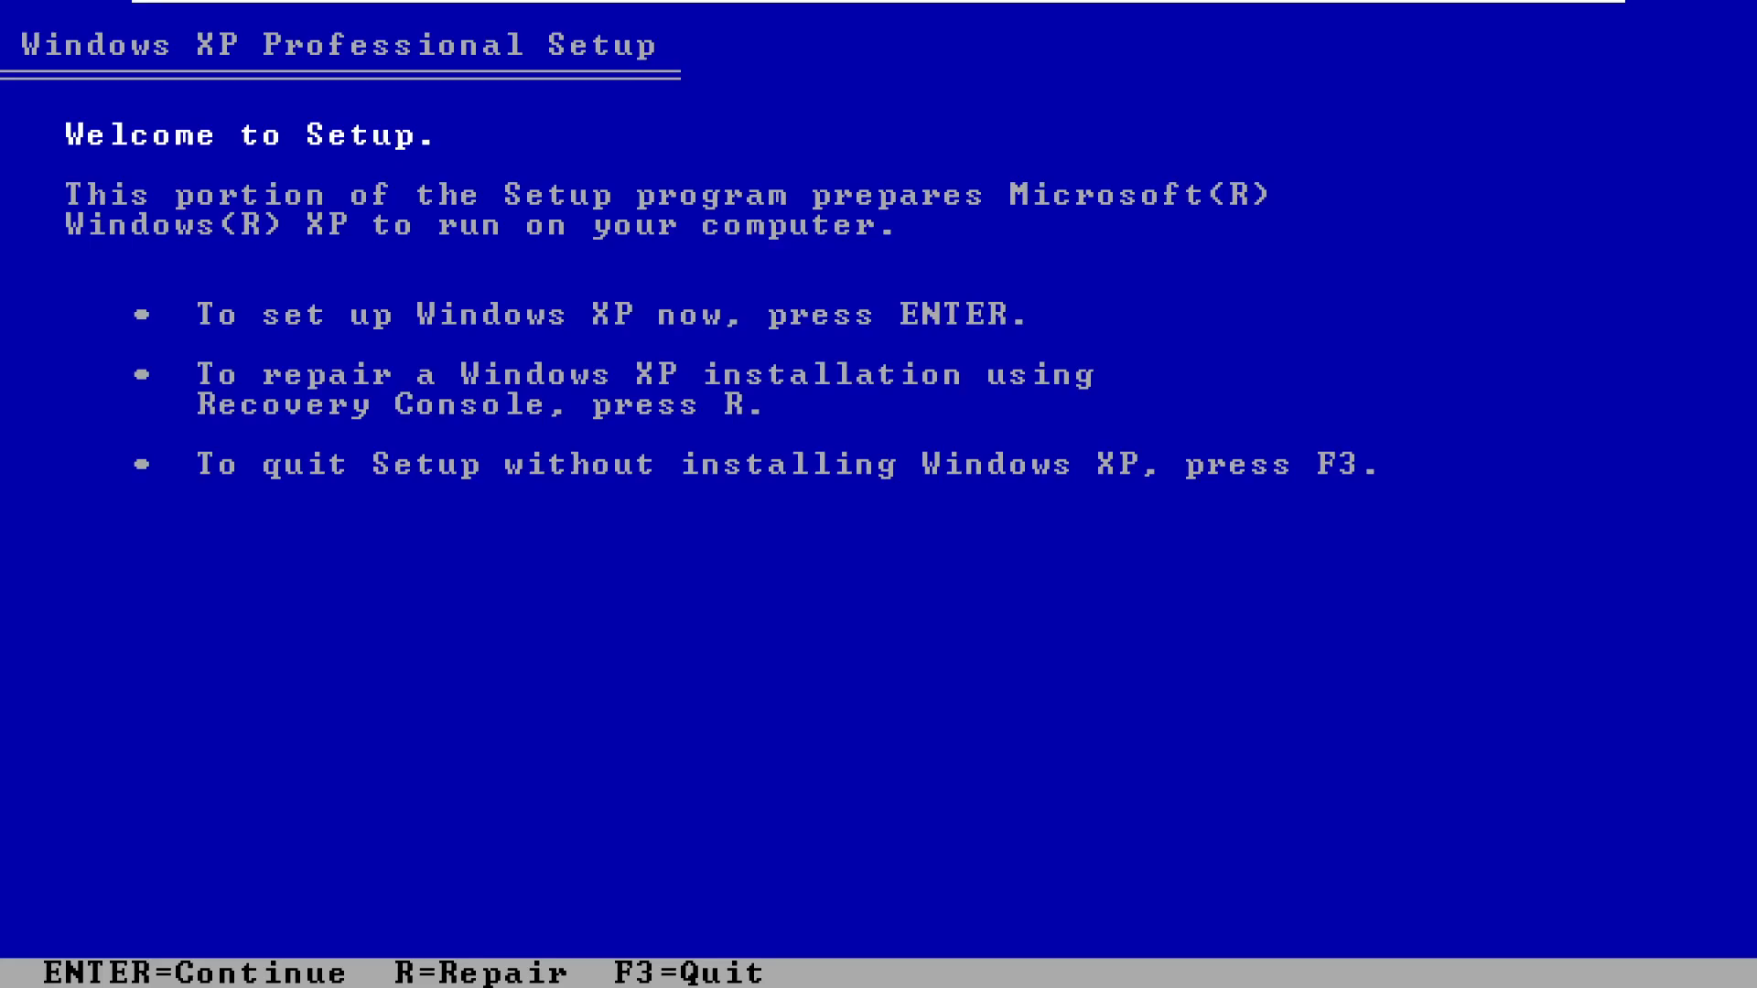
{"action": "key", "text": "Return"}
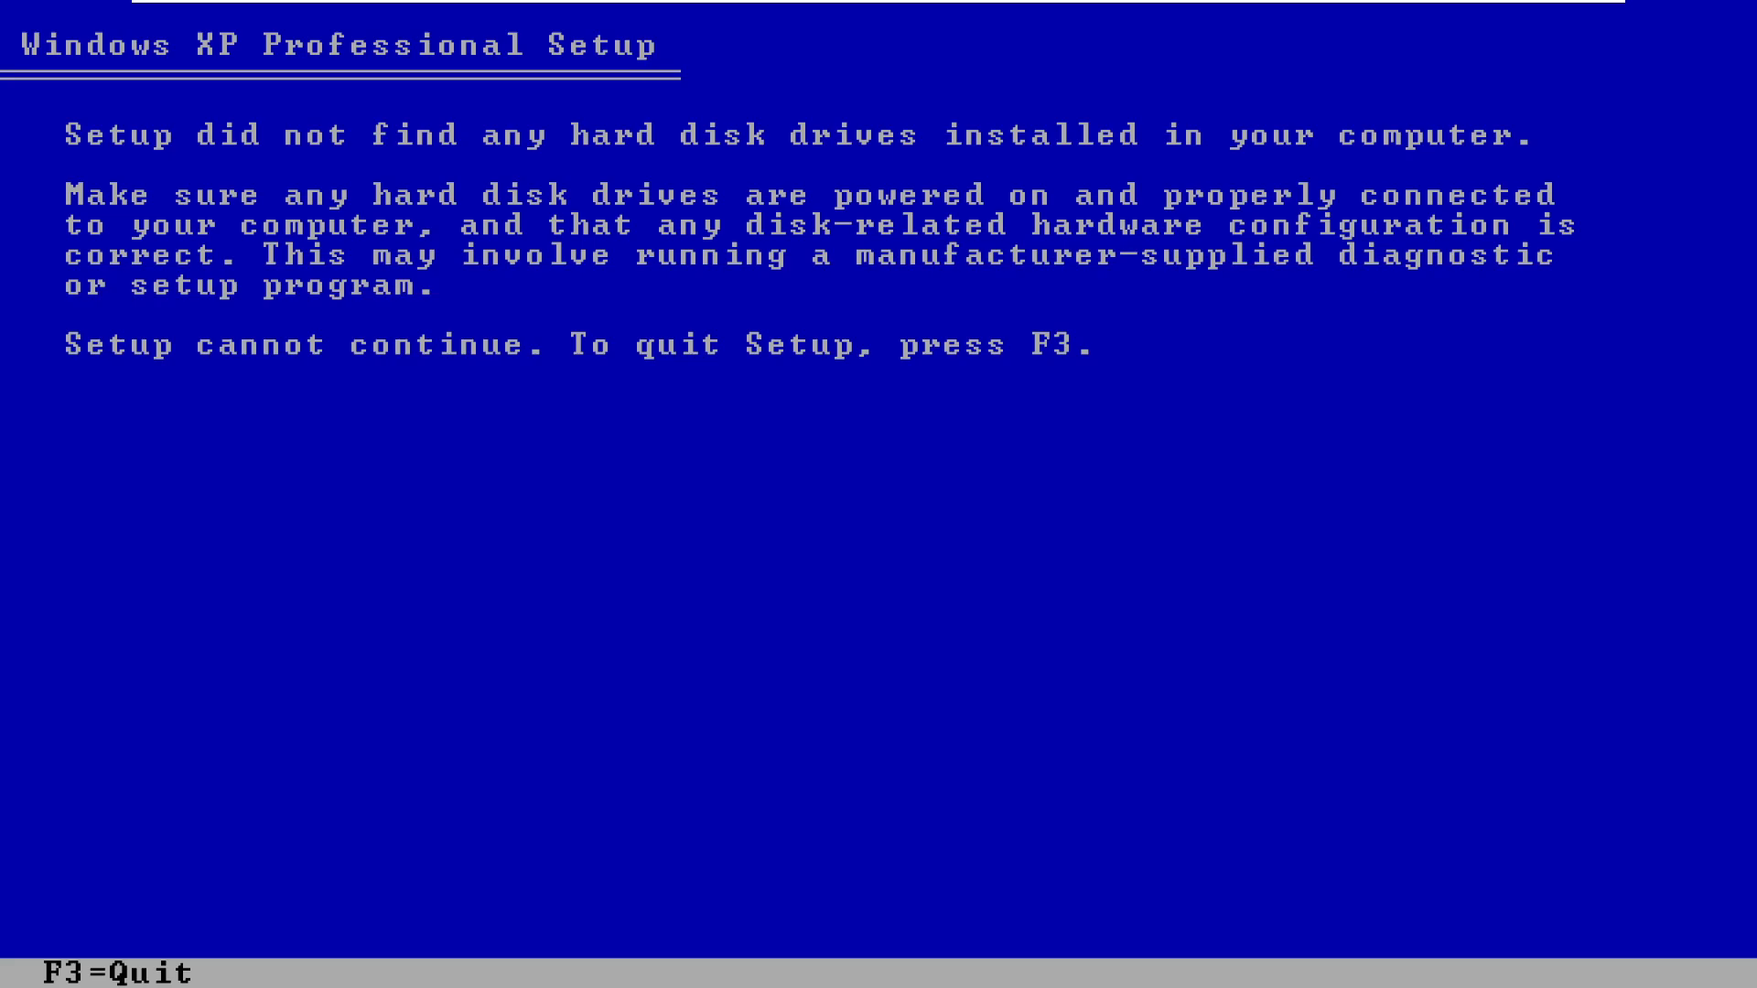
- Quit Windows XP Setup and power off the virtual machine
{"action": "key", "text": "F3"}
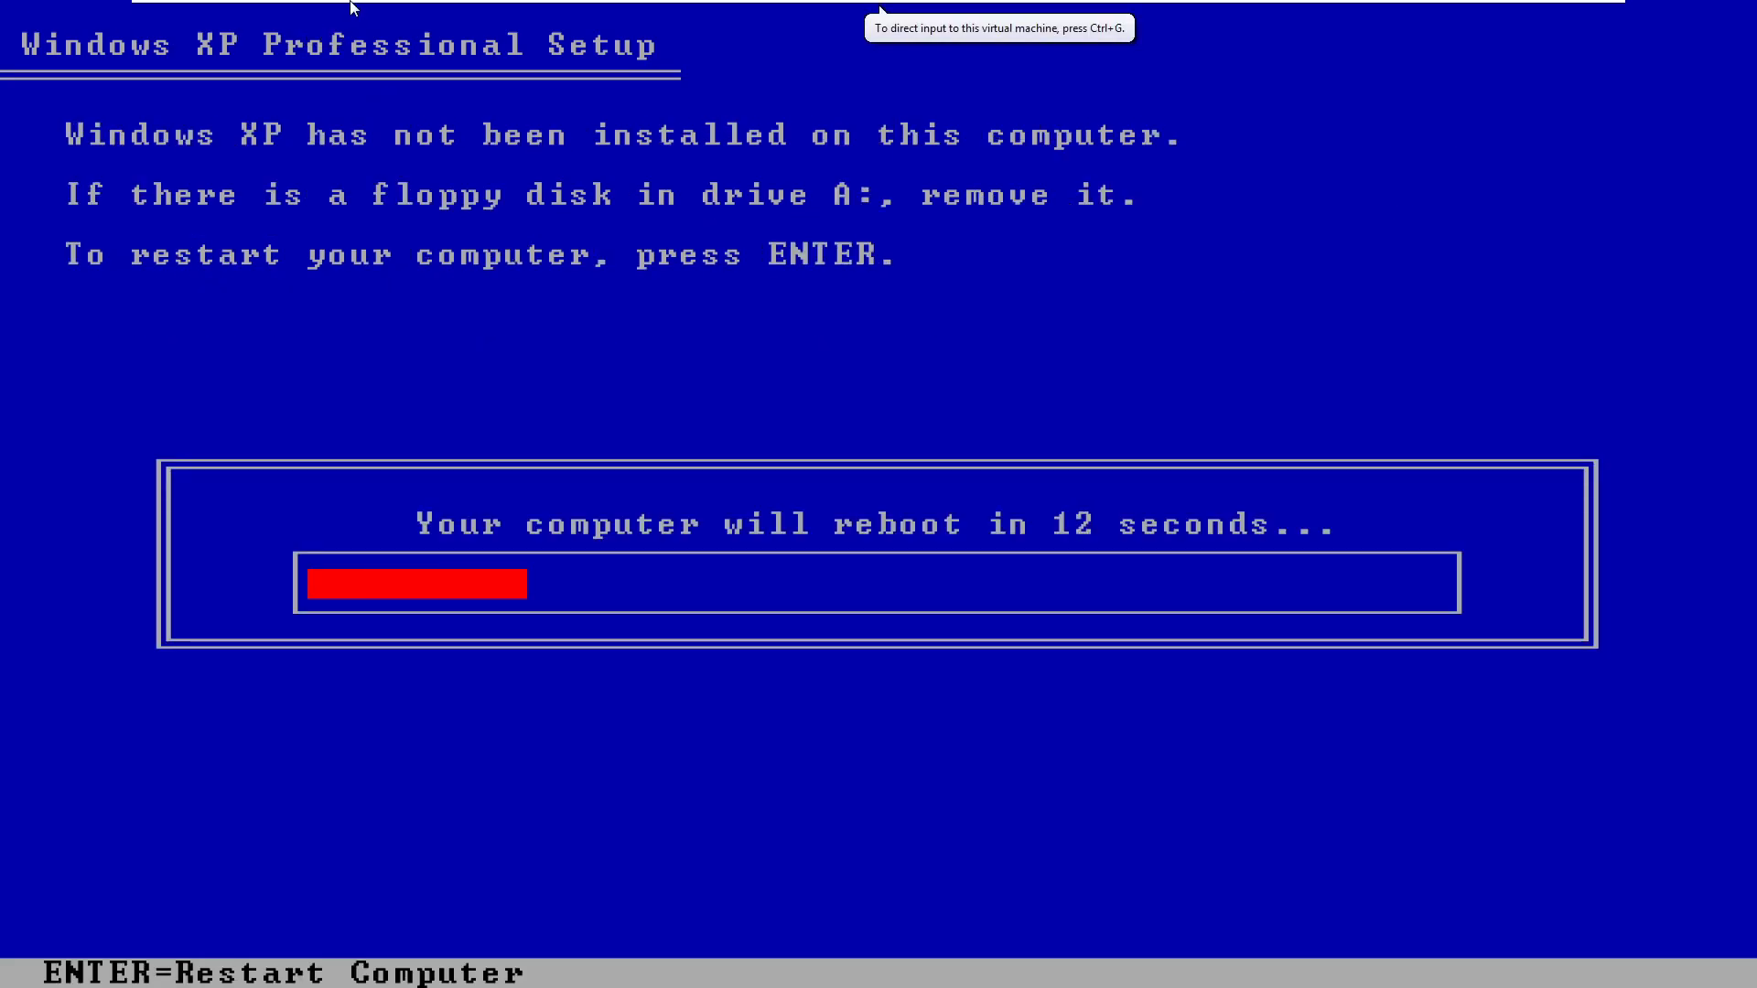
{"action": "mouse_move", "coordinate": [351, 7]}
{"action": "left_click", "coordinate": [431, 12]}
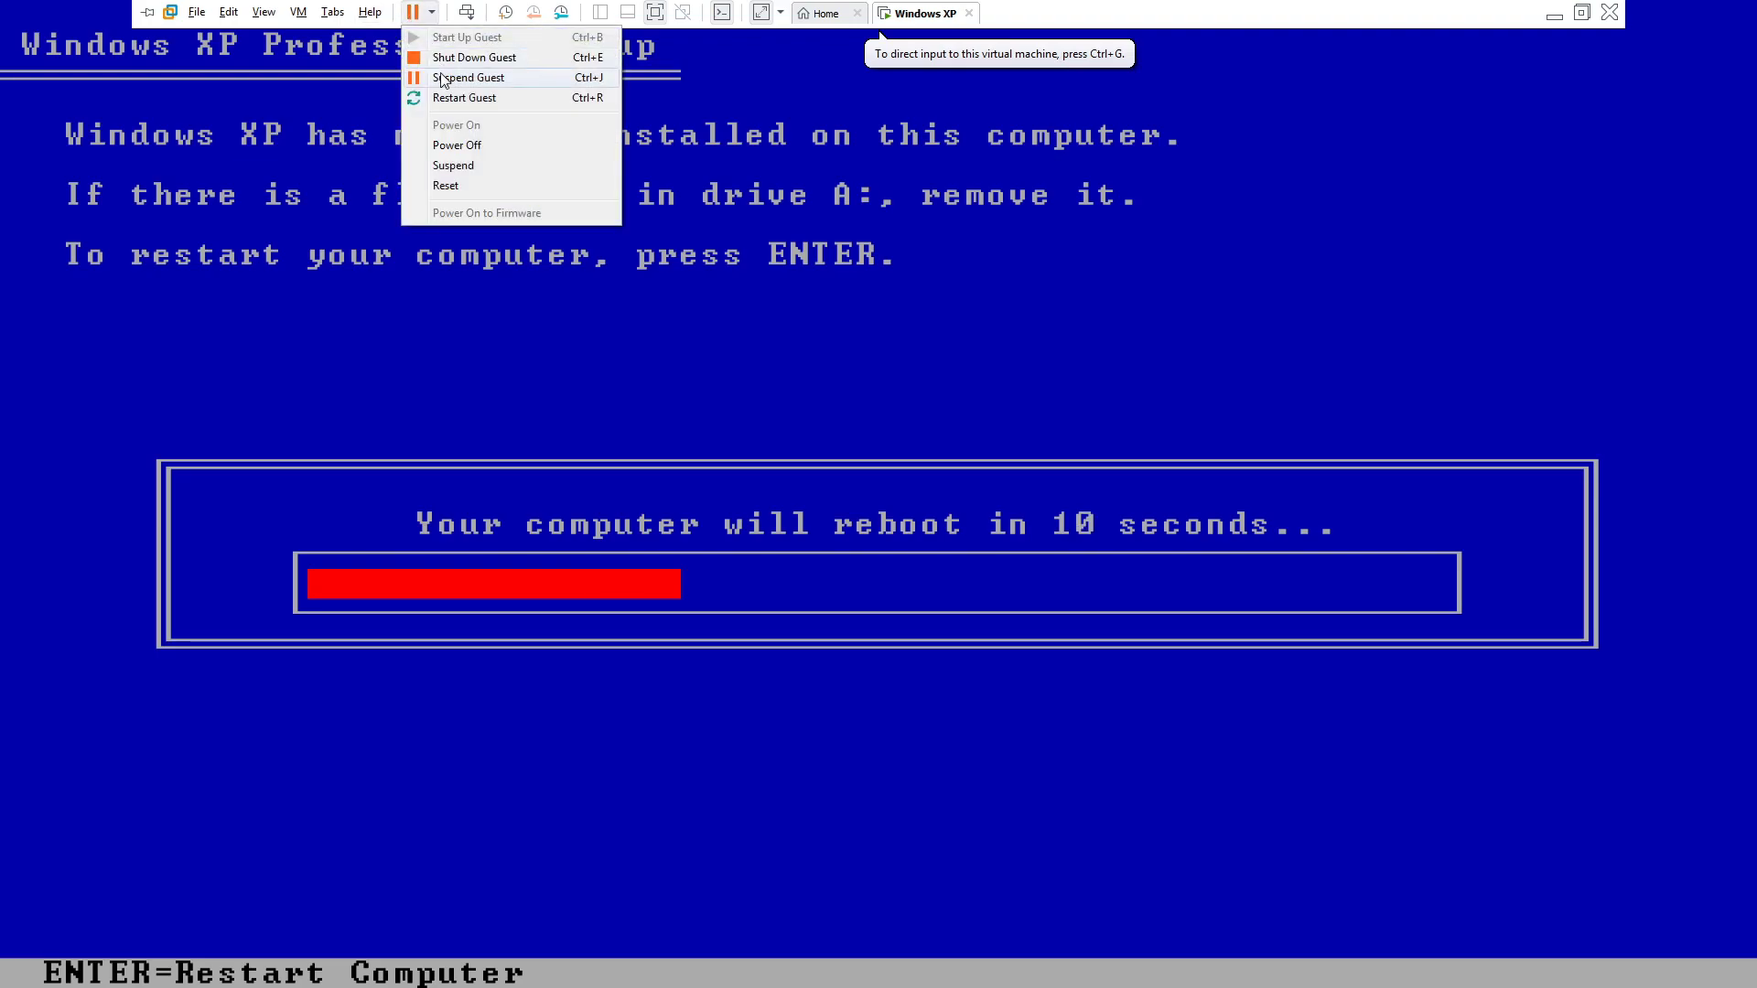
{"action": "left_click", "coordinate": [450, 146]}
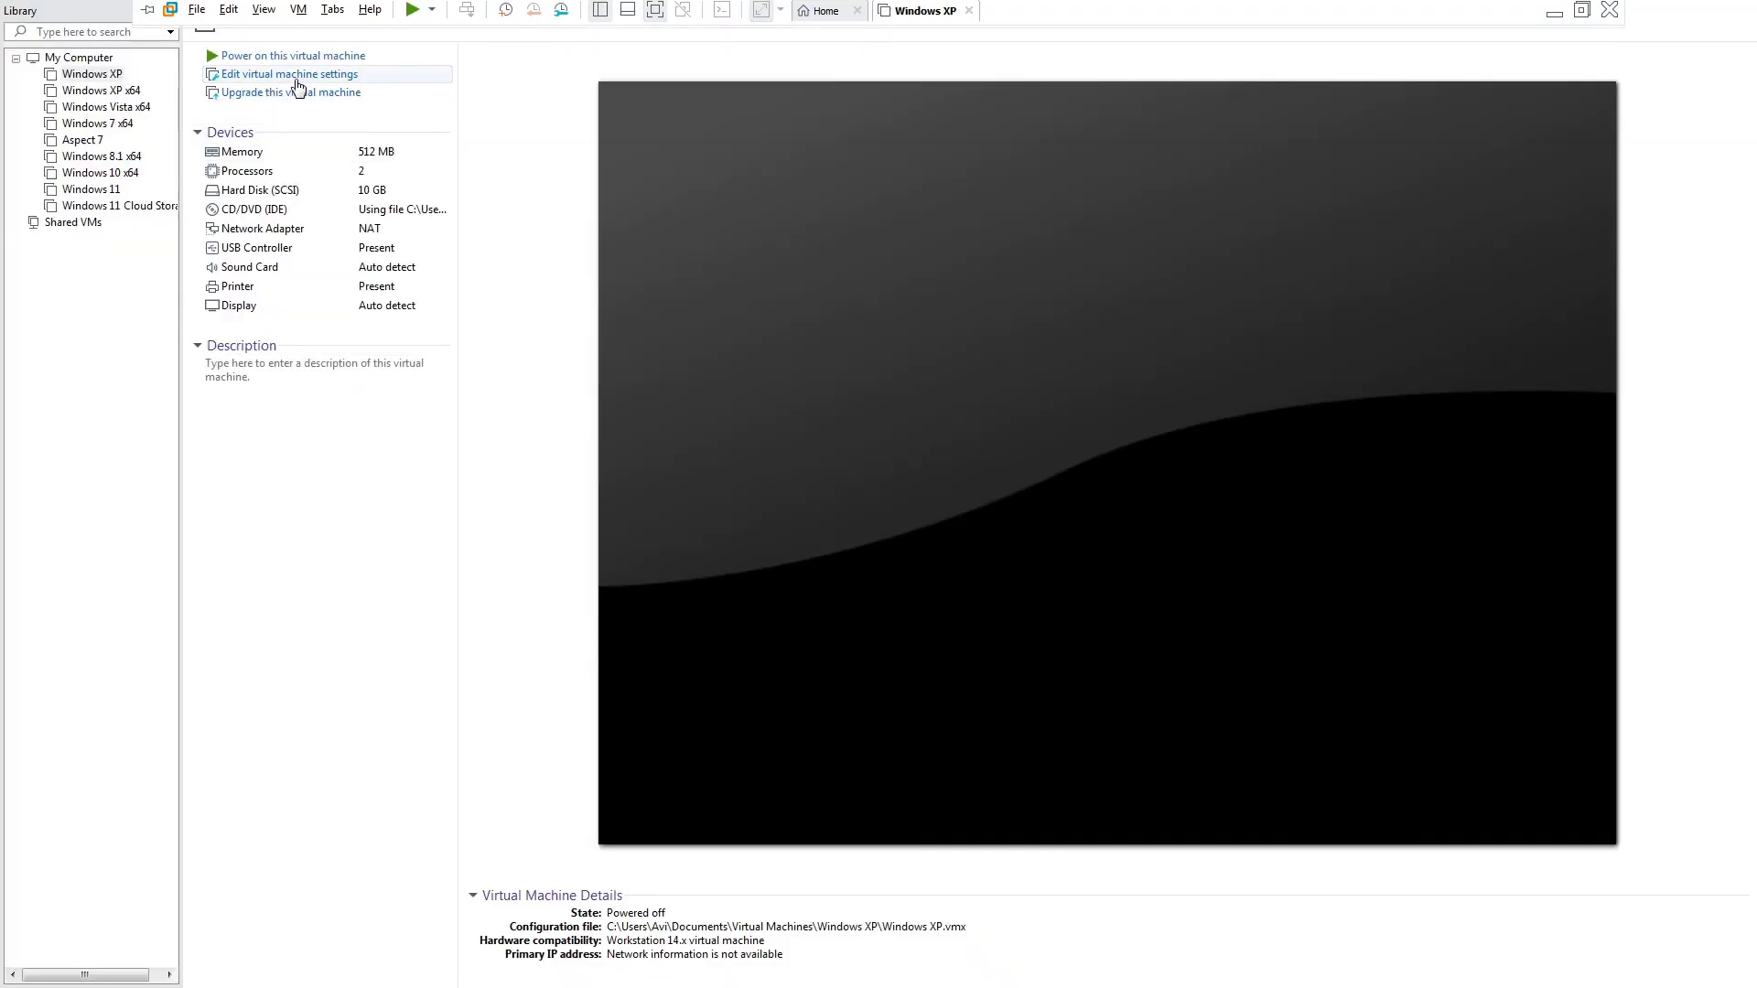
- Open the Windows XP machine's settings and inspect the virtual device node choices for its SCSI hard disk
{"action": "left_click", "coordinate": [289, 76]}
{"action": "left_click", "coordinate": [628, 300]}
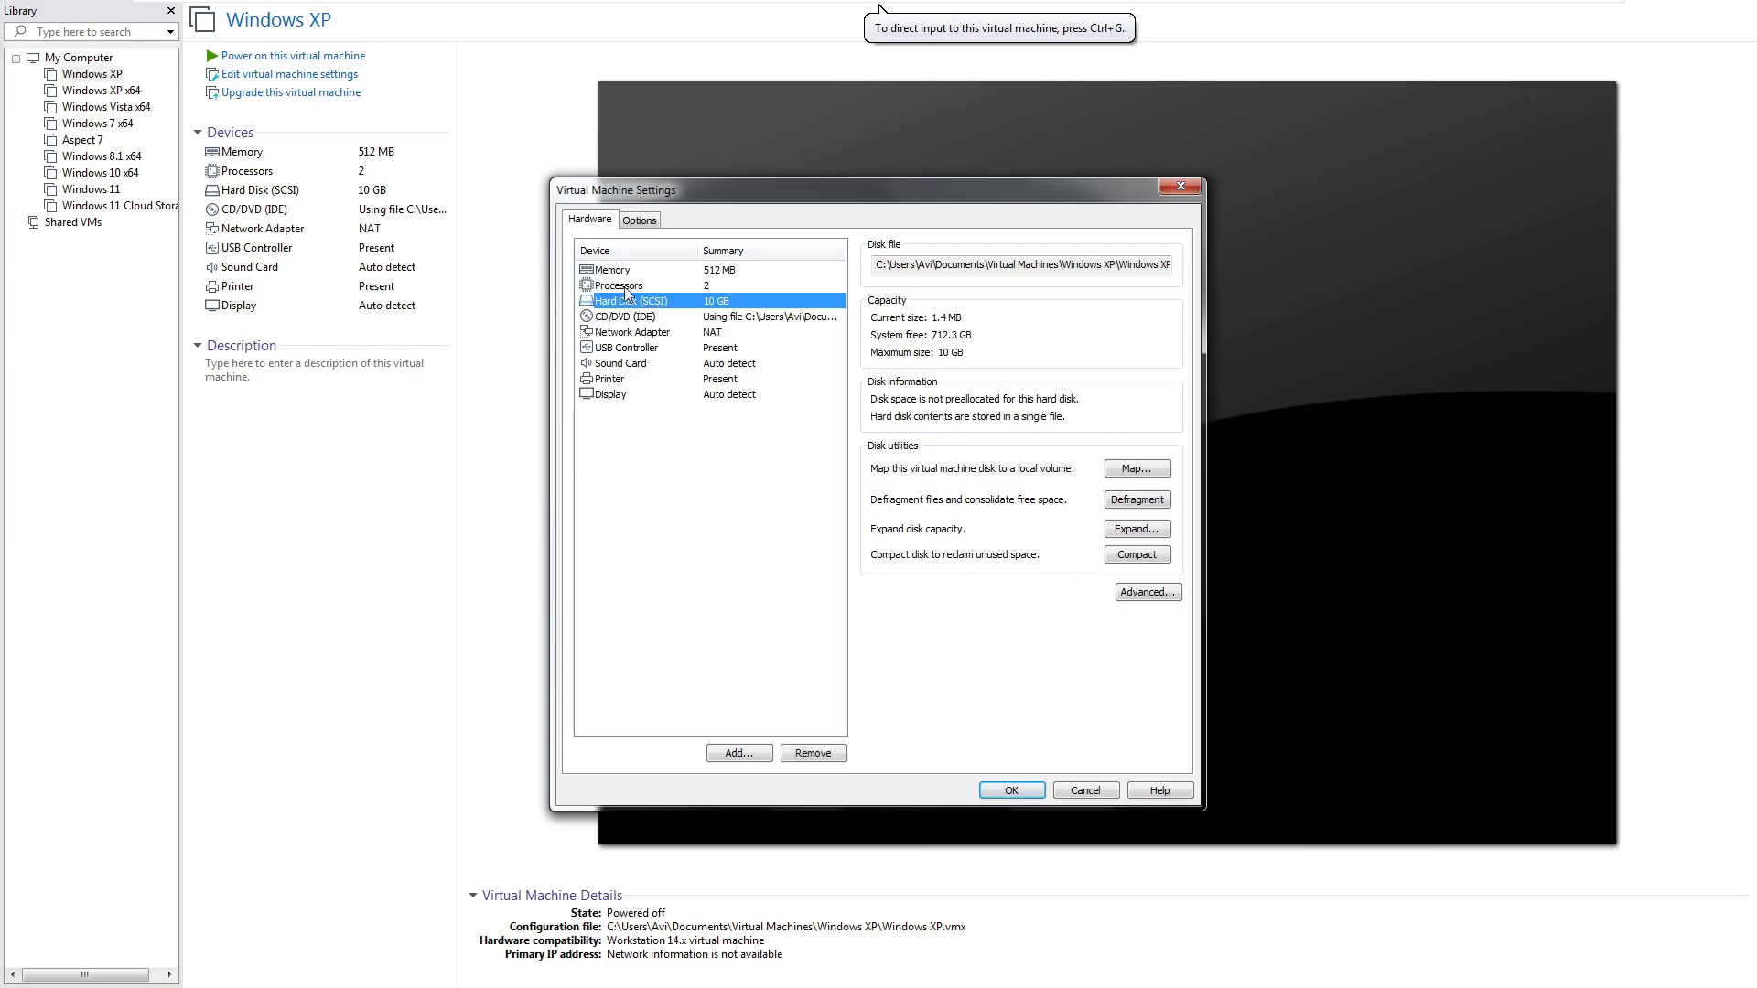
{"action": "left_click", "coordinate": [1143, 593]}
{"action": "left_click", "coordinate": [887, 405]}
{"action": "scroll", "coordinate": [934, 677], "scroll_direction": "down", "scroll_amount": 10}
{"action": "left_click", "coordinate": [893, 432]}
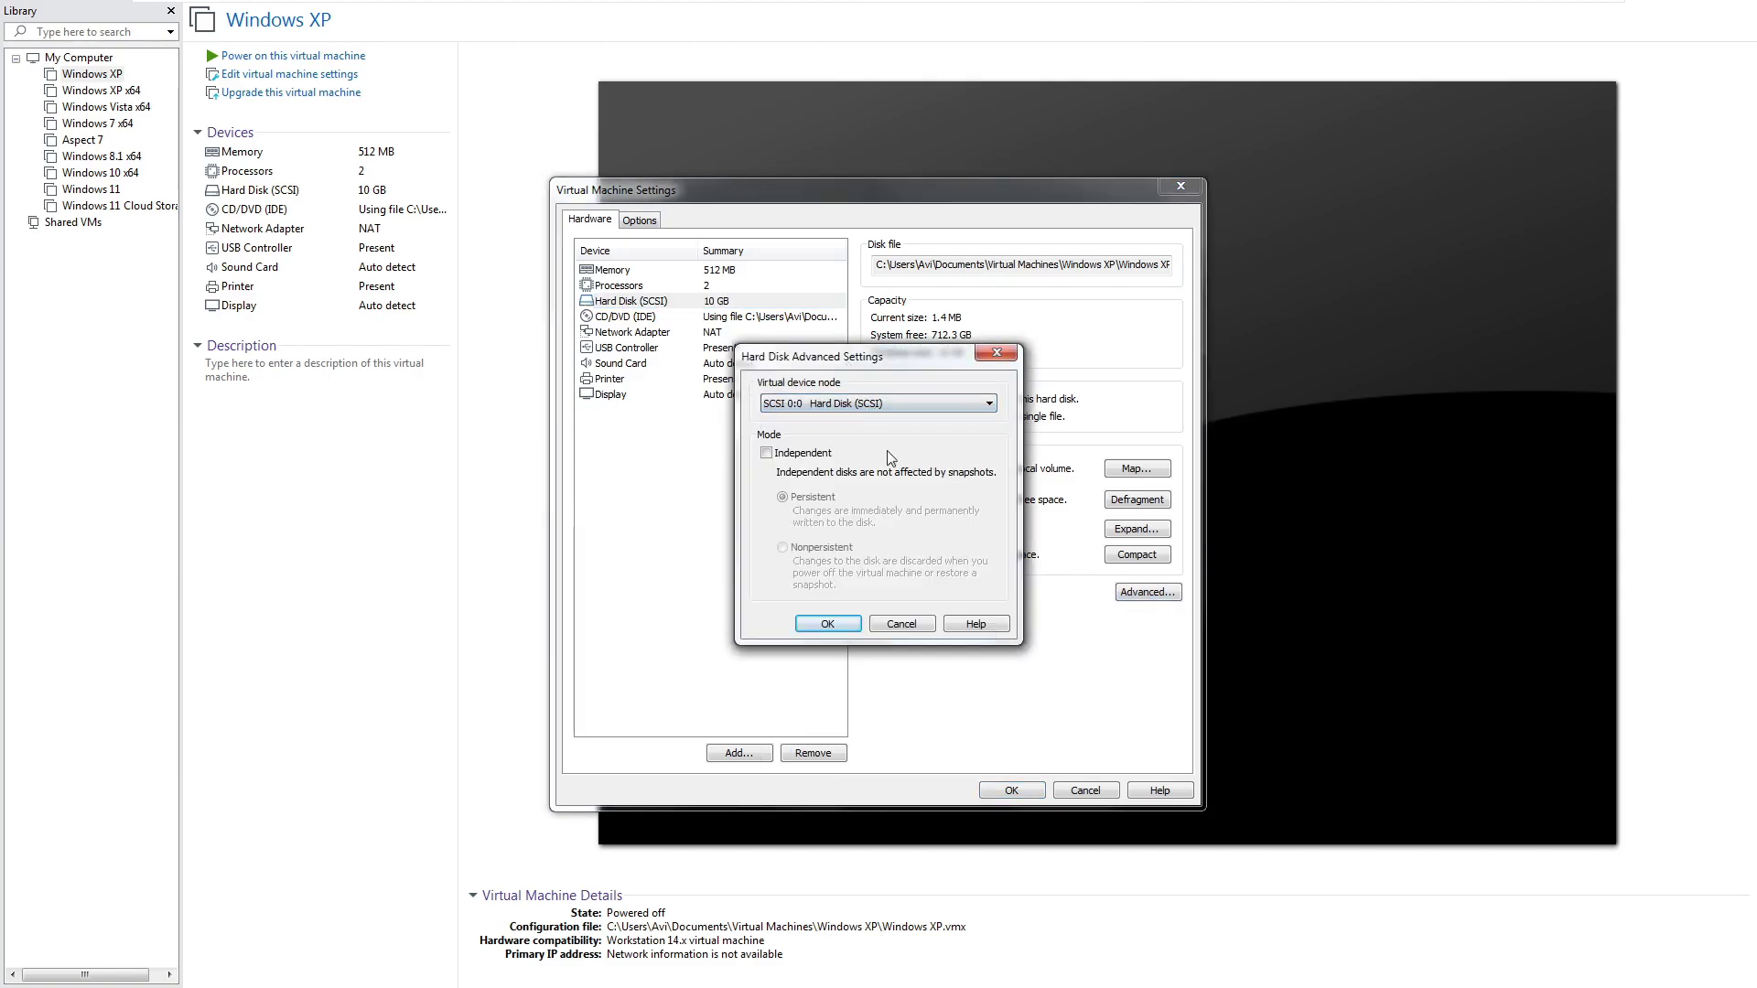
{"action": "left_click", "coordinate": [910, 628]}
- Remove the SCSI hard disk from the Windows XP machine and start adding a hard disk that uses an existing virtual disk
{"action": "left_click", "coordinate": [814, 754]}
{"action": "left_click", "coordinate": [739, 753]}
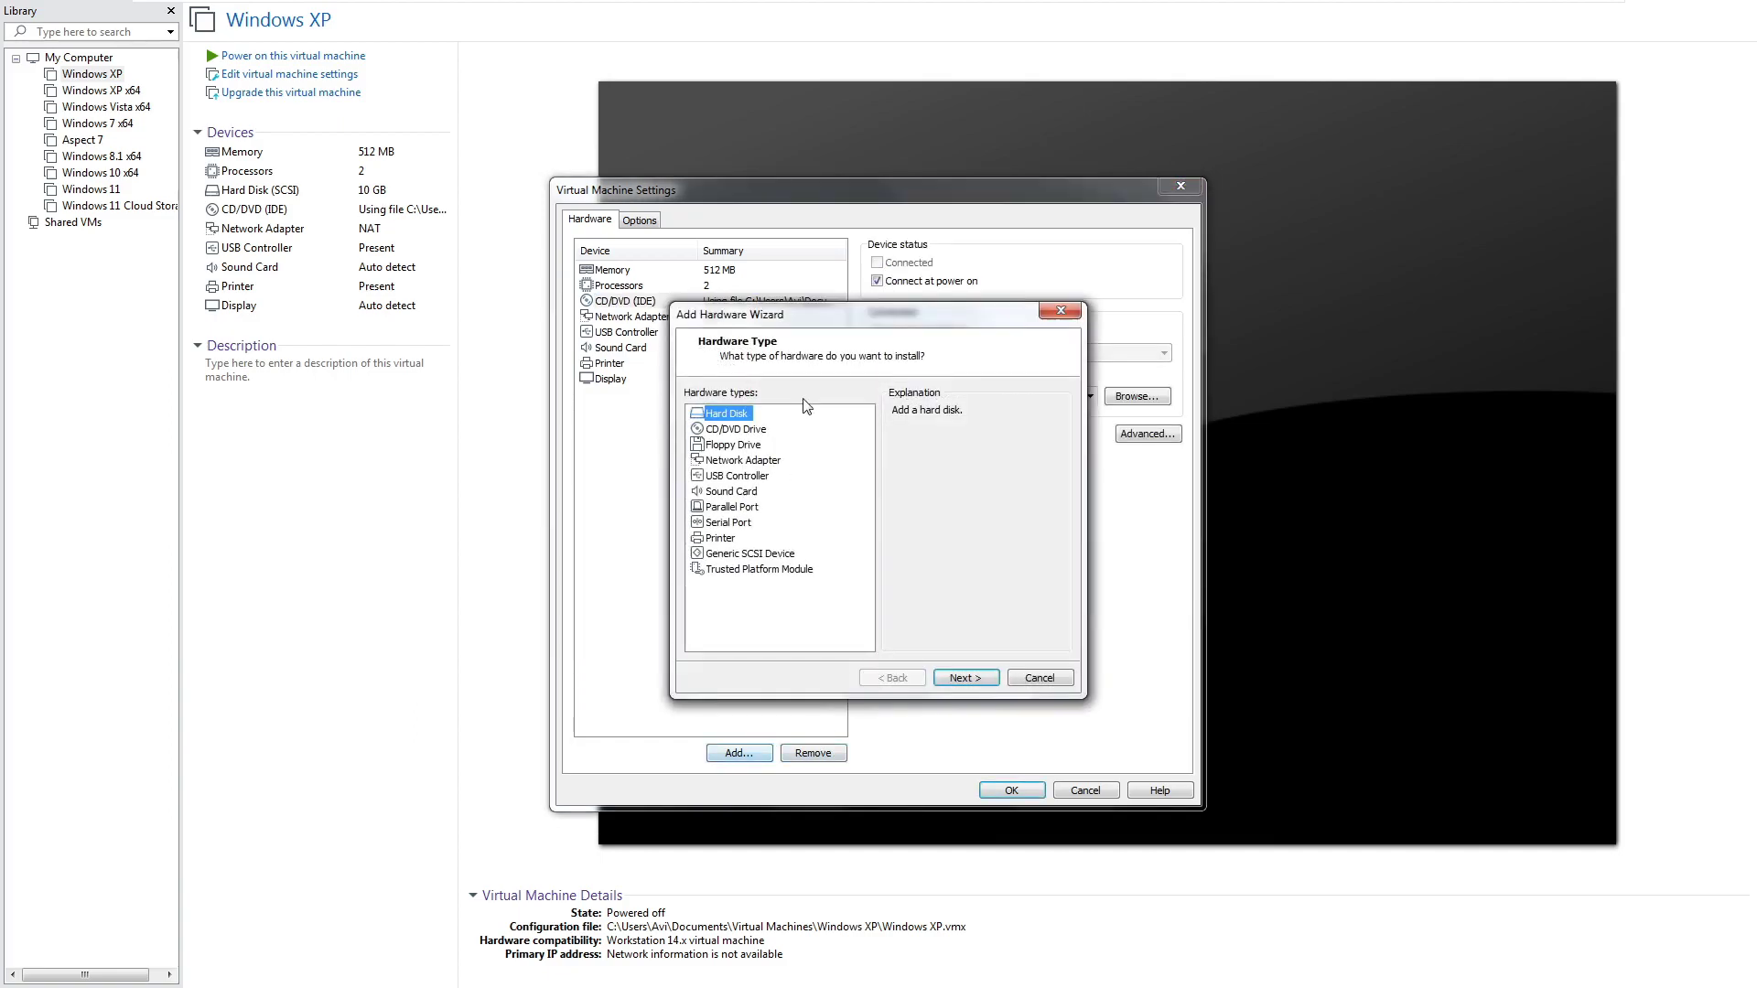
{"action": "left_click", "coordinate": [954, 682]}
{"action": "left_click", "coordinate": [954, 683]}
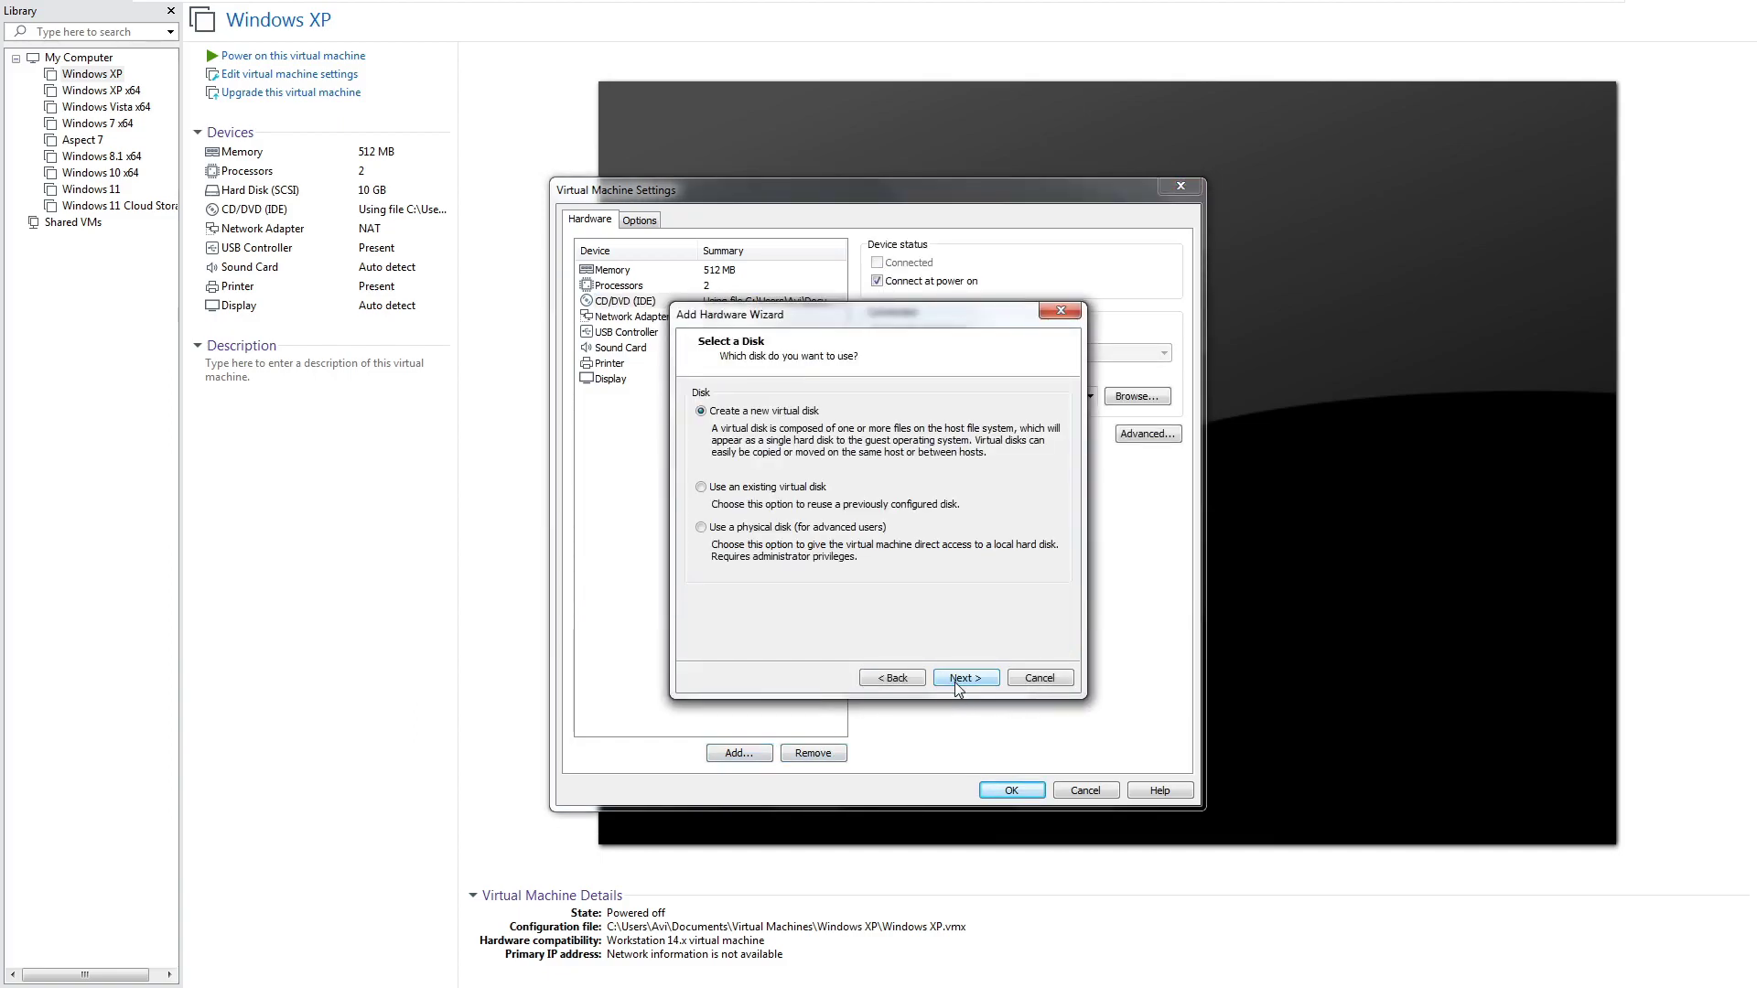
{"action": "left_click", "coordinate": [769, 487]}
{"action": "left_click", "coordinate": [965, 678]}
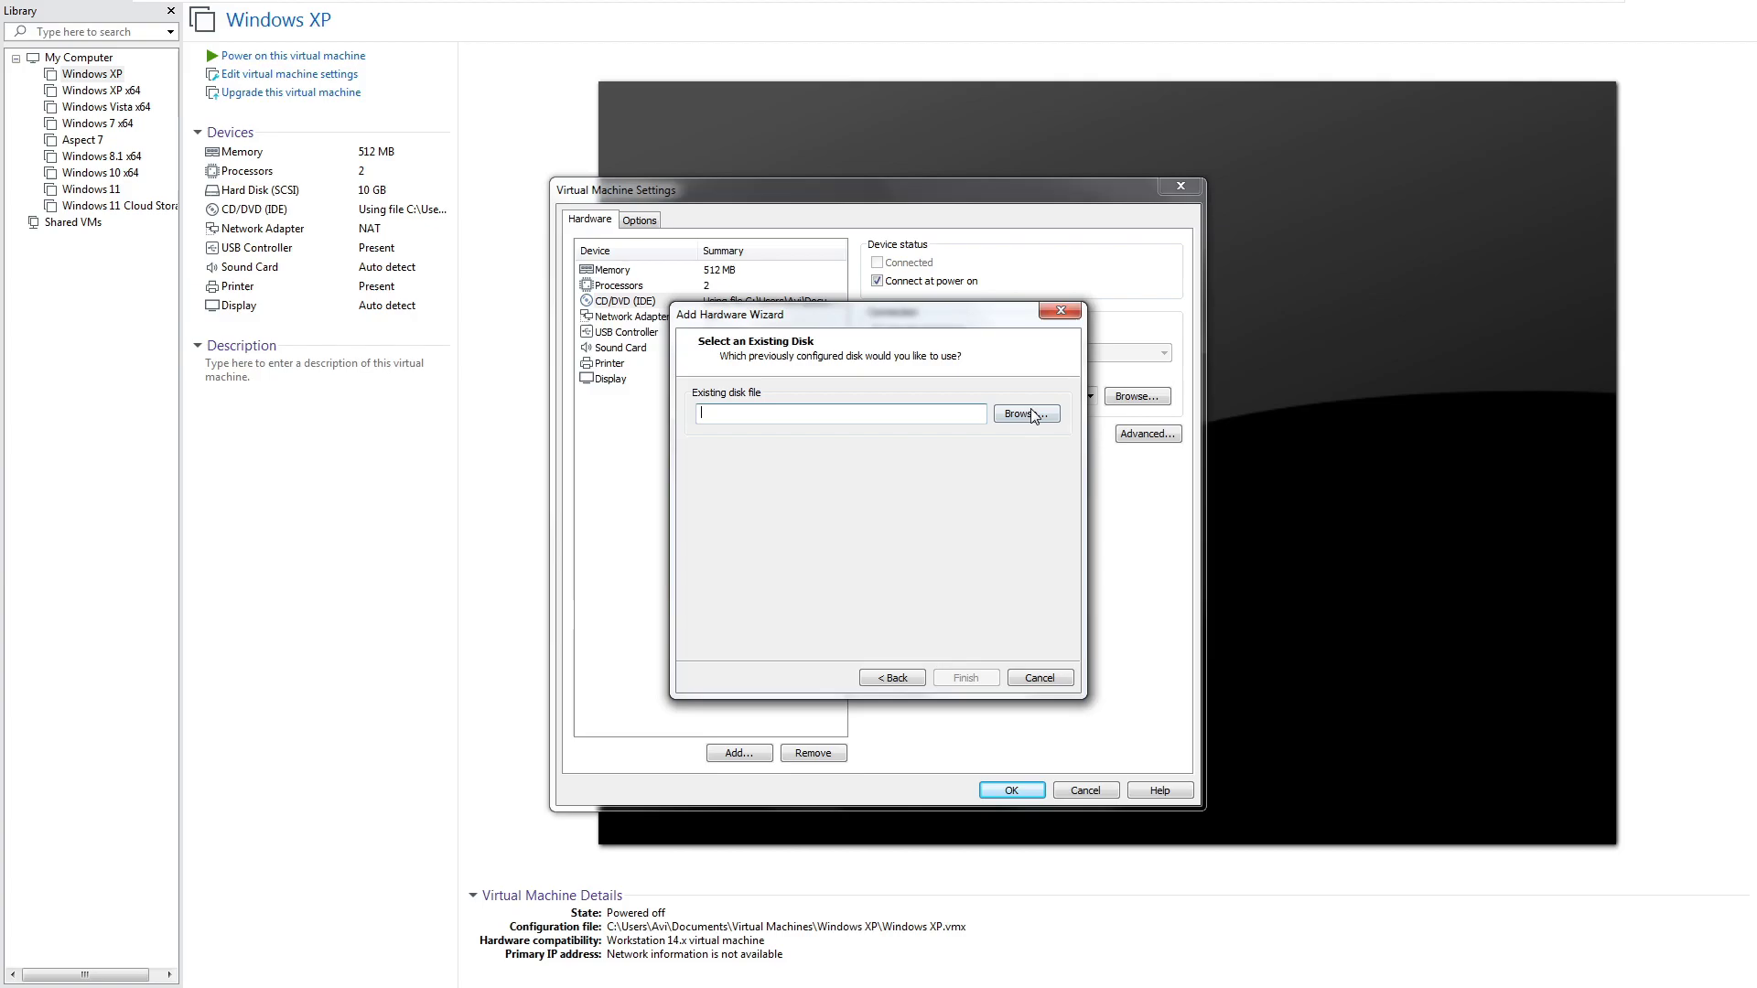
- Browse for the existing disk file and go up from the Windows ISOs folders to My Documents
{"action": "left_click", "coordinate": [1032, 410]}
{"action": "left_click", "coordinate": [1066, 368]}
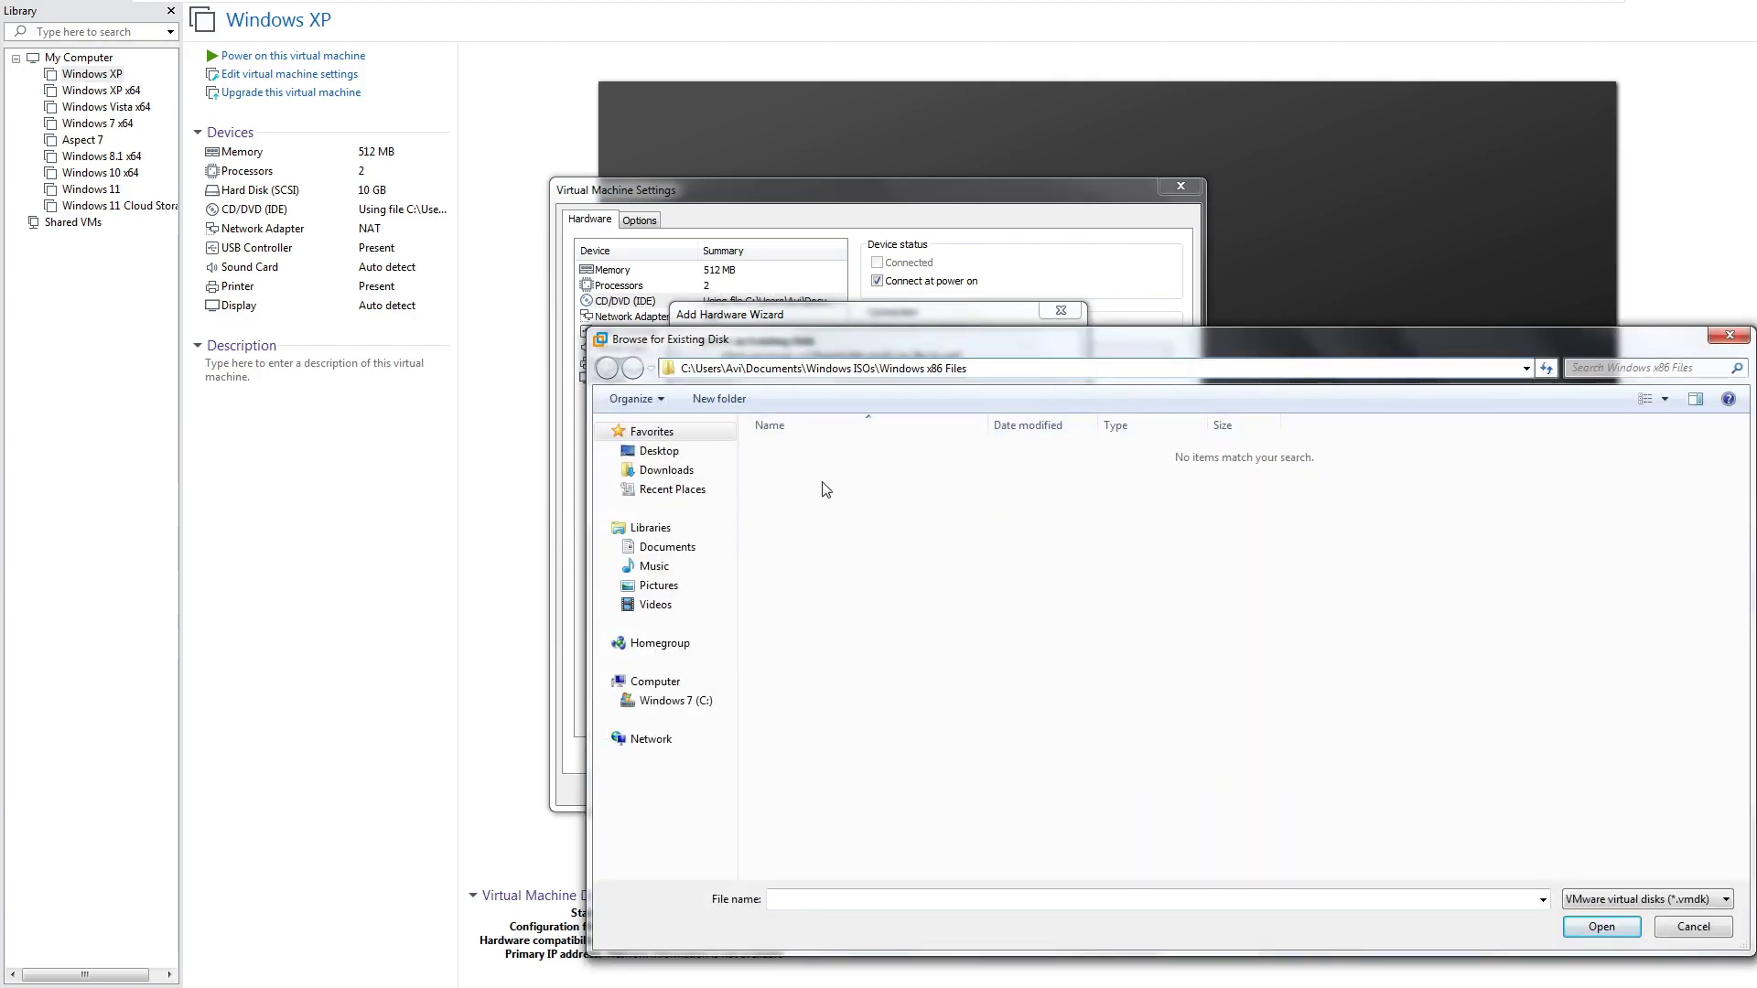
{"action": "key", "text": "BackSpace"}
{"action": "key", "text": "BackSpace"}
{"action": "key", "text": "BackSpace"}
{"action": "key", "text": "BackSpace"}
{"action": "key", "text": "BackSpace"}
{"action": "key", "text": "BackSpace"}
{"action": "key", "text": "BackSpace"}
{"action": "key", "text": "BackSpace"}
{"action": "key", "text": "BackSpace"}
{"action": "key", "text": "BackSpace"}
{"action": "key", "text": "BackSpace"}
{"action": "key", "text": "BackSpace"}
{"action": "key", "text": "BackSpace"}
{"action": "key", "text": "BackSpace"}
{"action": "key", "text": "BackSpace"}
{"action": "key", "text": "BackSpace"}
{"action": "key", "text": "BackSpace"}
{"action": "key", "text": "BackSpace"}
{"action": "key", "text": "BackSpace"}
{"action": "key", "text": "BackSpace"}
{"action": "key", "text": "BackSpace"}
{"action": "key", "text": "Return"}
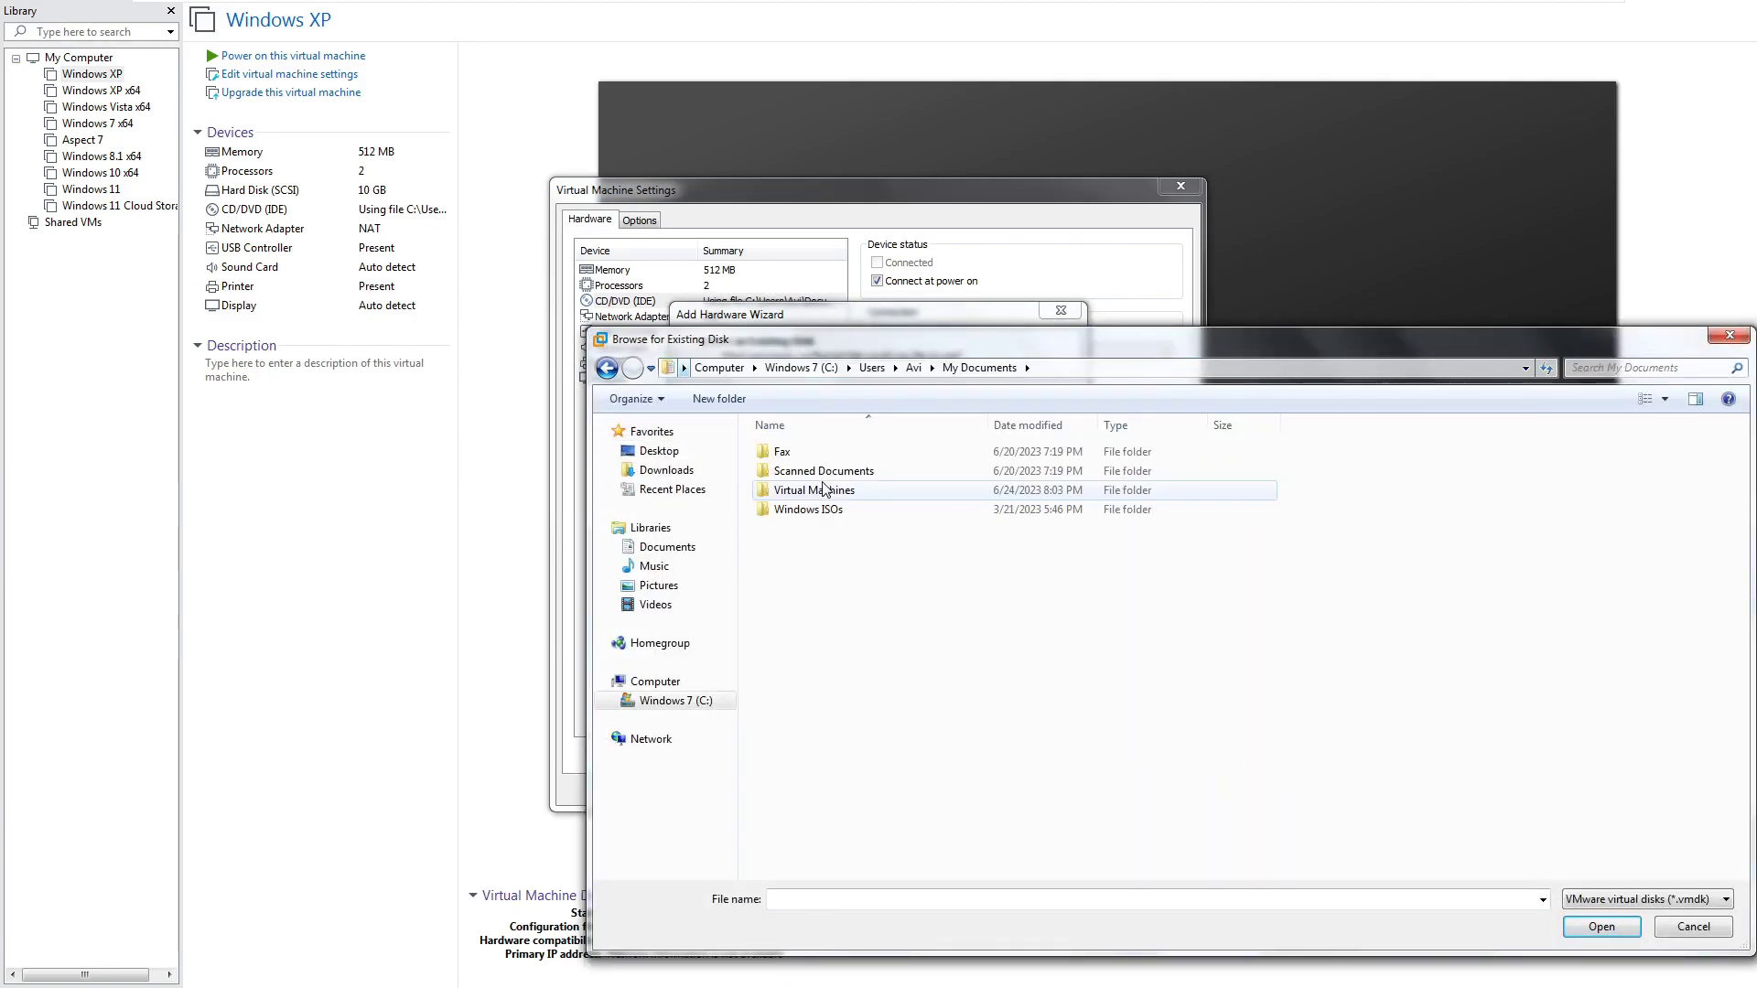
- Attach the virtual disk file from the Virtual Machines\Windows XP folder as the hard disk and save the machine settings
{"action": "double_click", "coordinate": [851, 492]}
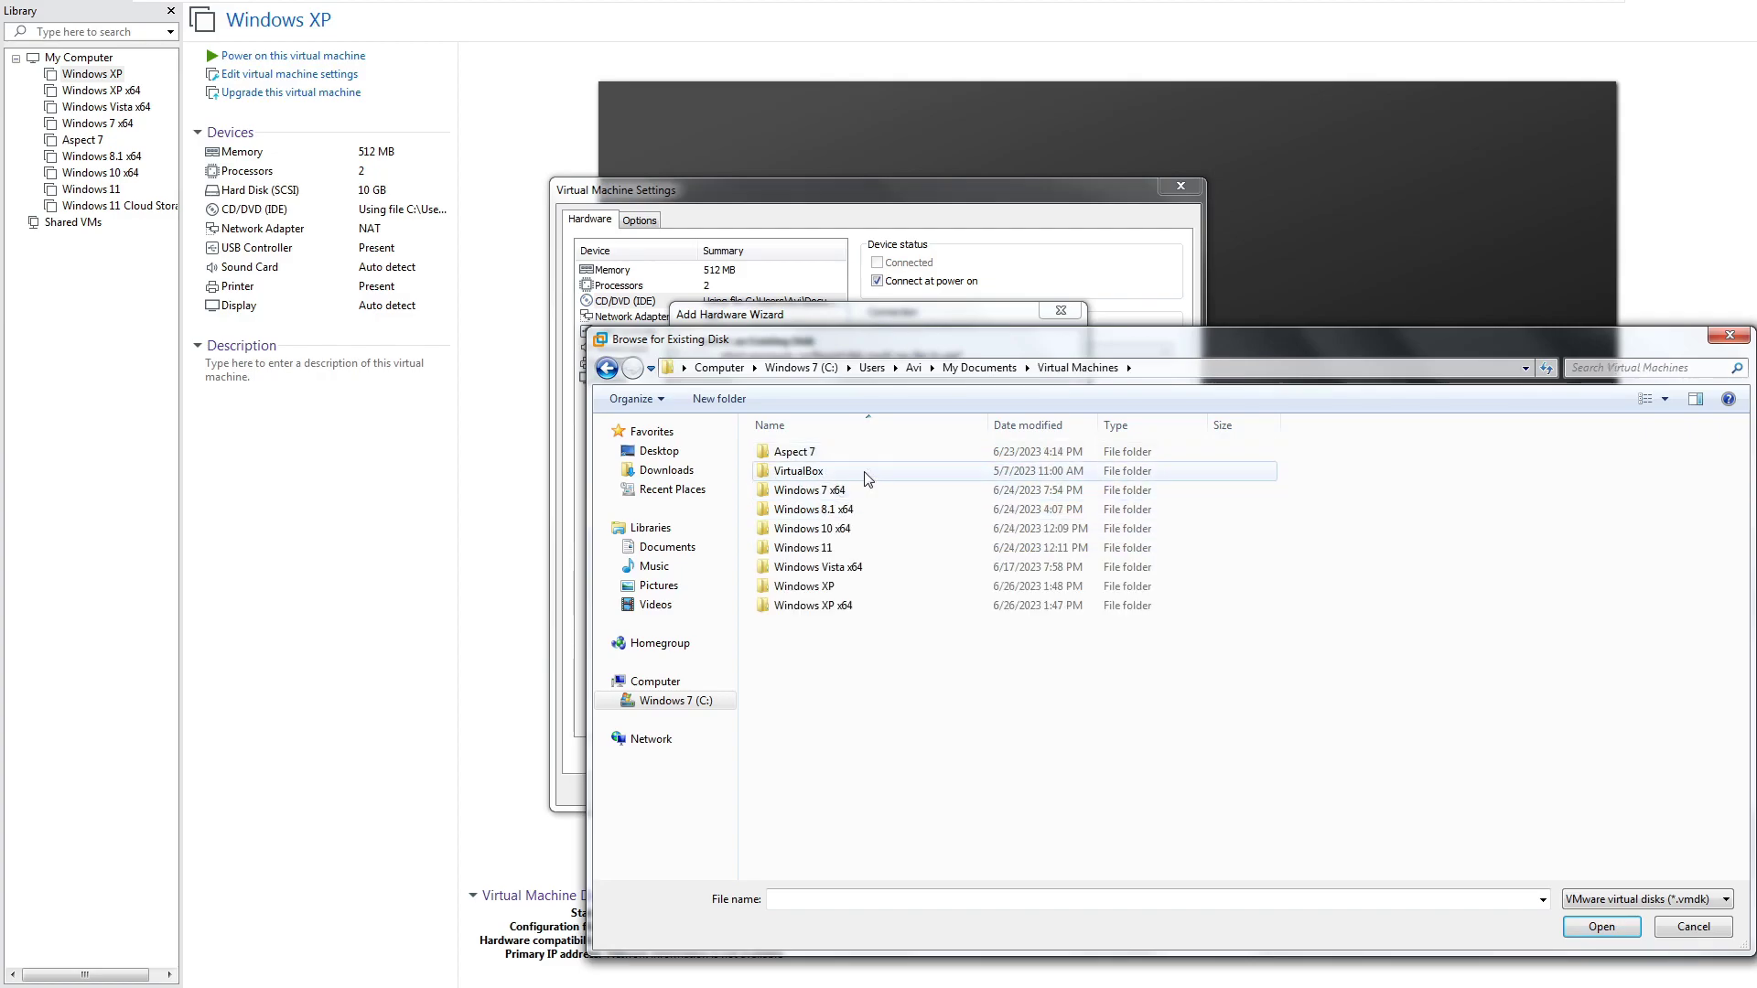
{"action": "double_click", "coordinate": [844, 586]}
{"action": "double_click", "coordinate": [866, 492]}
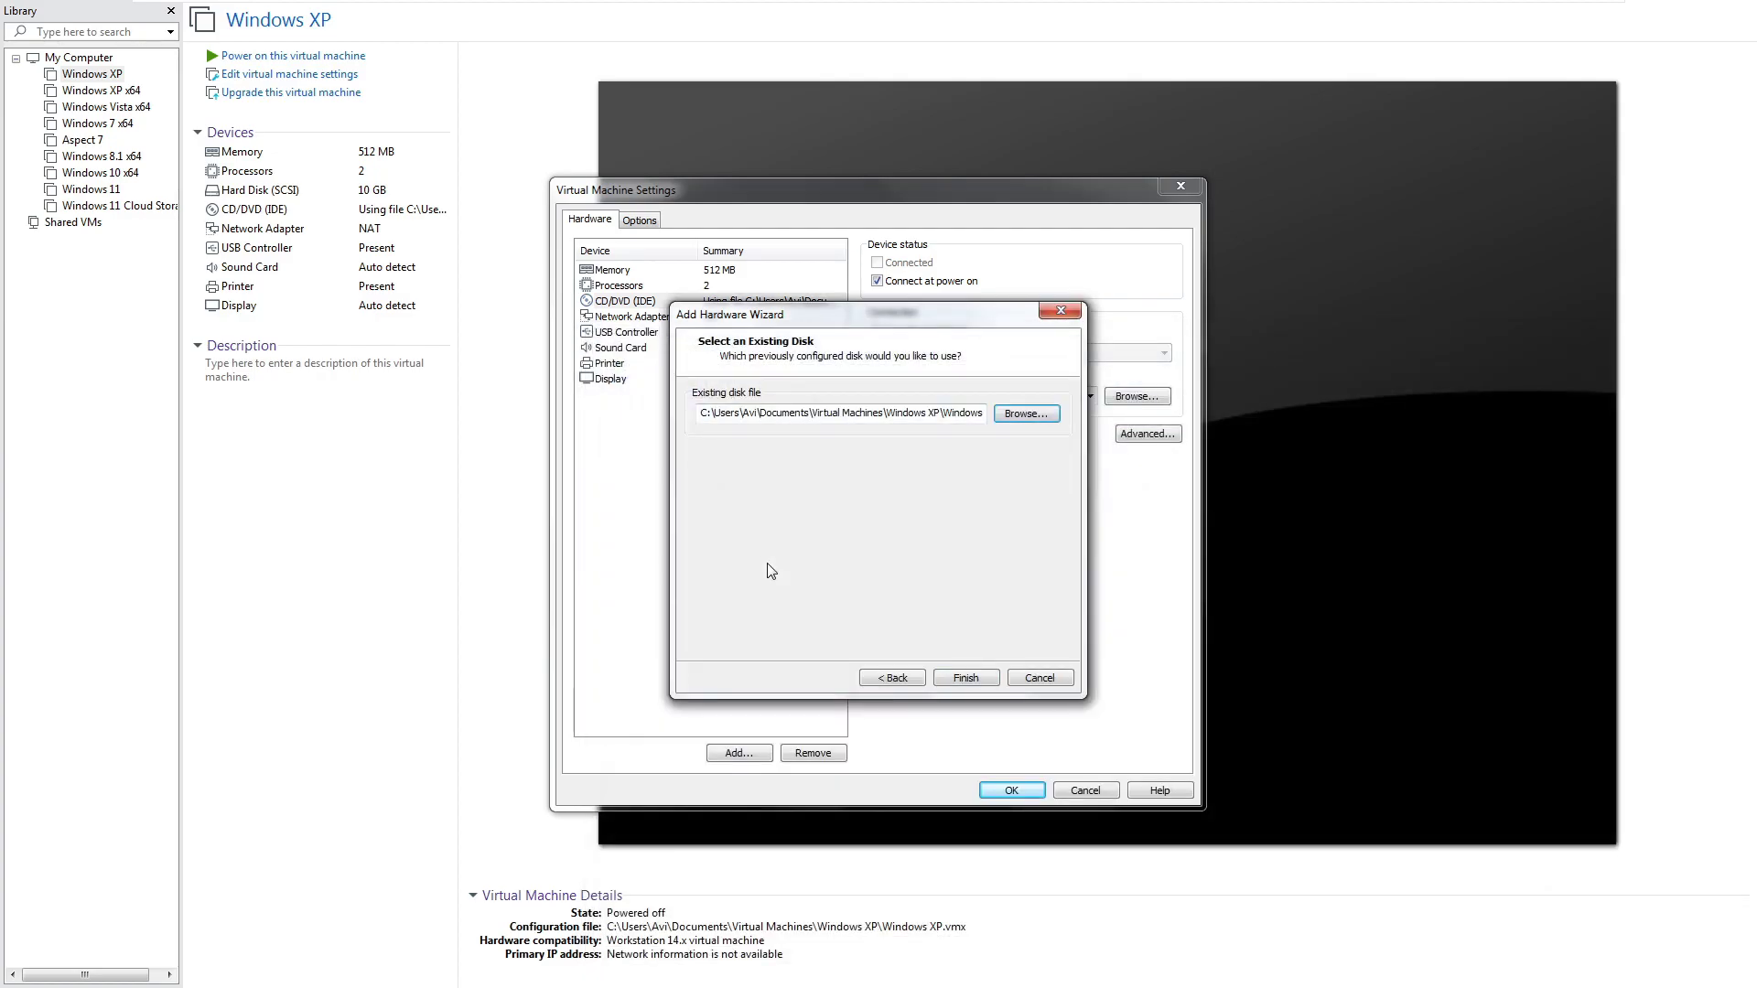
{"action": "left_click", "coordinate": [986, 693]}
{"action": "left_click", "coordinate": [1011, 791]}
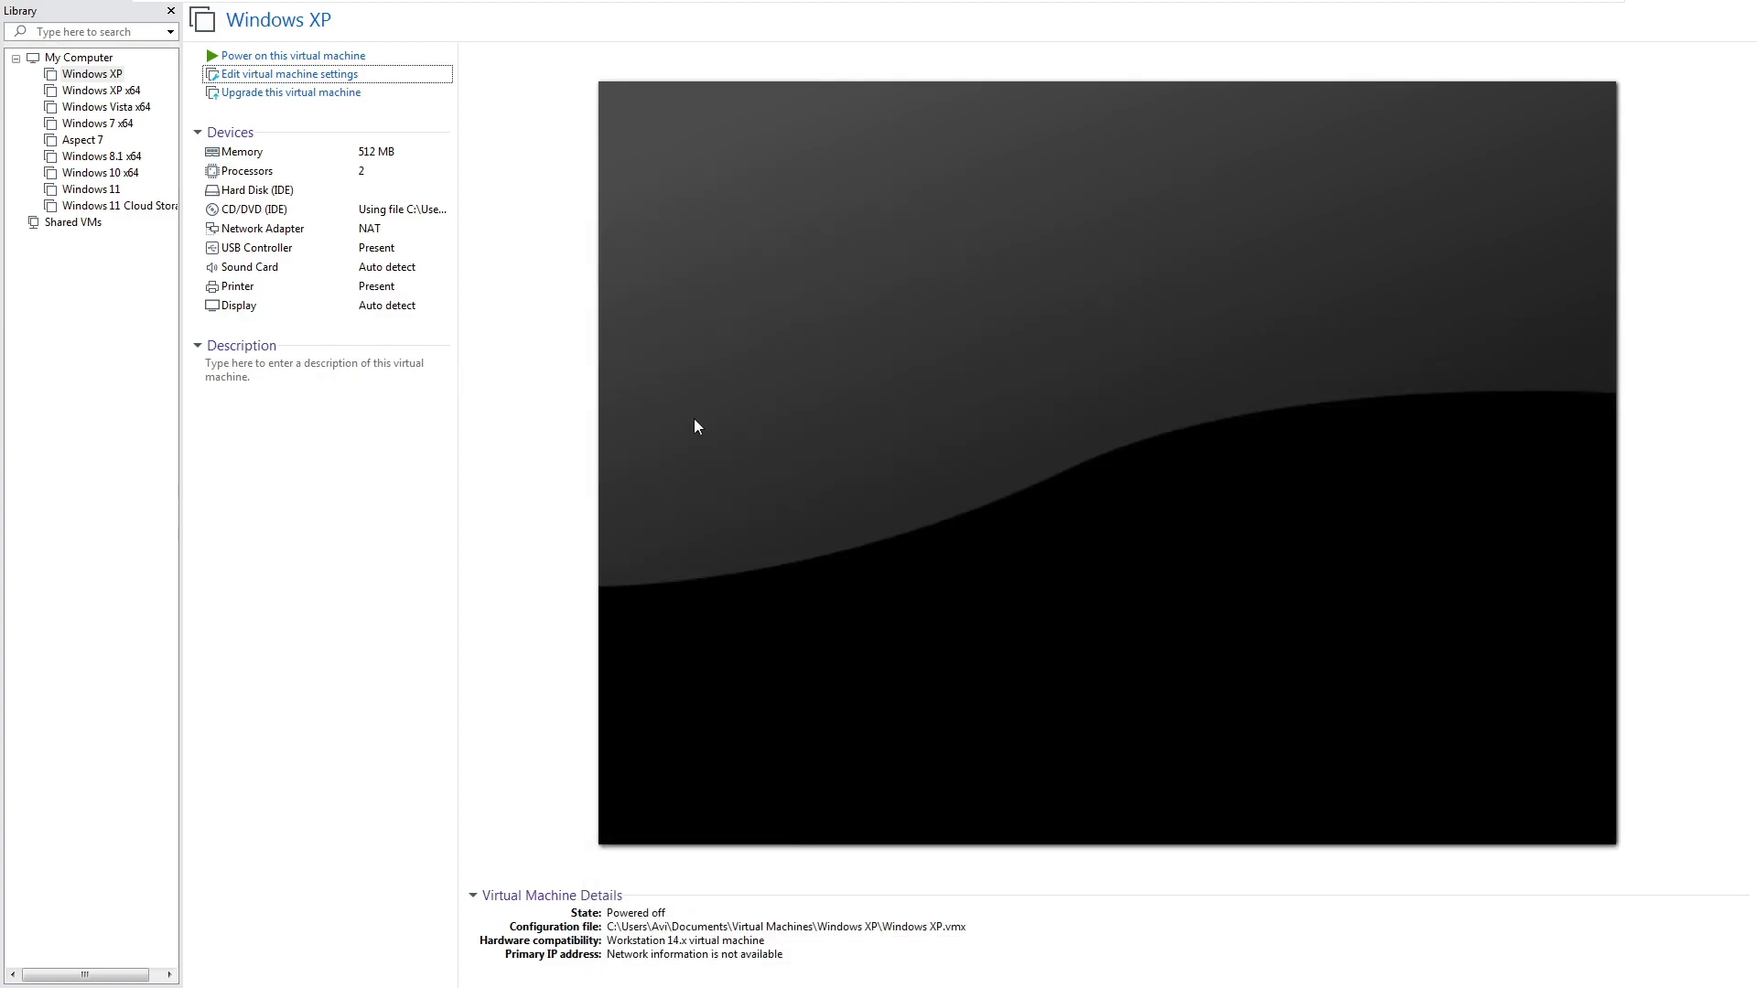
- Power on the Windows XP virtual machine and use its boot menu to boot into Windows Setup
{"action": "left_click", "coordinate": [279, 56]}
{"action": "left_click", "coordinate": [824, 475]}
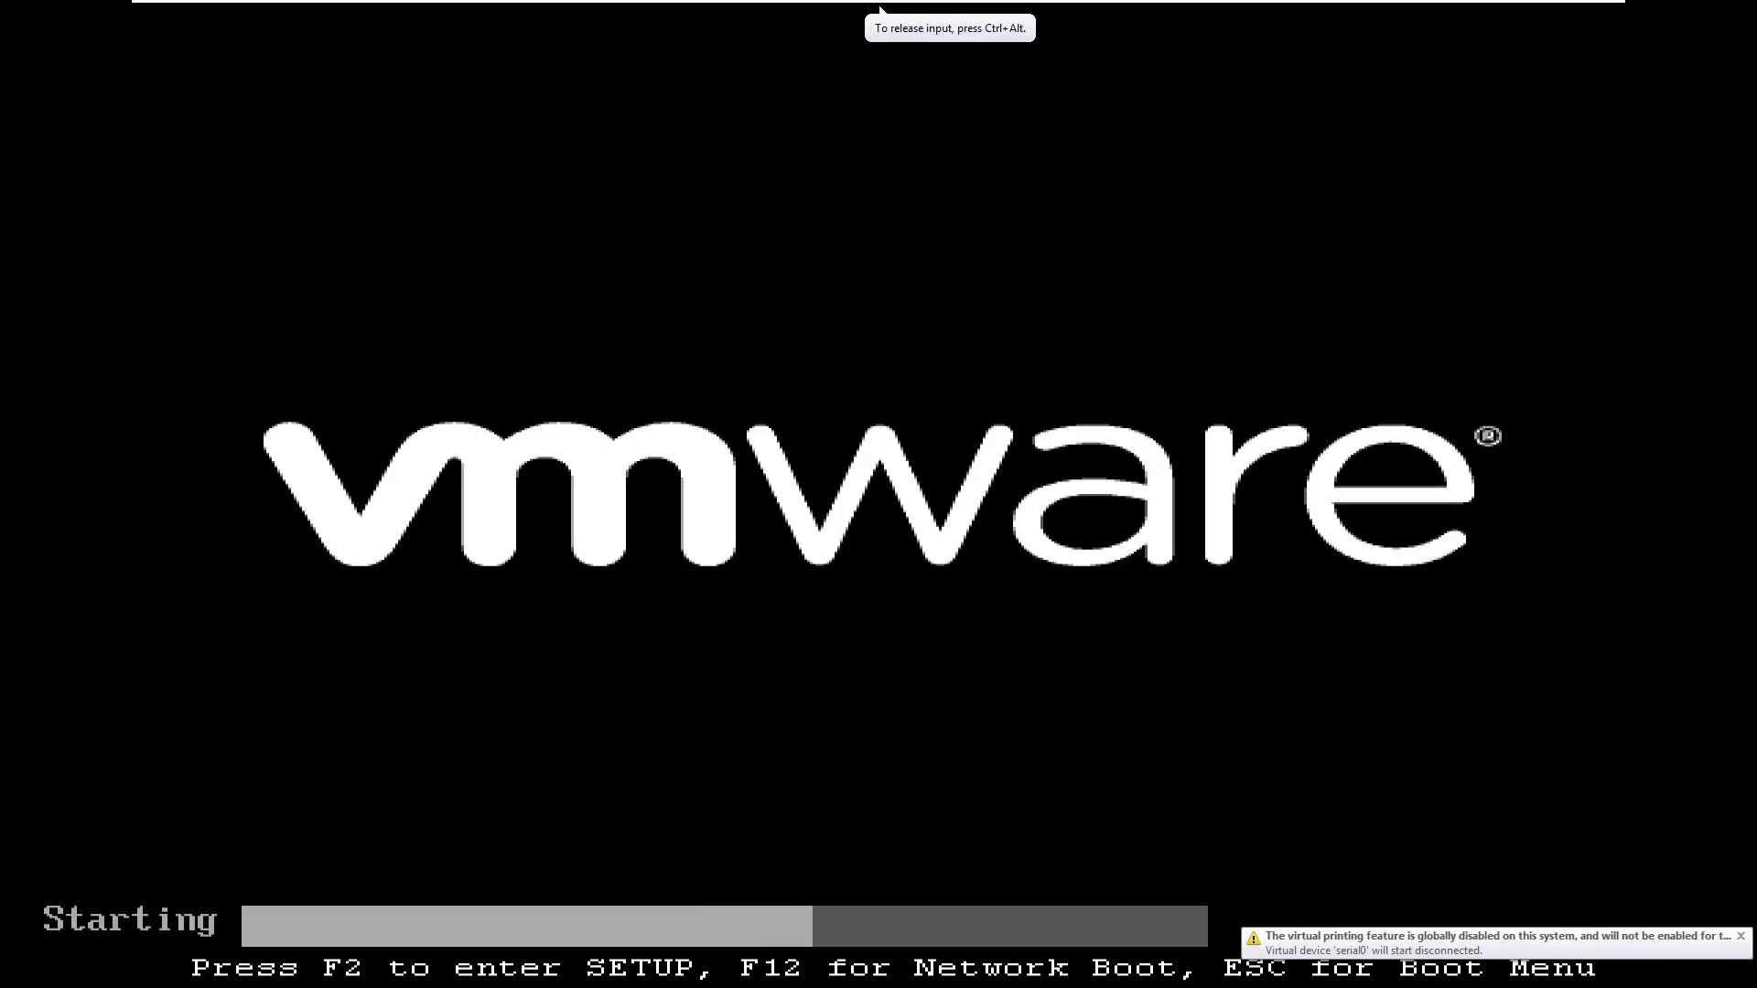
{"action": "key", "text": "Escape"}
{"action": "key", "text": "Down"}
{"action": "key", "text": "Down"}
{"action": "key", "text": "Return"}
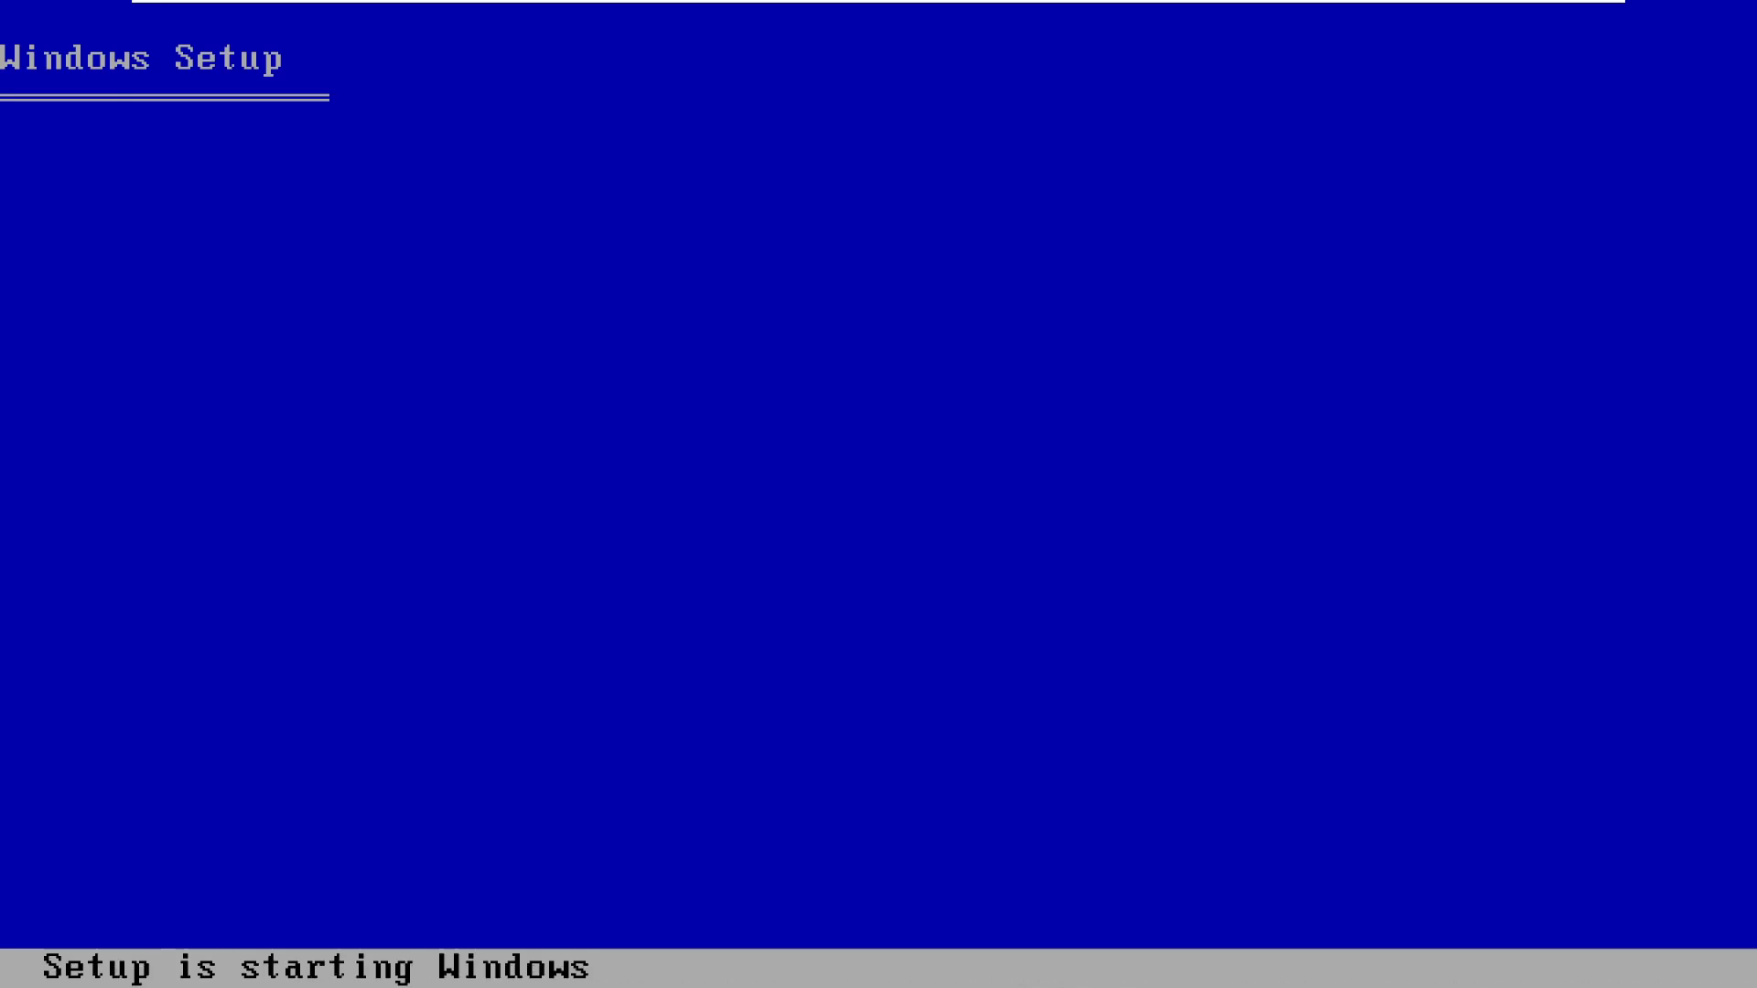
- Begin setting up Windows XP Professional from the welcome screen and accept the licensing agreement
{"action": "left_click", "coordinate": [827, 485]}
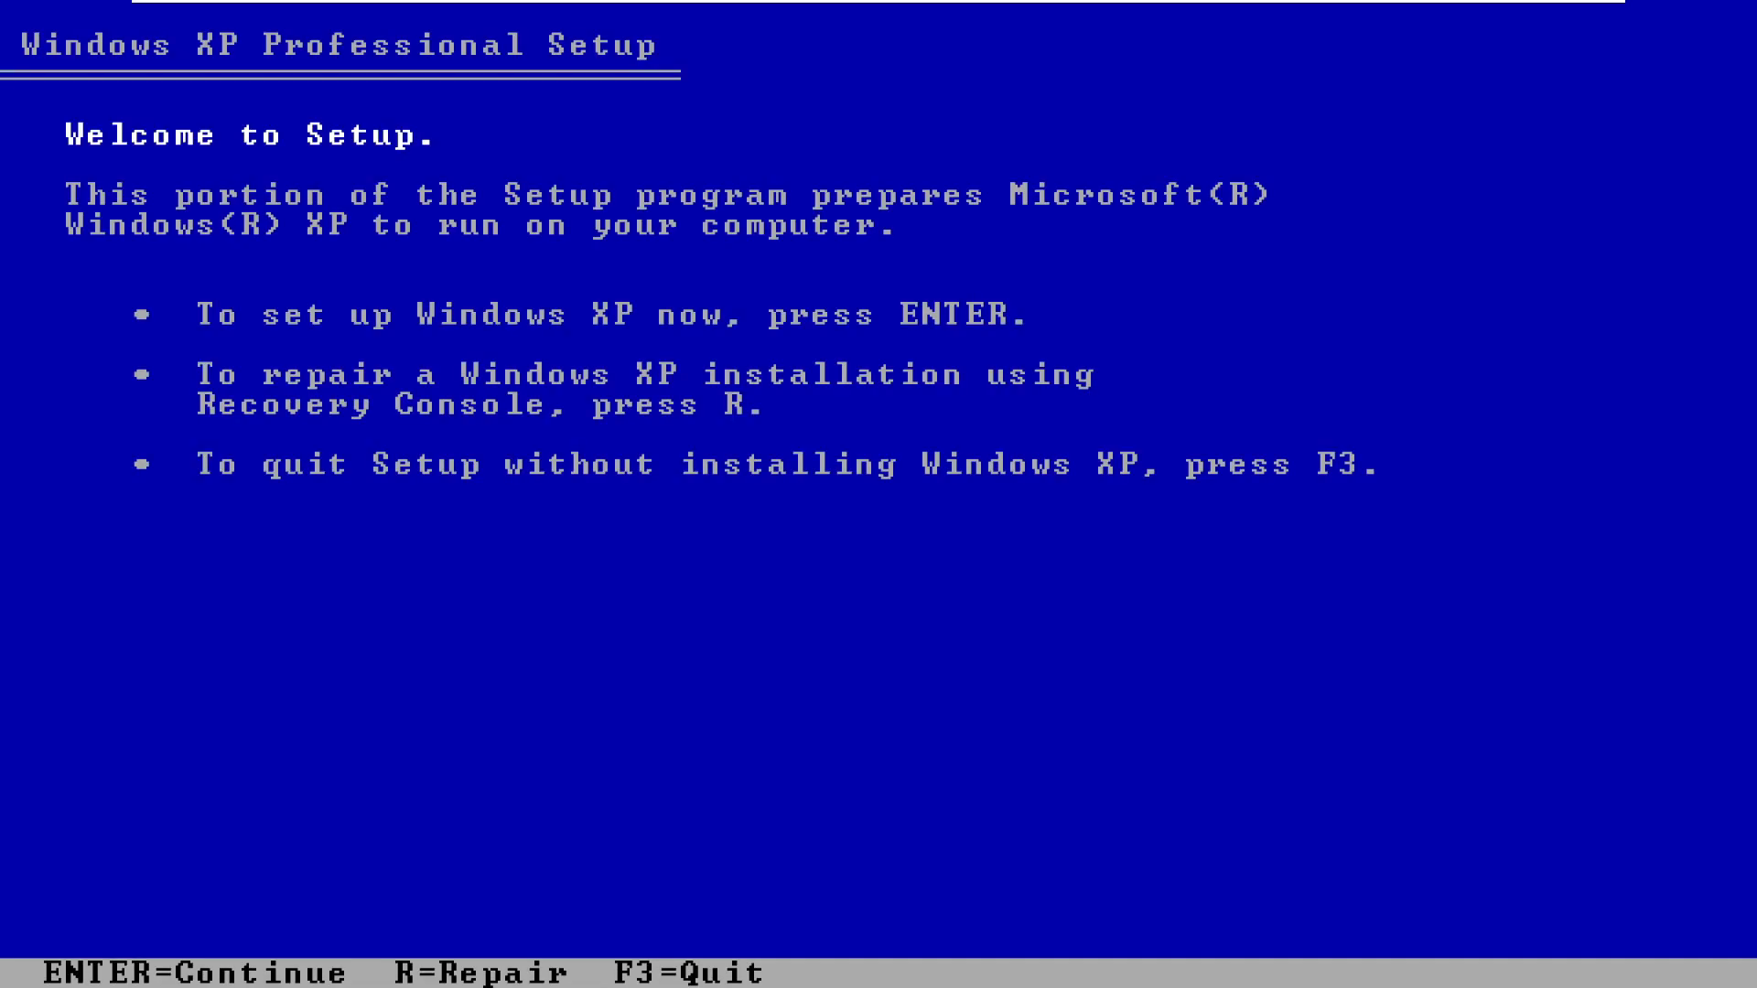
{"action": "key", "text": "Return"}
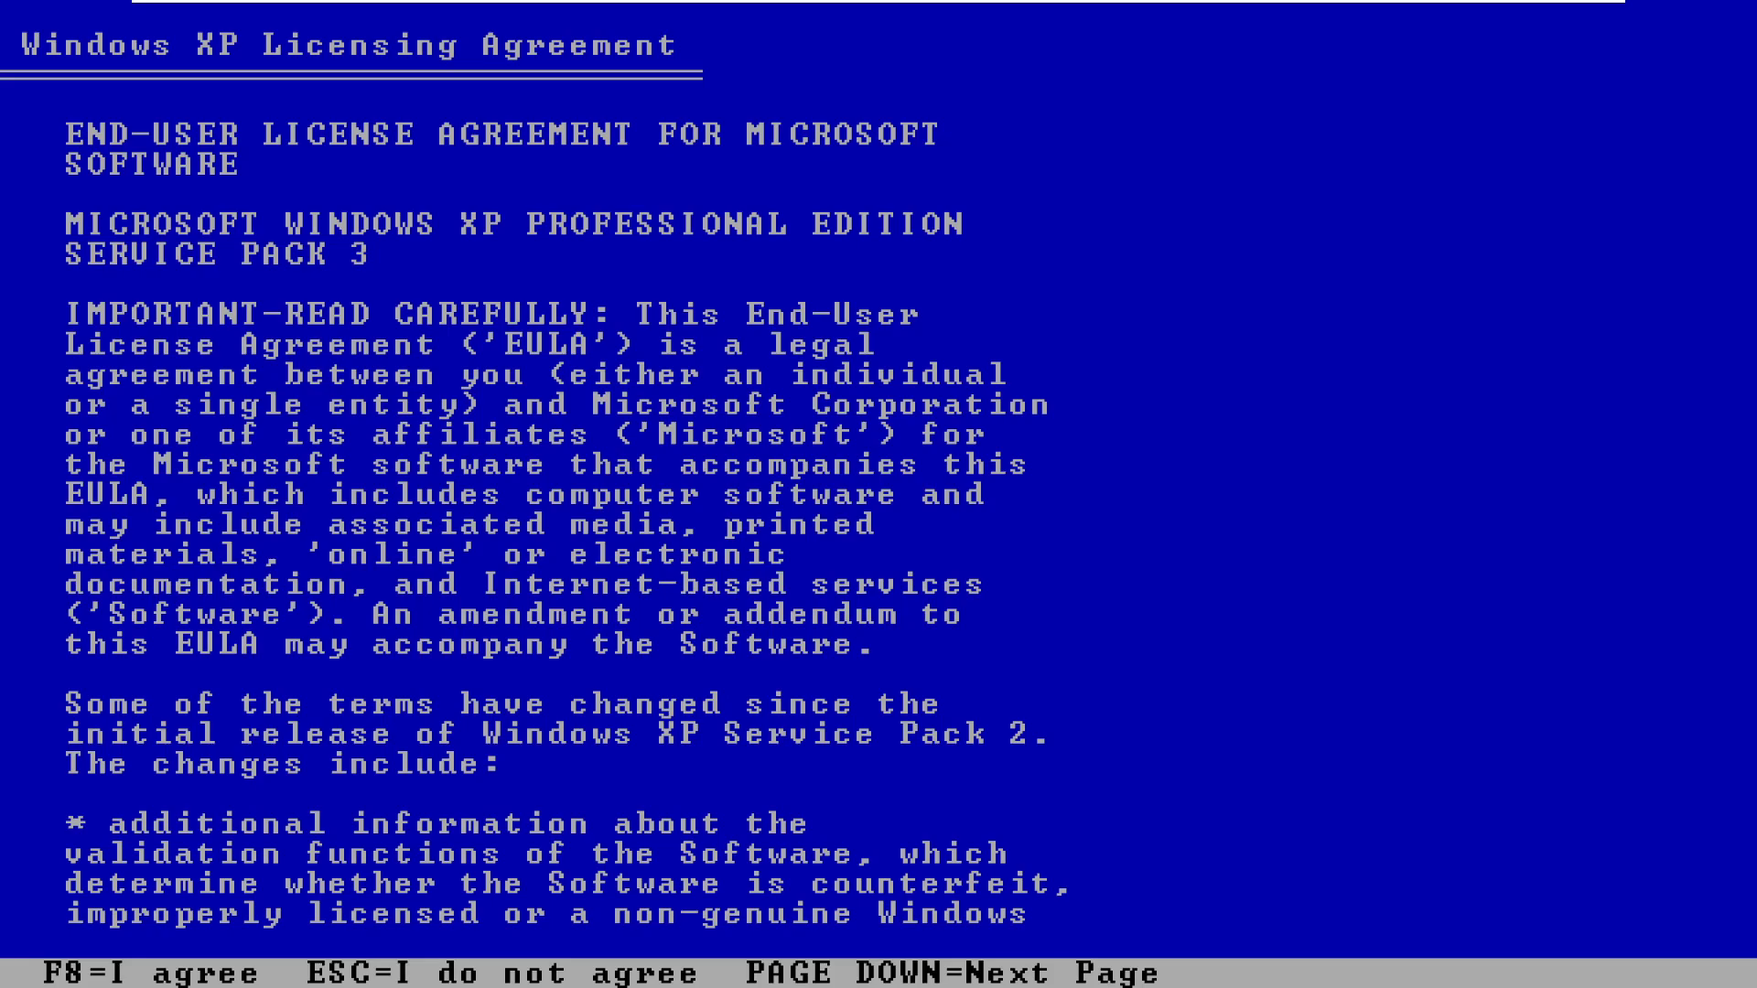
{"action": "key", "text": "F8"}
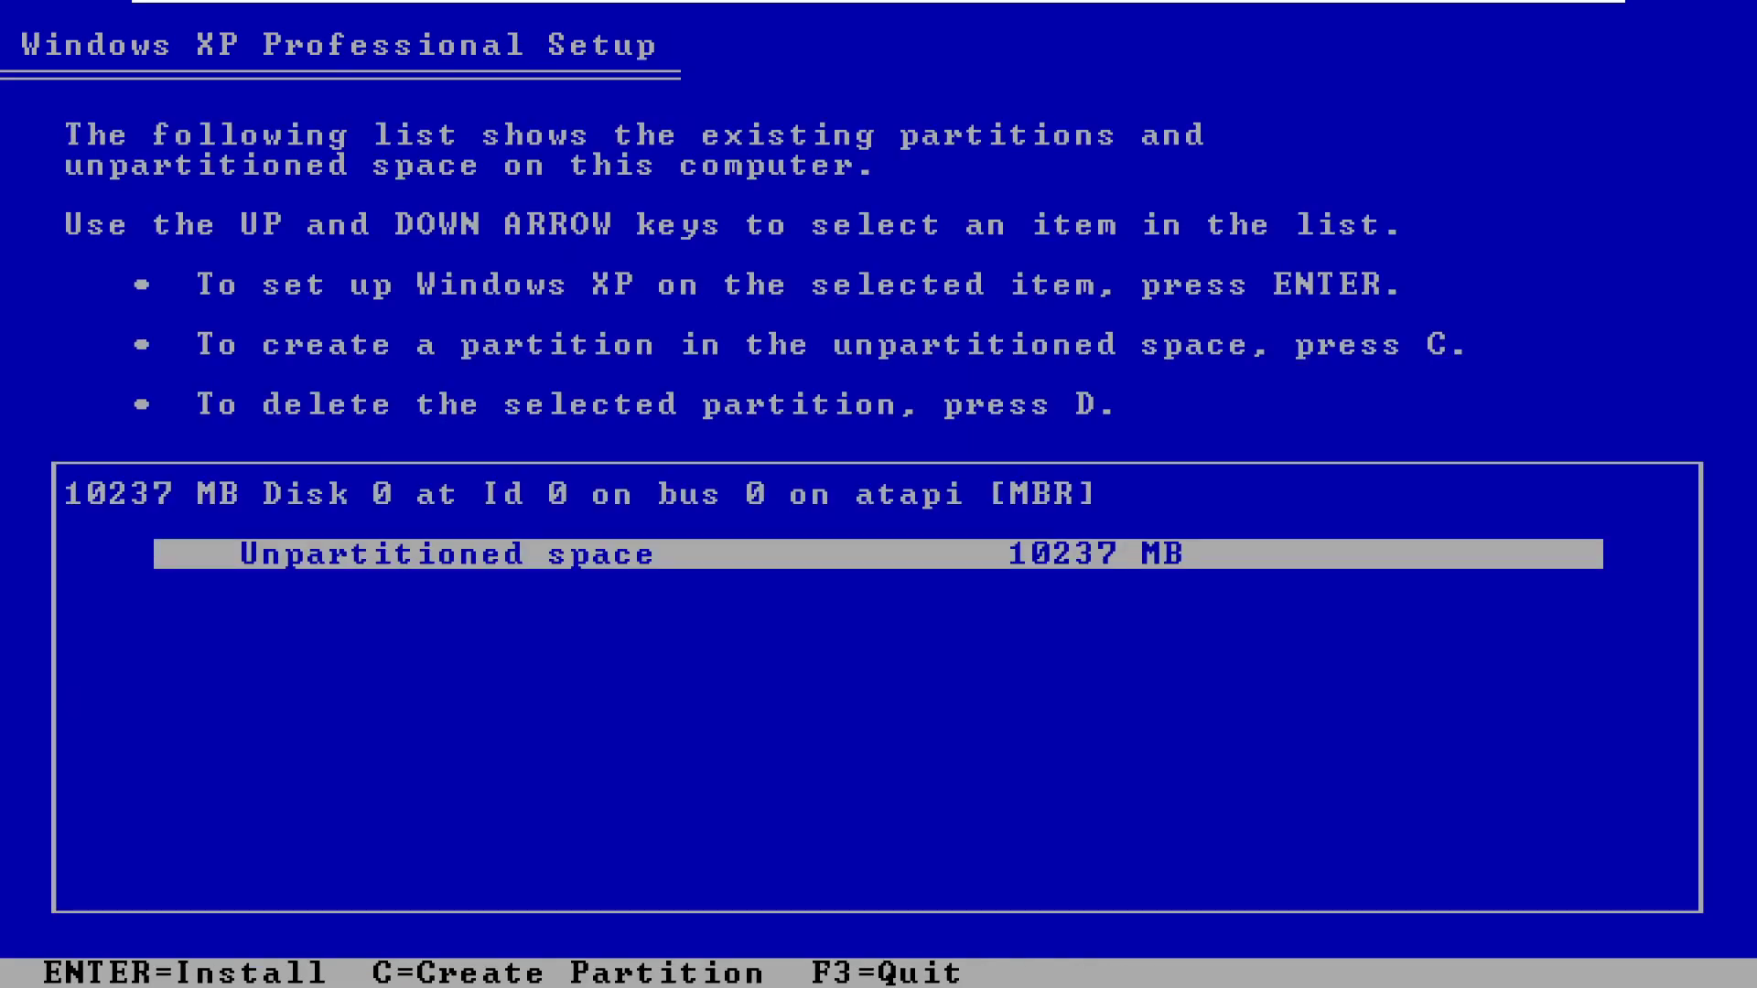
- Install Windows XP on the unpartitioned space, formatting the new partition with the NTFS file system (Quick)
{"action": "key", "text": "Return"}
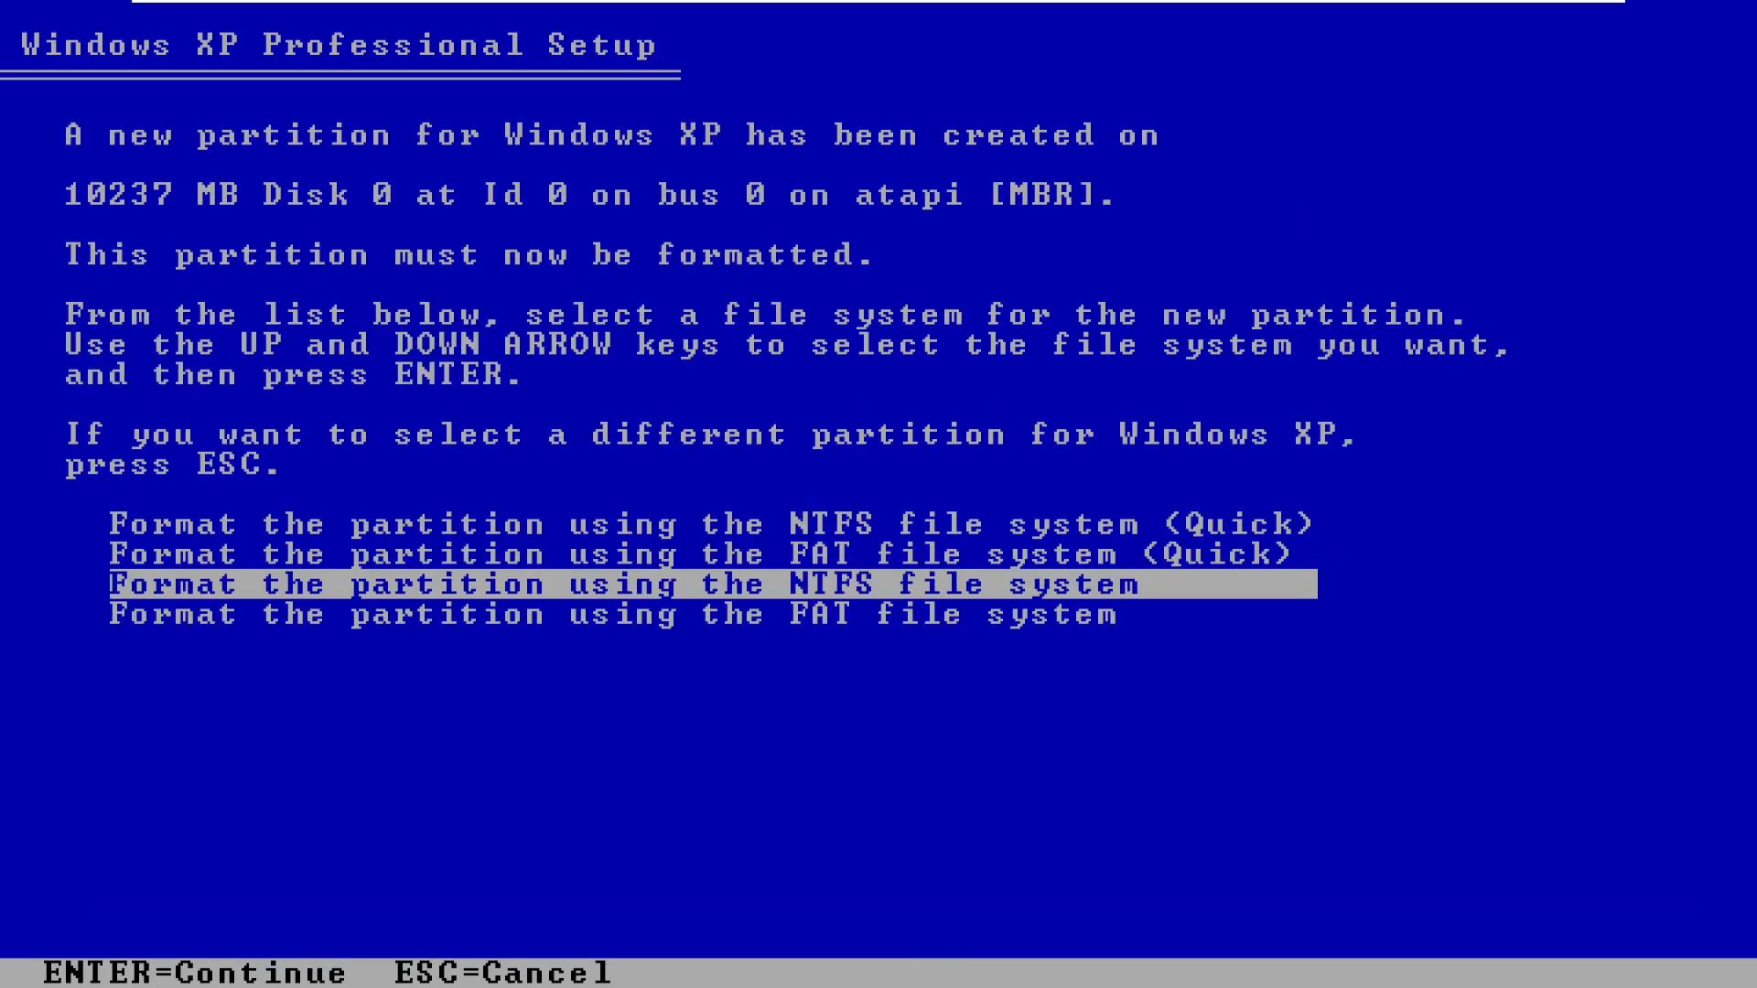
{"action": "key", "text": "Up"}
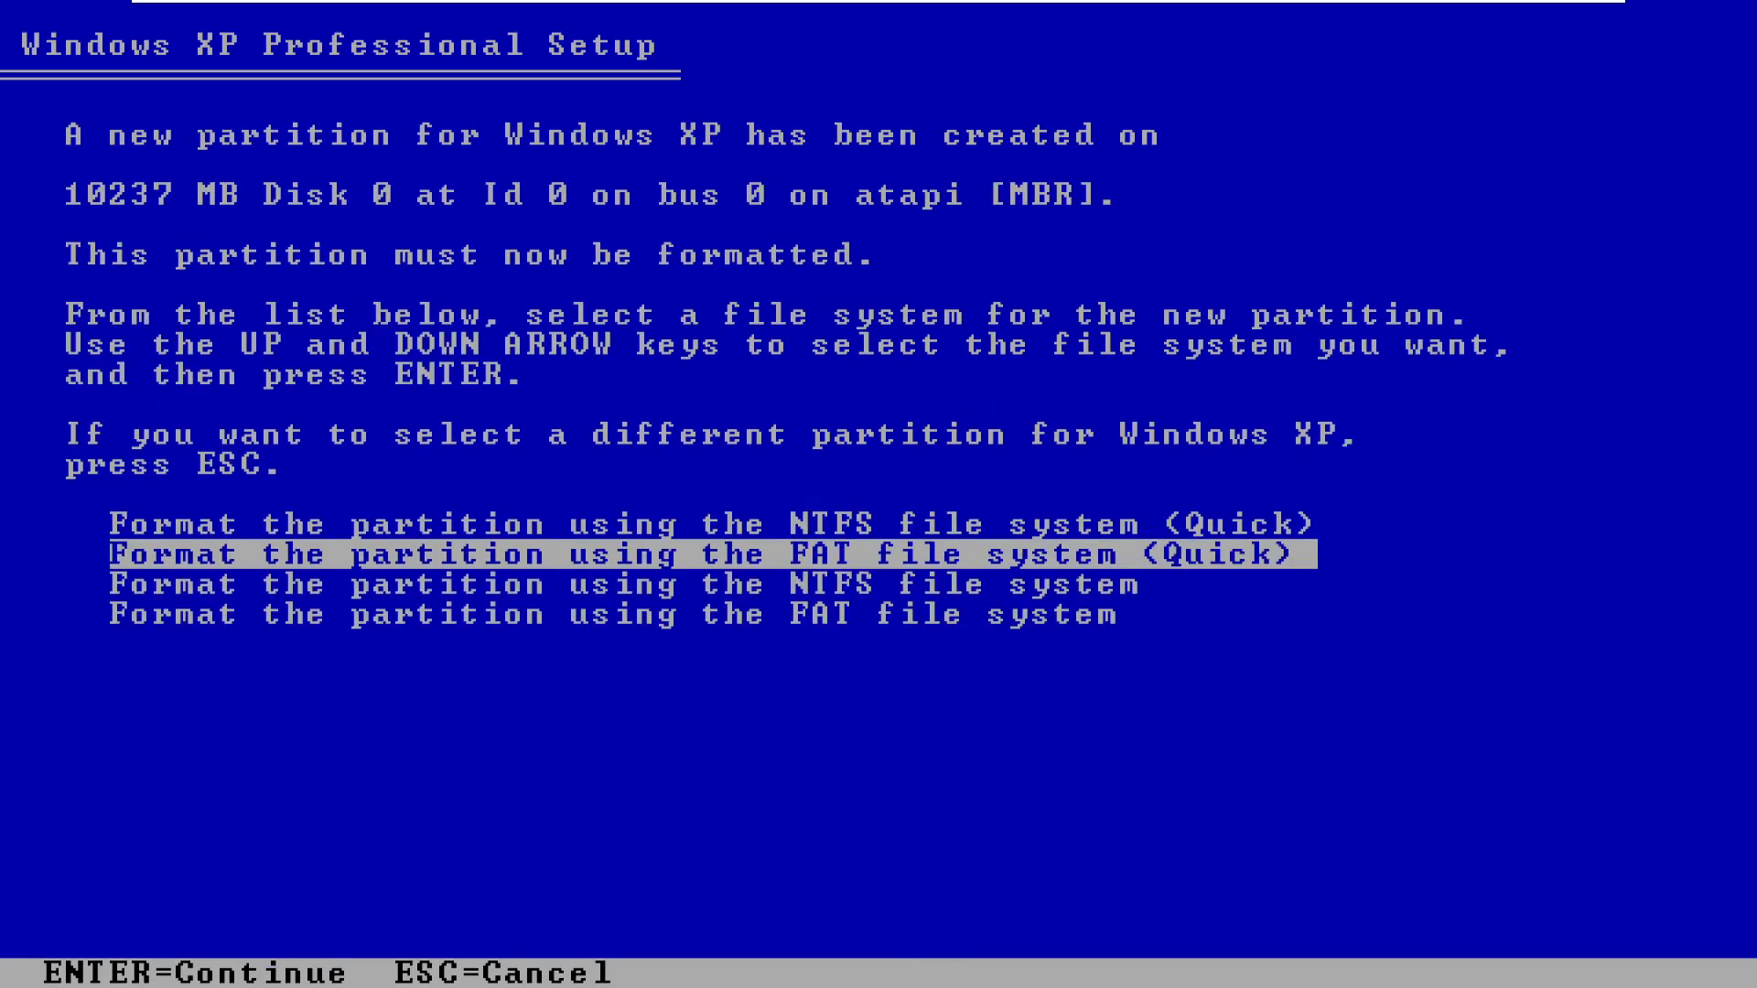
{"action": "key", "text": "Up"}
{"action": "key", "text": "Down"}
{"action": "key", "text": "Down"}
{"action": "key", "text": "Down"}
{"action": "key", "text": "Up"}
{"action": "key", "text": "Up"}
{"action": "key", "text": "Up"}
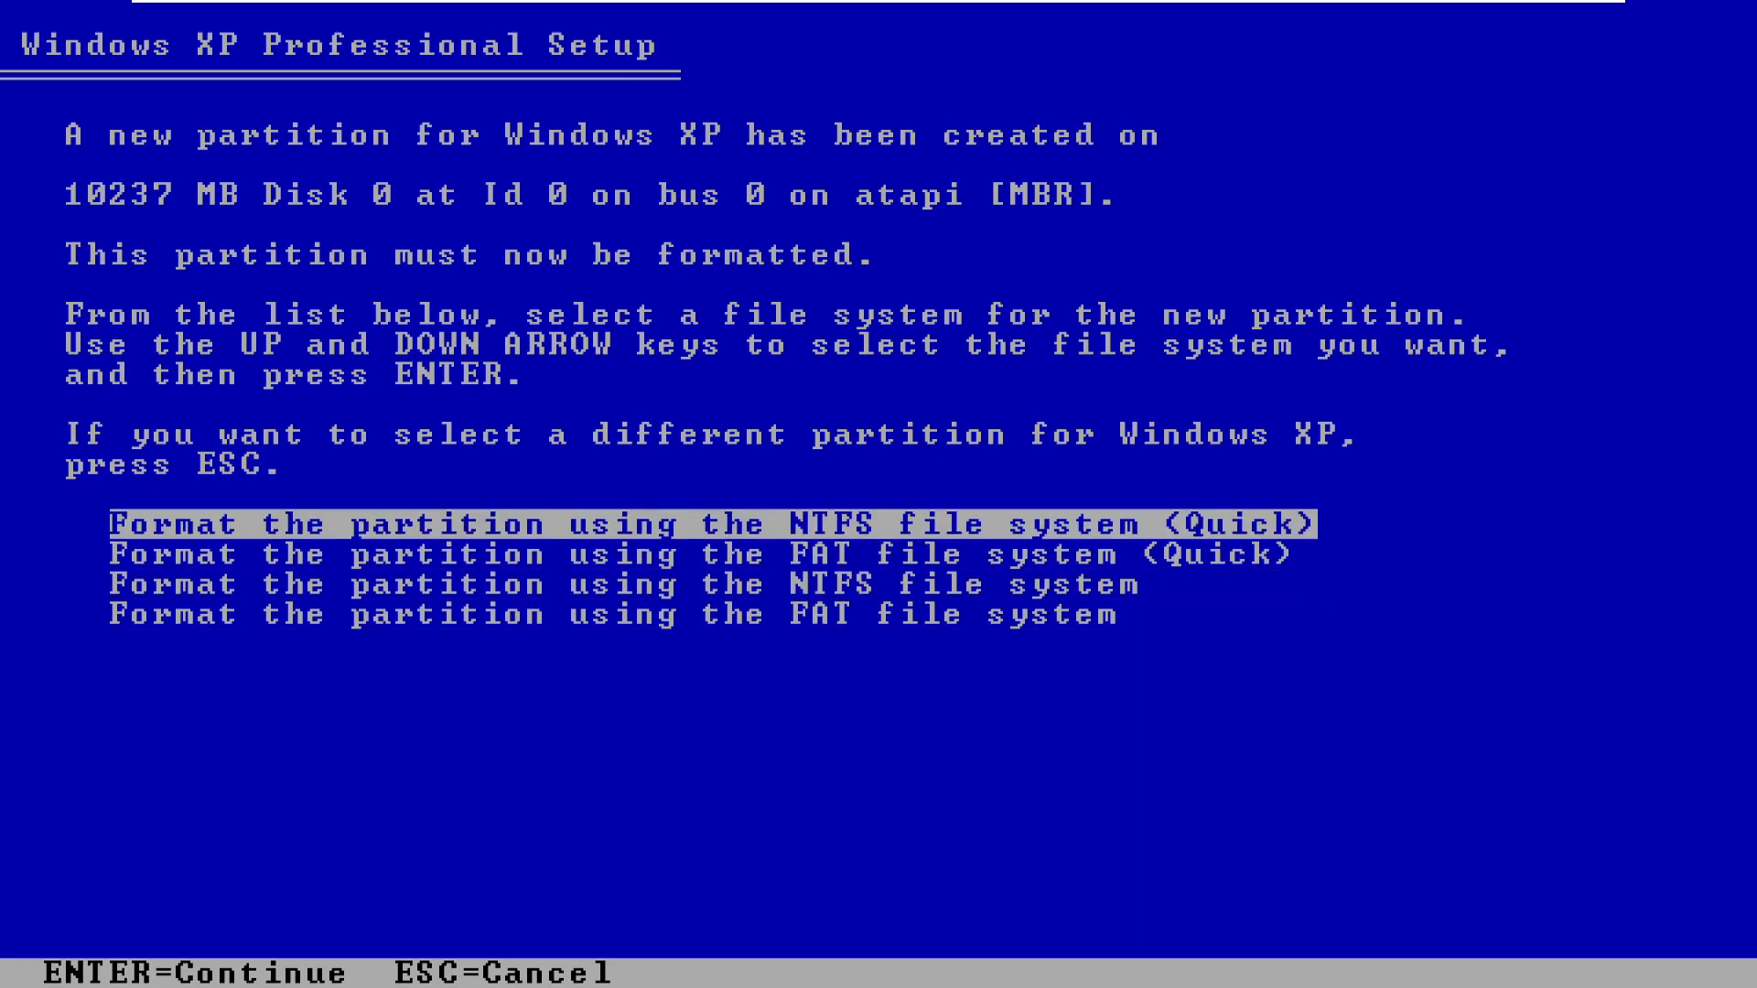
{"action": "key", "text": "Return"}
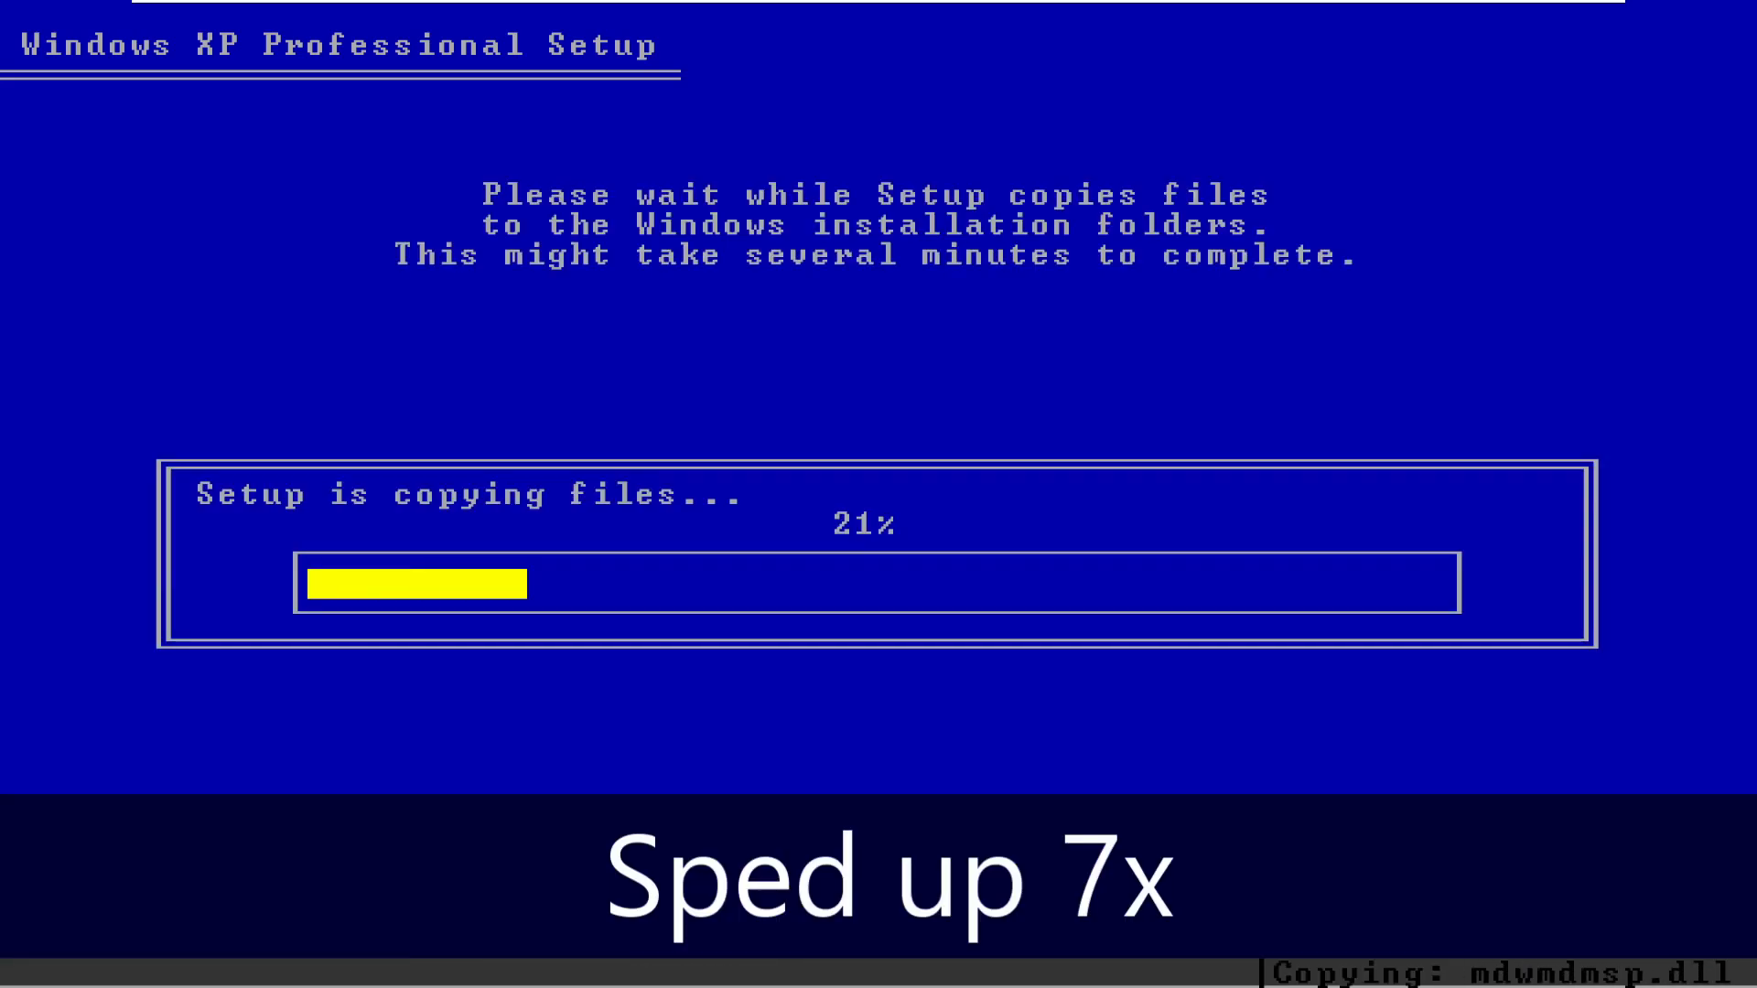
- Check the host computer's CPU and memory usage in Task Manager while Setup copies files, then close it
{"action": "key", "text": "ctrl+shift+Escape"}
{"action": "left_click_drag", "start_coordinate": [945, 526], "coordinate": [1538, 490]}
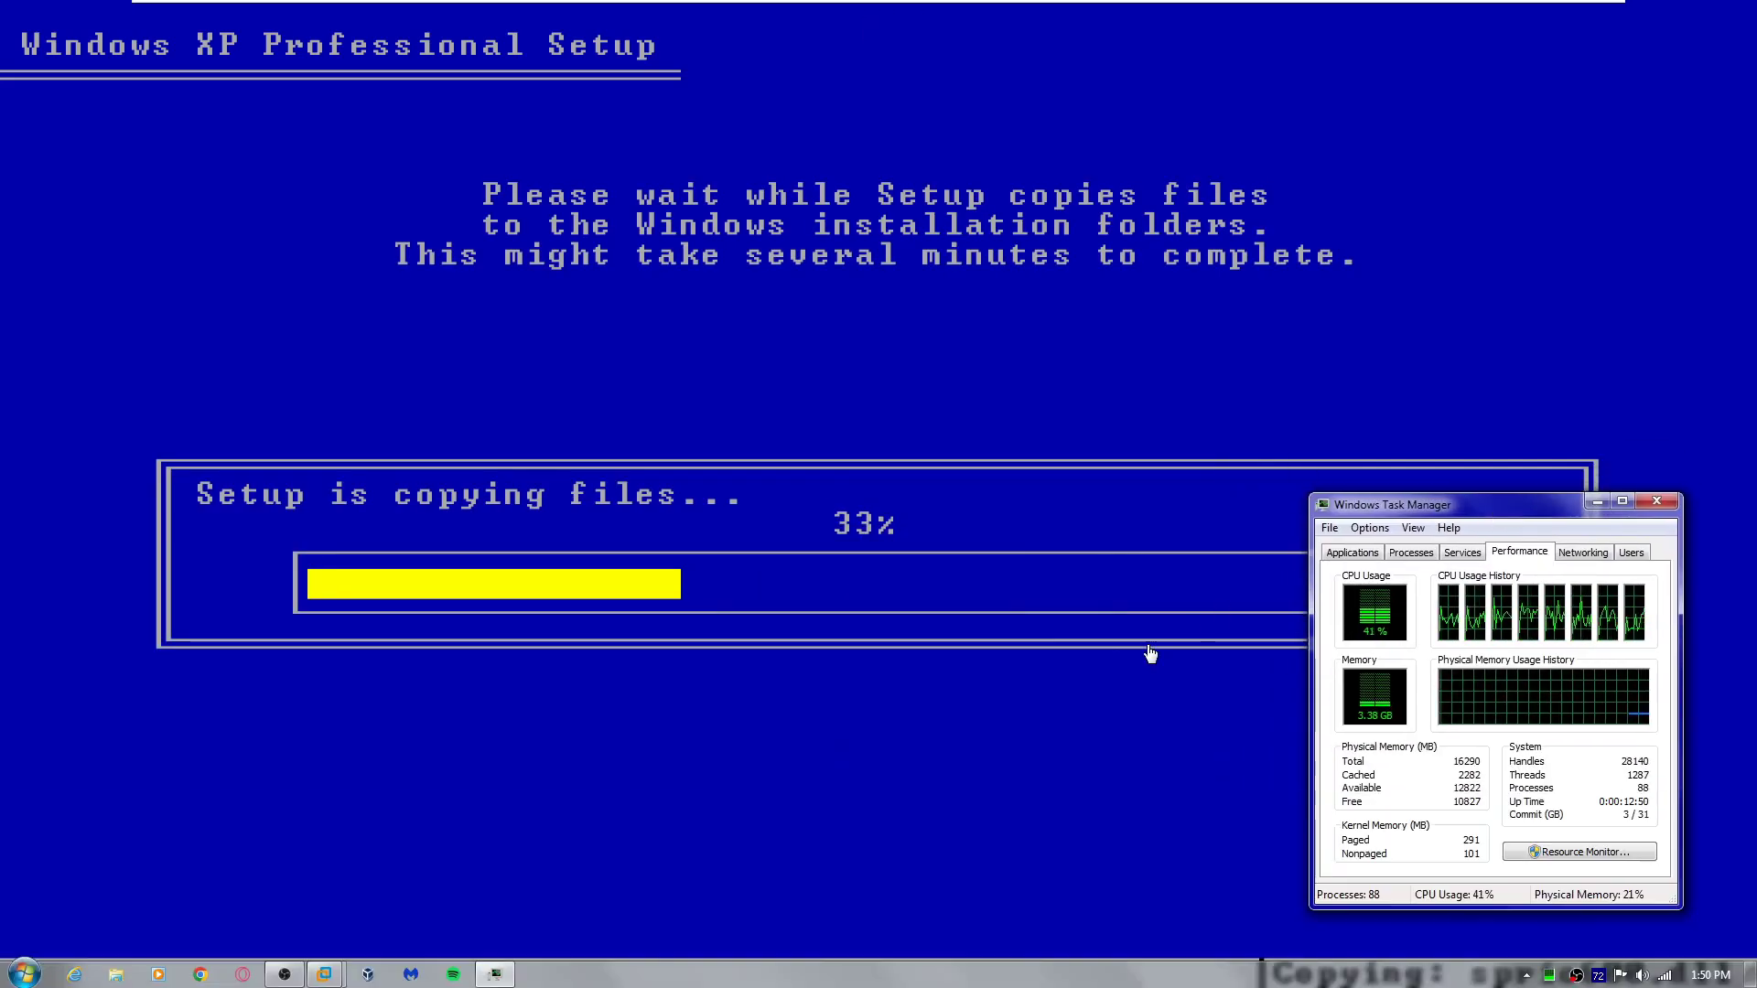
{"action": "left_click", "coordinate": [1652, 502]}
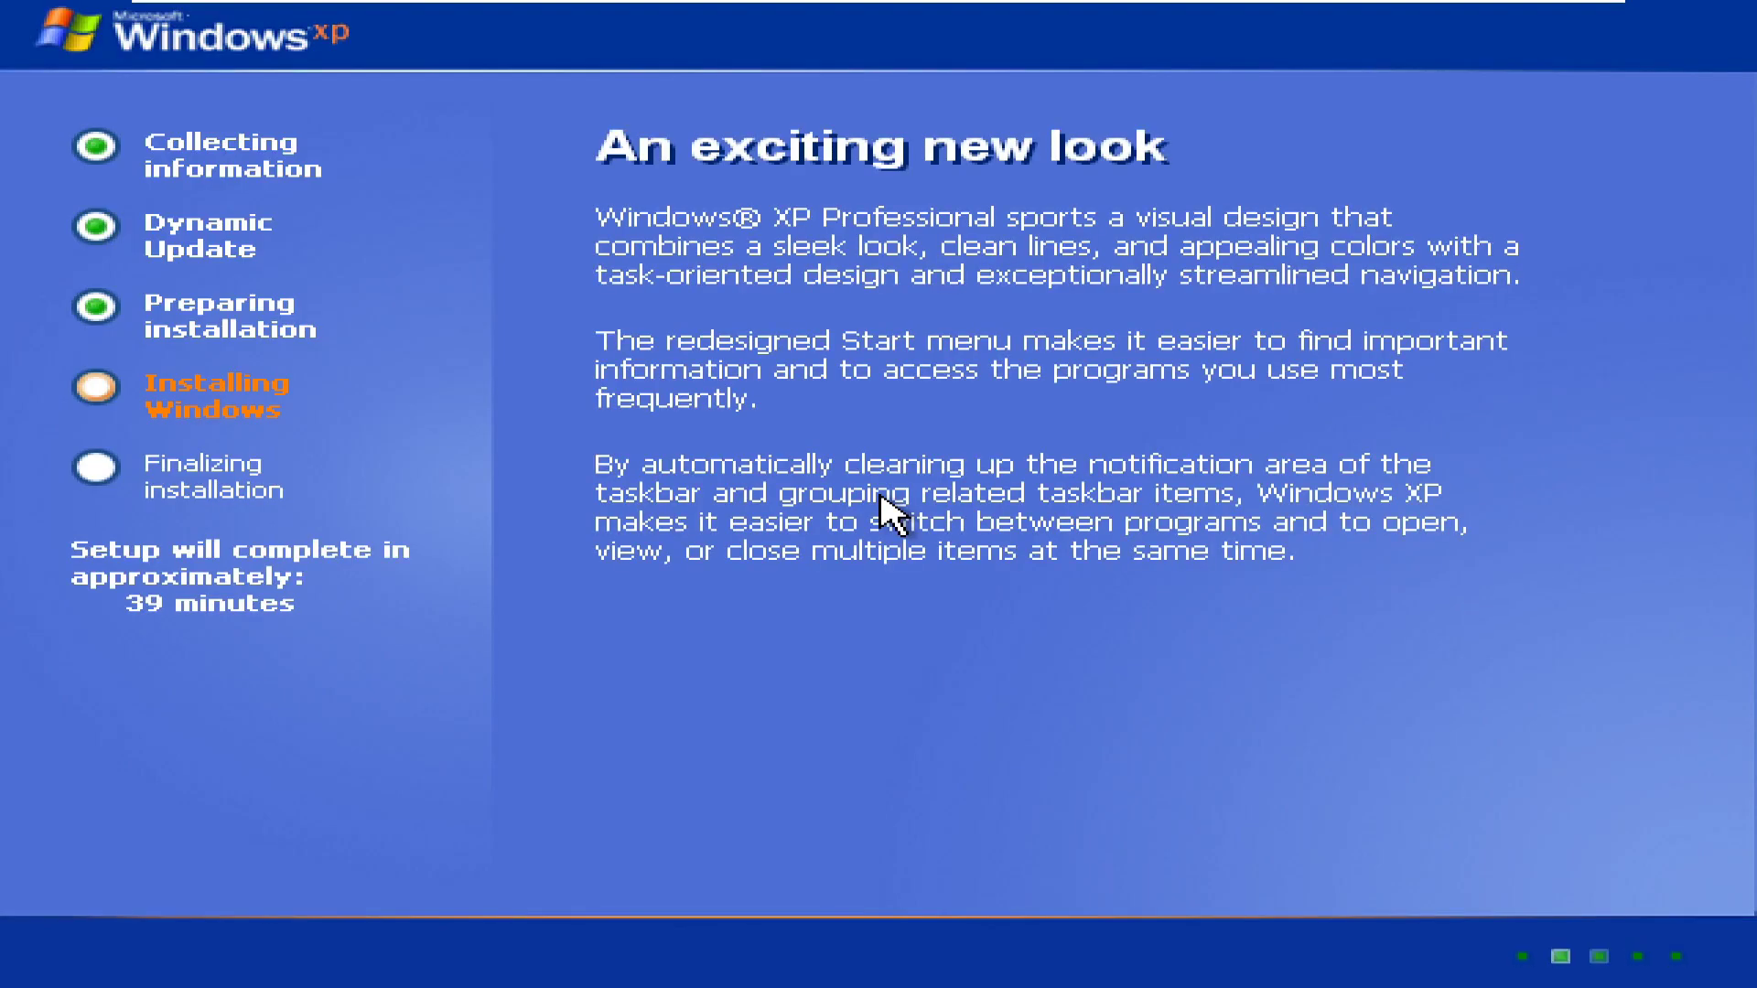
- Open a command prompt over Setup and write the remark "for some reason it was slower to copy files than the x64"
{"action": "key", "text": "shift+F10"}
{"action": "type", "text": "for some reason it was slower to"}
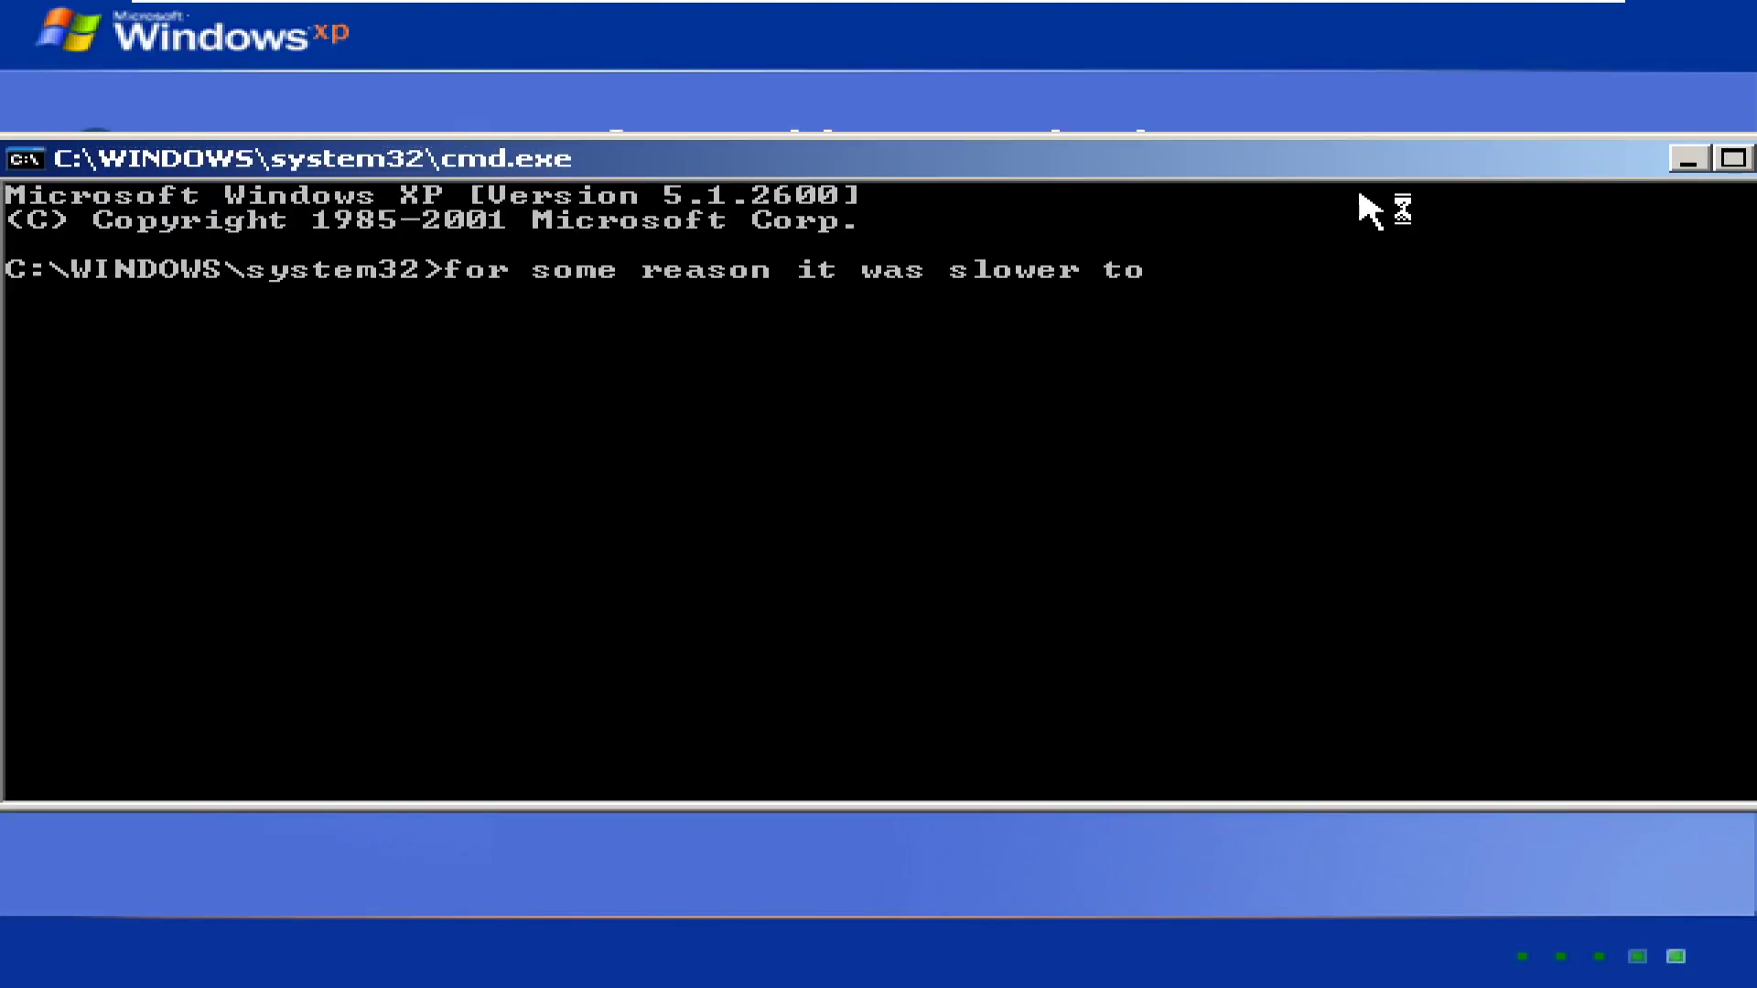
{"action": "type", "text": " copy files than the x64 v"}
{"action": "key", "text": "Escape"}
- Open Task Manager inside Windows XP Setup, examine its performance graphs and switch between the open windows
{"action": "key", "text": "ctrl+shift+Escape"}
{"action": "key", "text": "ctrl+Tab"}
{"action": "key", "text": "ctrl+Tab"}
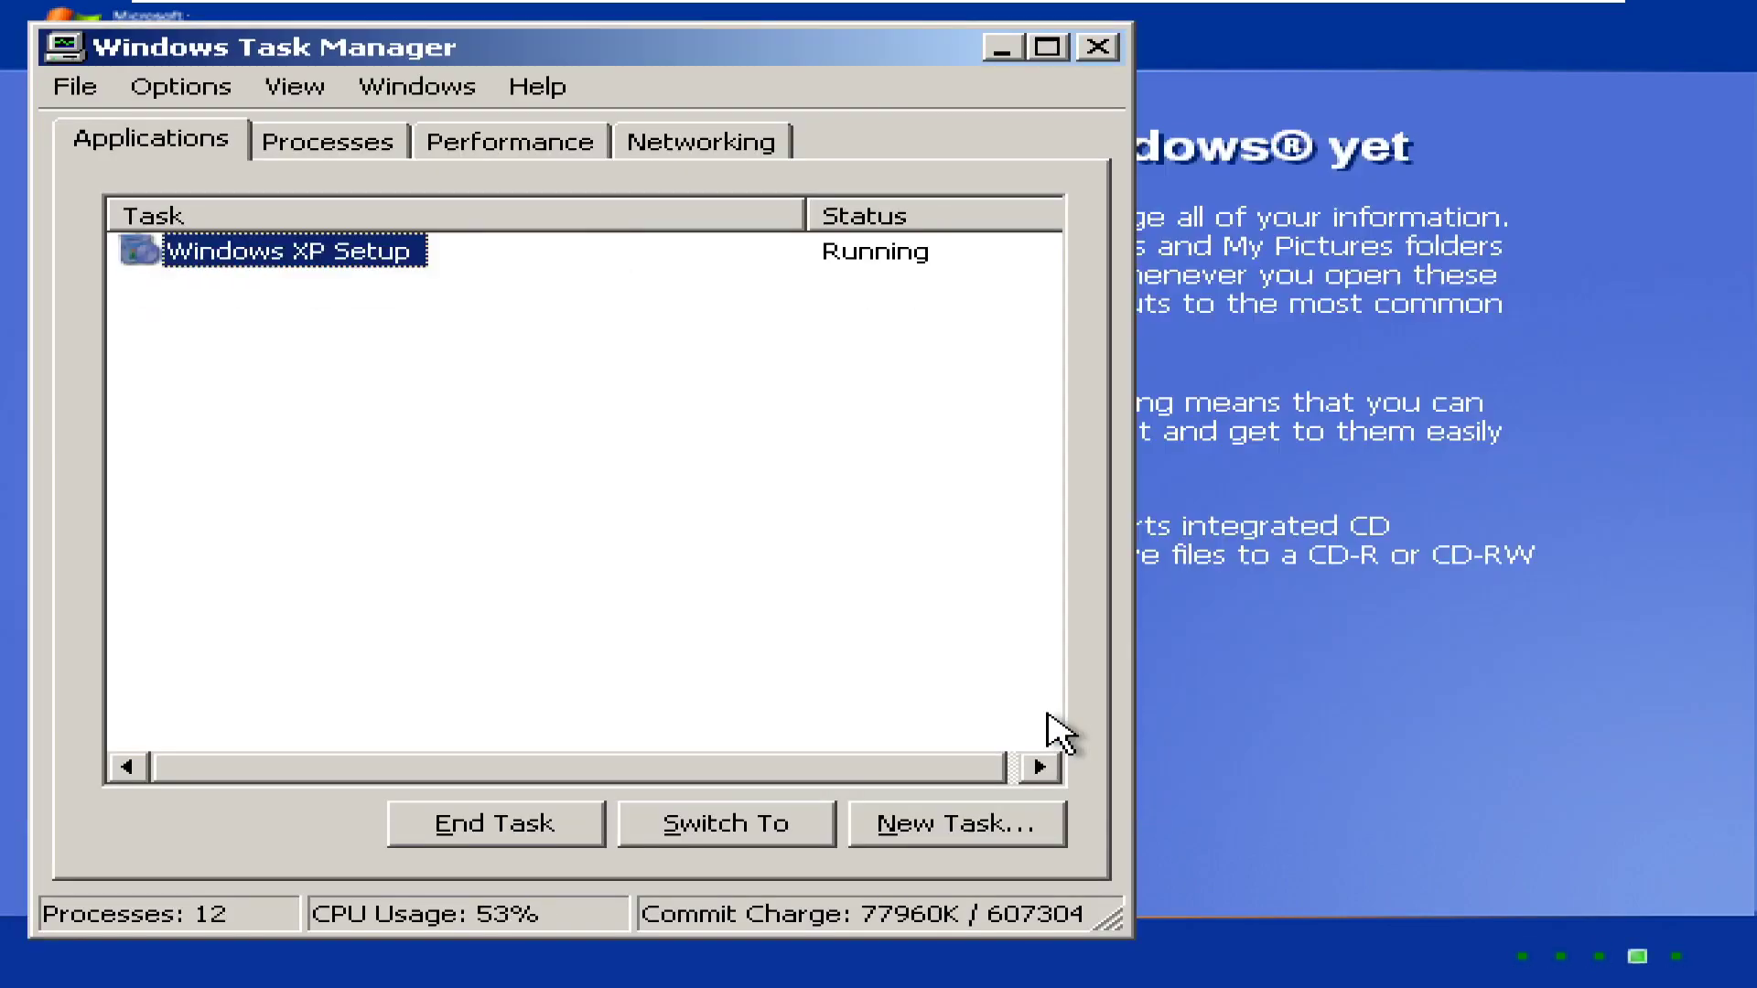
{"action": "key", "text": "alt+f"}
{"action": "key", "text": "n"}
{"action": "key", "text": "Escape"}
{"action": "key", "text": "alt+Tab"}
{"action": "key", "text": "alt+Tab"}
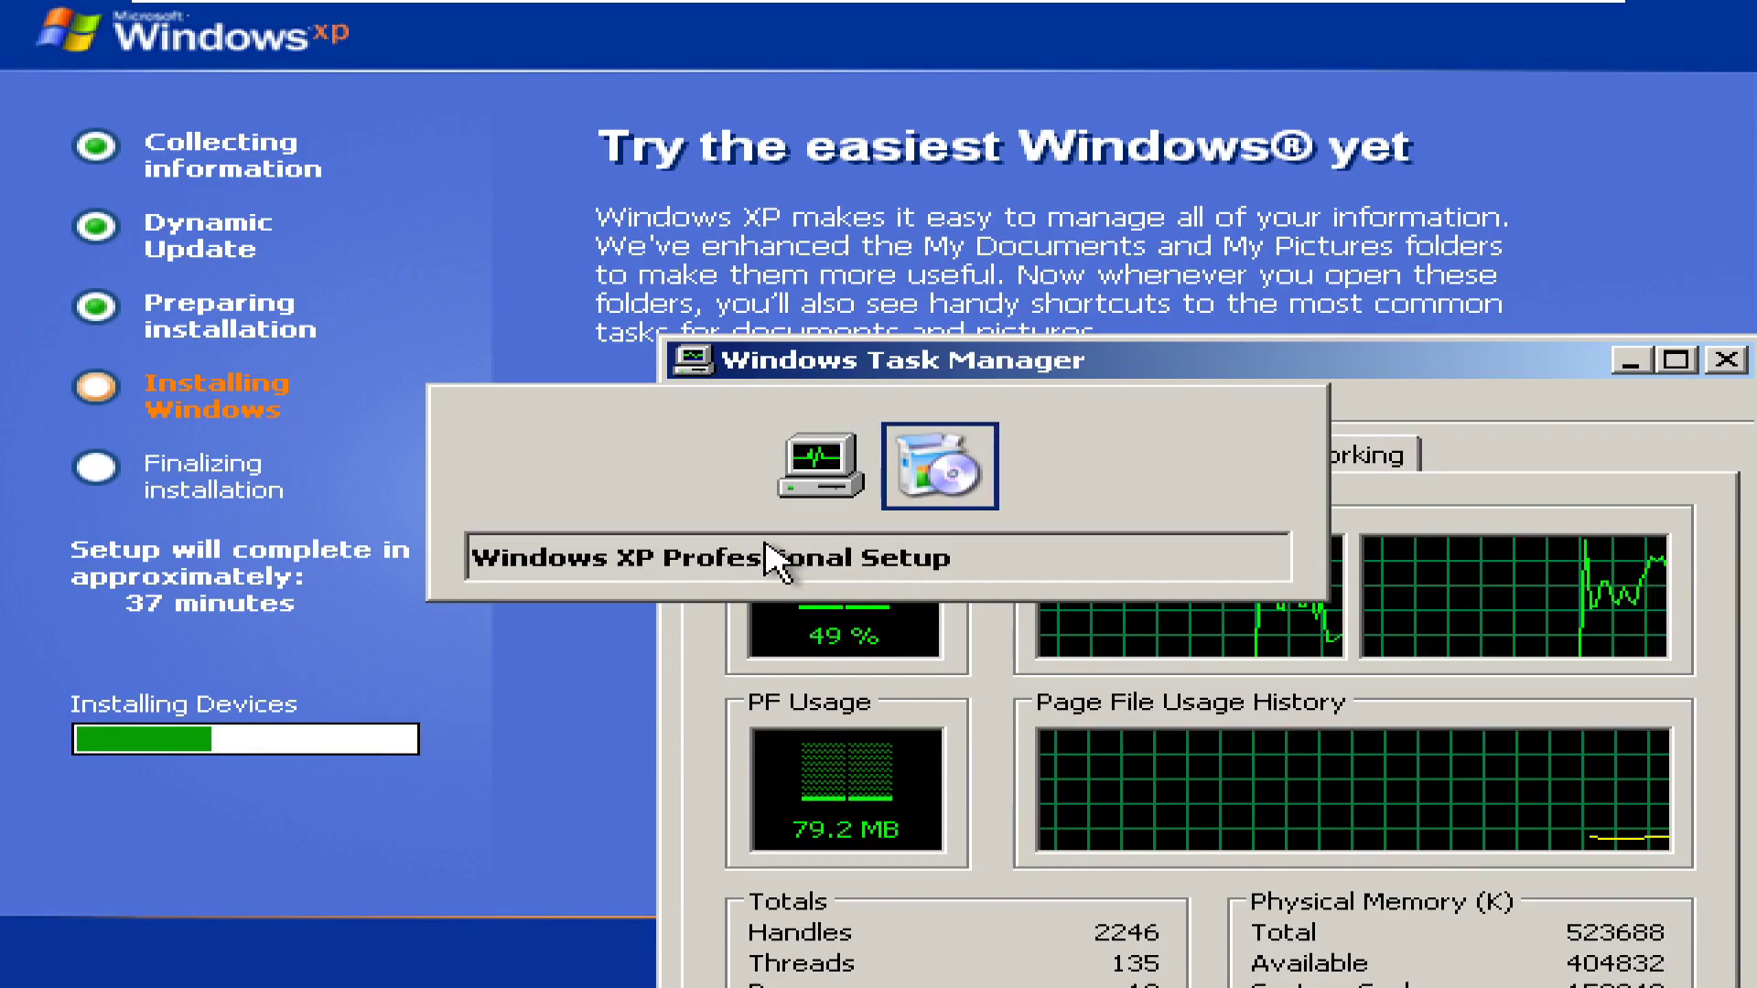
{"action": "key", "text": "alt+o"}
{"action": "key", "text": "Return"}
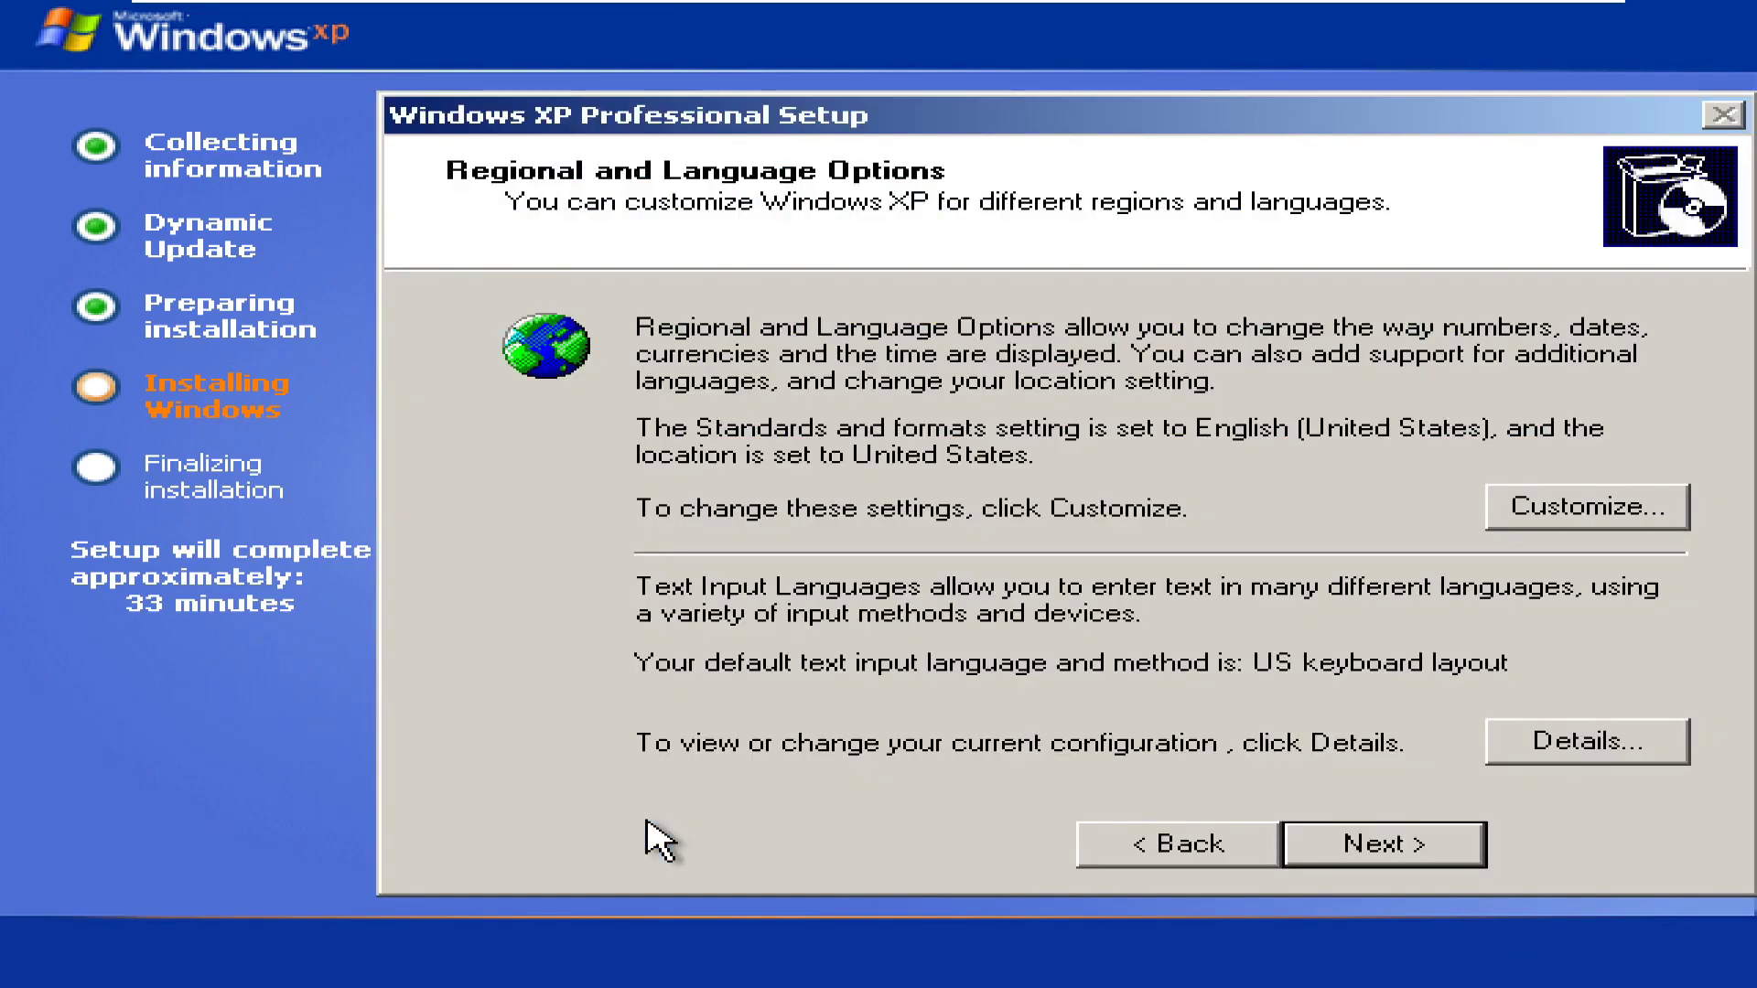
- Keep the default regional and language options and fill in the name for personalizing the software
{"action": "left_click", "coordinate": [1336, 843]}
{"action": "type", "text": "Aspect"}
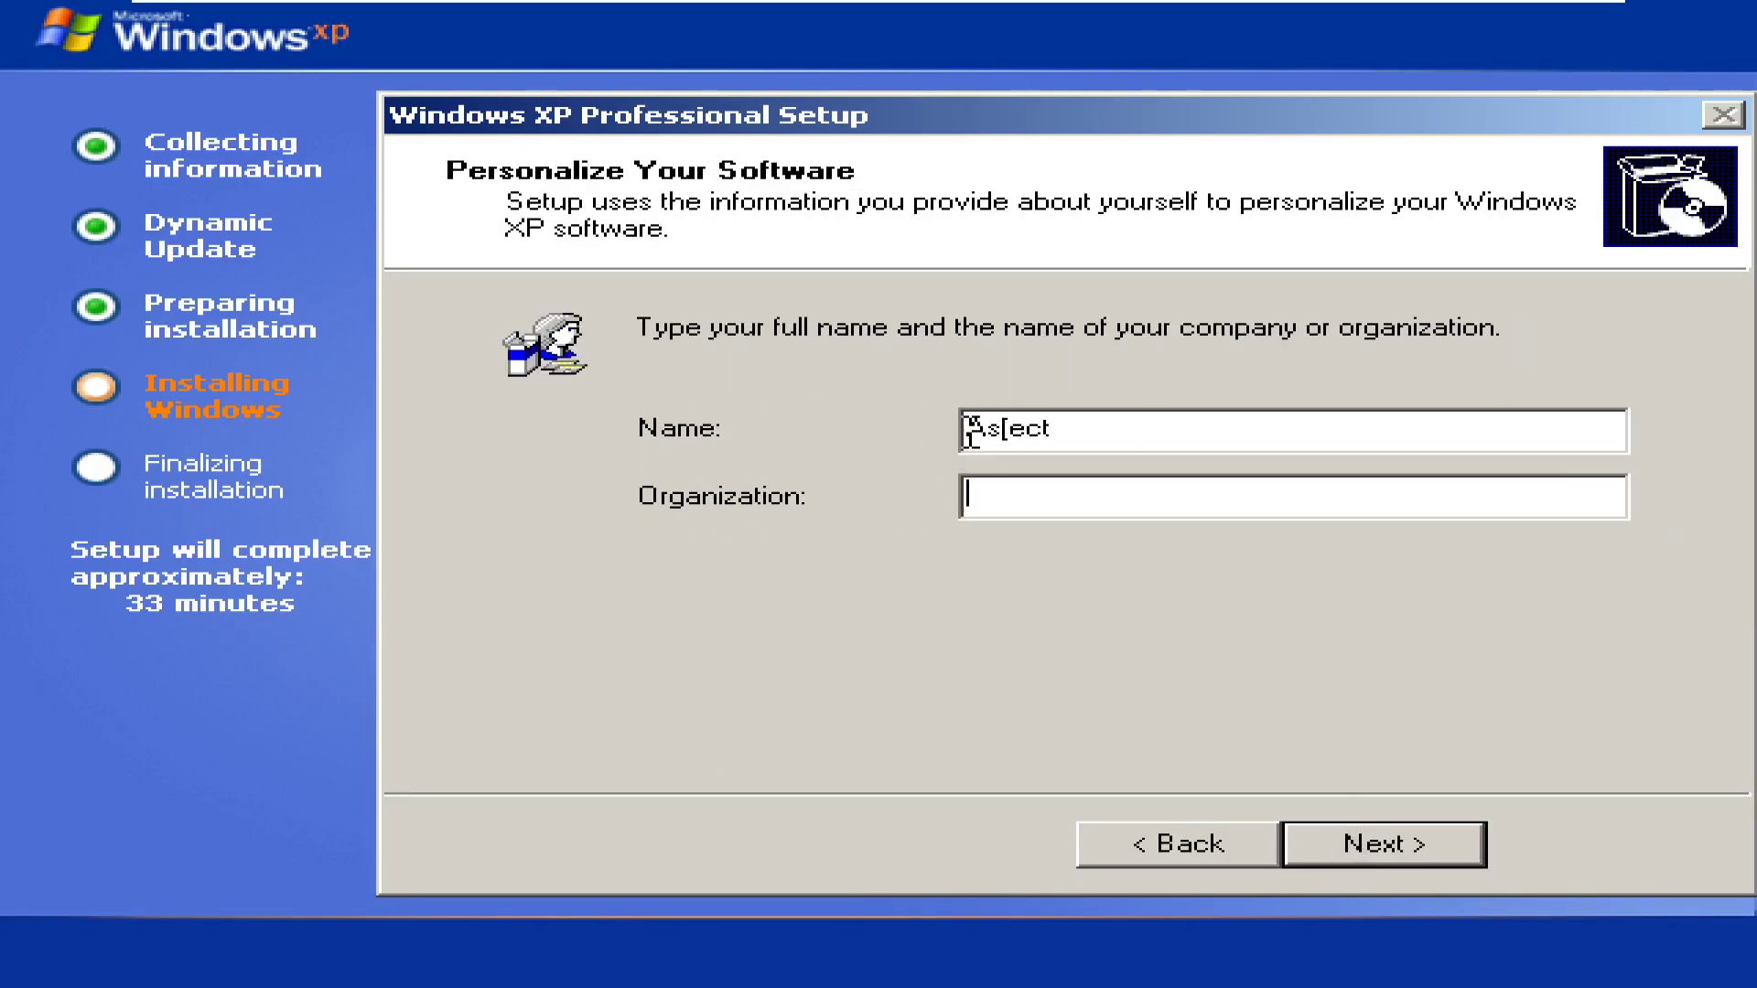
{"action": "key", "text": "Return"}
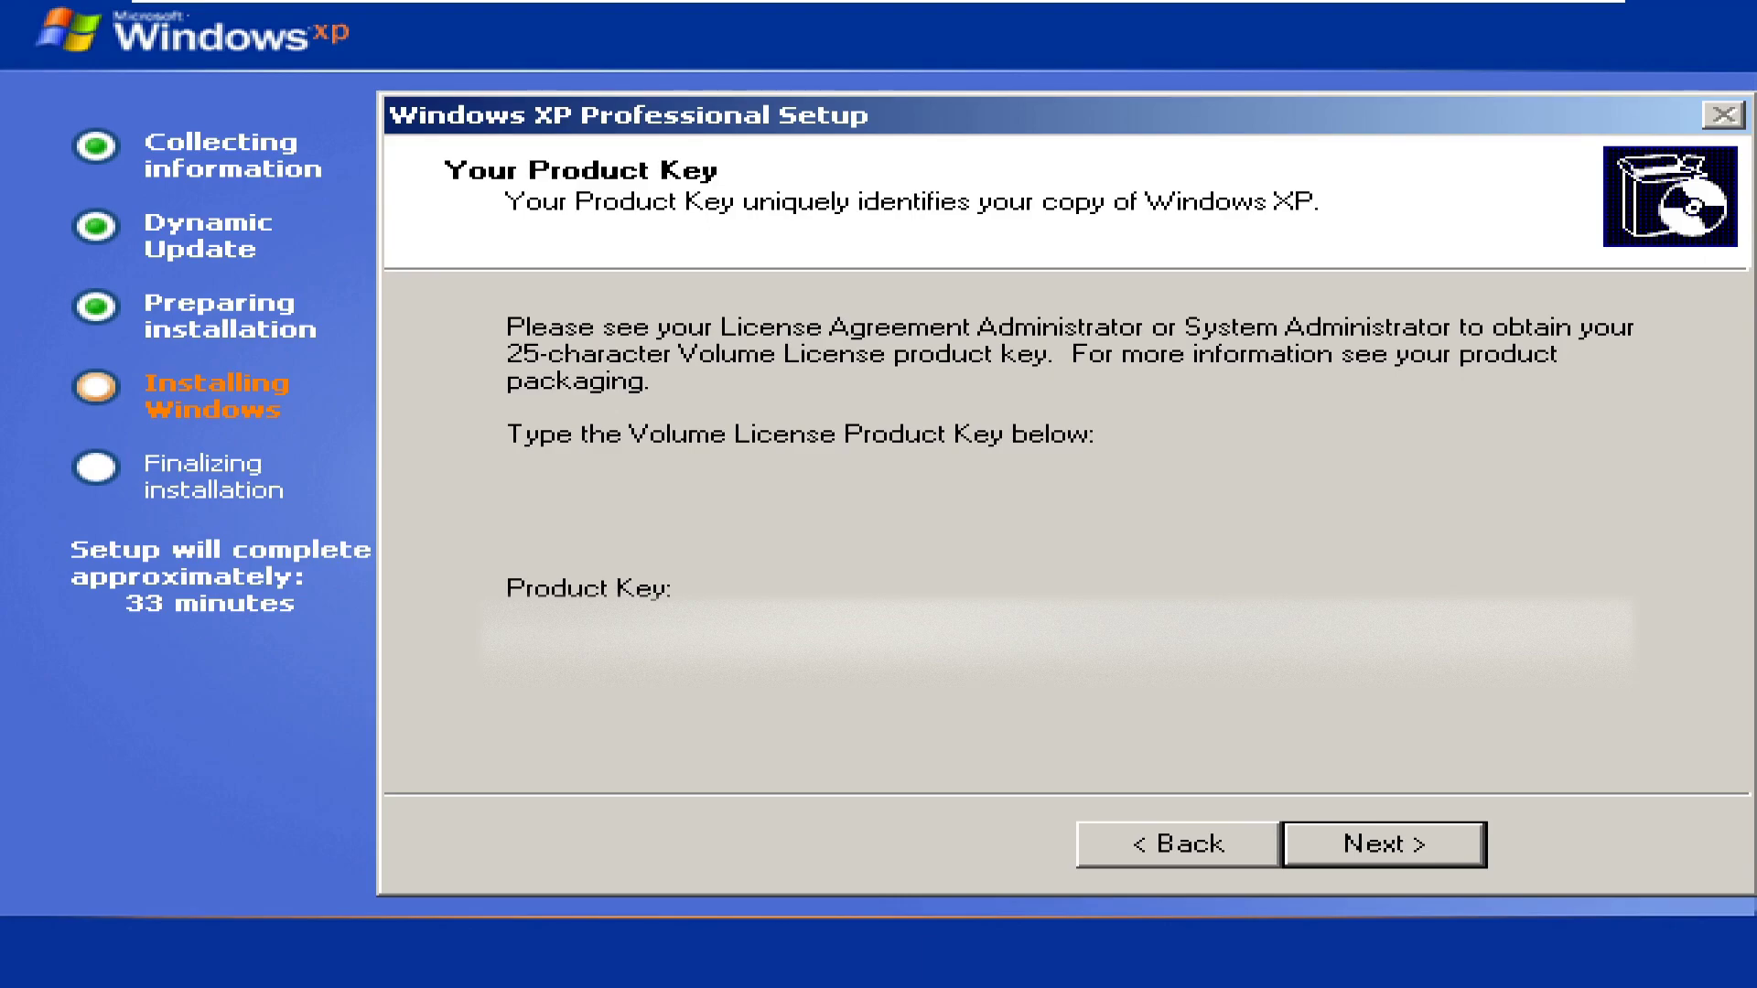
- Paste the Volume License product key and submit it, keeping the host's current color scheme with no further performance messages
{"action": "key", "text": "ctrl+v"}
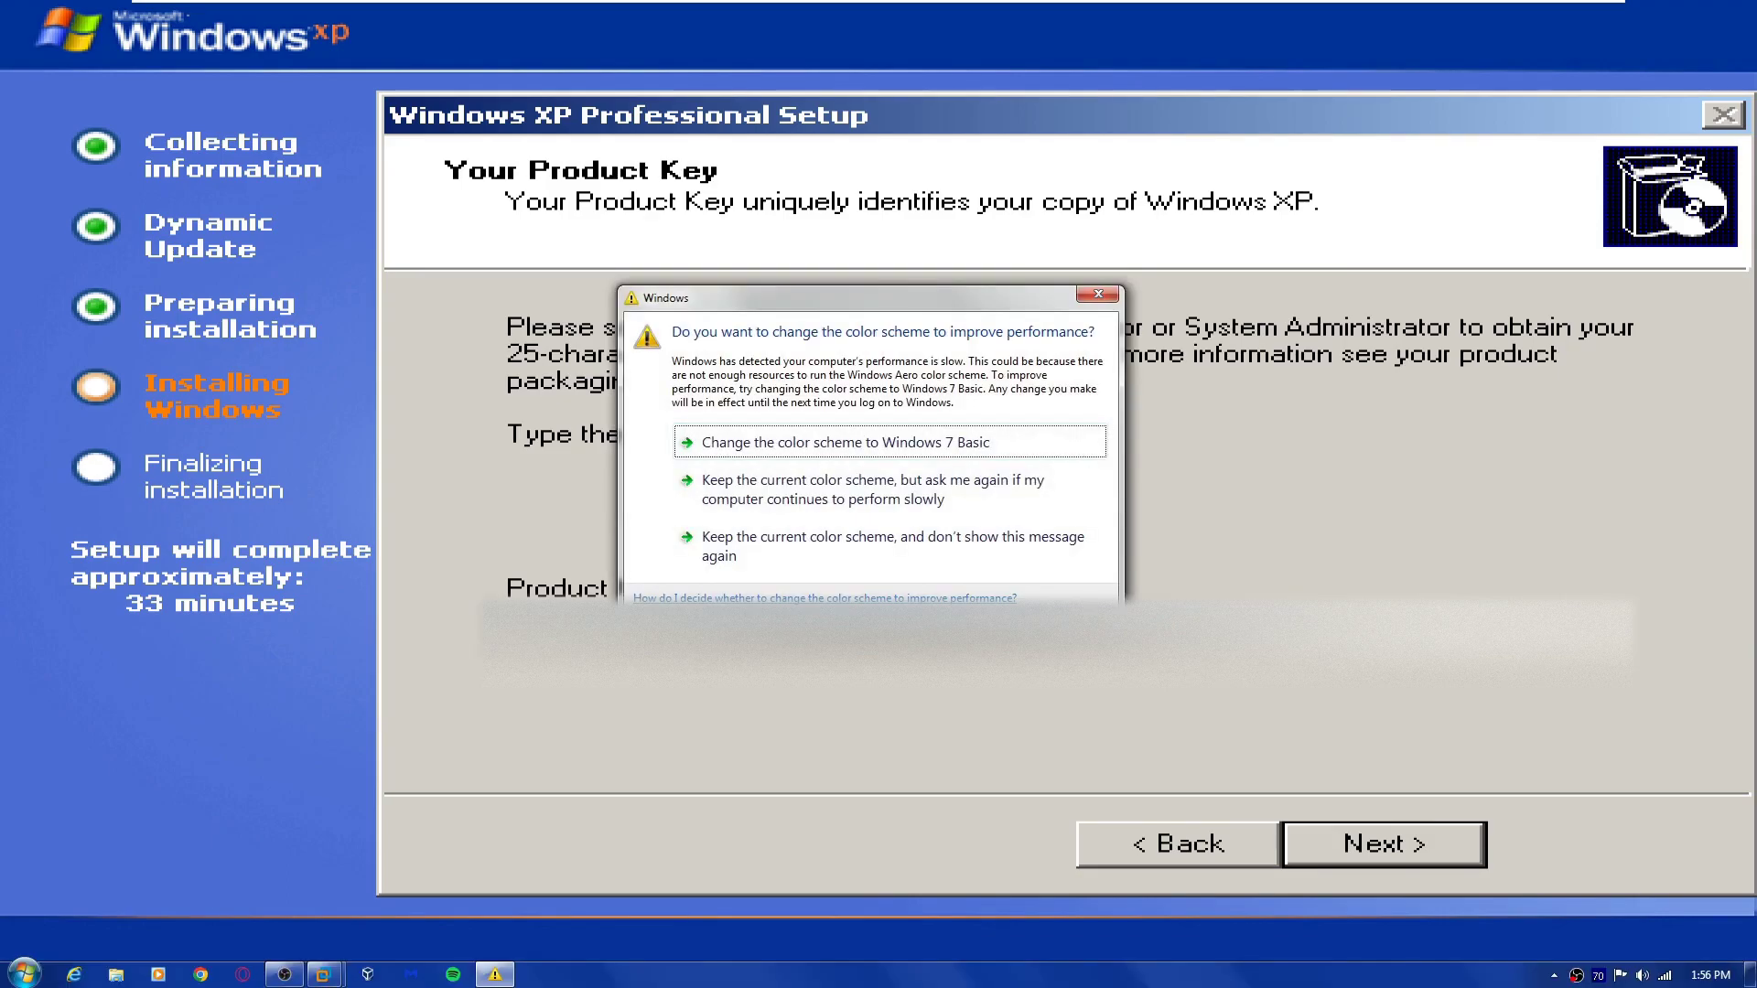
{"action": "left_click", "coordinate": [734, 537]}
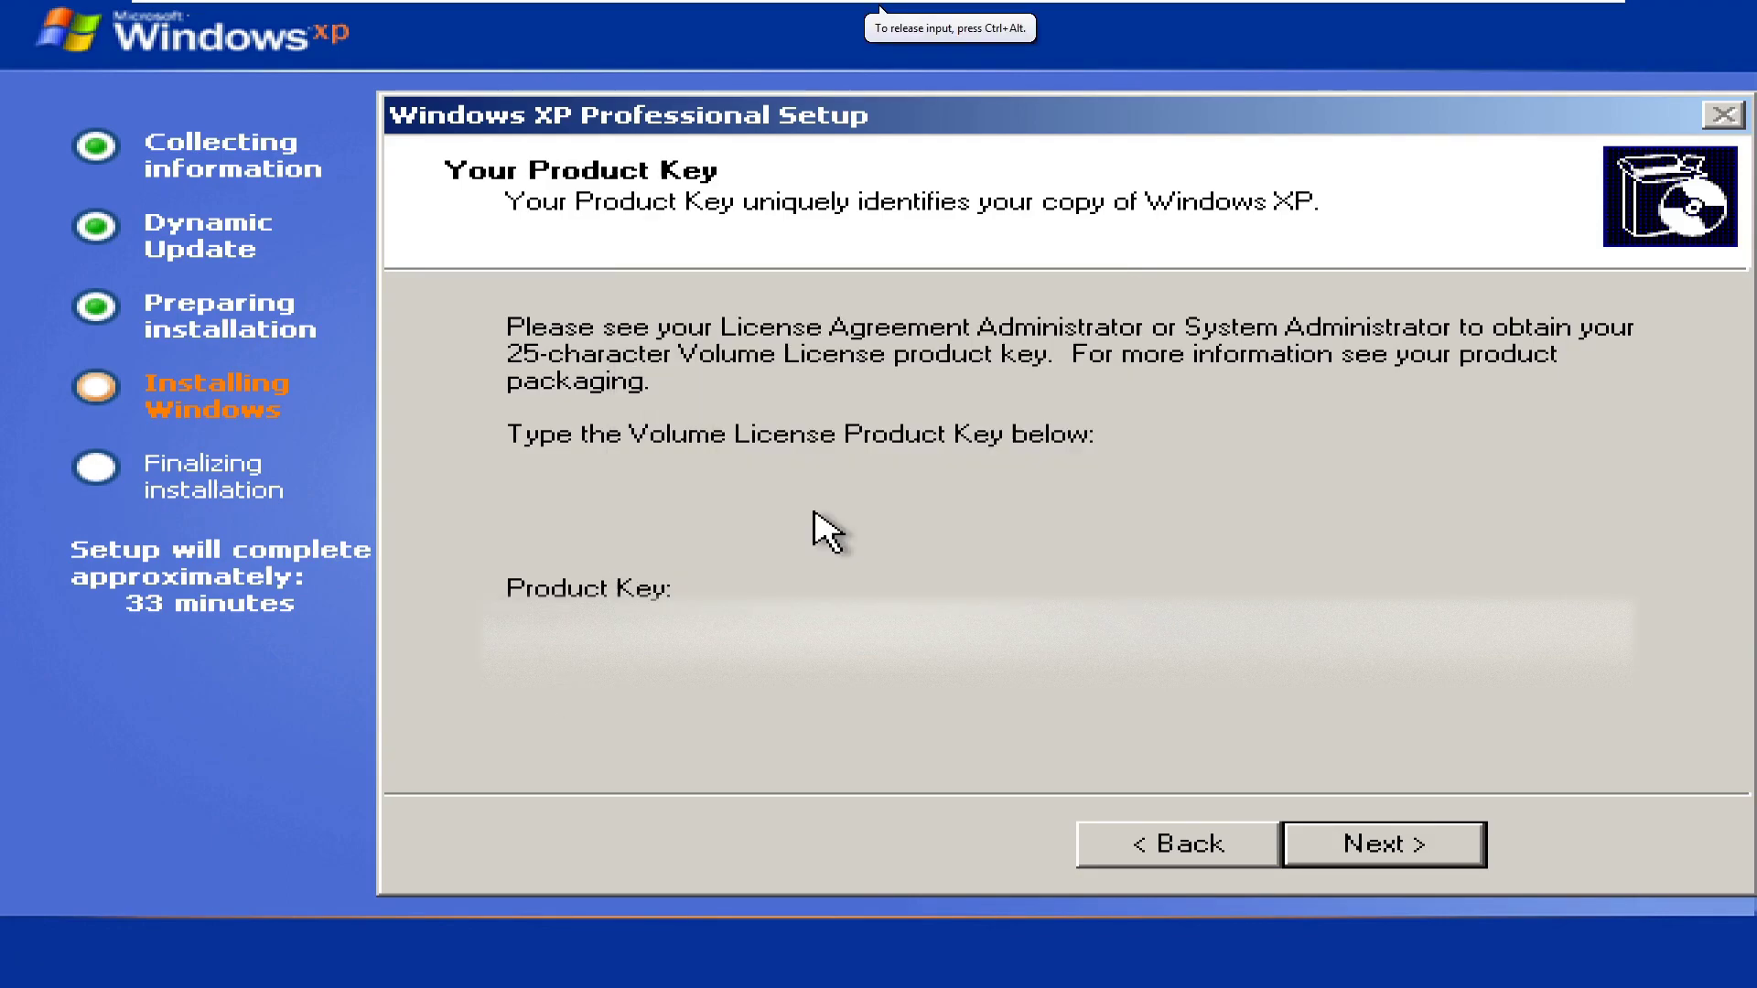
{"action": "key", "text": "Return"}
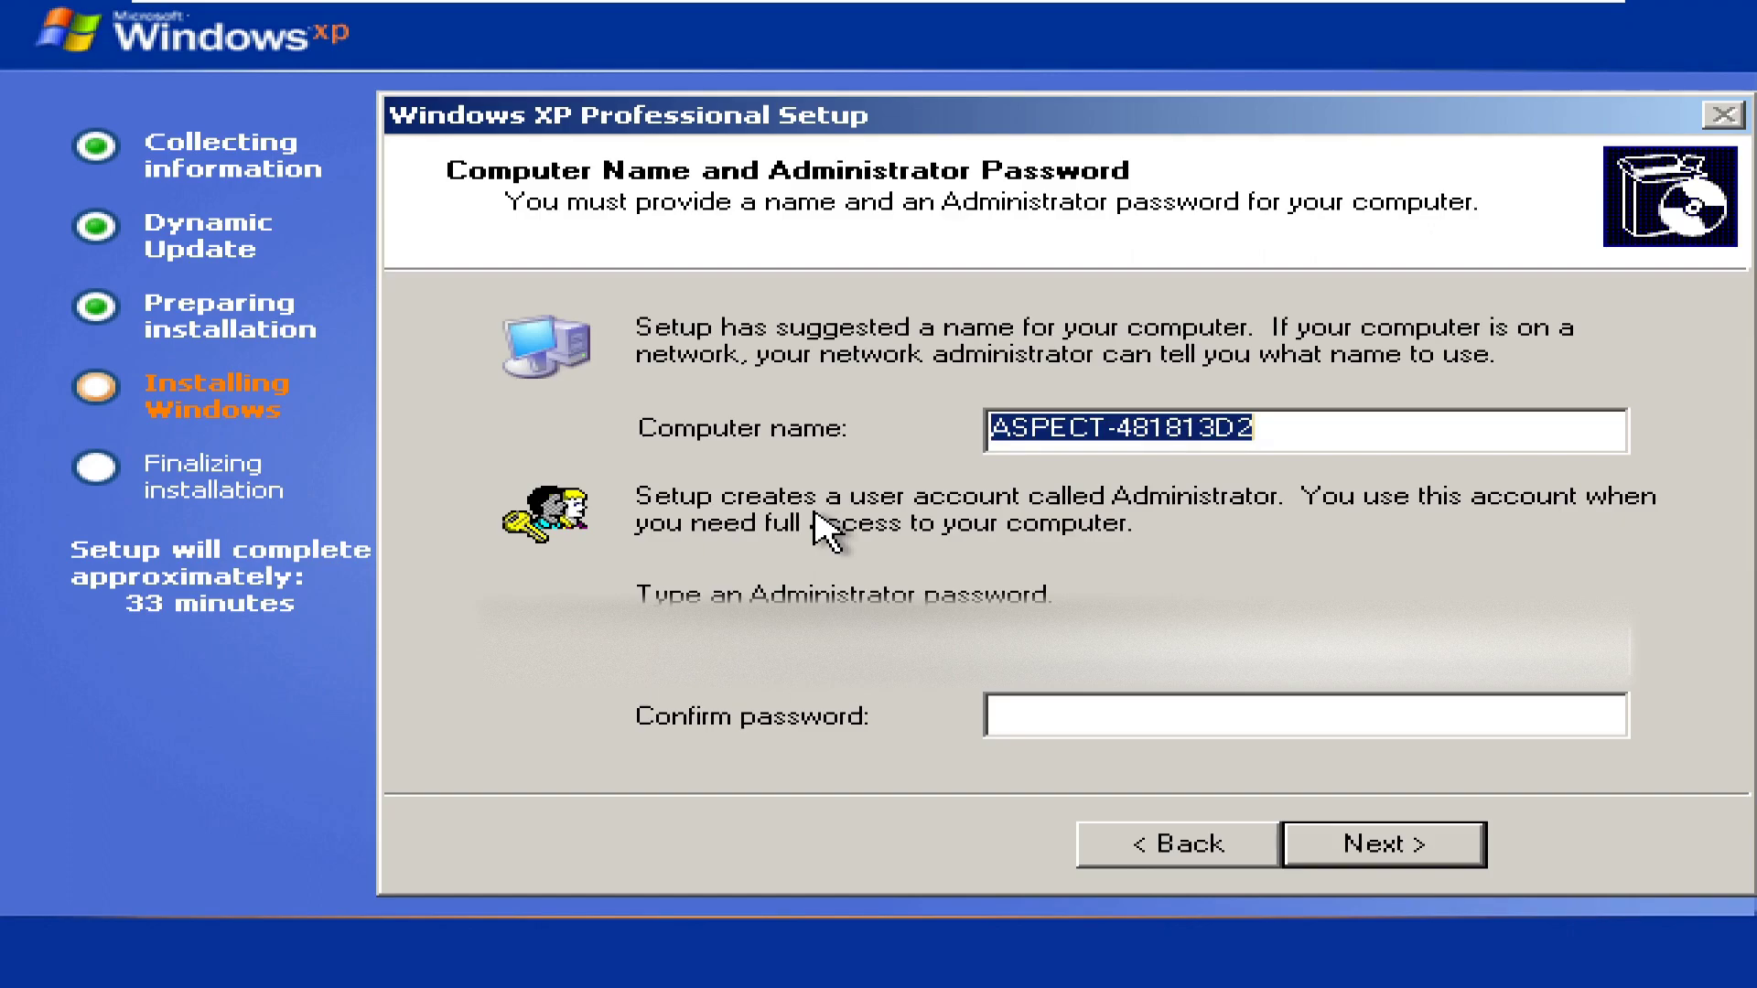
- Set the computer name to WindowsXP and accept the default date, time and time zone settings
{"action": "type", "text": "Windows XP"}
{"action": "key", "text": "Return"}
{"action": "key", "text": "Return"}
{"action": "key", "text": "Left"}
{"action": "key", "text": "Left"}
{"action": "key", "text": "BackSpace"}
{"action": "left_click", "coordinate": [1382, 838]}
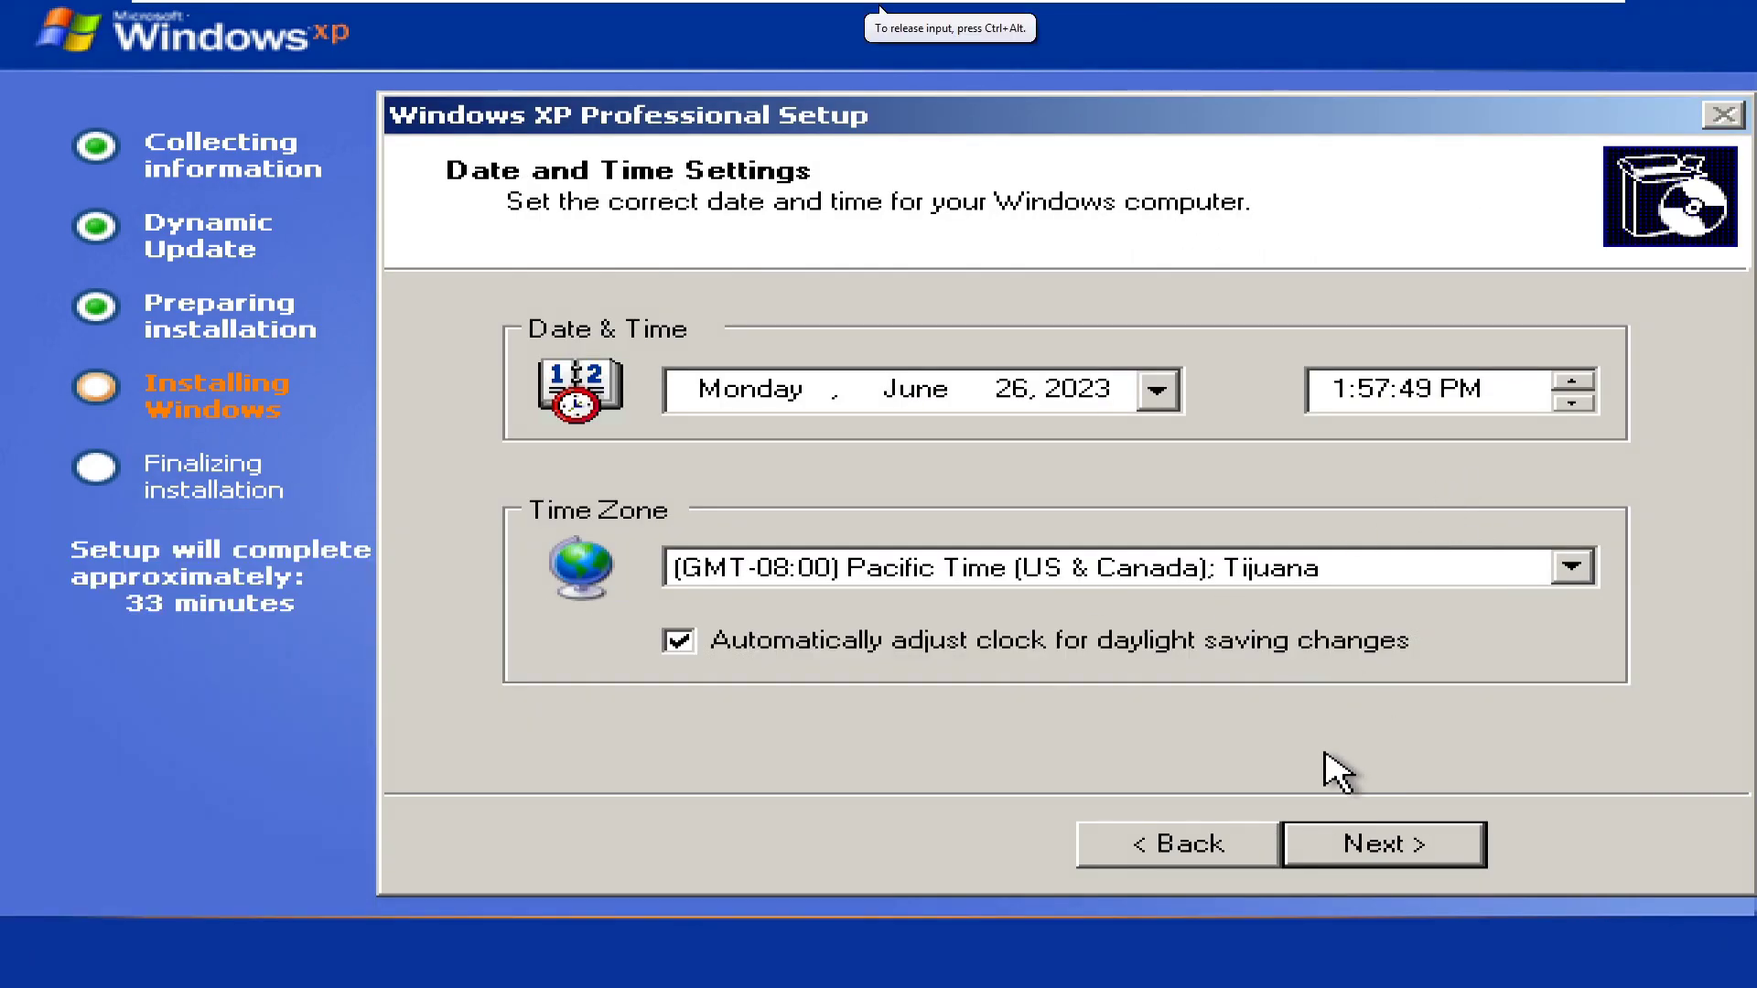
{"action": "left_click", "coordinate": [1424, 846]}
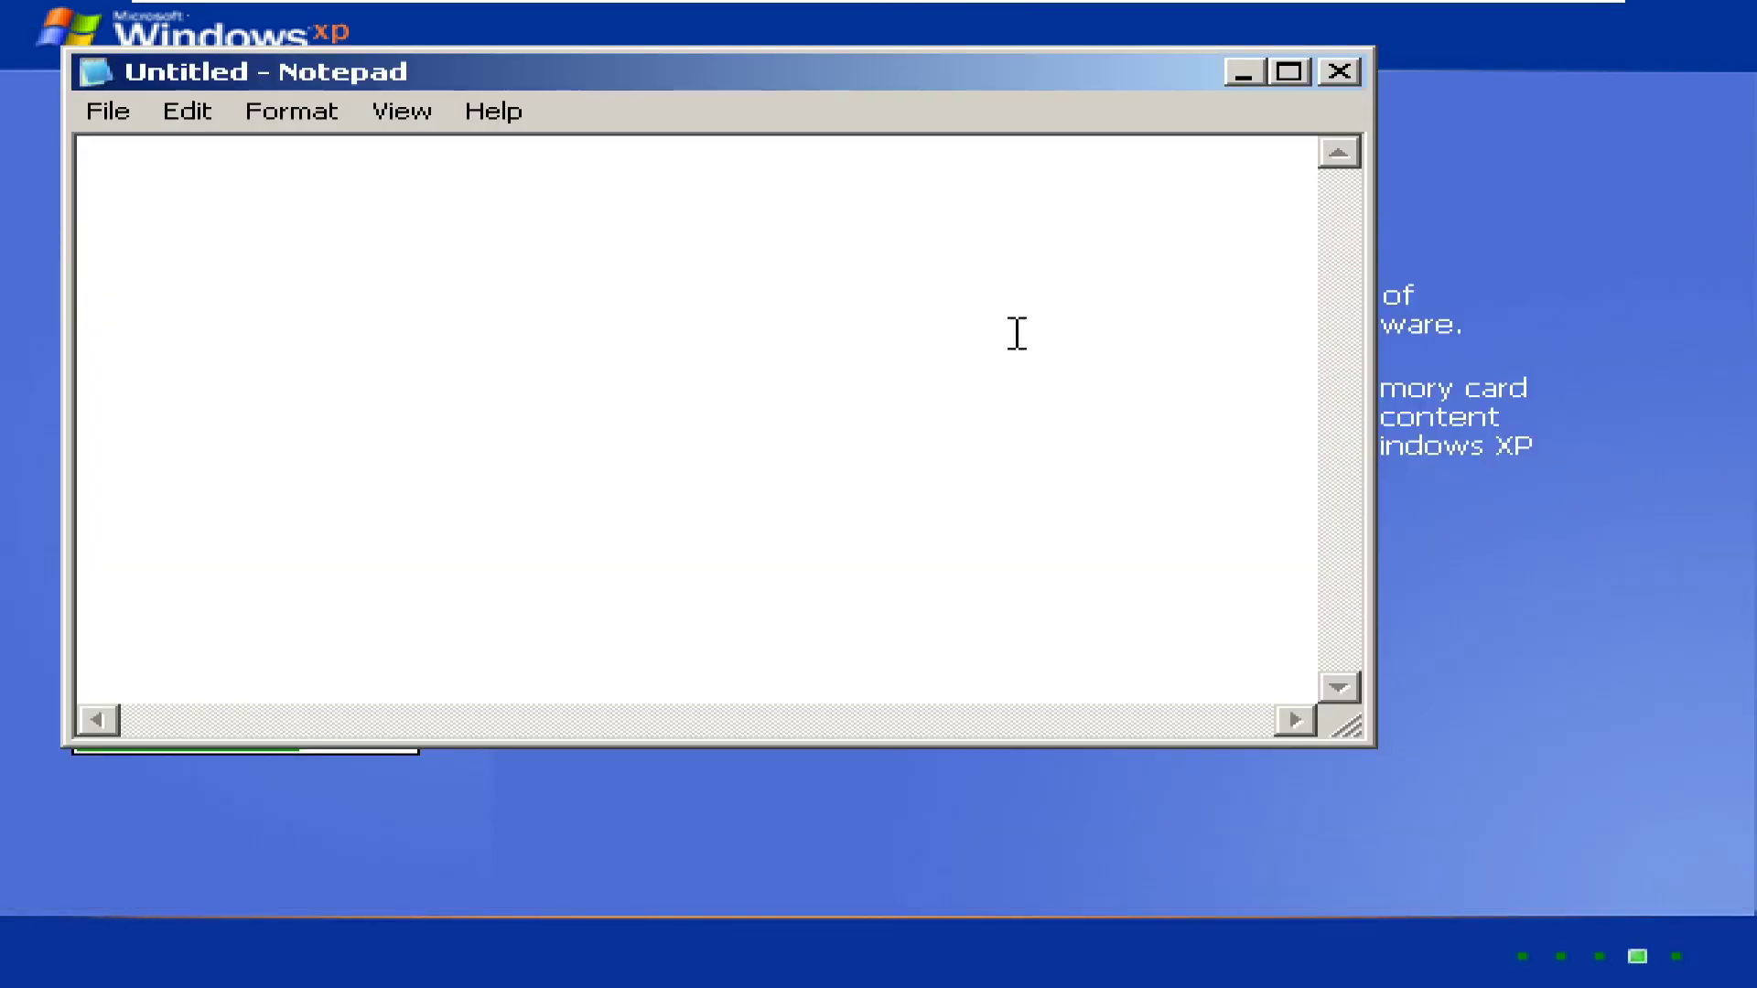
- Browse the WINDOWS folder through Notepad's Open dialog with All Files as the file type
{"action": "key", "text": "ctrl+o"}
{"action": "left_click", "coordinate": [812, 934]}
{"action": "left_click", "coordinate": [675, 789]}
{"action": "left_click", "coordinate": [1196, 217]}
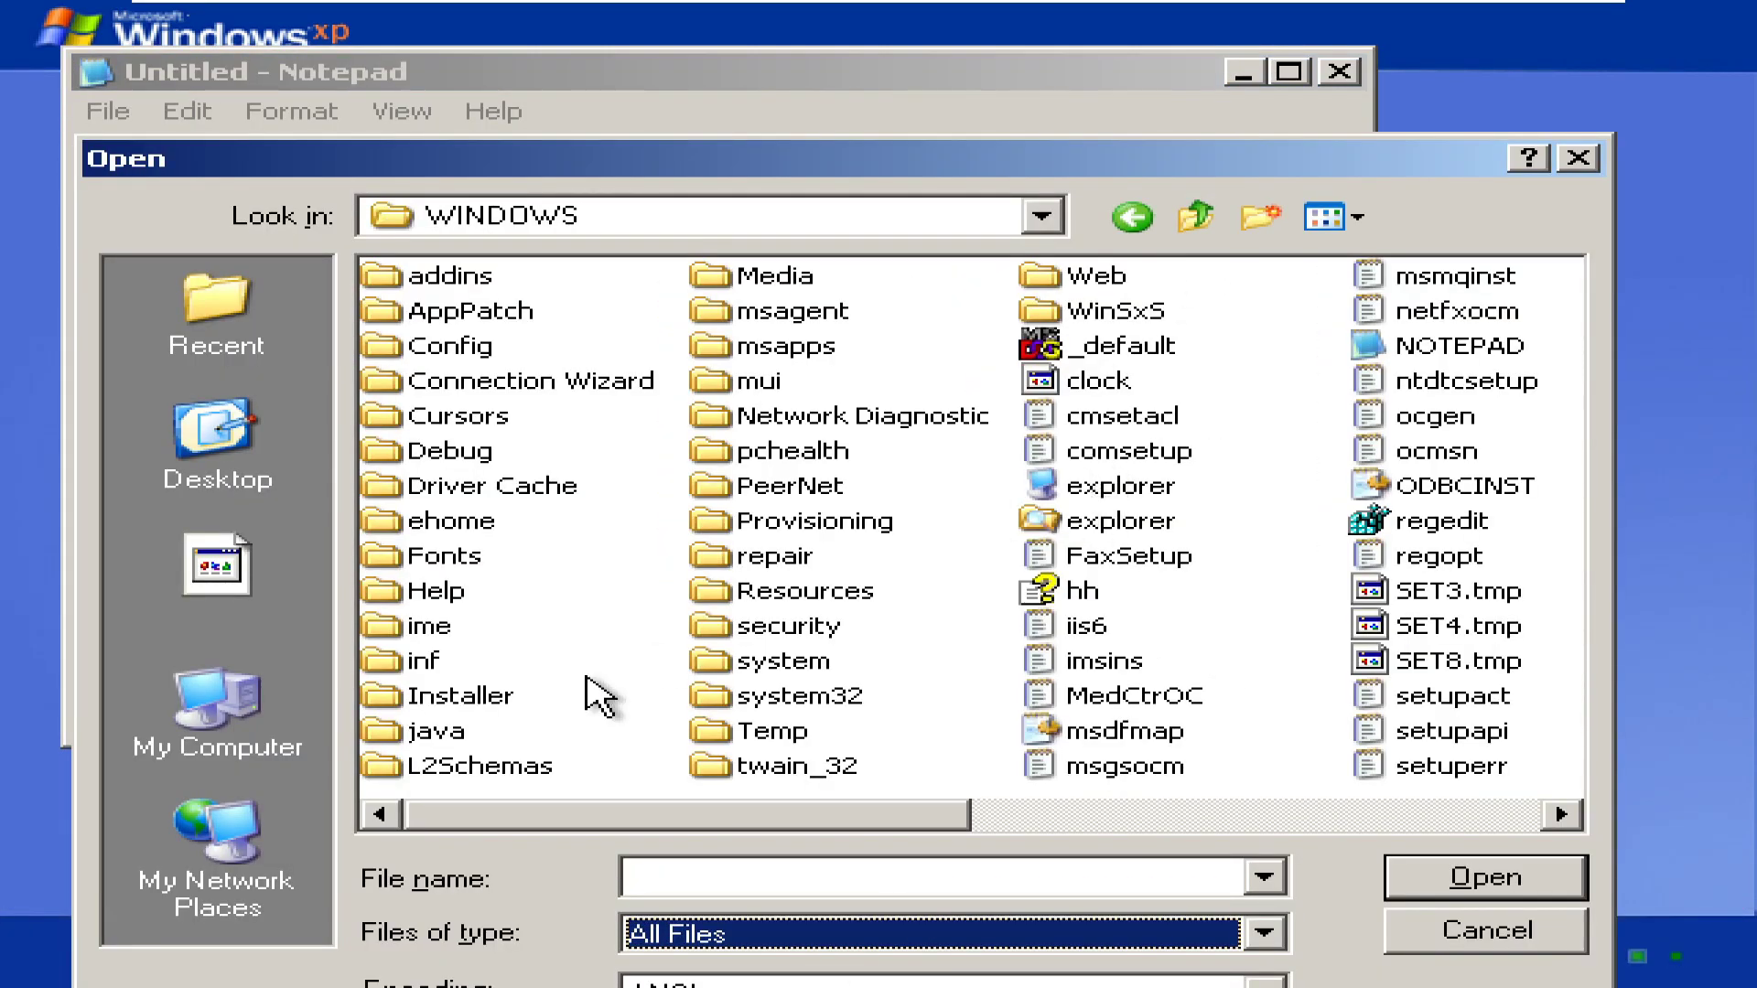
{"action": "left_click", "coordinate": [211, 435]}
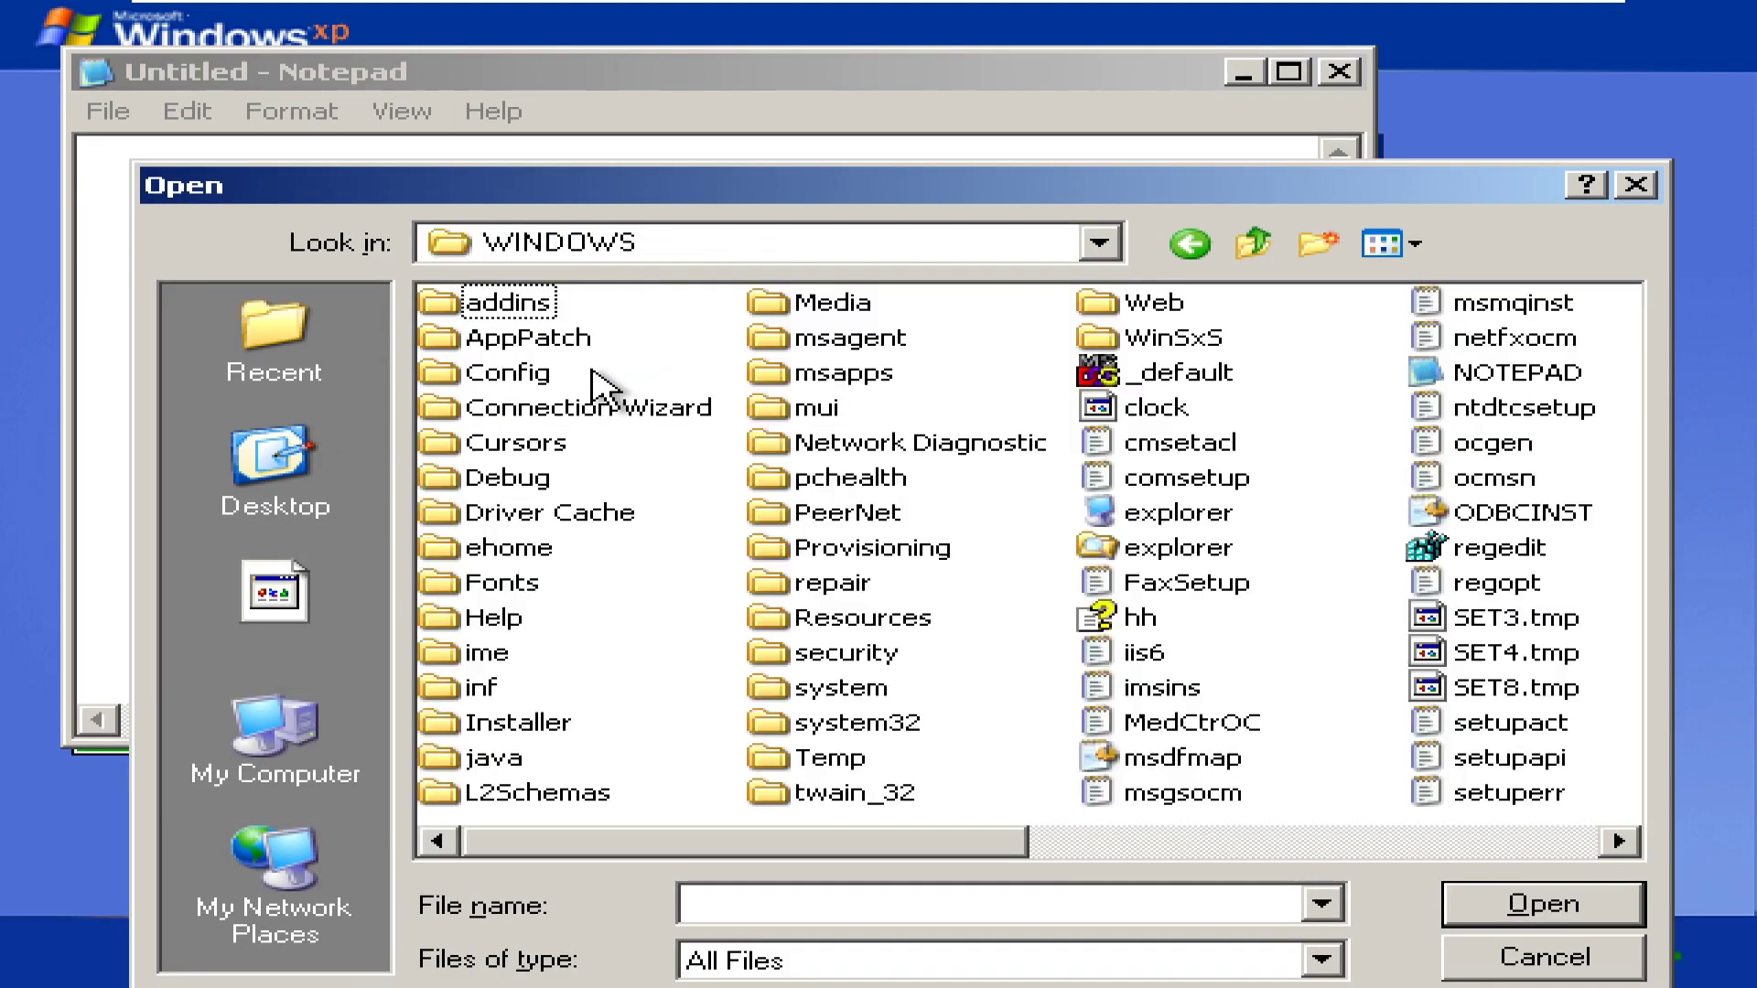
{"action": "left_click", "coordinate": [1178, 512]}
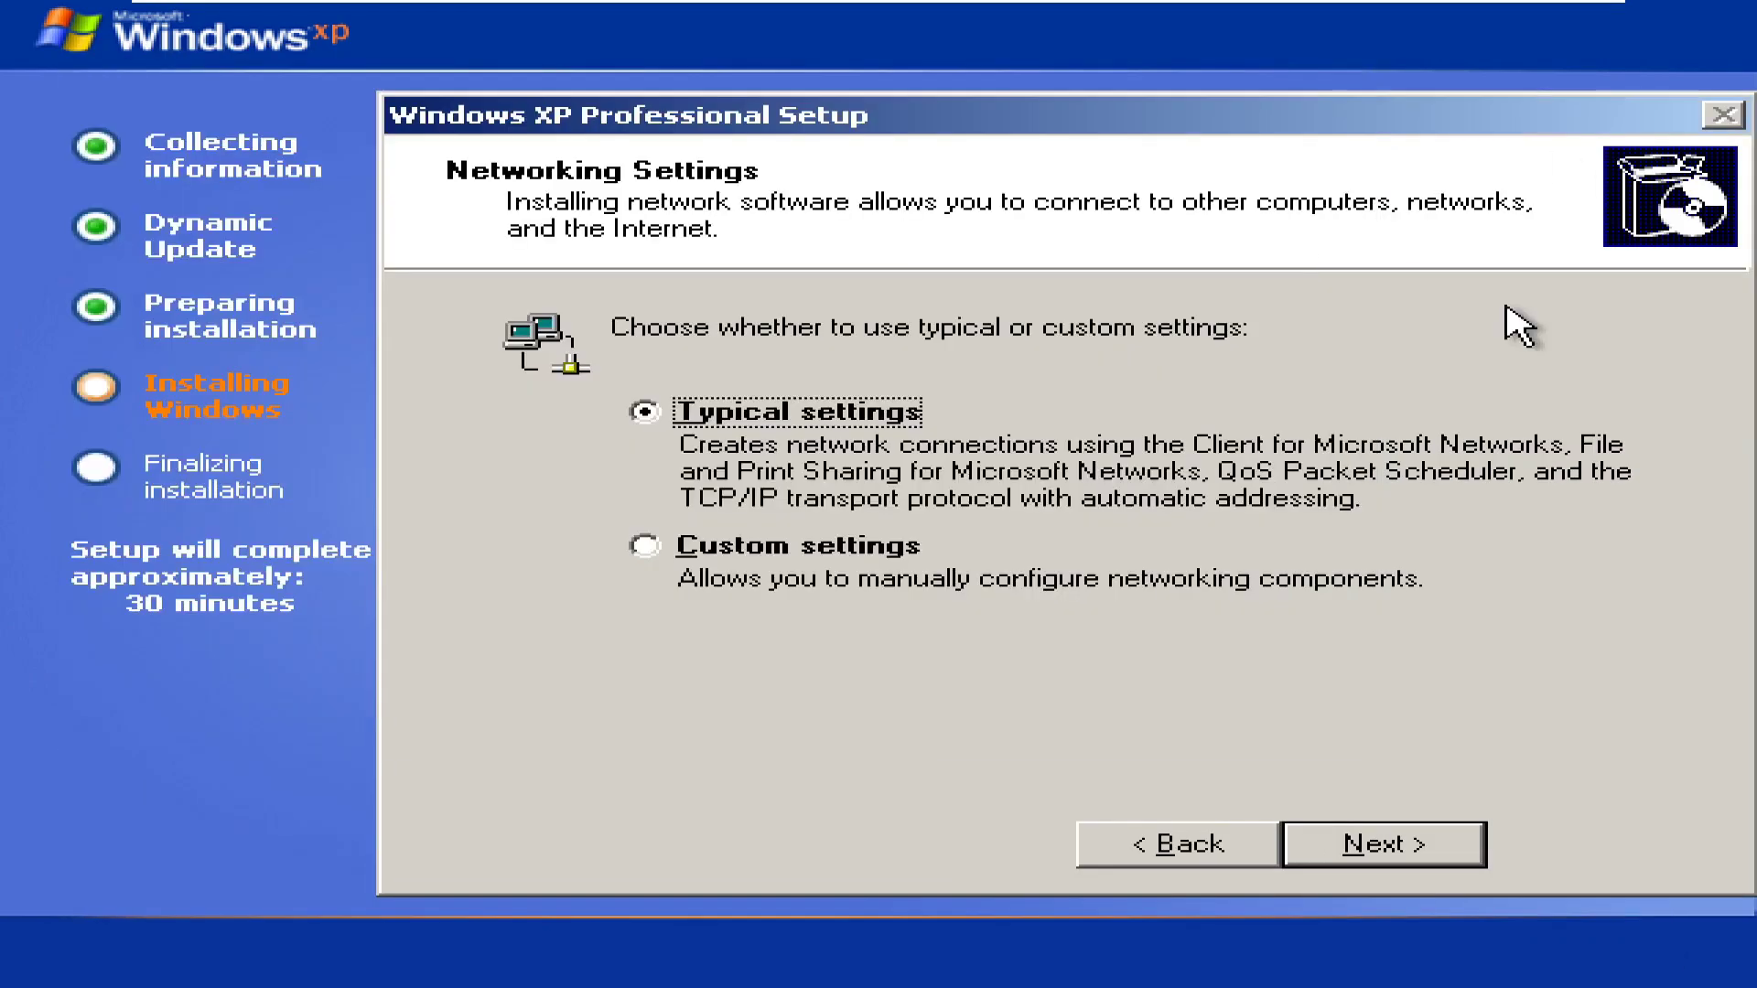
- Continue Setup with the typical networking settings
{"action": "left_click", "coordinate": [1373, 860]}
{"action": "left_click", "coordinate": [1369, 865]}
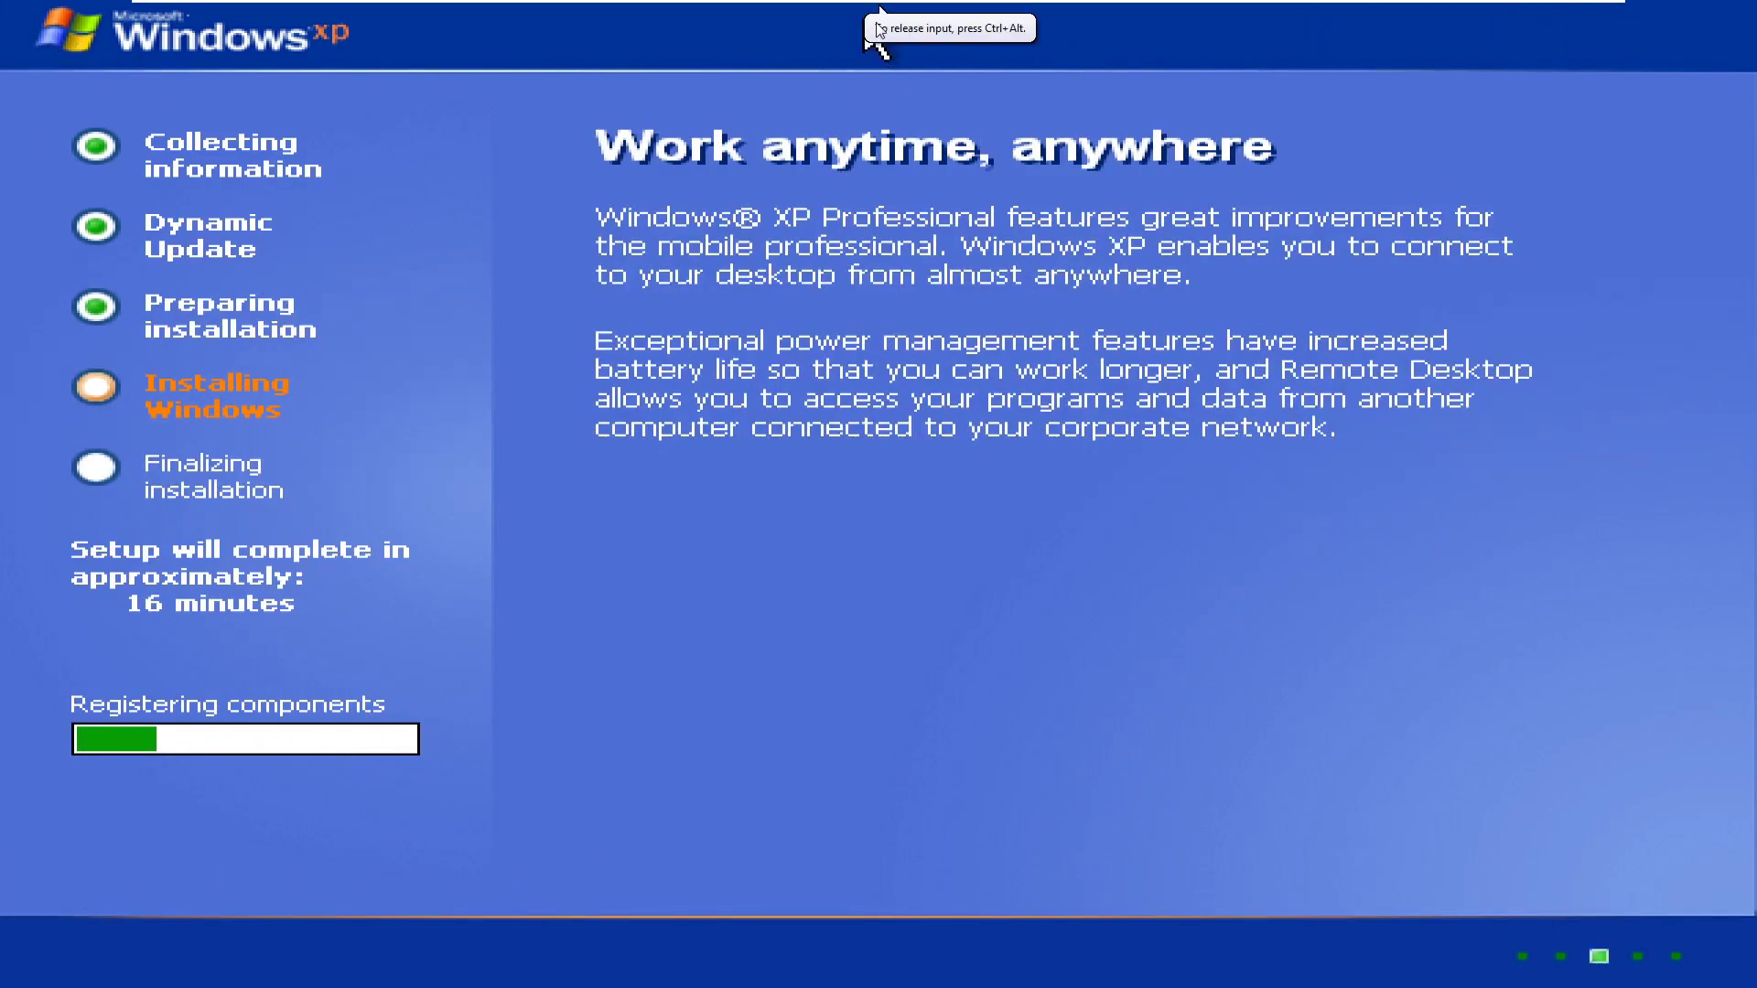
- Open a command prompt during Setup, list the current folder with dir and try the command ???
{"action": "key", "text": "shift+F10"}
{"action": "type", "text": "dir"}
{"action": "key", "text": "Return"}
{"action": "type", "text": "???"}
{"action": "key", "text": "Return"}
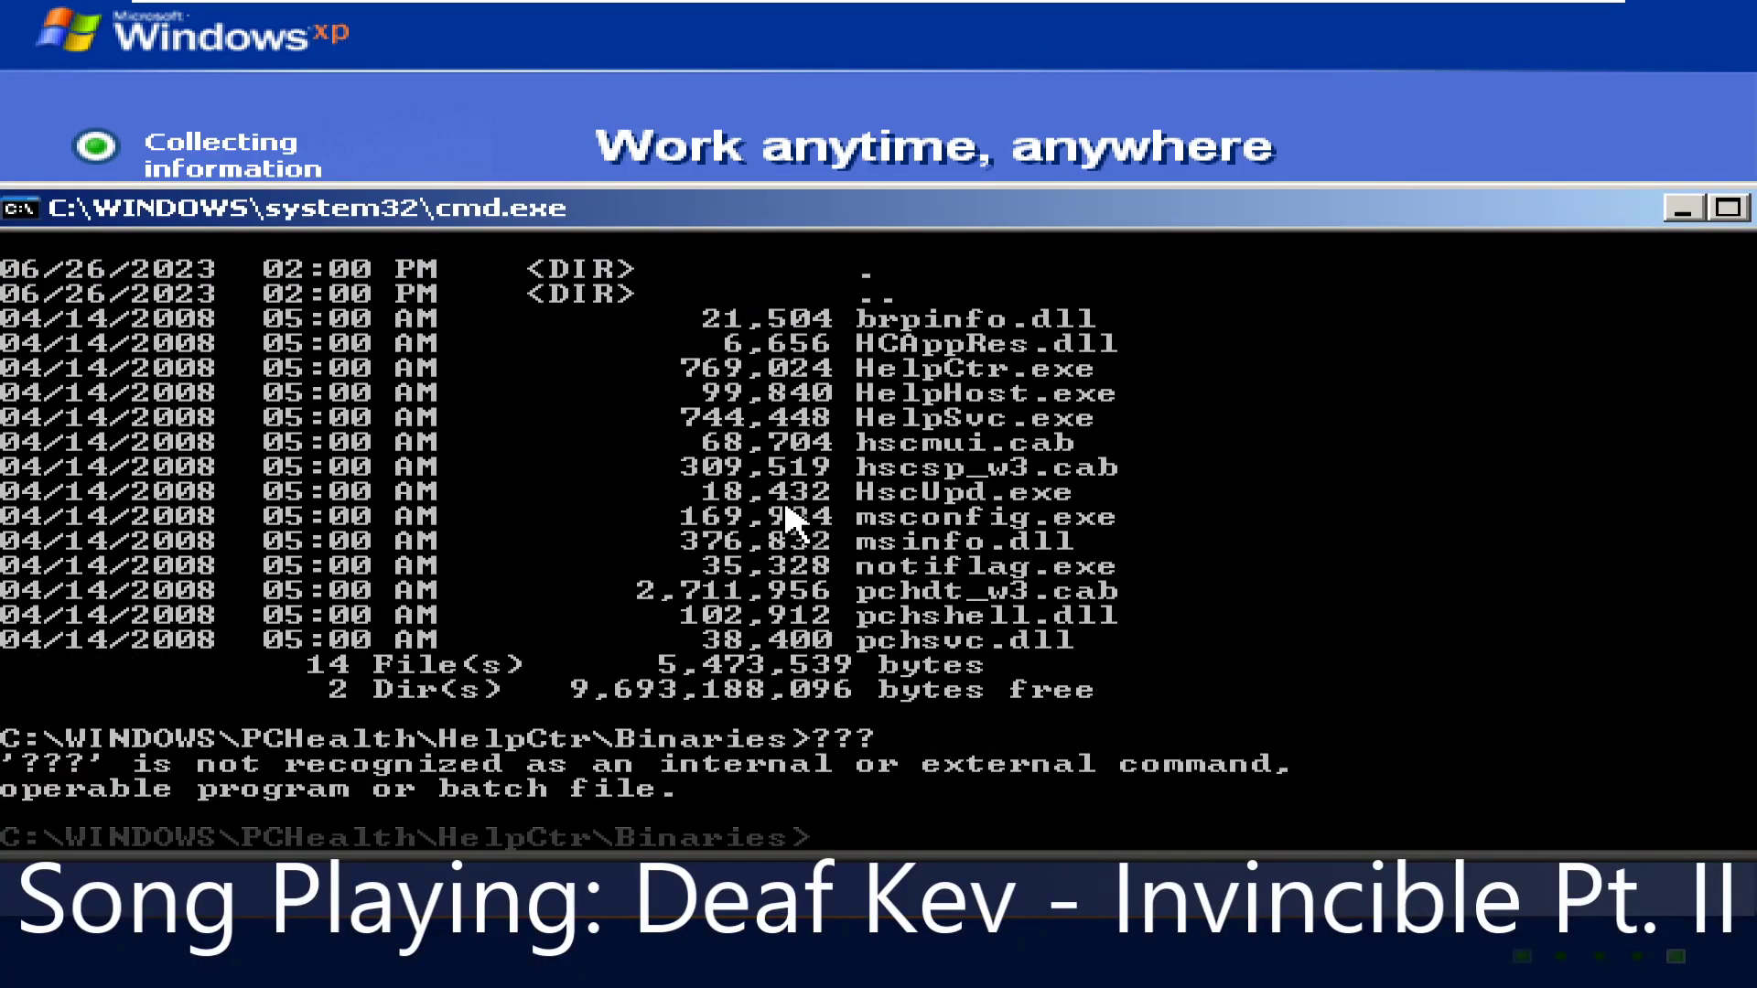
- List the drive's root folder, view boot.ini from the command prompt, and close both the file and the prompt
{"action": "type", "text": "cd\\"}
{"action": "key", "text": "Return"}
{"action": "type", "text": "dir"}
{"action": "key", "text": "Return"}
{"action": "type", "text": "boot.ini"}
{"action": "key", "text": "Return"}
{"action": "key", "text": "alt+F4"}
{"action": "type", "text": "exit"}
{"action": "key", "text": "Return"}
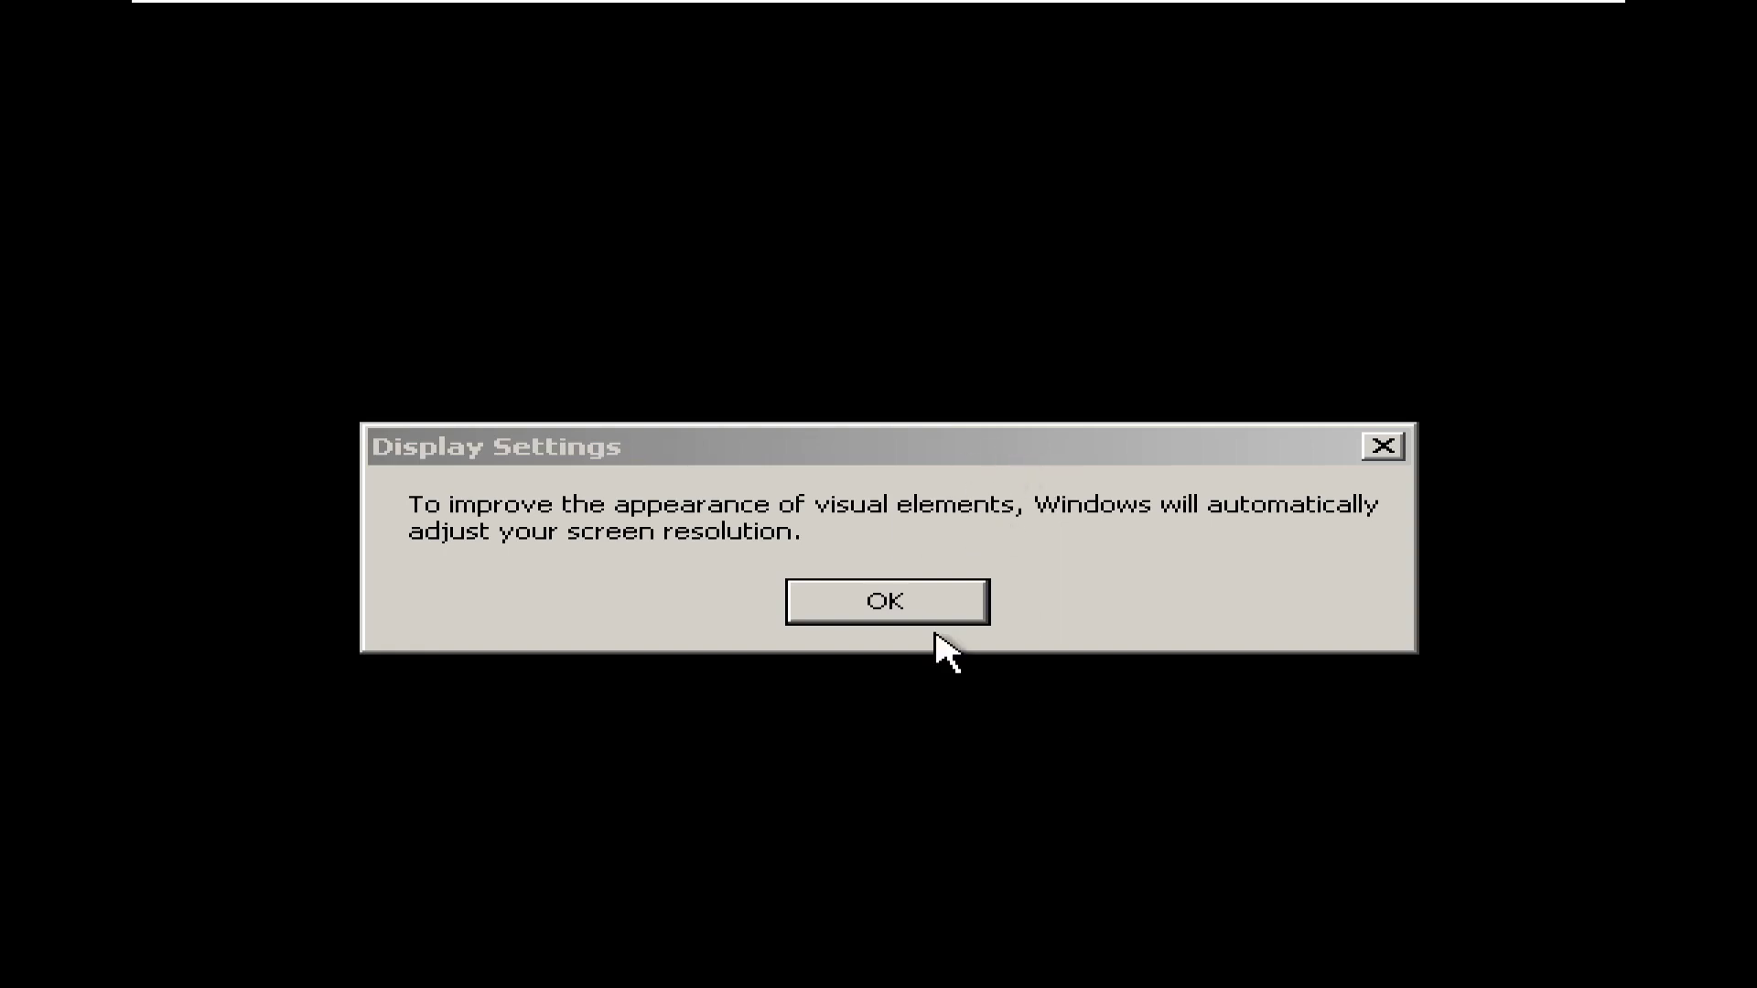
- Accept the automatic screen resolution adjustment so that Windows starts
{"action": "left_click", "coordinate": [934, 621]}
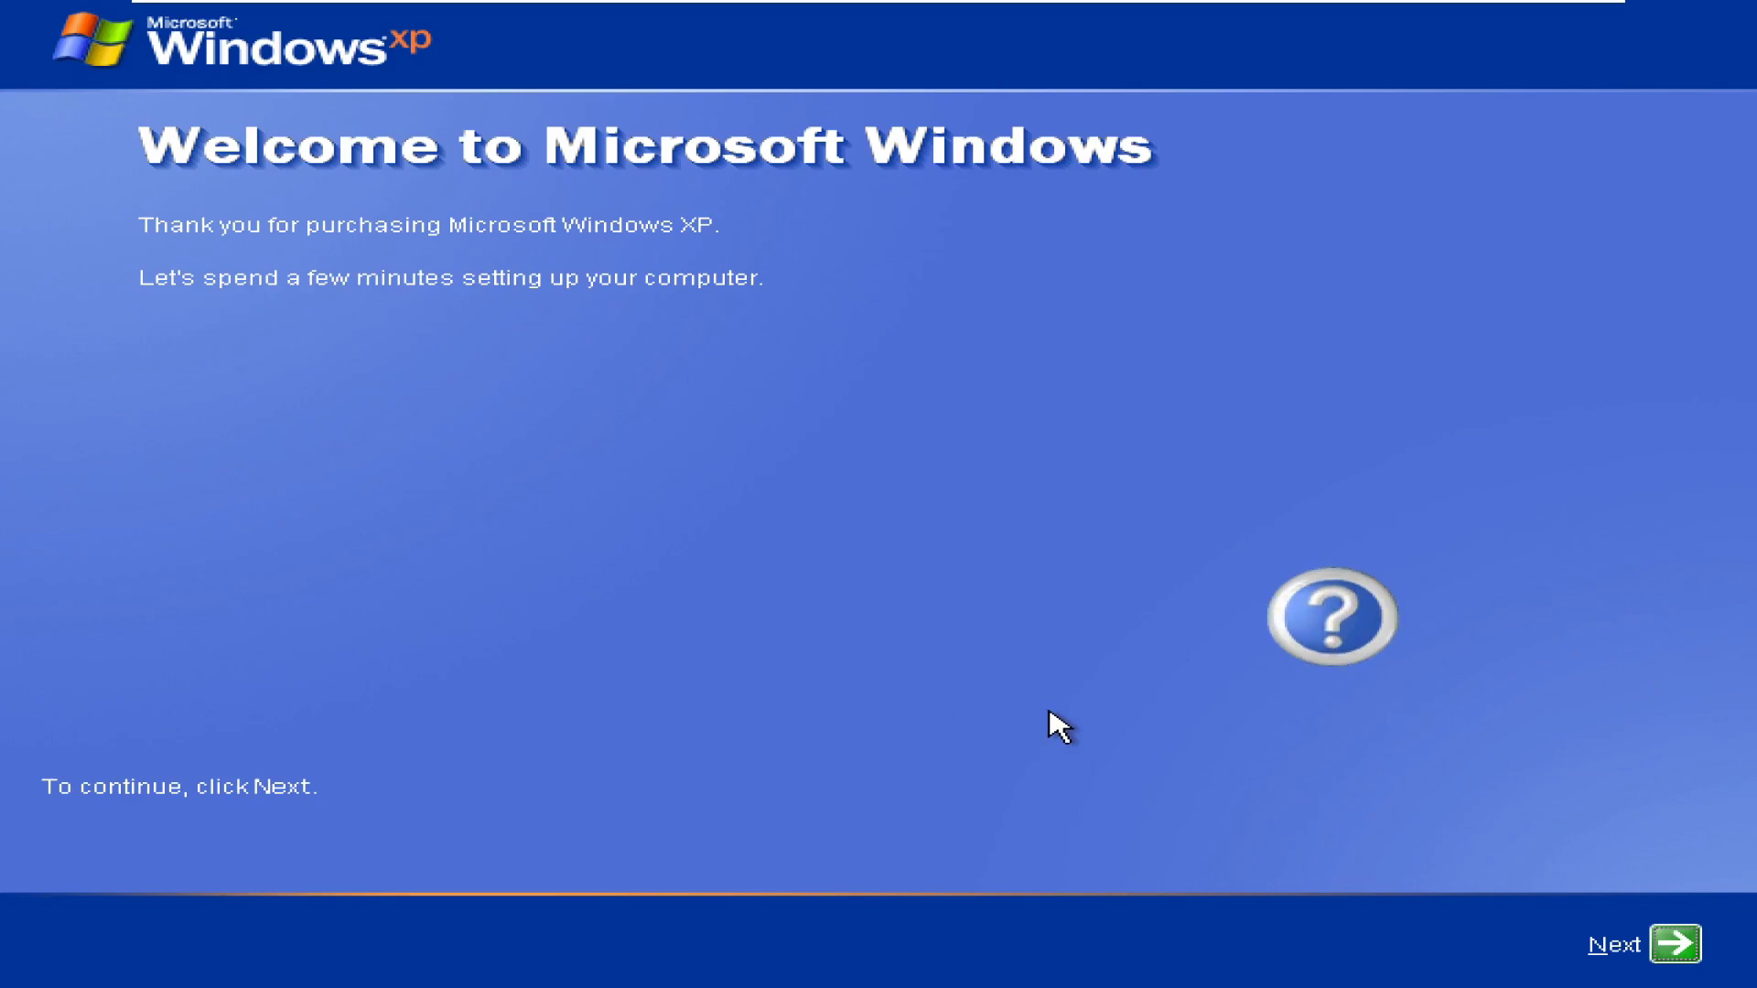
- Check the host computer's speaker volume and return to the virtual machine
{"action": "key", "text": "super"}
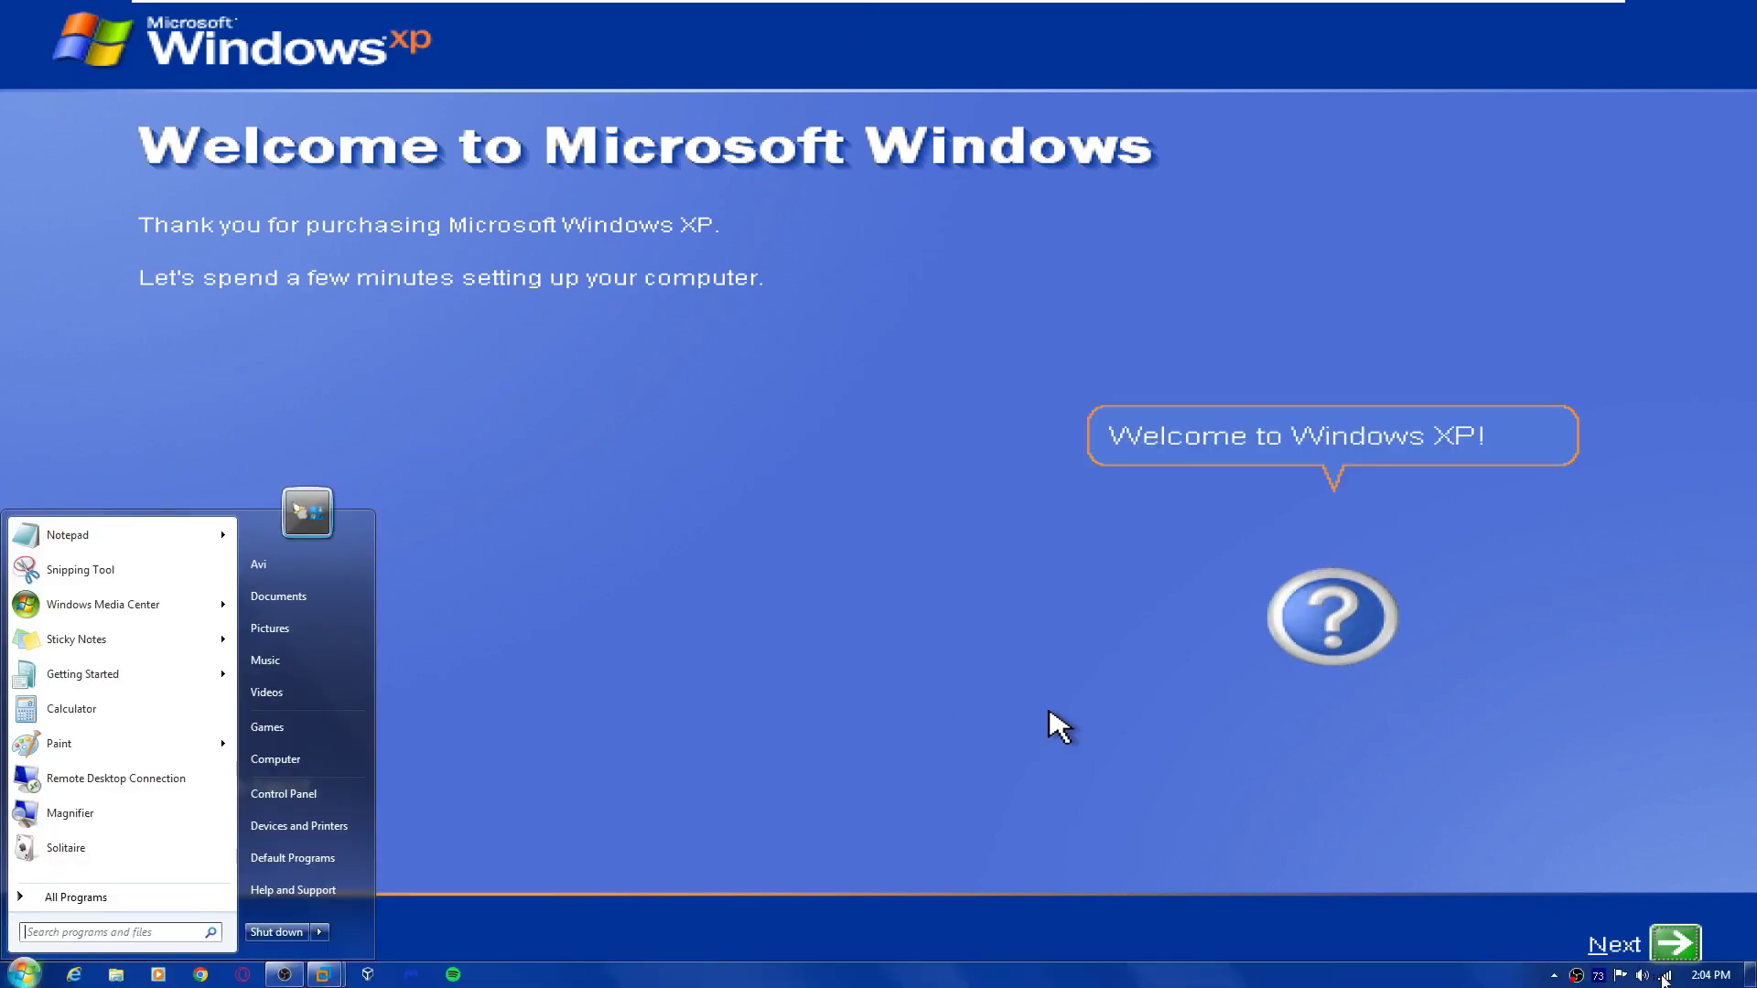
{"action": "left_click", "coordinate": [1641, 976]}
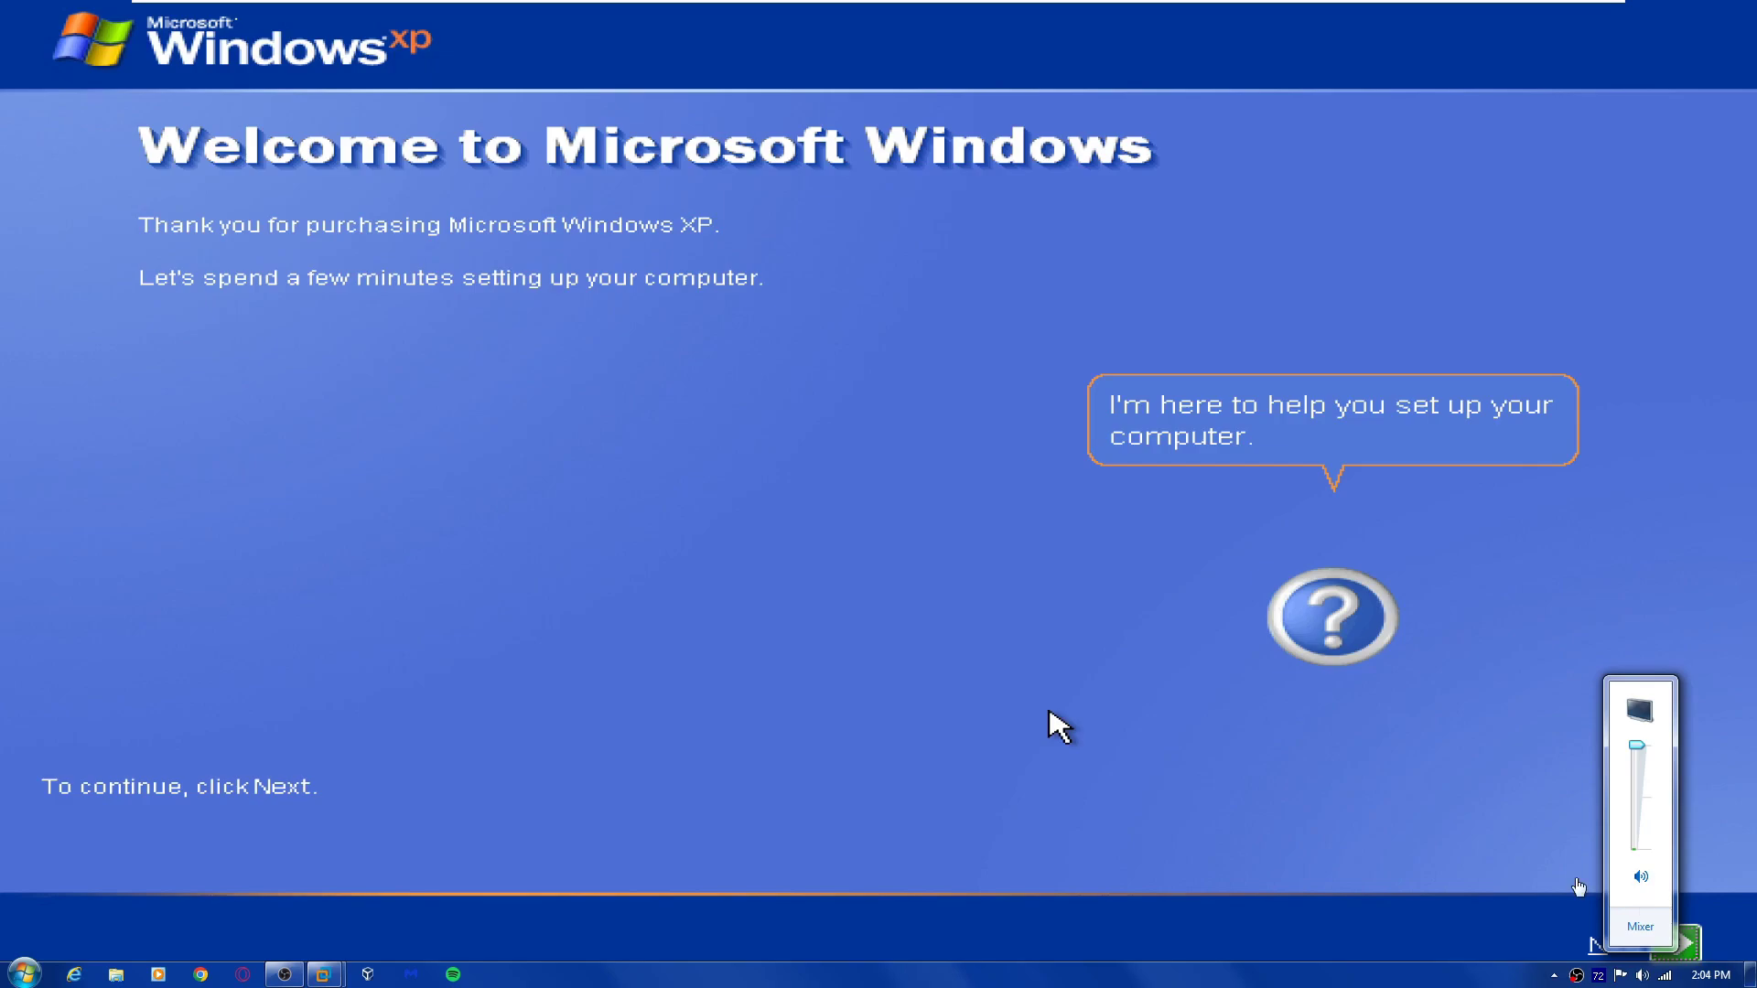
{"action": "left_click", "coordinate": [1508, 860]}
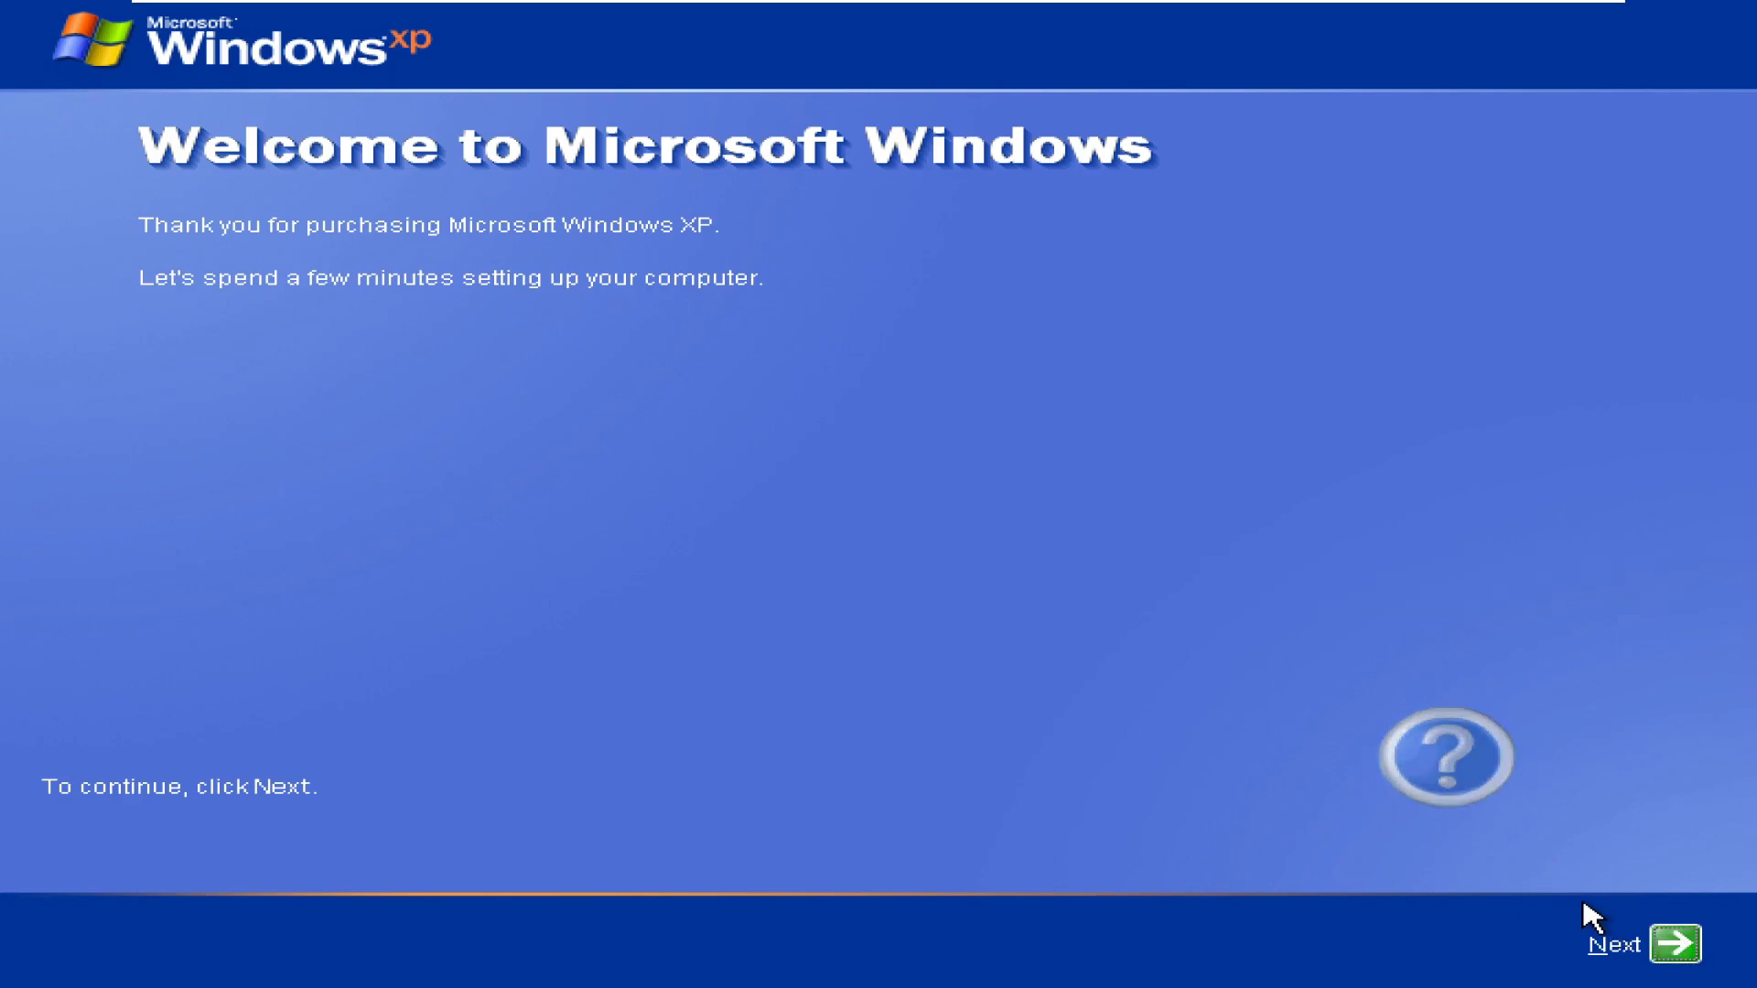
- Continue past the welcome page, answer Not right now for Automatic Updates and skip the Internet connection setup
{"action": "left_click", "coordinate": [1671, 943]}
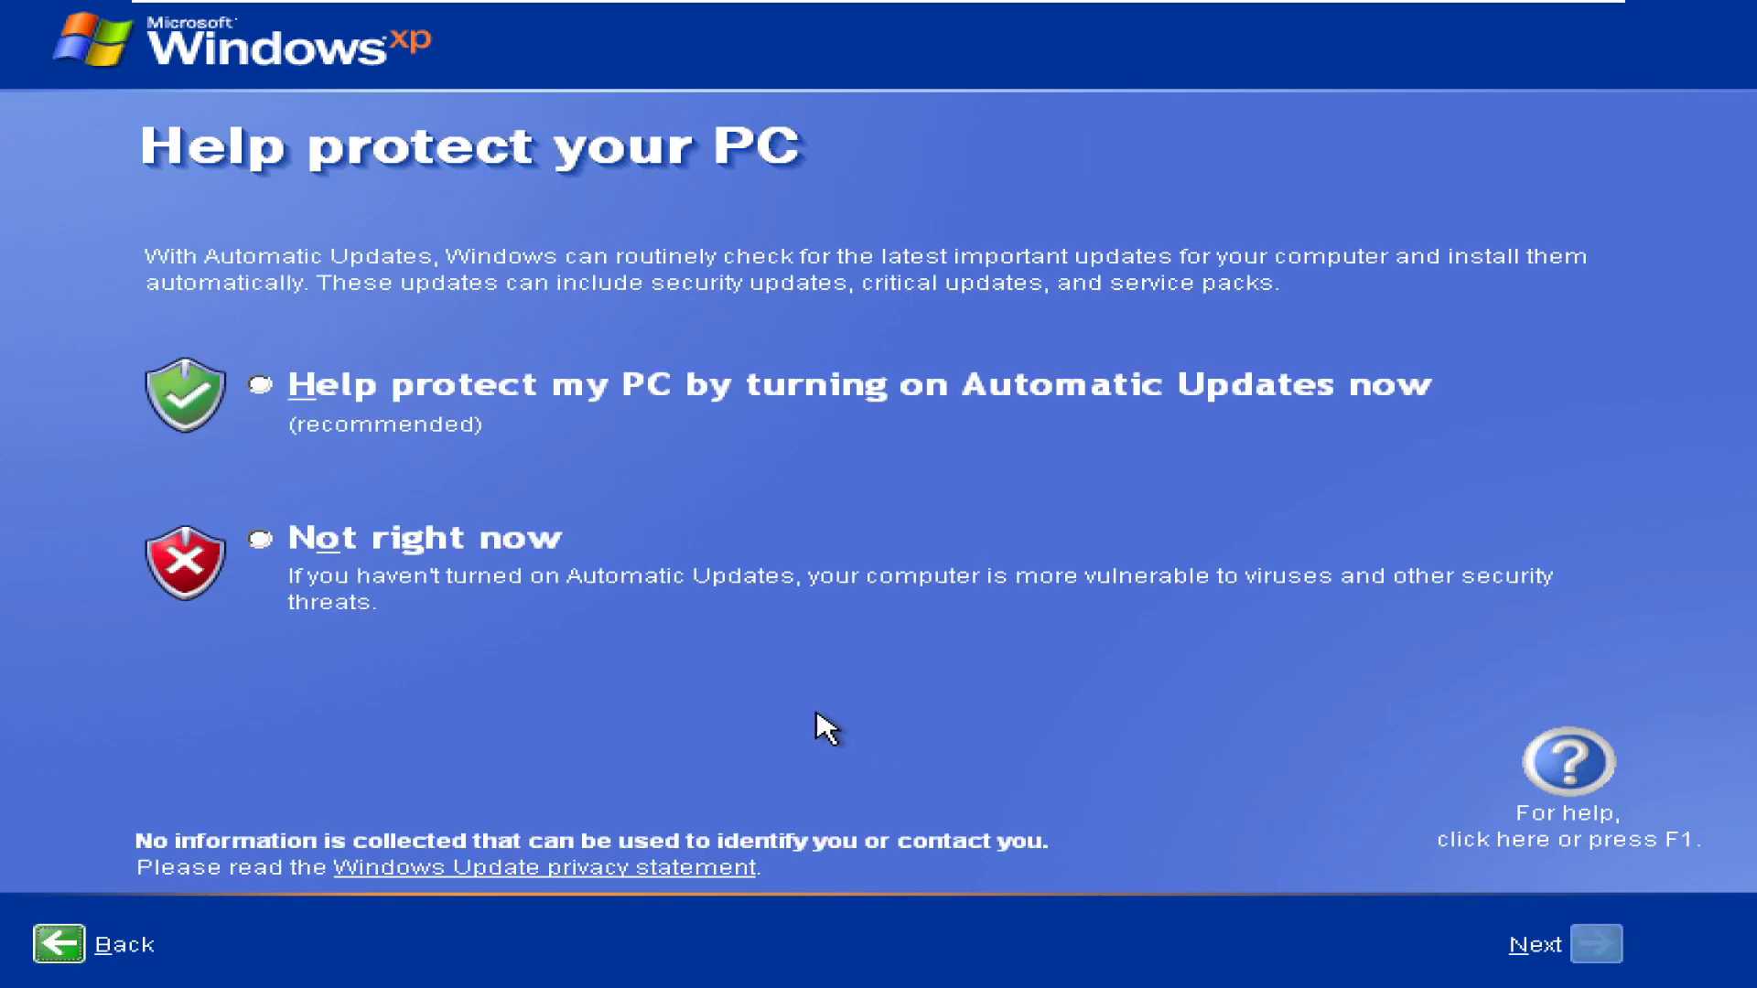
{"action": "left_click", "coordinate": [359, 564]}
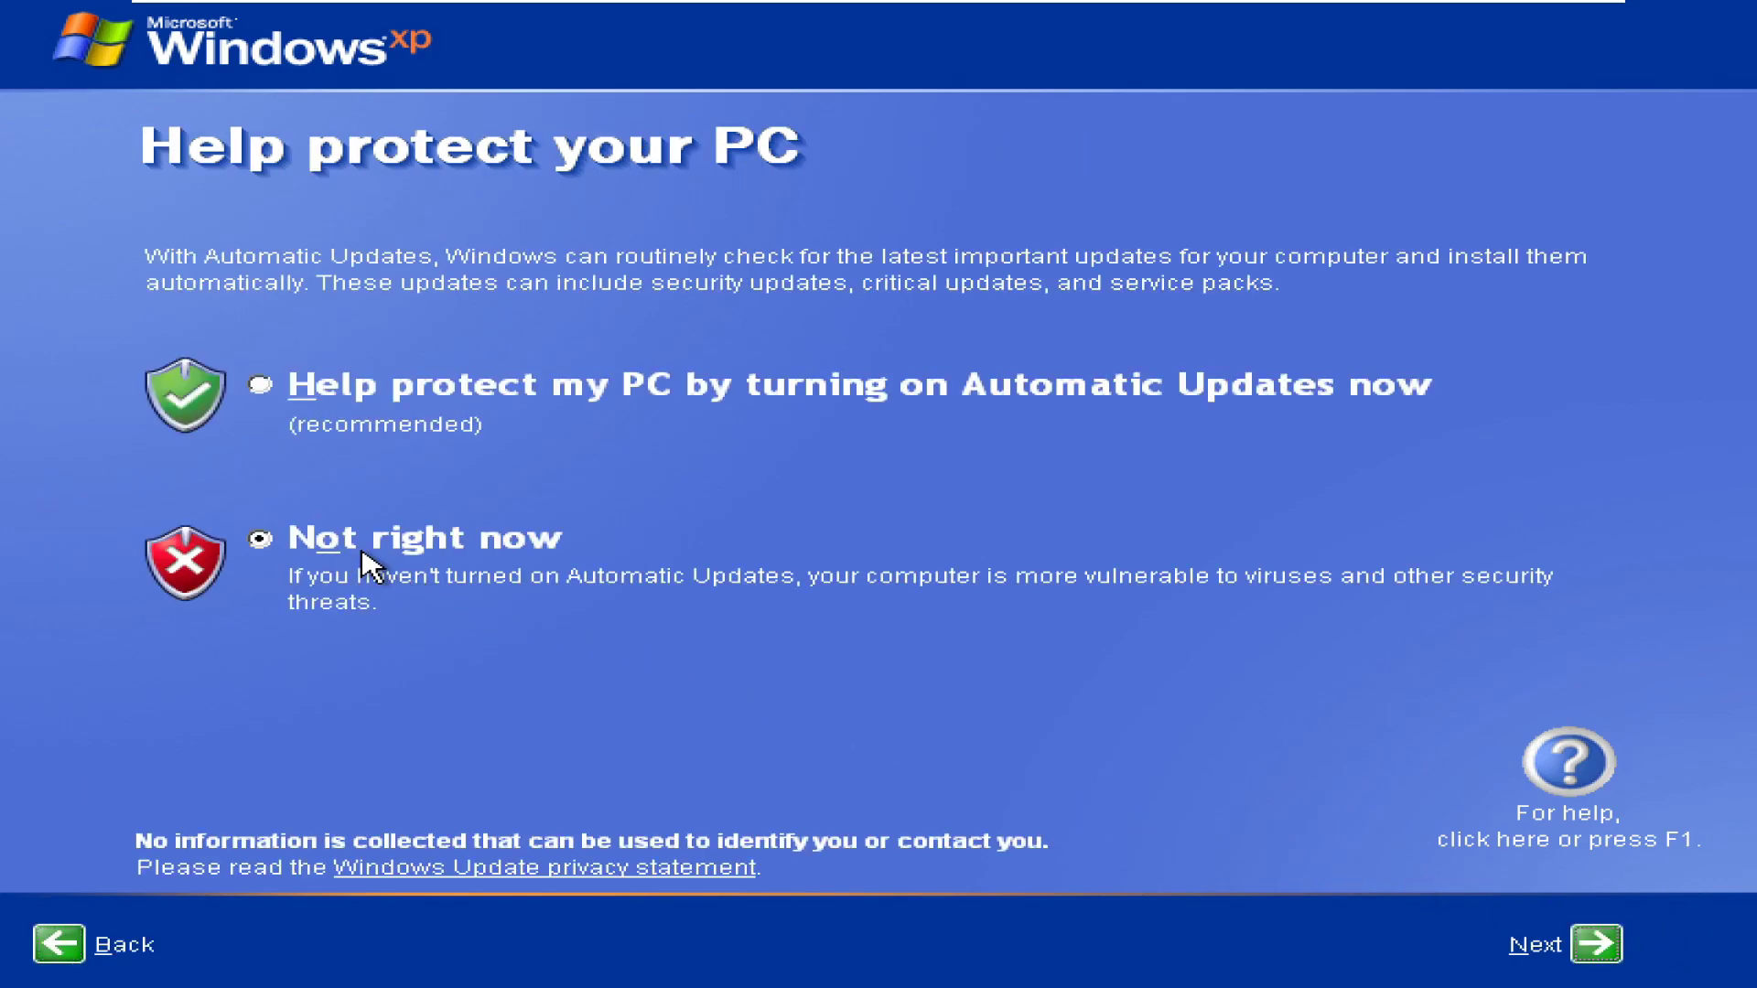
{"action": "left_click", "coordinate": [1588, 952]}
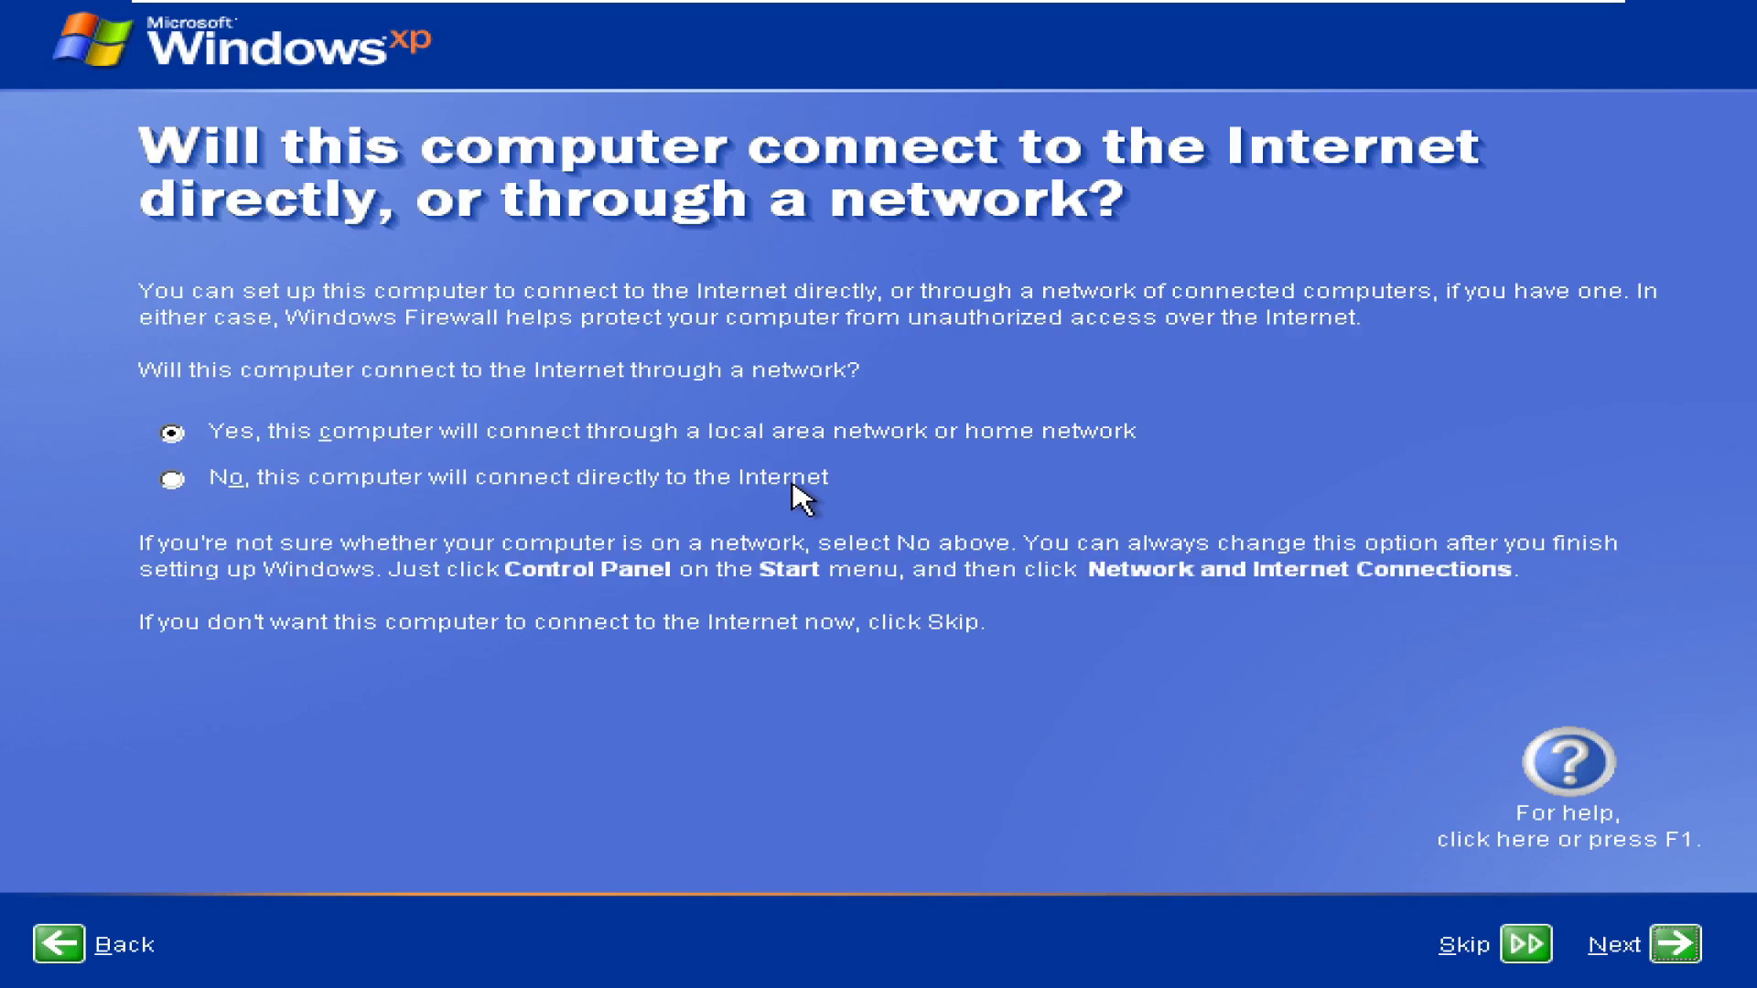
{"action": "left_click", "coordinate": [1525, 939]}
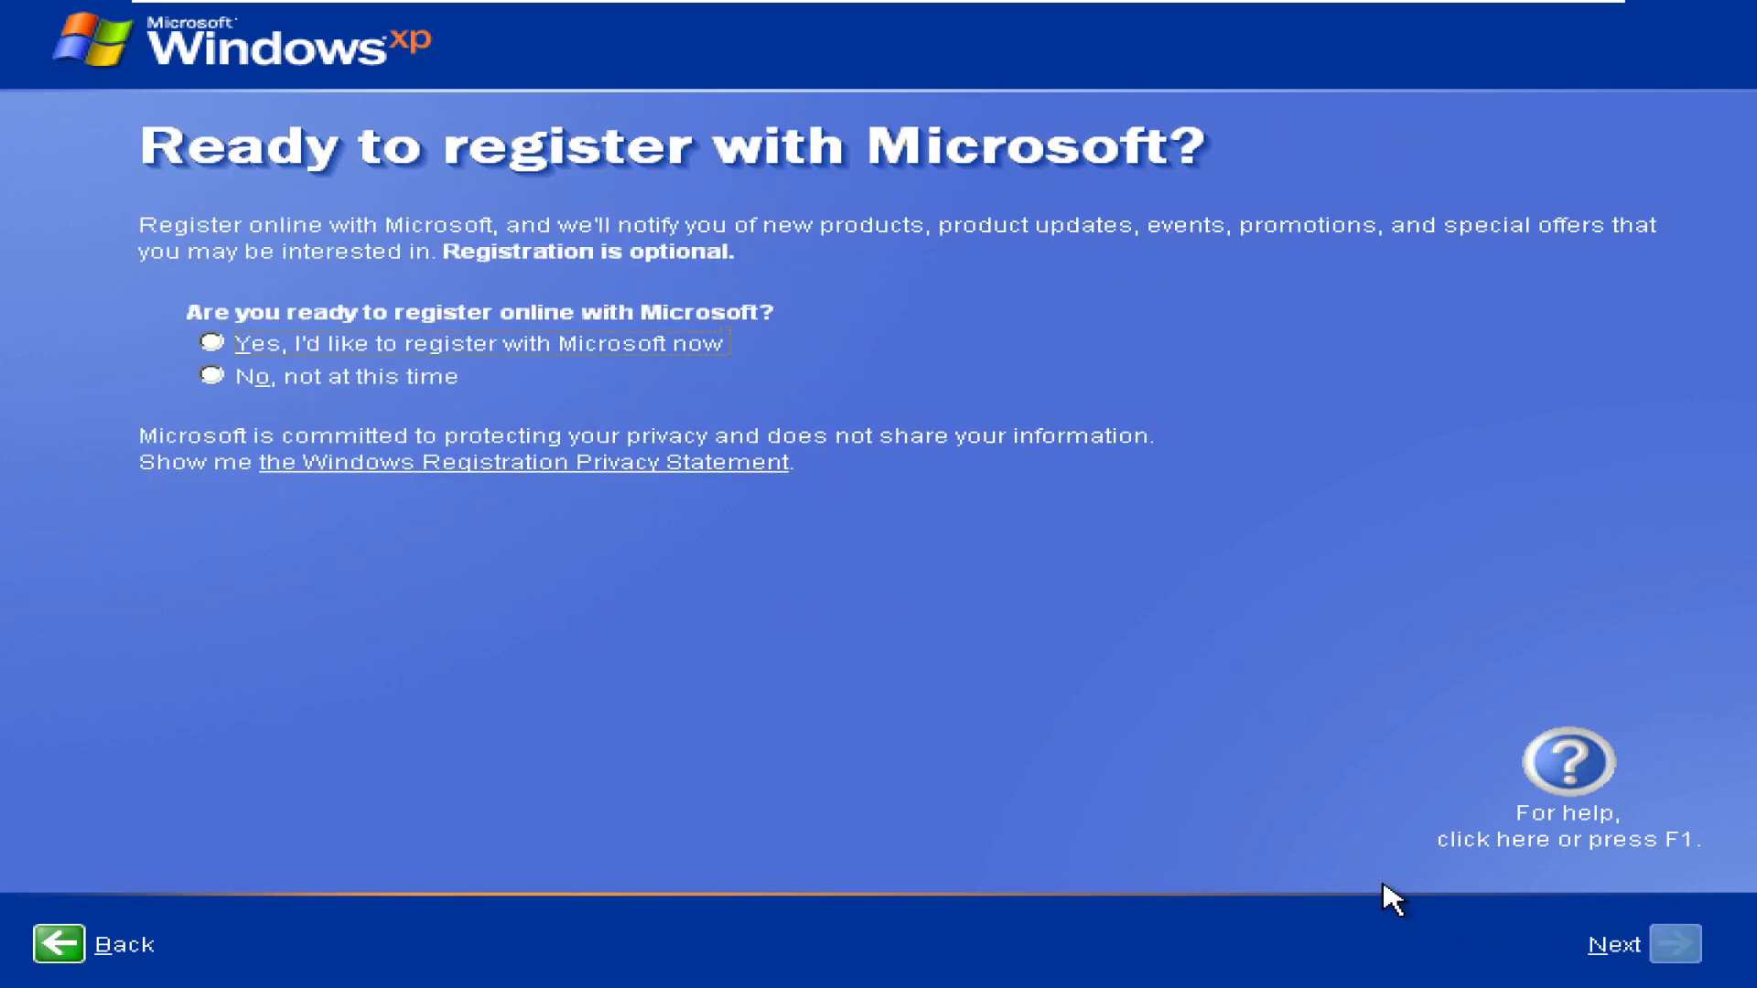
- Decline online registration with Microsoft for now, viewing the Windows Registration Privacy Statement before continuing
{"action": "left_click", "coordinate": [366, 385]}
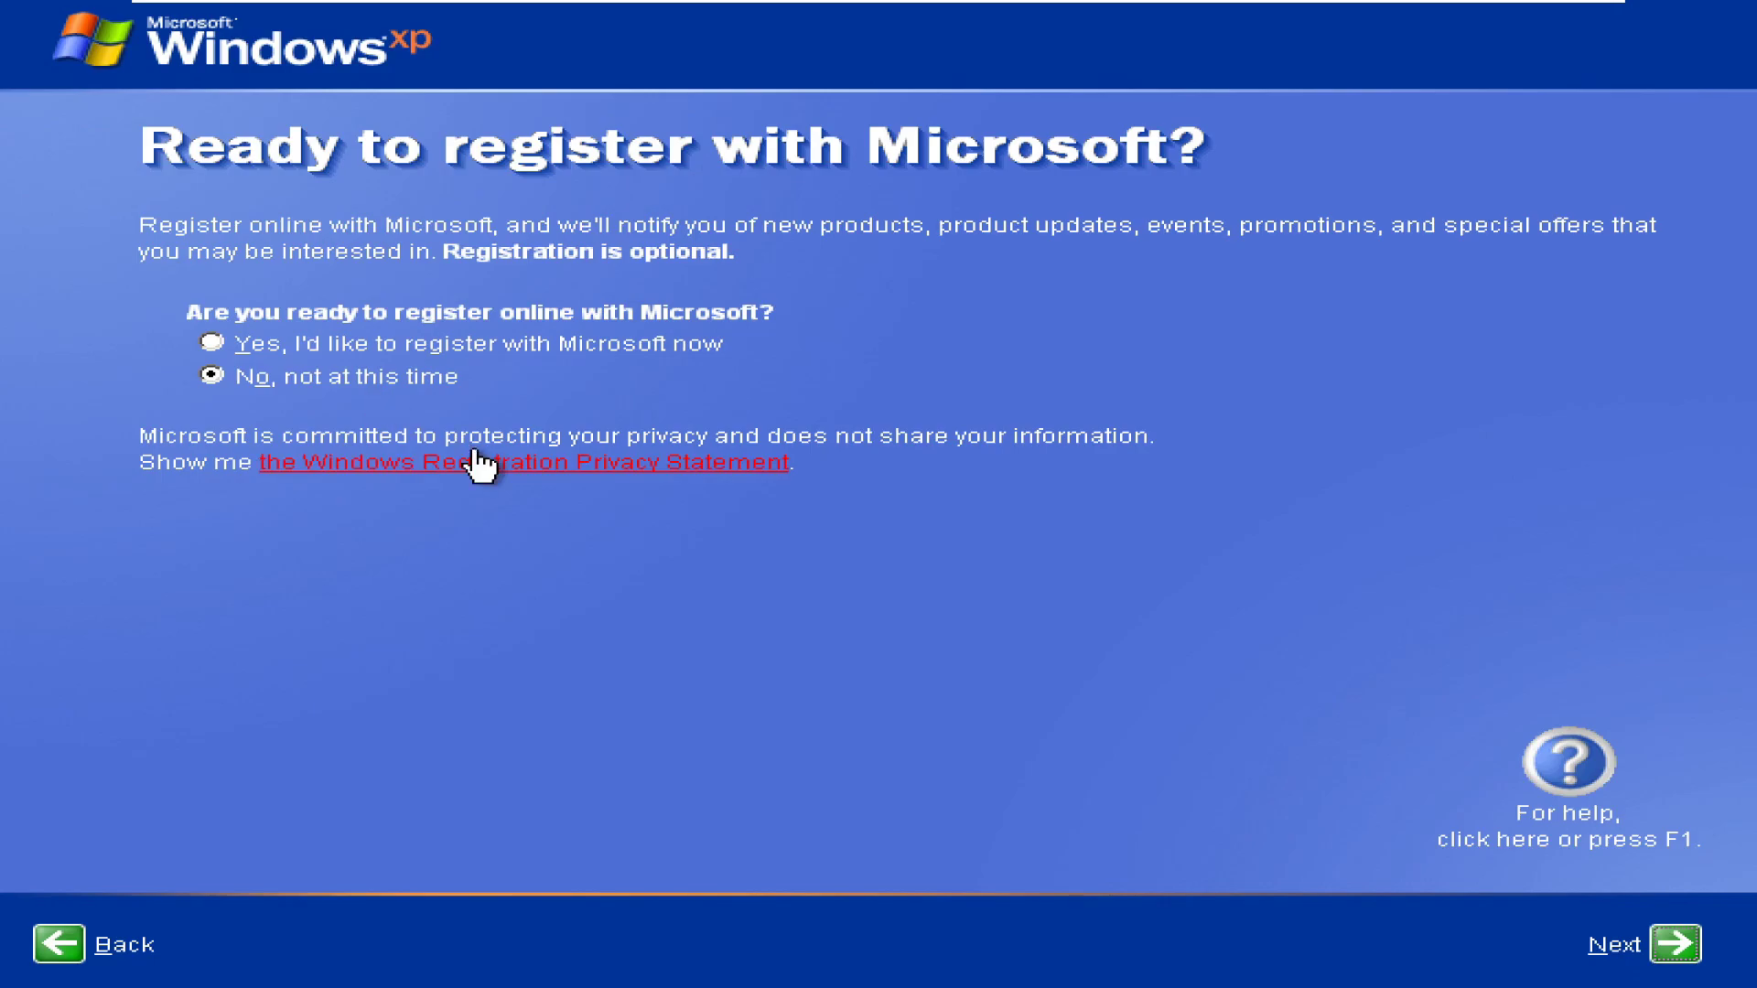
{"action": "left_click", "coordinate": [480, 463]}
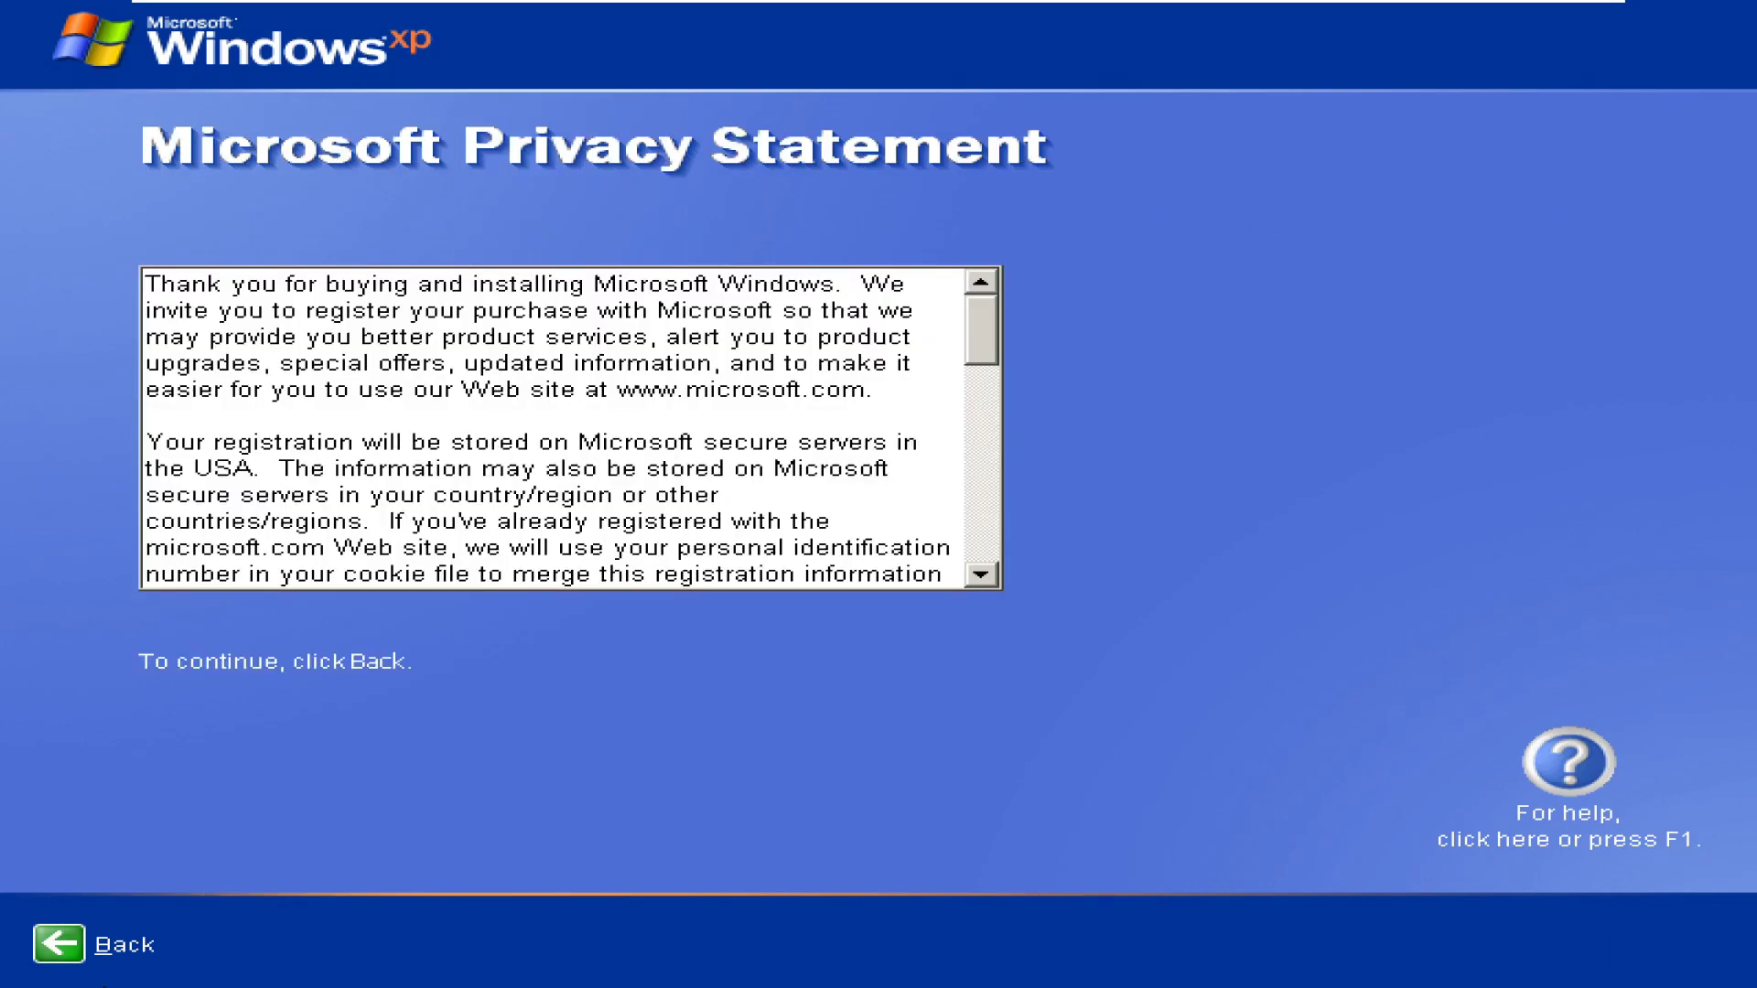
{"action": "left_click", "coordinate": [53, 950]}
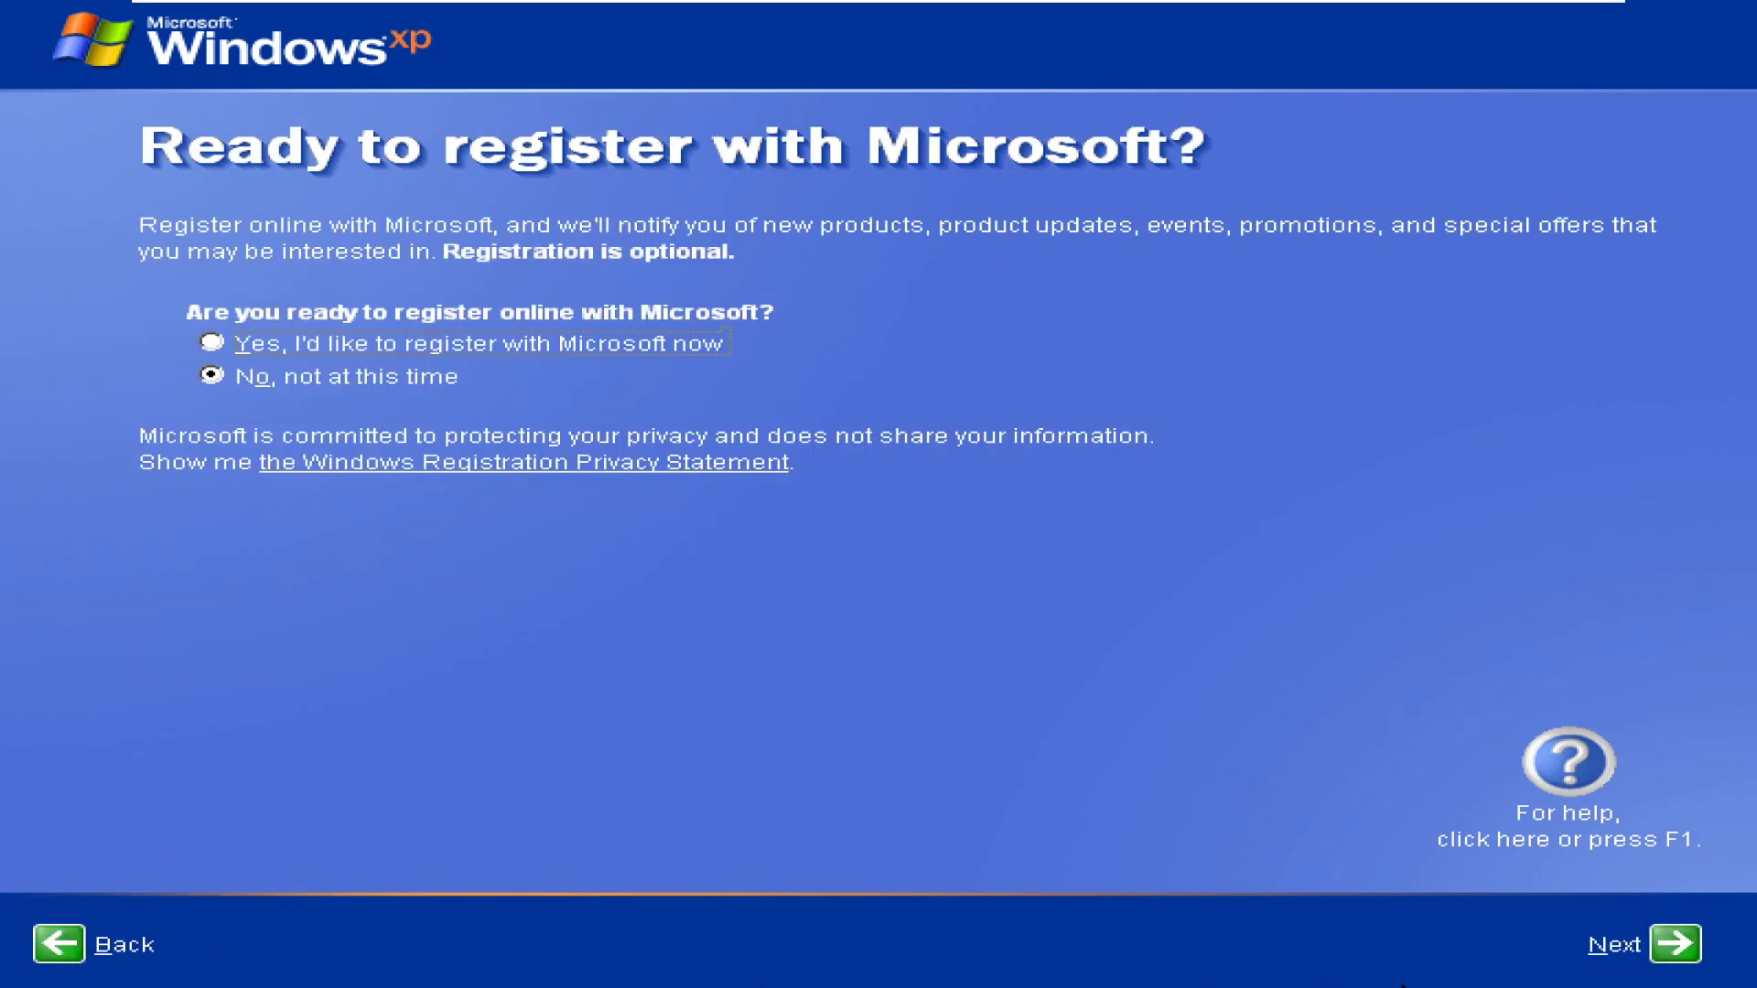
{"action": "left_click", "coordinate": [1682, 934]}
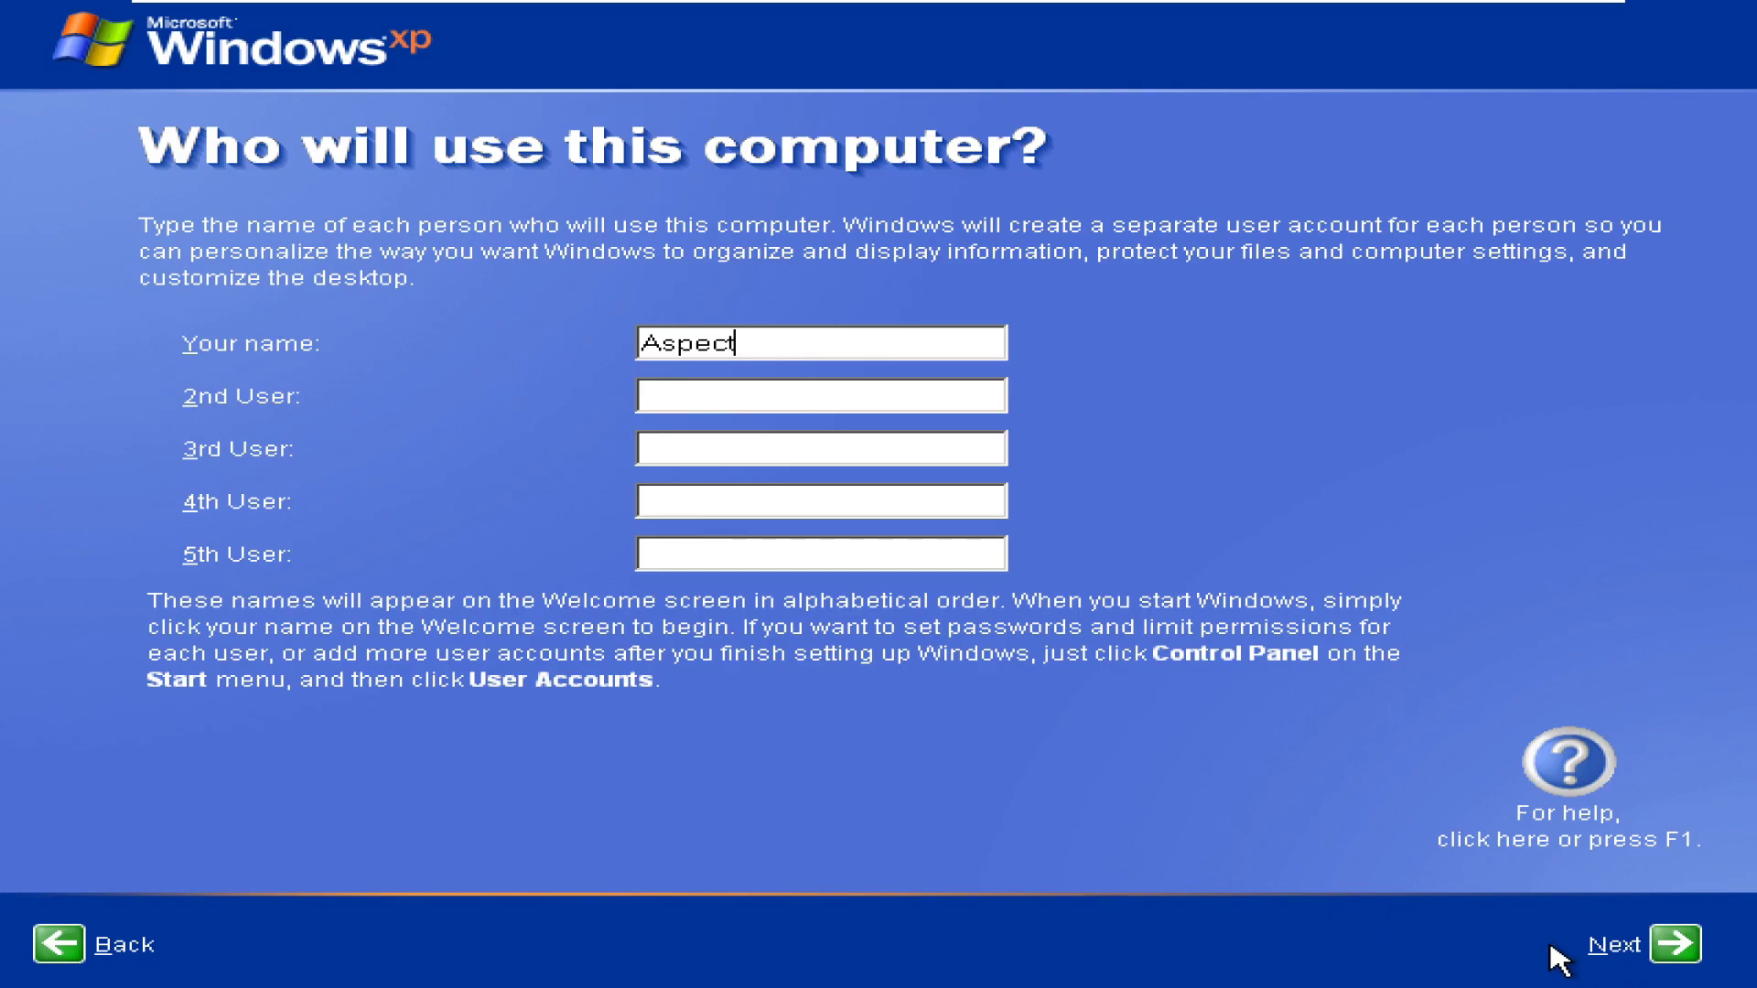
- Enter the user's name as the only account and finish the first-run setup
{"action": "left_click", "coordinate": [1682, 957]}
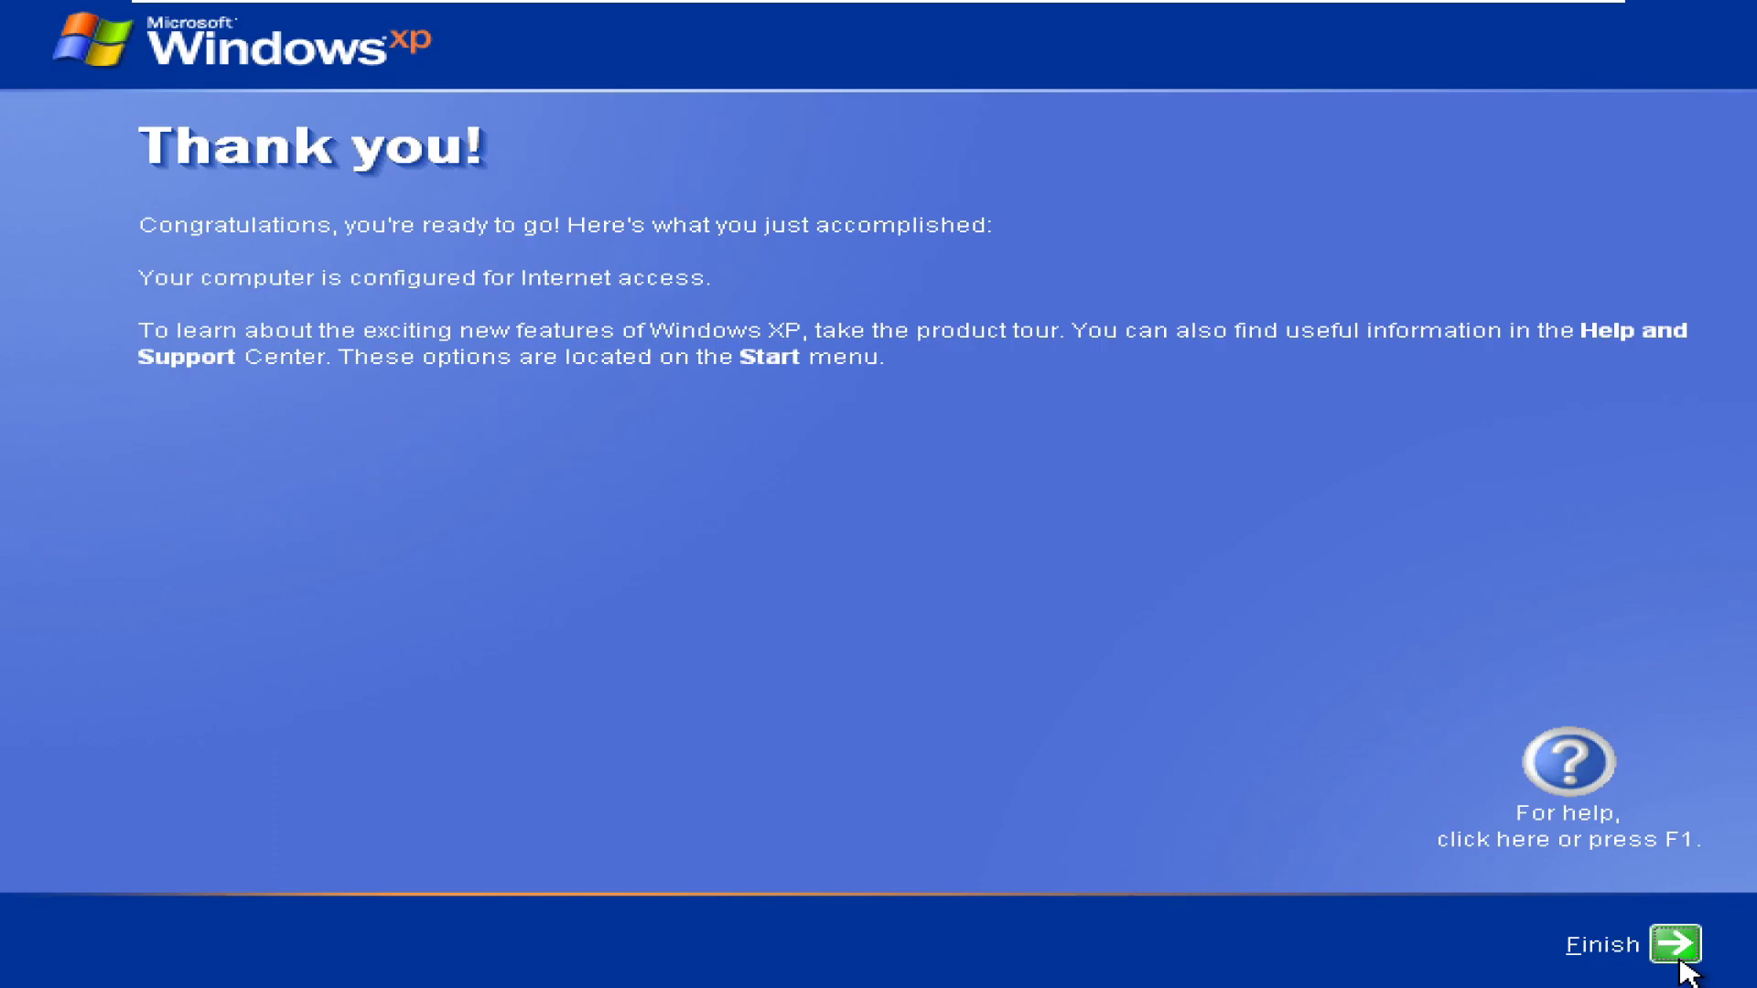
{"action": "left_click", "coordinate": [1682, 961]}
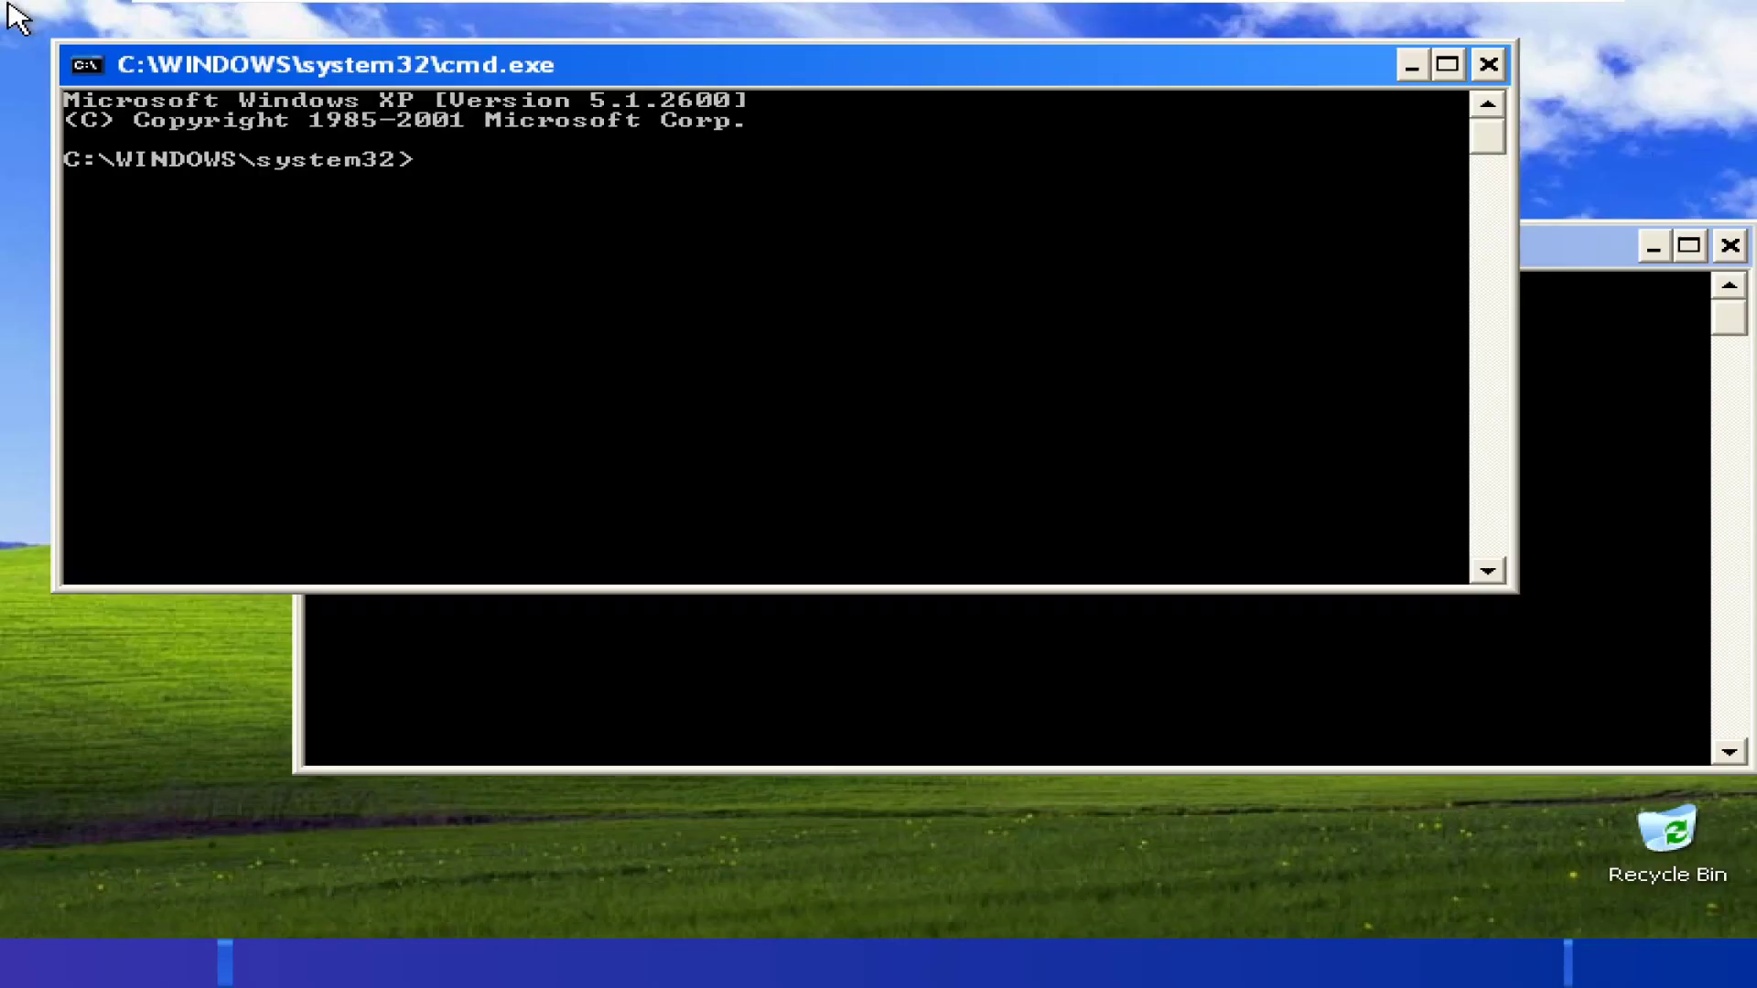
- Run whoami in the front command prompt window on the new desktop
{"action": "key", "text": "super"}
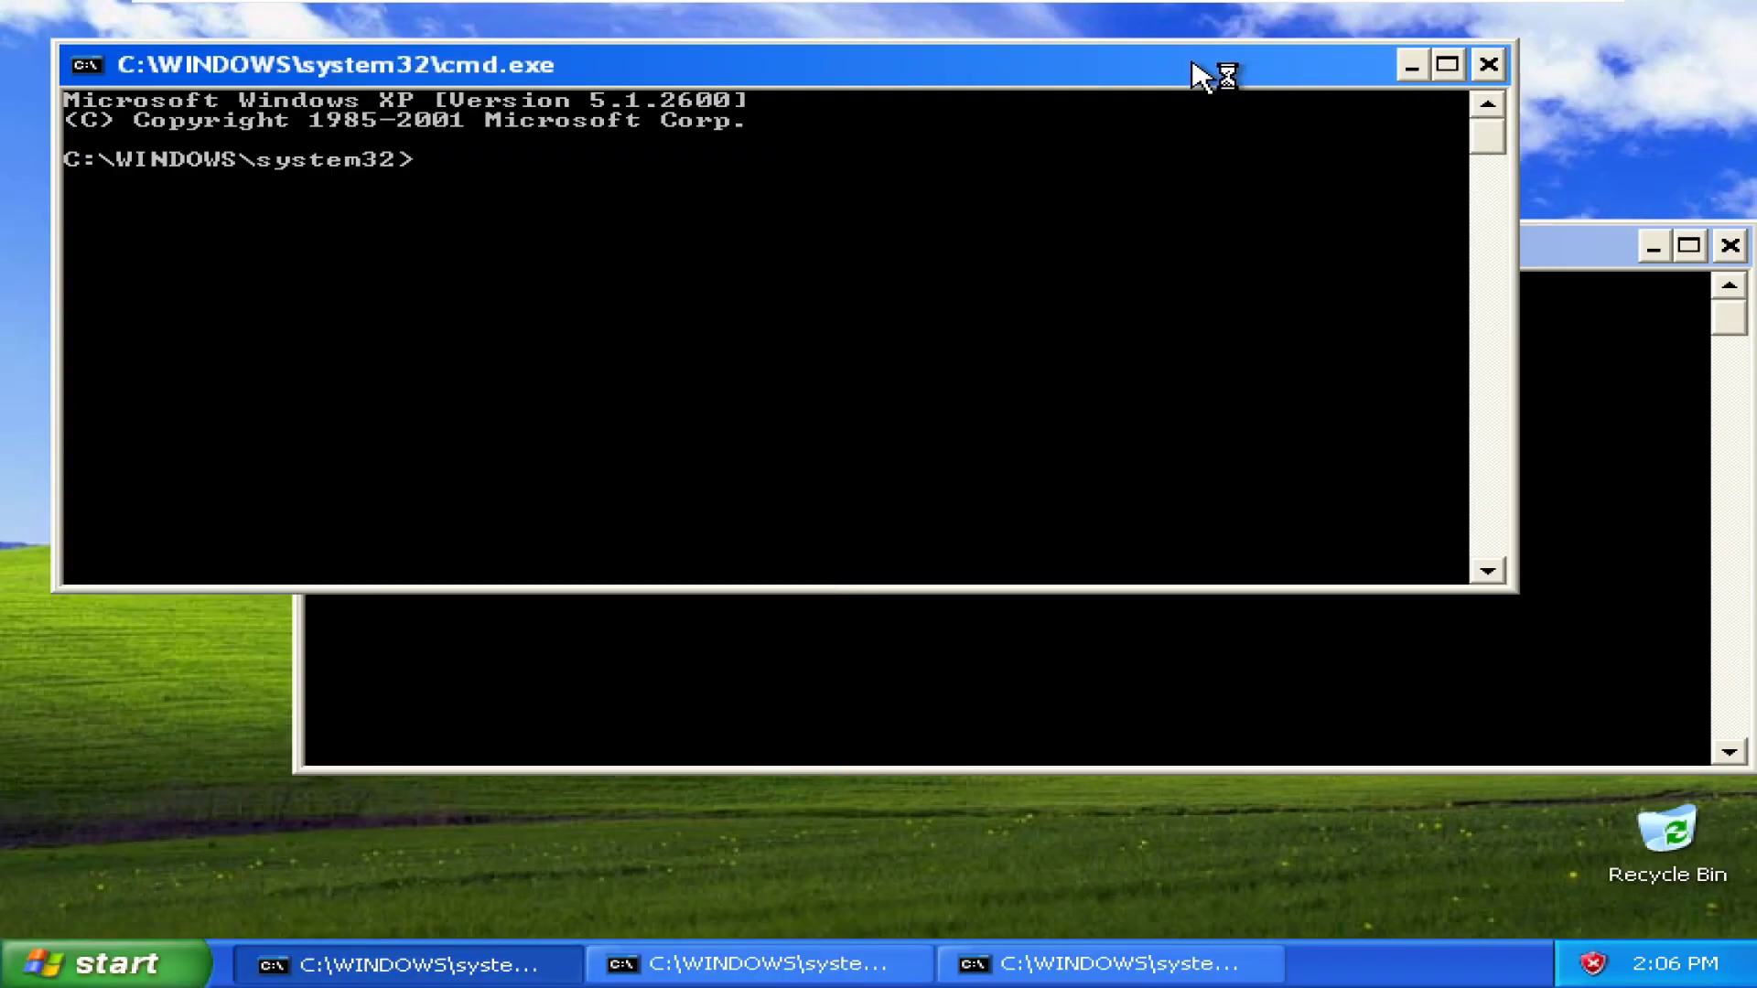
{"action": "key", "text": "super"}
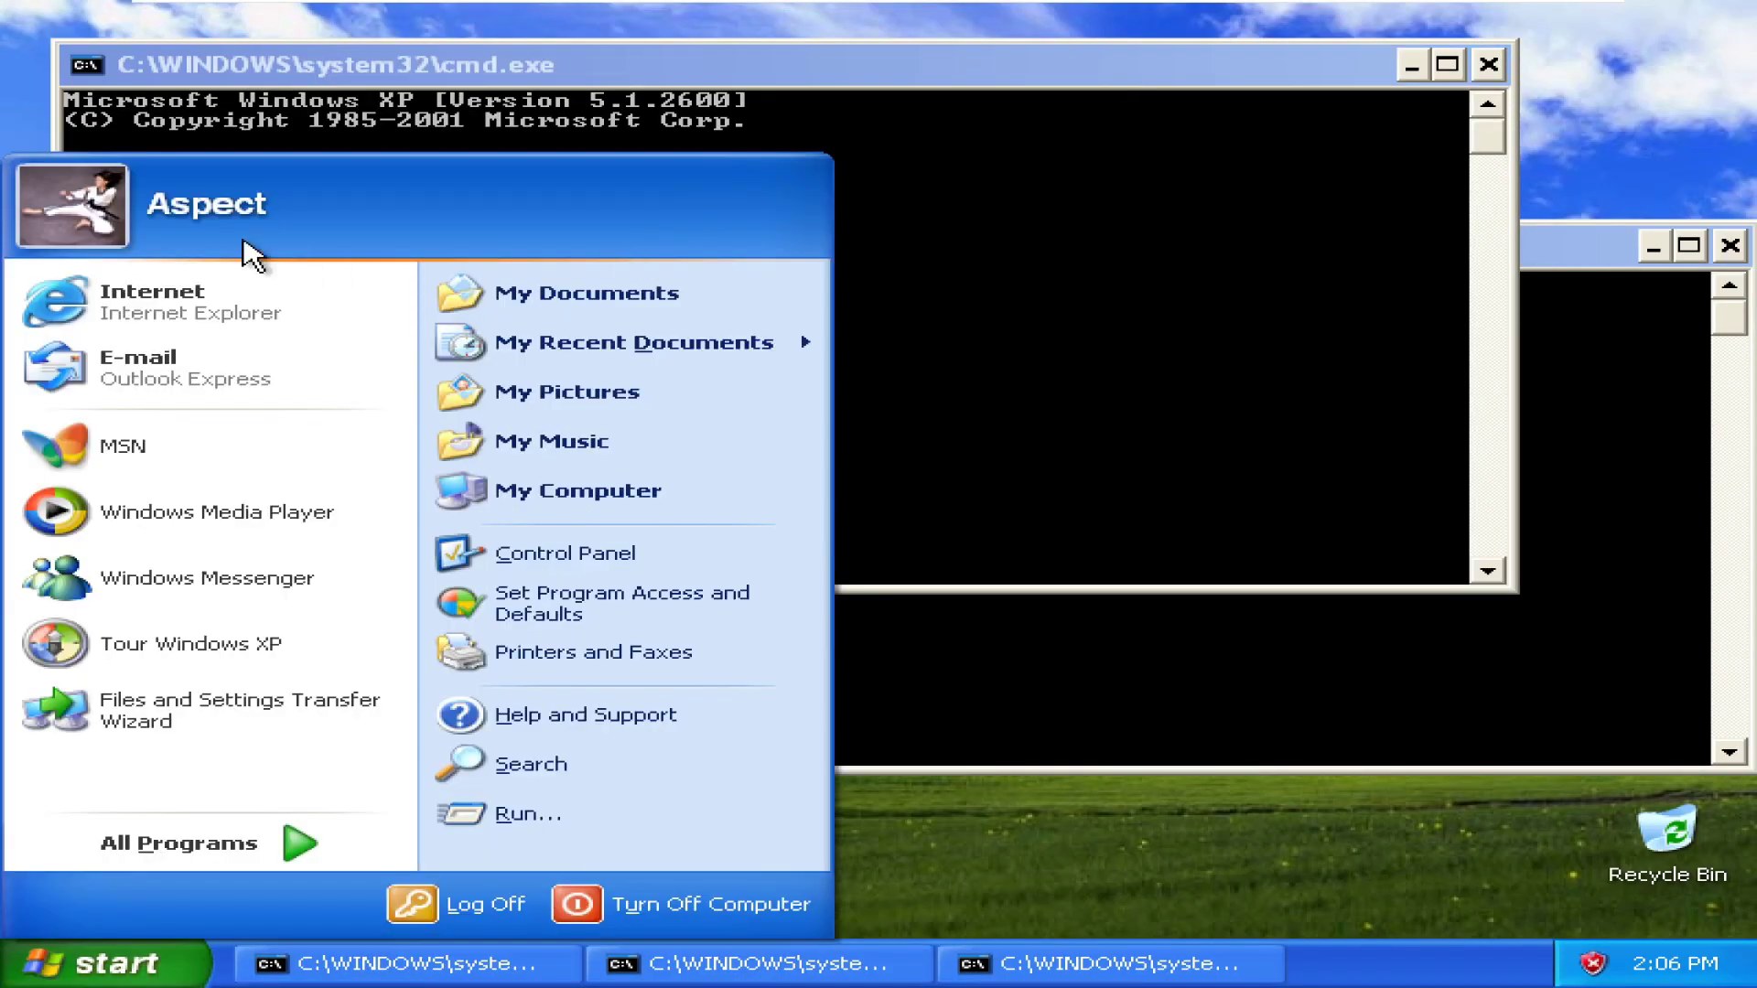
{"action": "key", "text": "super"}
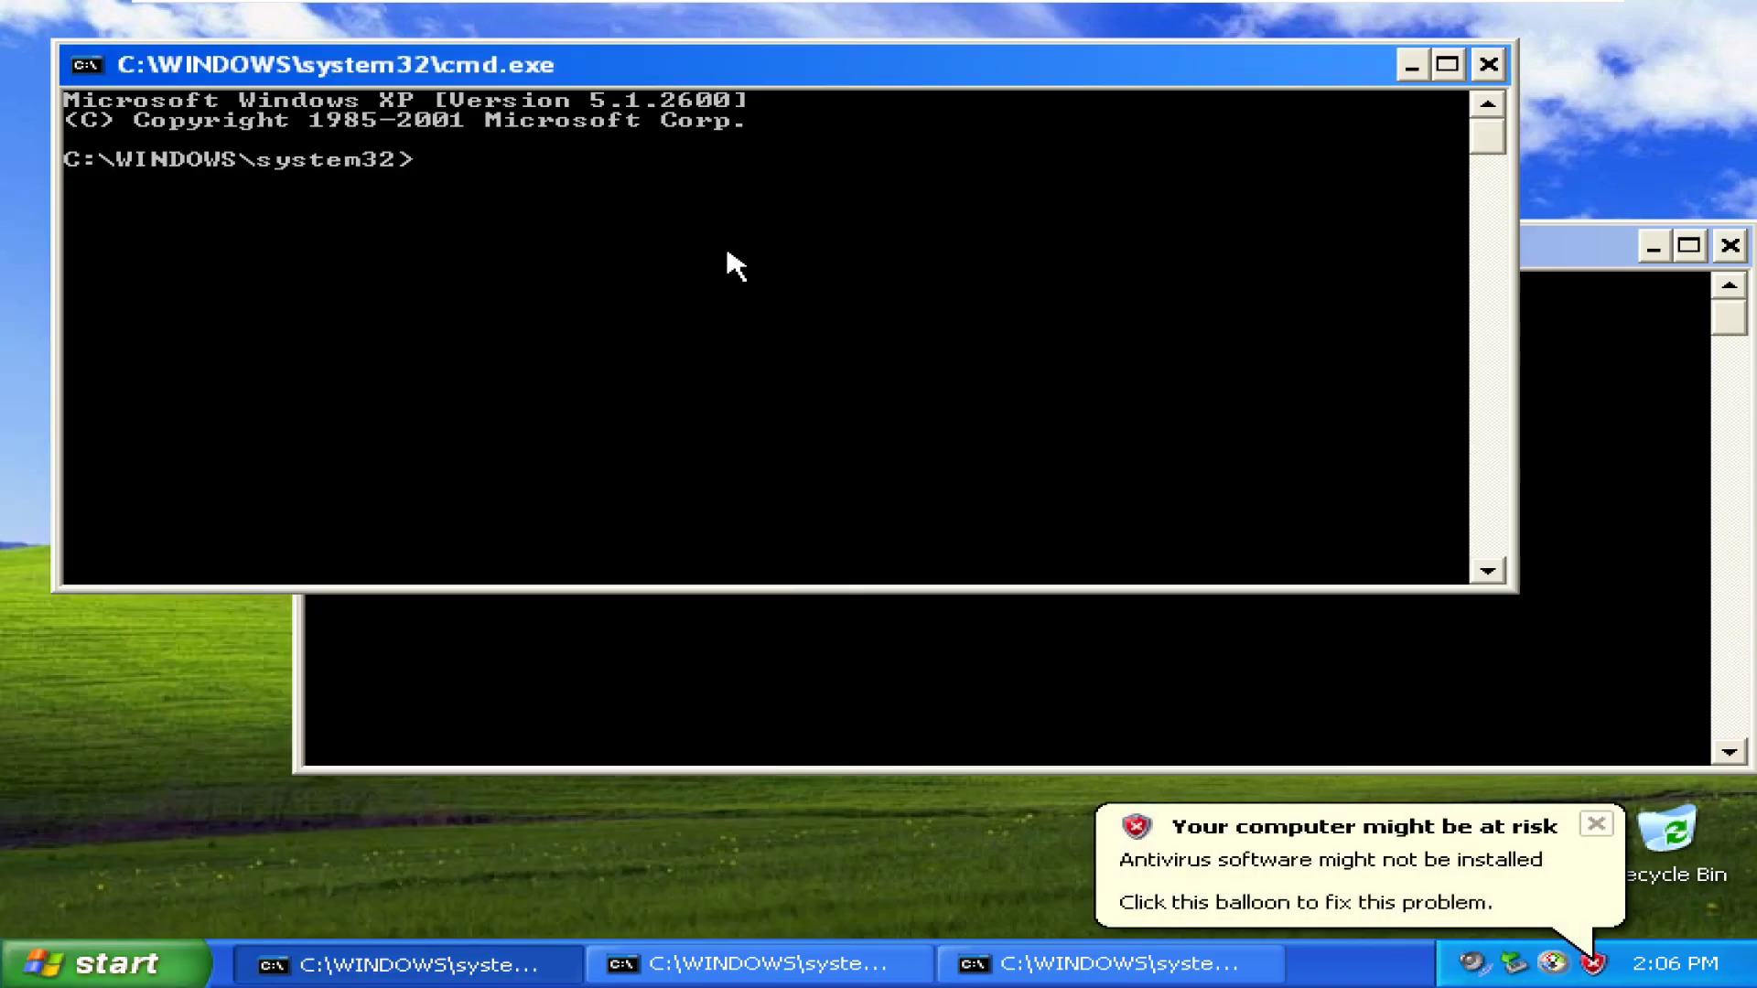
{"action": "type", "text": "whoami"}
{"action": "key", "text": "Return"}
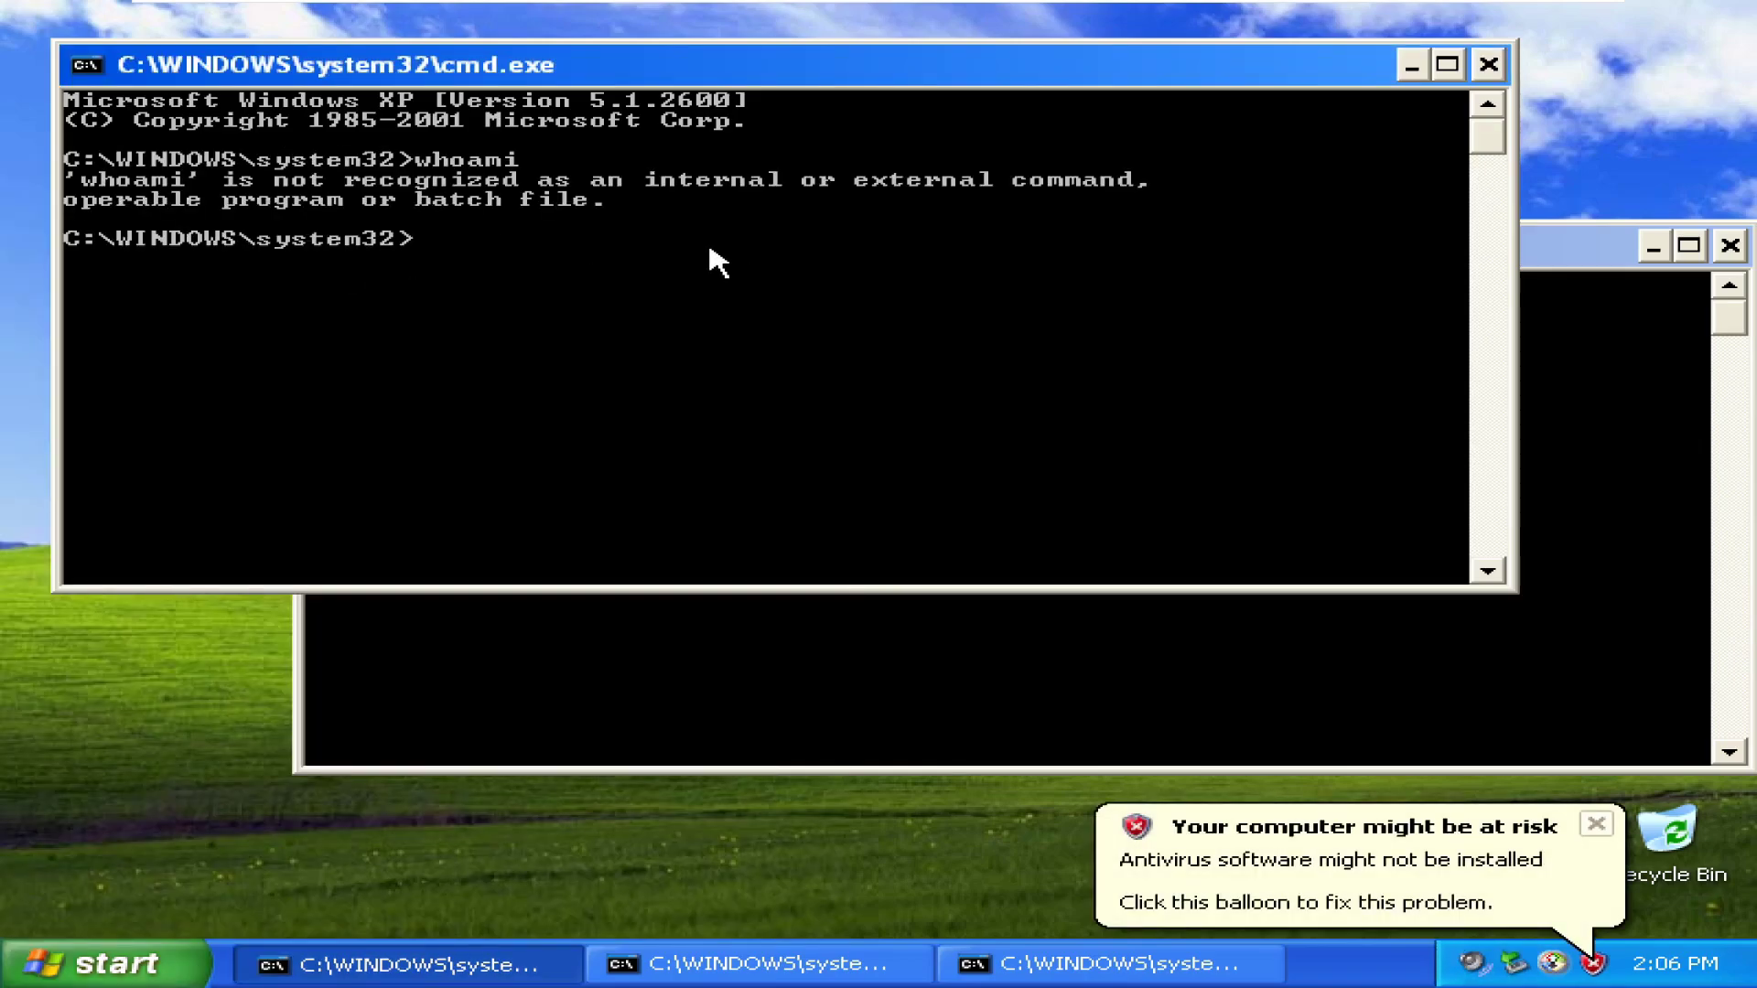
- Close all the open command prompt windows
{"action": "left_click", "coordinate": [1488, 64]}
{"action": "left_click", "coordinate": [1730, 245]}
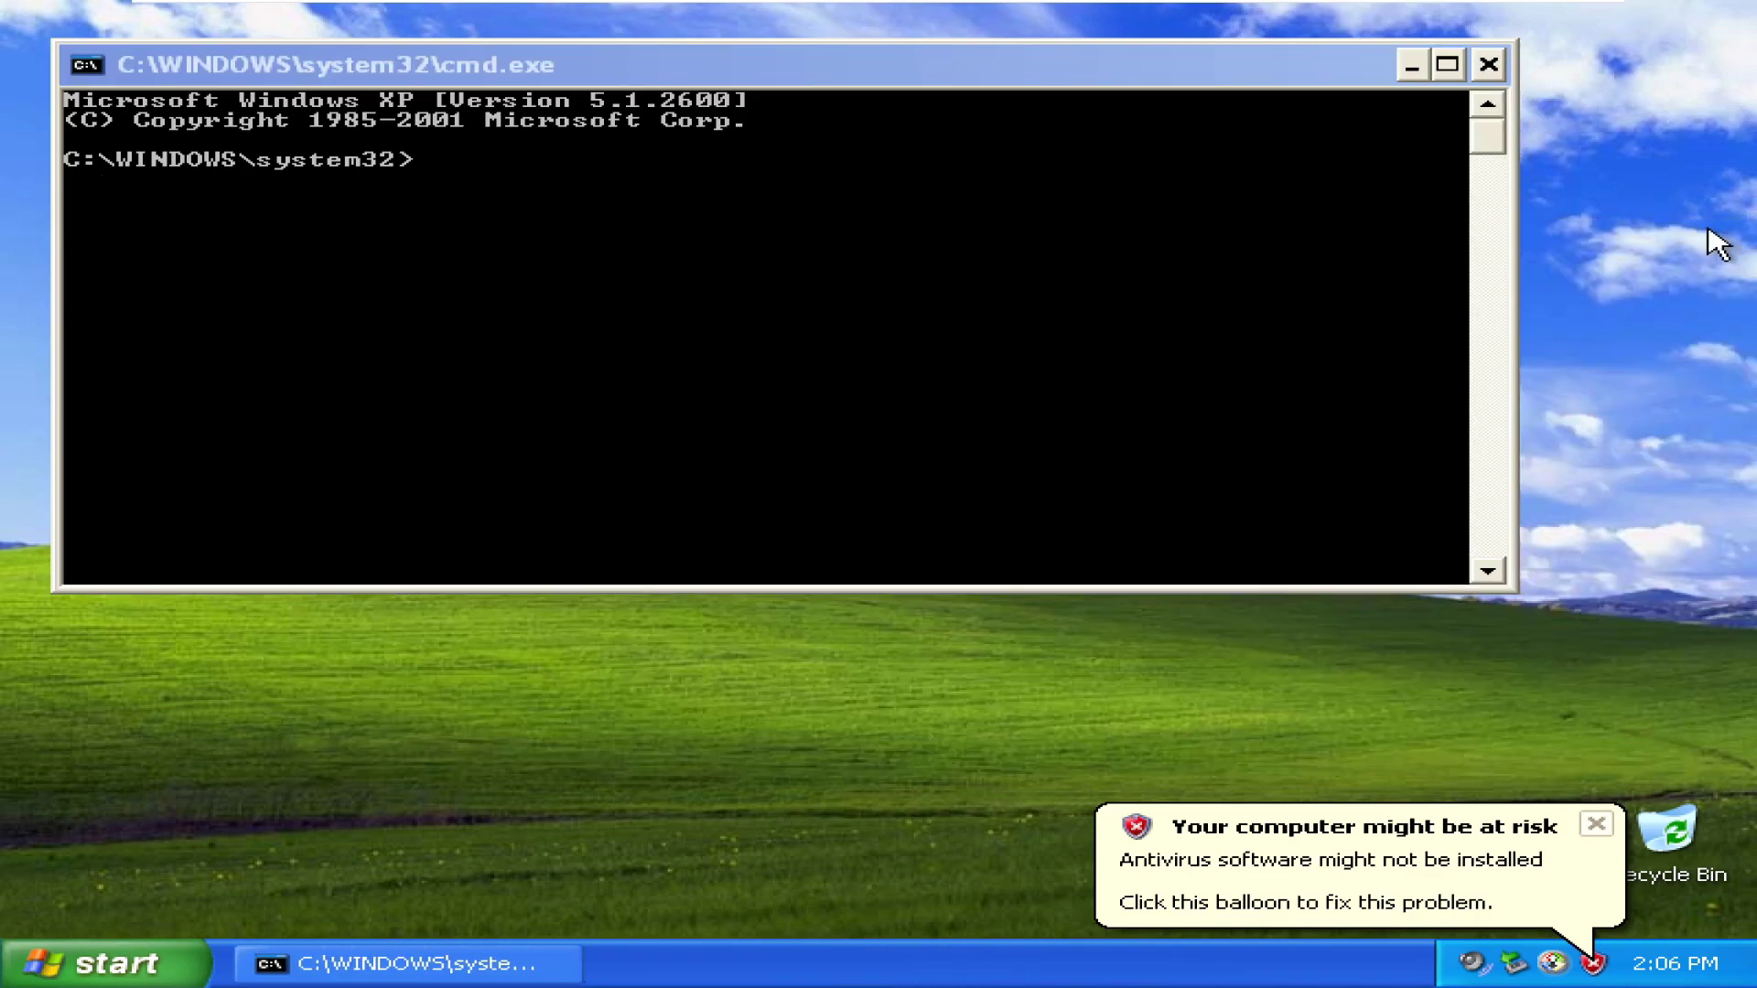
{"action": "left_click", "coordinate": [1499, 86]}
{"action": "left_click", "coordinate": [1490, 65]}
{"action": "left_click_drag", "start_coordinate": [1460, 123], "coordinate": [122, 925]}
{"action": "left_click", "coordinate": [122, 929]}
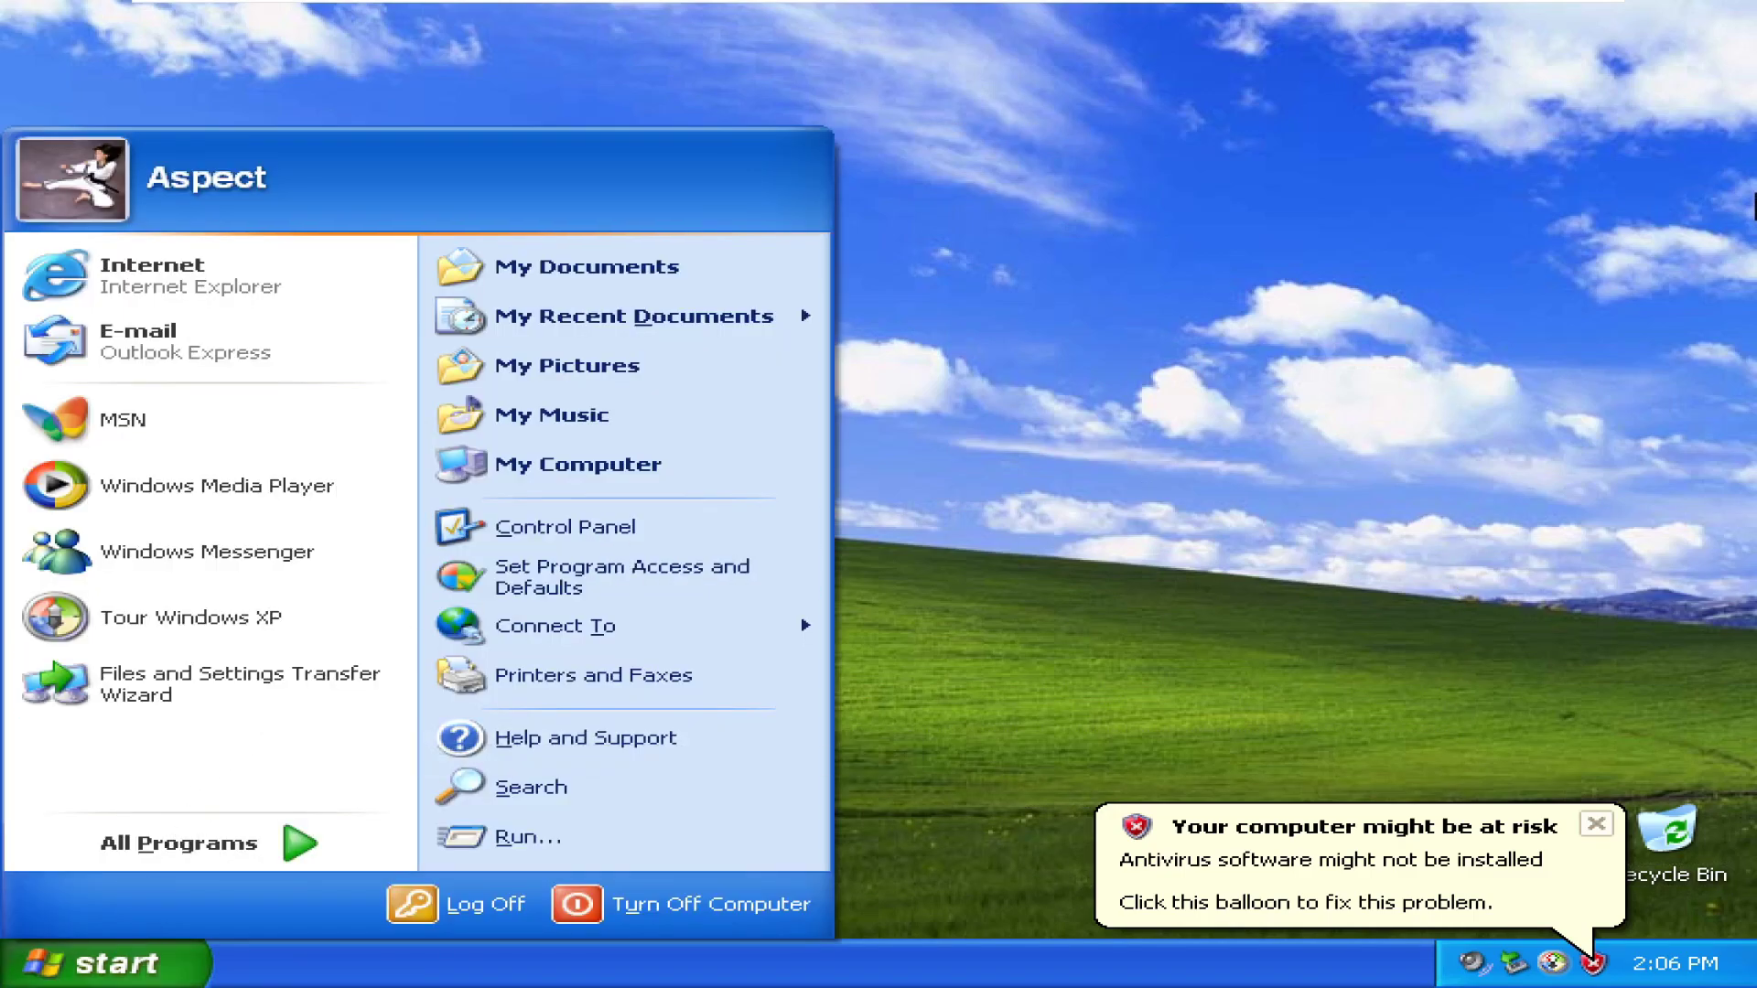
{"action": "left_click", "coordinate": [1587, 194]}
{"action": "left_click_drag", "start_coordinate": [820, 509], "coordinate": [886, 522]}
{"action": "left_click_drag", "start_coordinate": [604, 641], "coordinate": [1587, 311]}
{"action": "left_click_drag", "start_coordinate": [1397, 352], "coordinate": [1579, 585]}
- Set the screen resolution to 1366 by 768 pixels, keep it, and move the Recycle Bin to the desktop's lower-right corner
{"action": "right_click", "coordinate": [580, 595]}
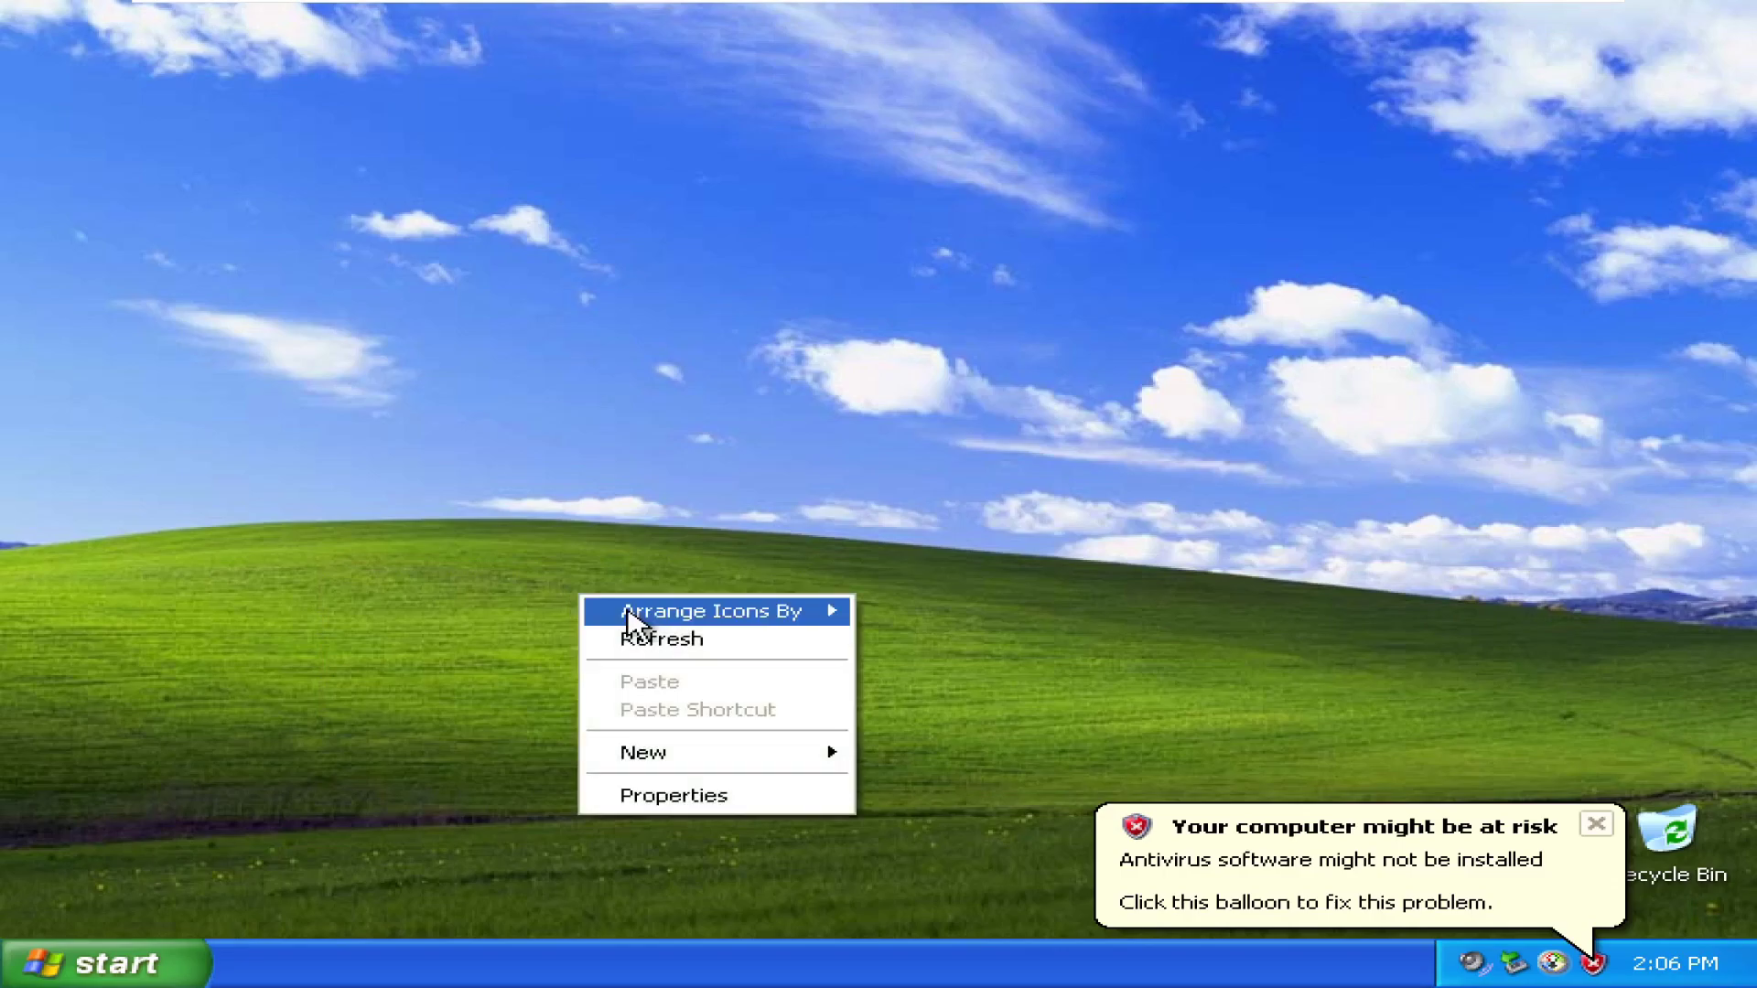
{"action": "left_click", "coordinate": [641, 798]}
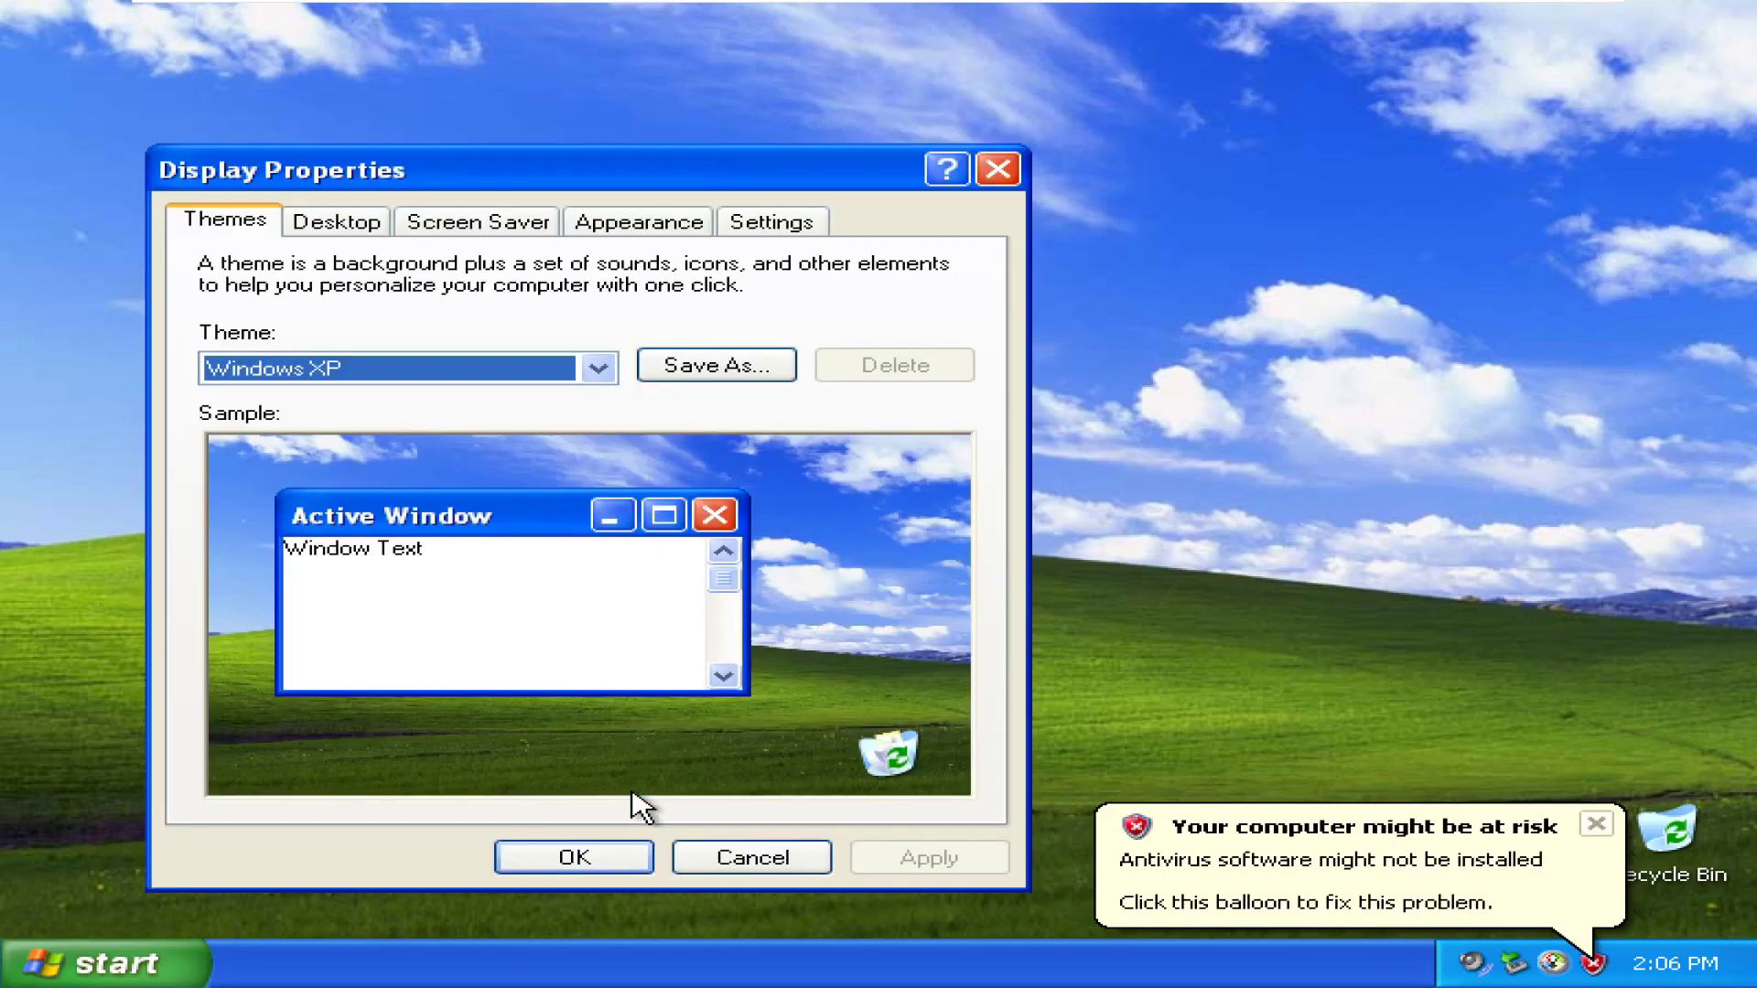
{"action": "left_click", "coordinate": [780, 220]}
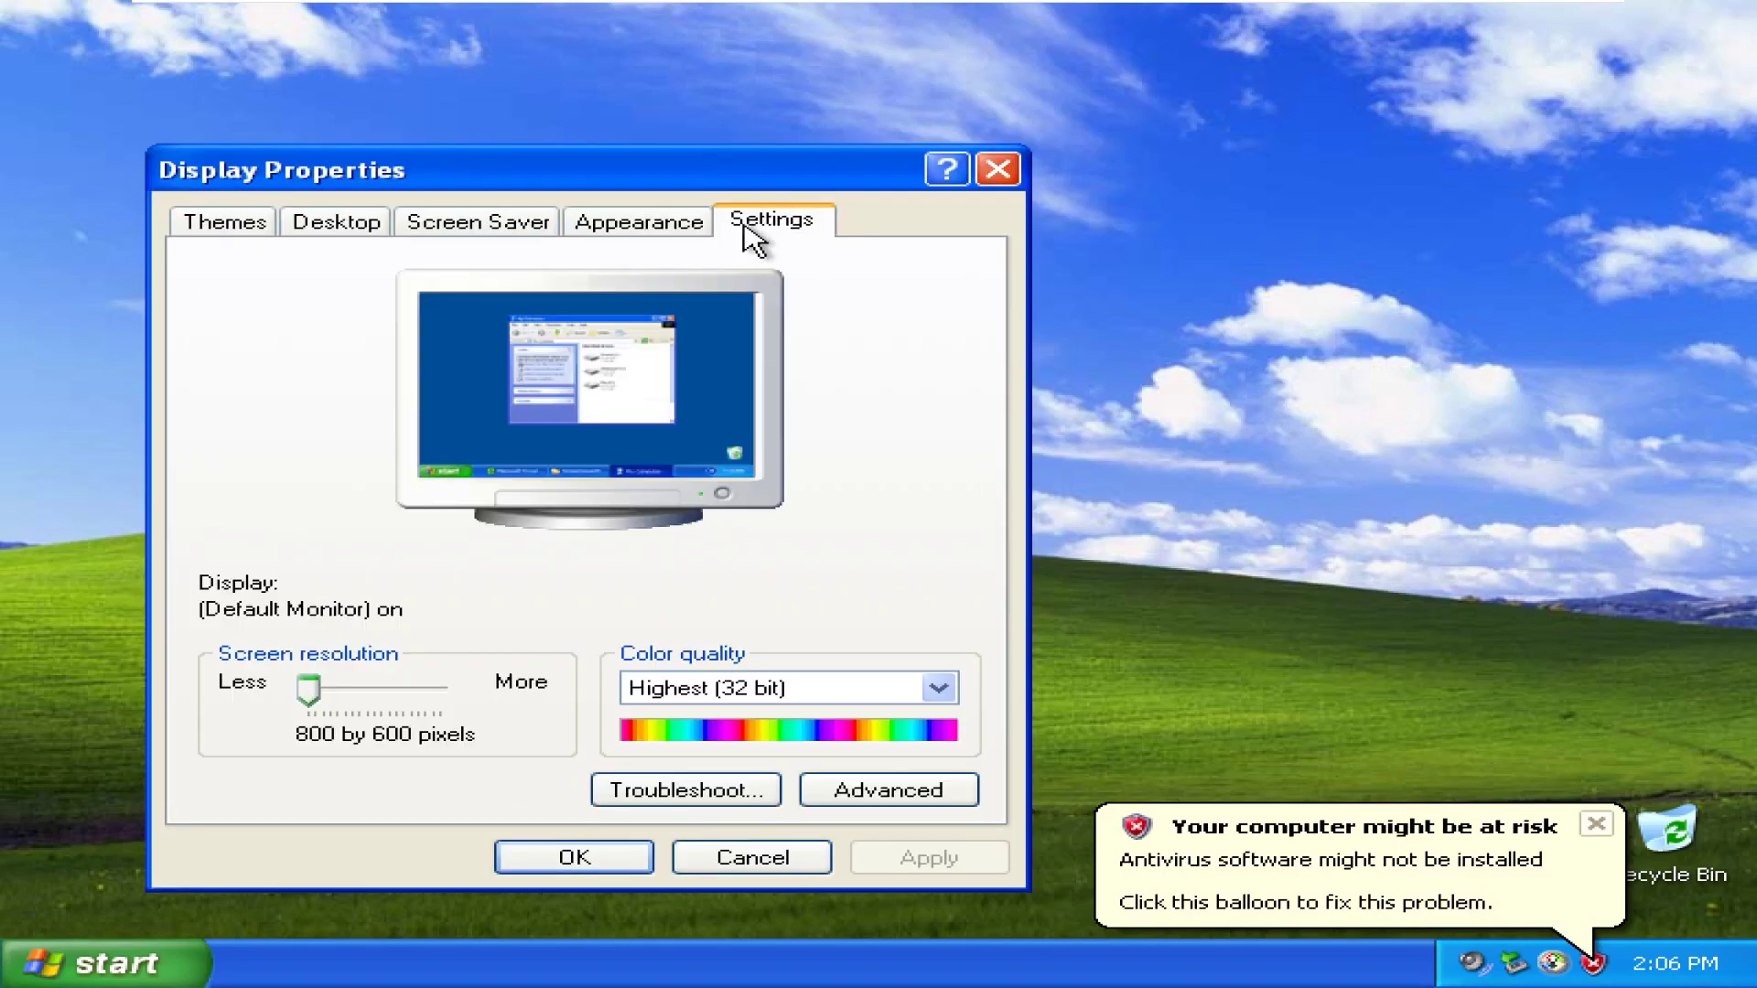
{"action": "left_click_drag", "start_coordinate": [309, 687], "coordinate": [358, 696]}
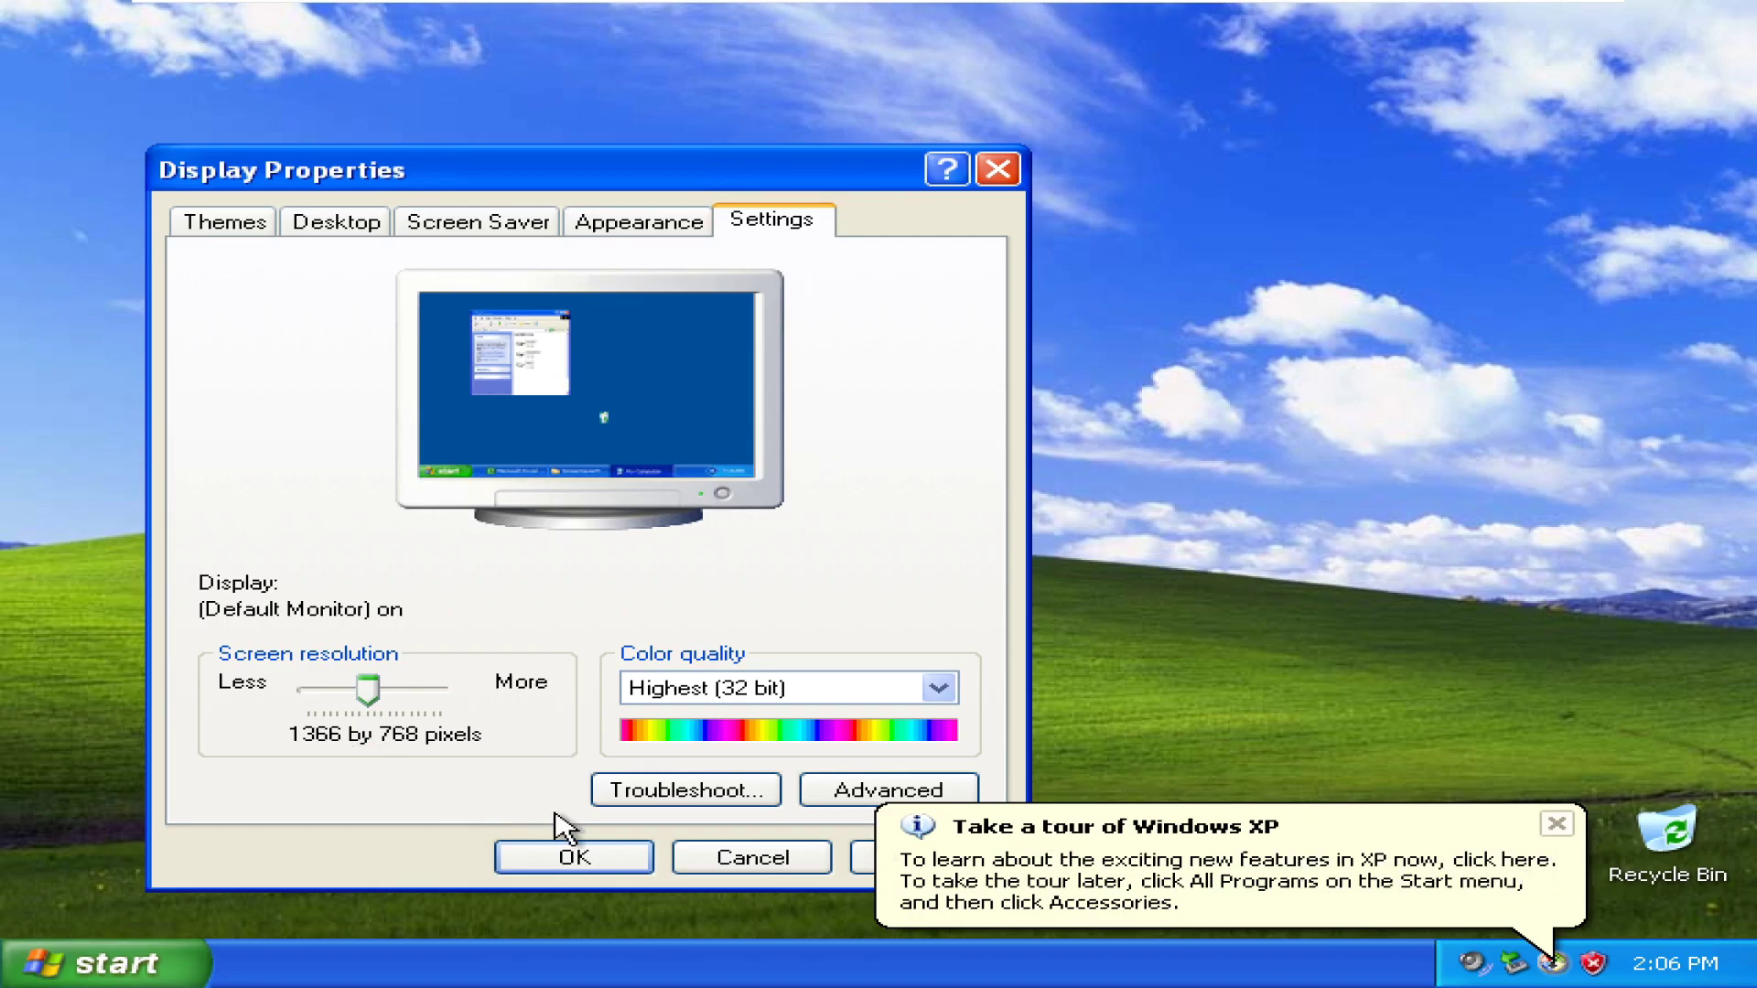
{"action": "left_click", "coordinate": [542, 842]}
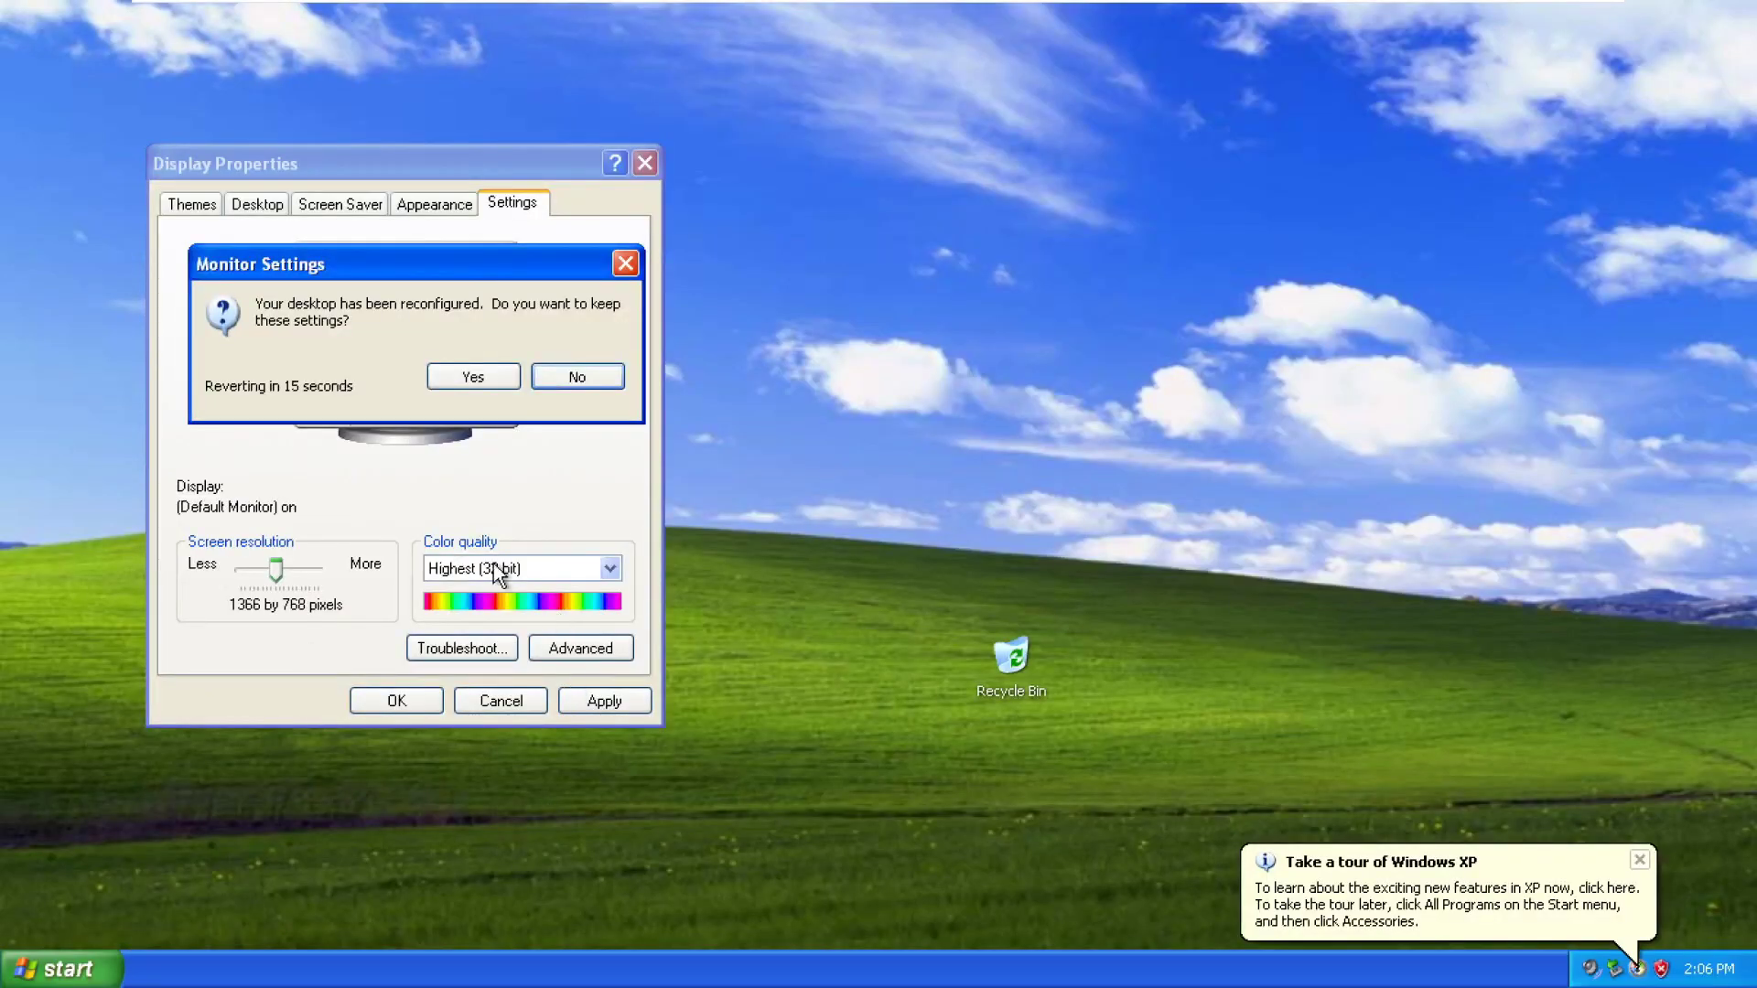
{"action": "left_click", "coordinate": [469, 378]}
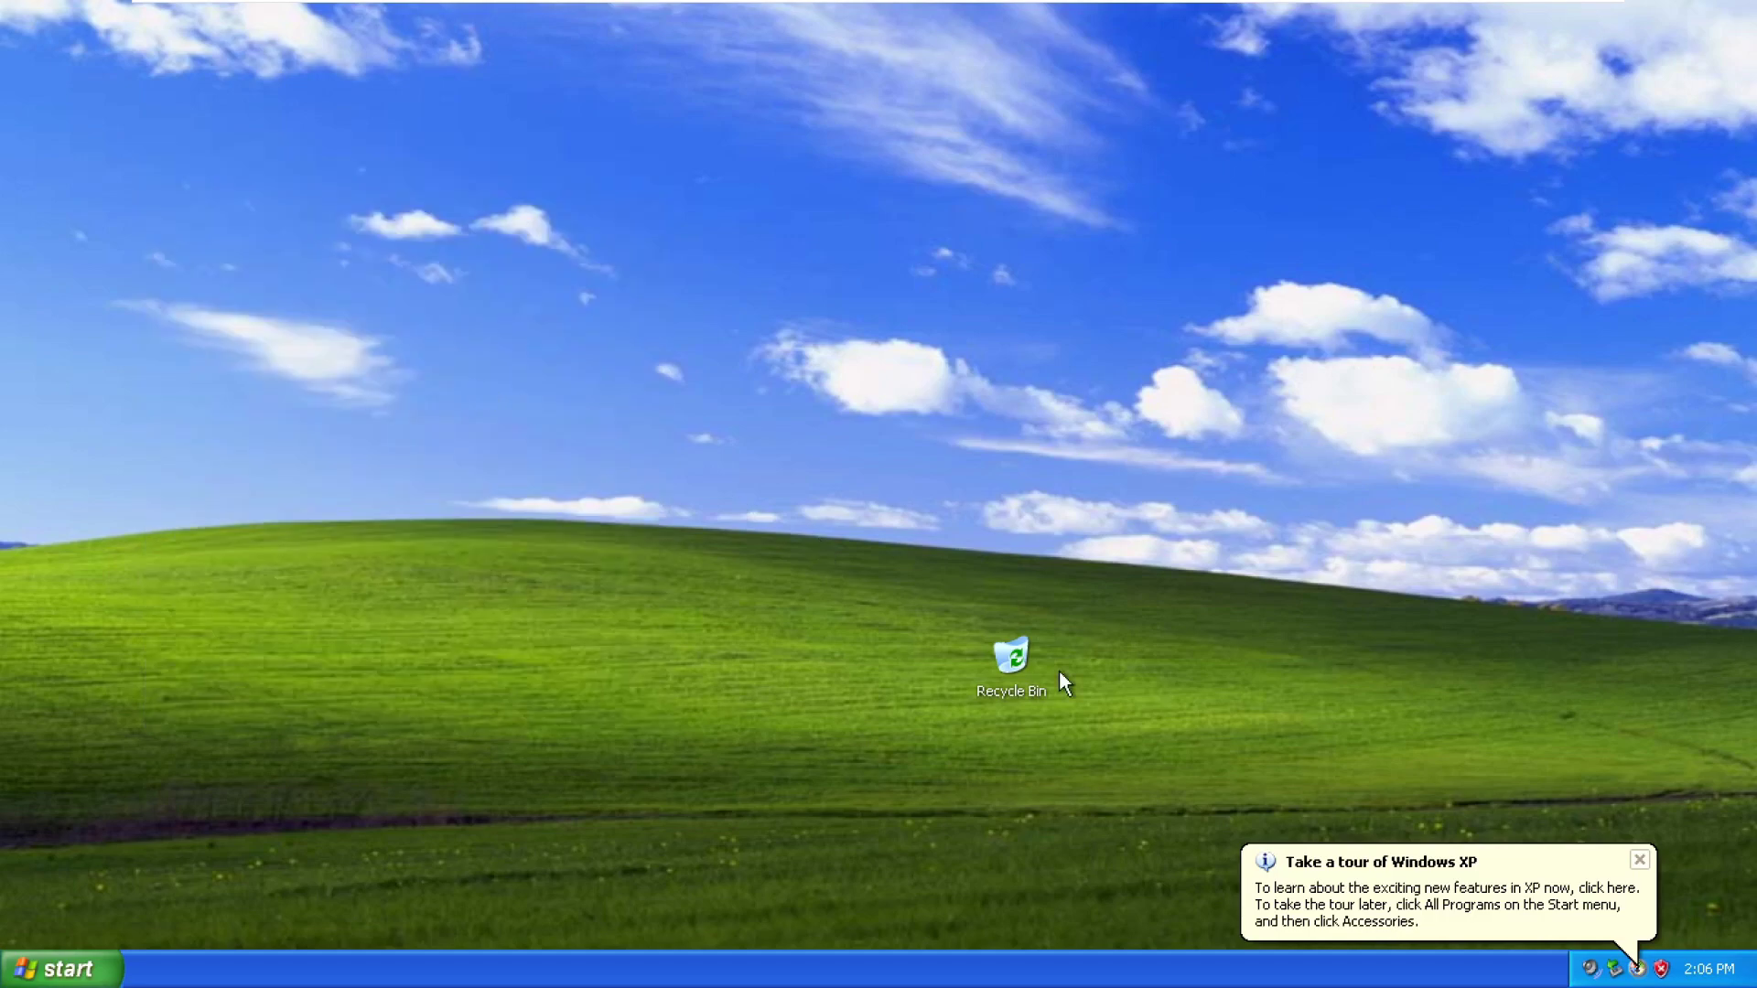
{"action": "left_click_drag", "start_coordinate": [994, 672], "coordinate": [1736, 906]}
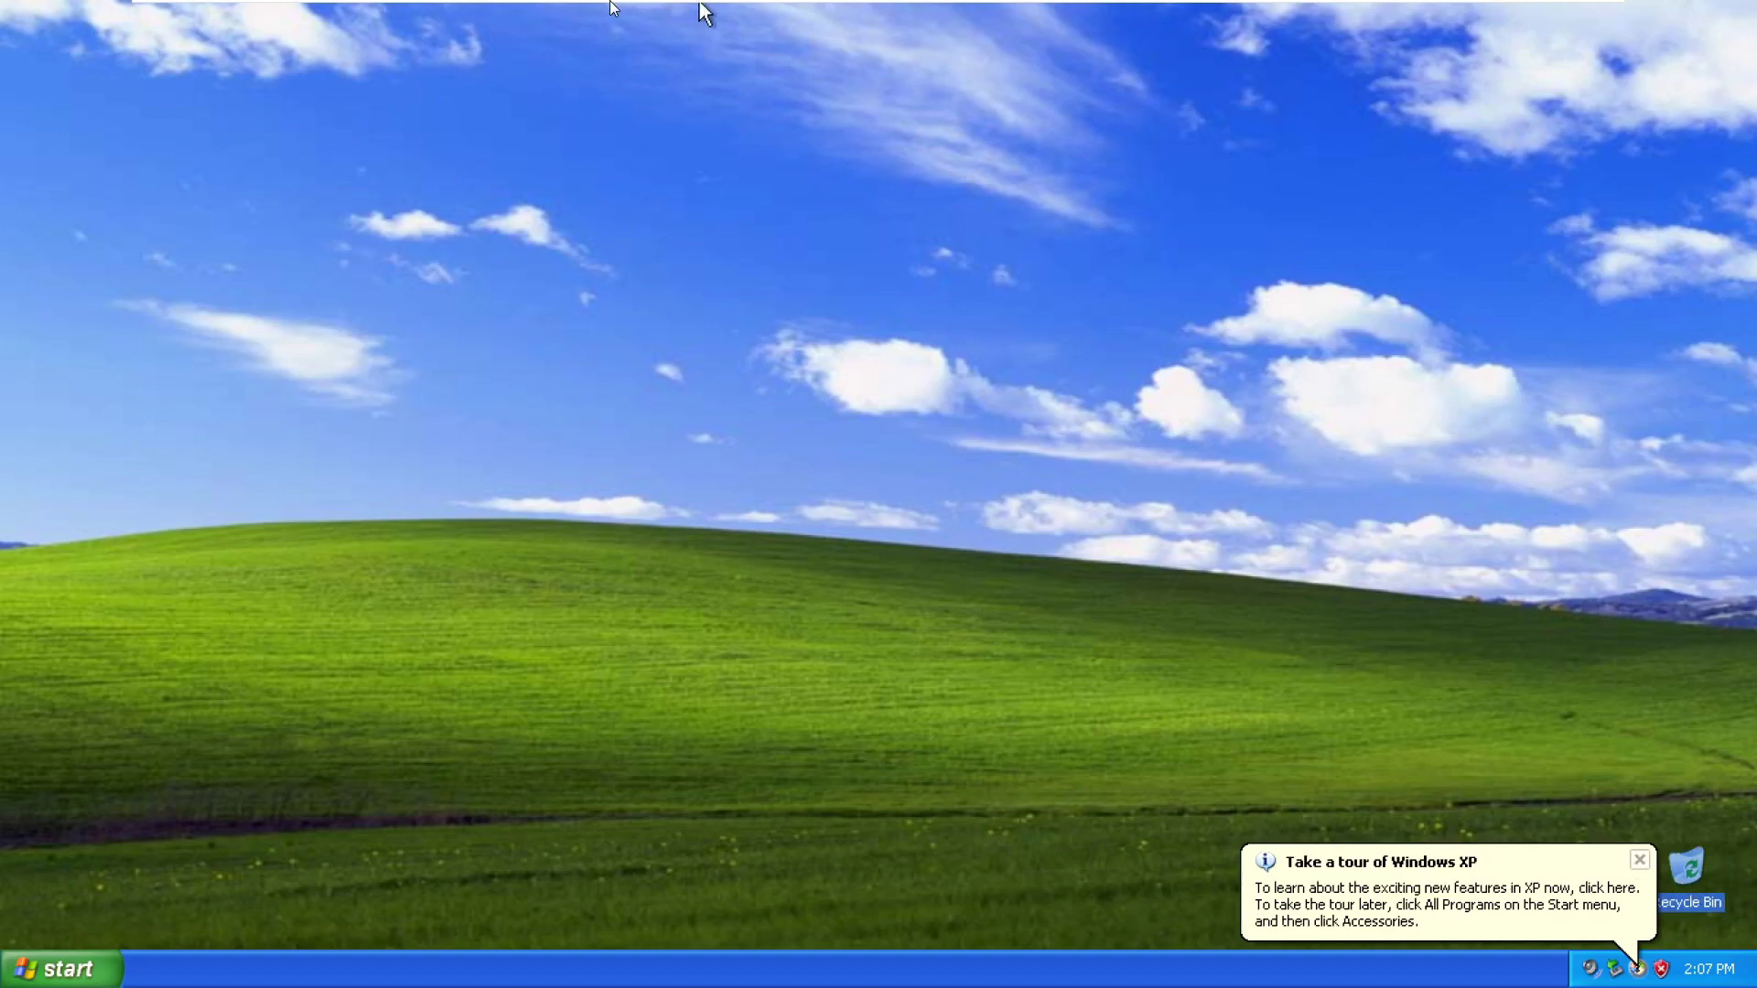
- Start the VMware Tools installation for the Windows XP virtual machine
{"action": "mouse_move", "coordinate": [611, 4]}
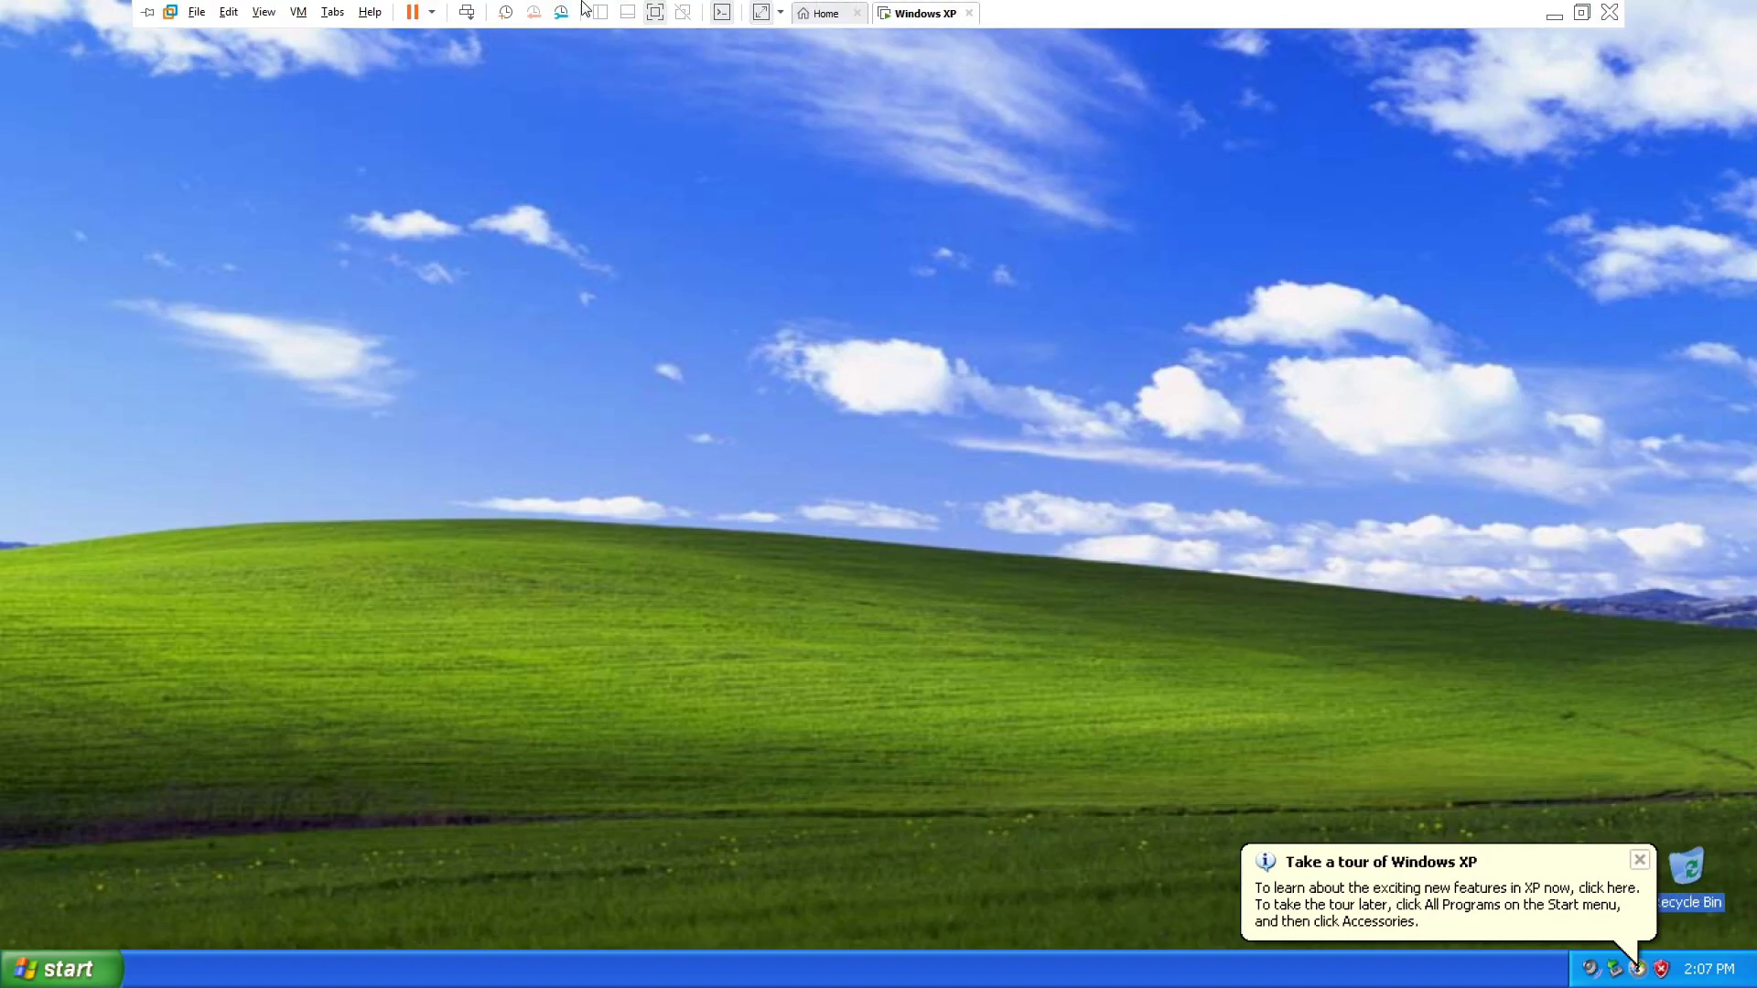
{"action": "left_click", "coordinate": [302, 8]}
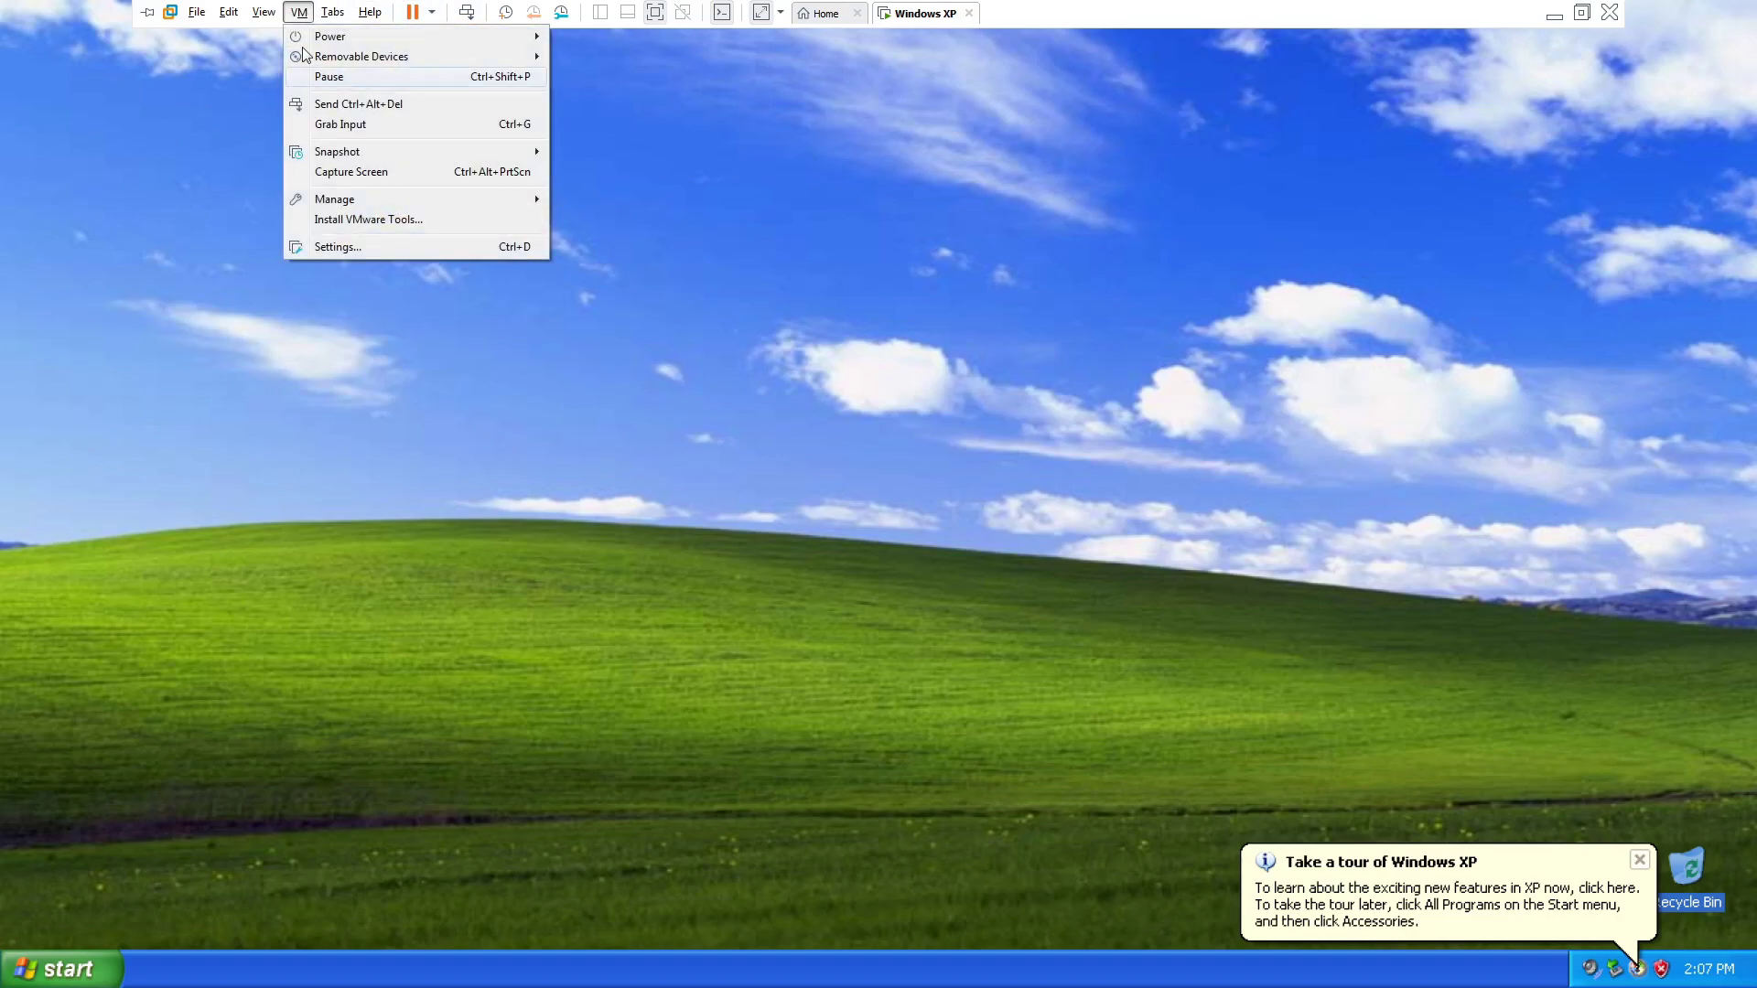
{"action": "left_click", "coordinate": [370, 223]}
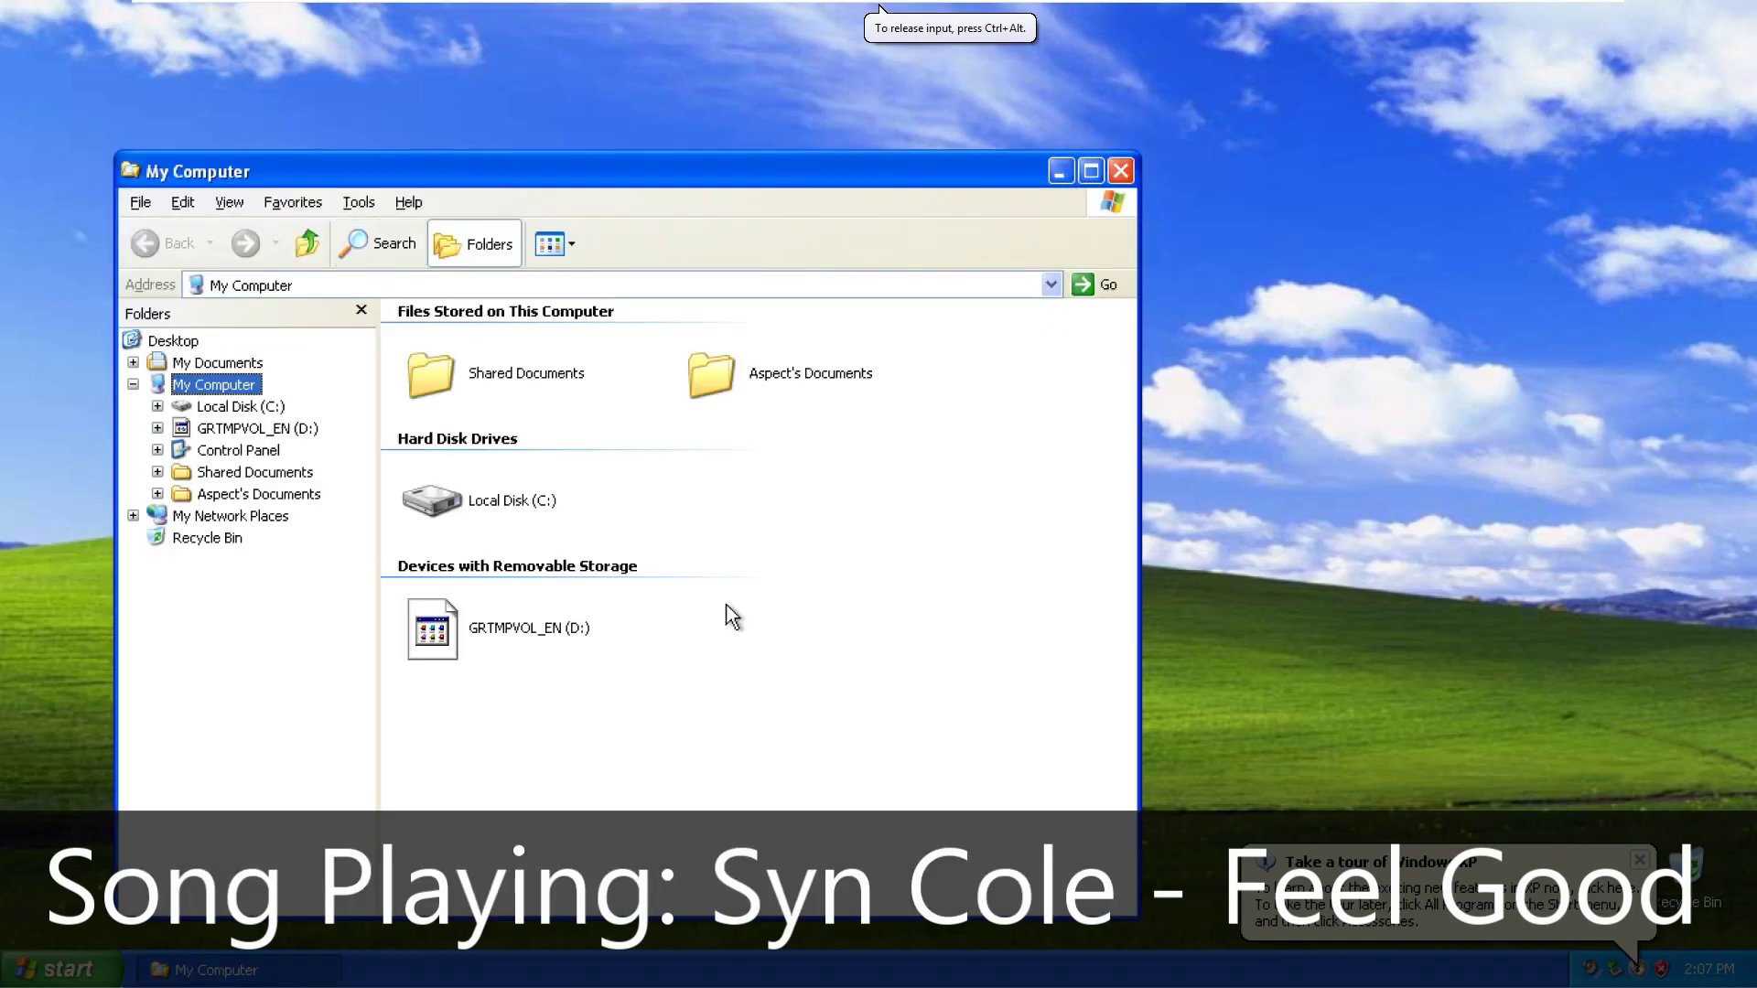
- View the General, Computer Name and Remote pages of System Properties from My Computer, and close the dialog
{"action": "right_click", "coordinate": [777, 682]}
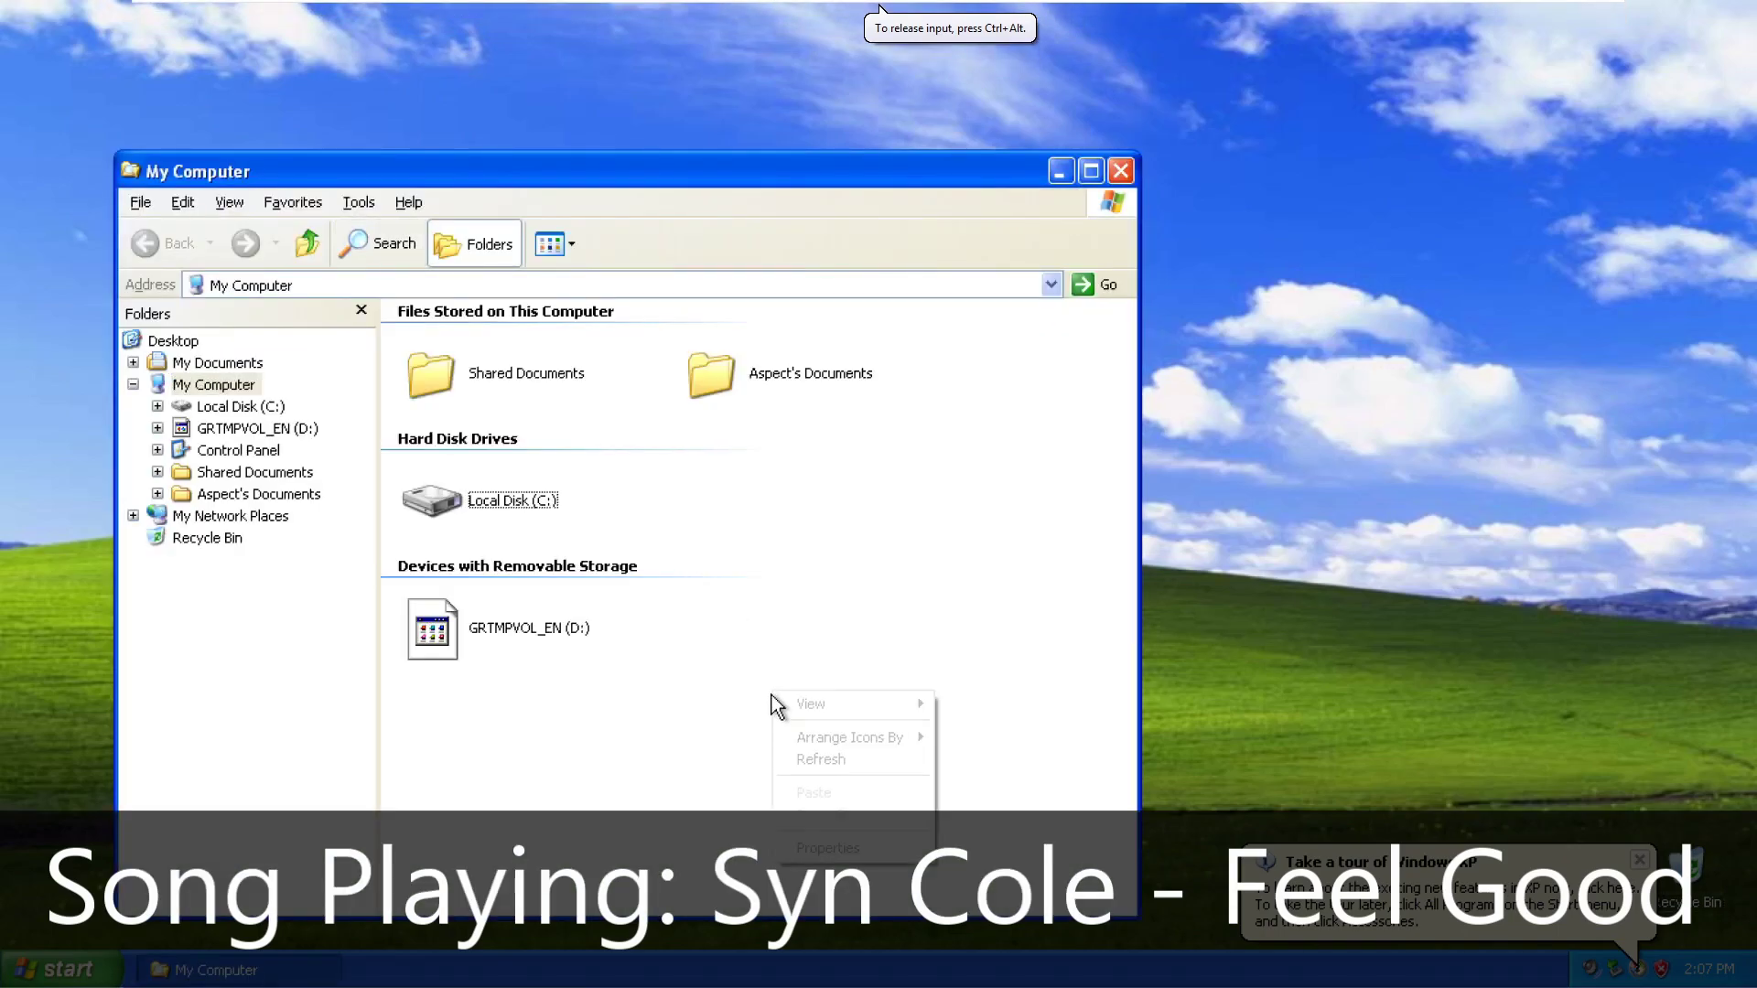
{"action": "left_click", "coordinate": [806, 851]}
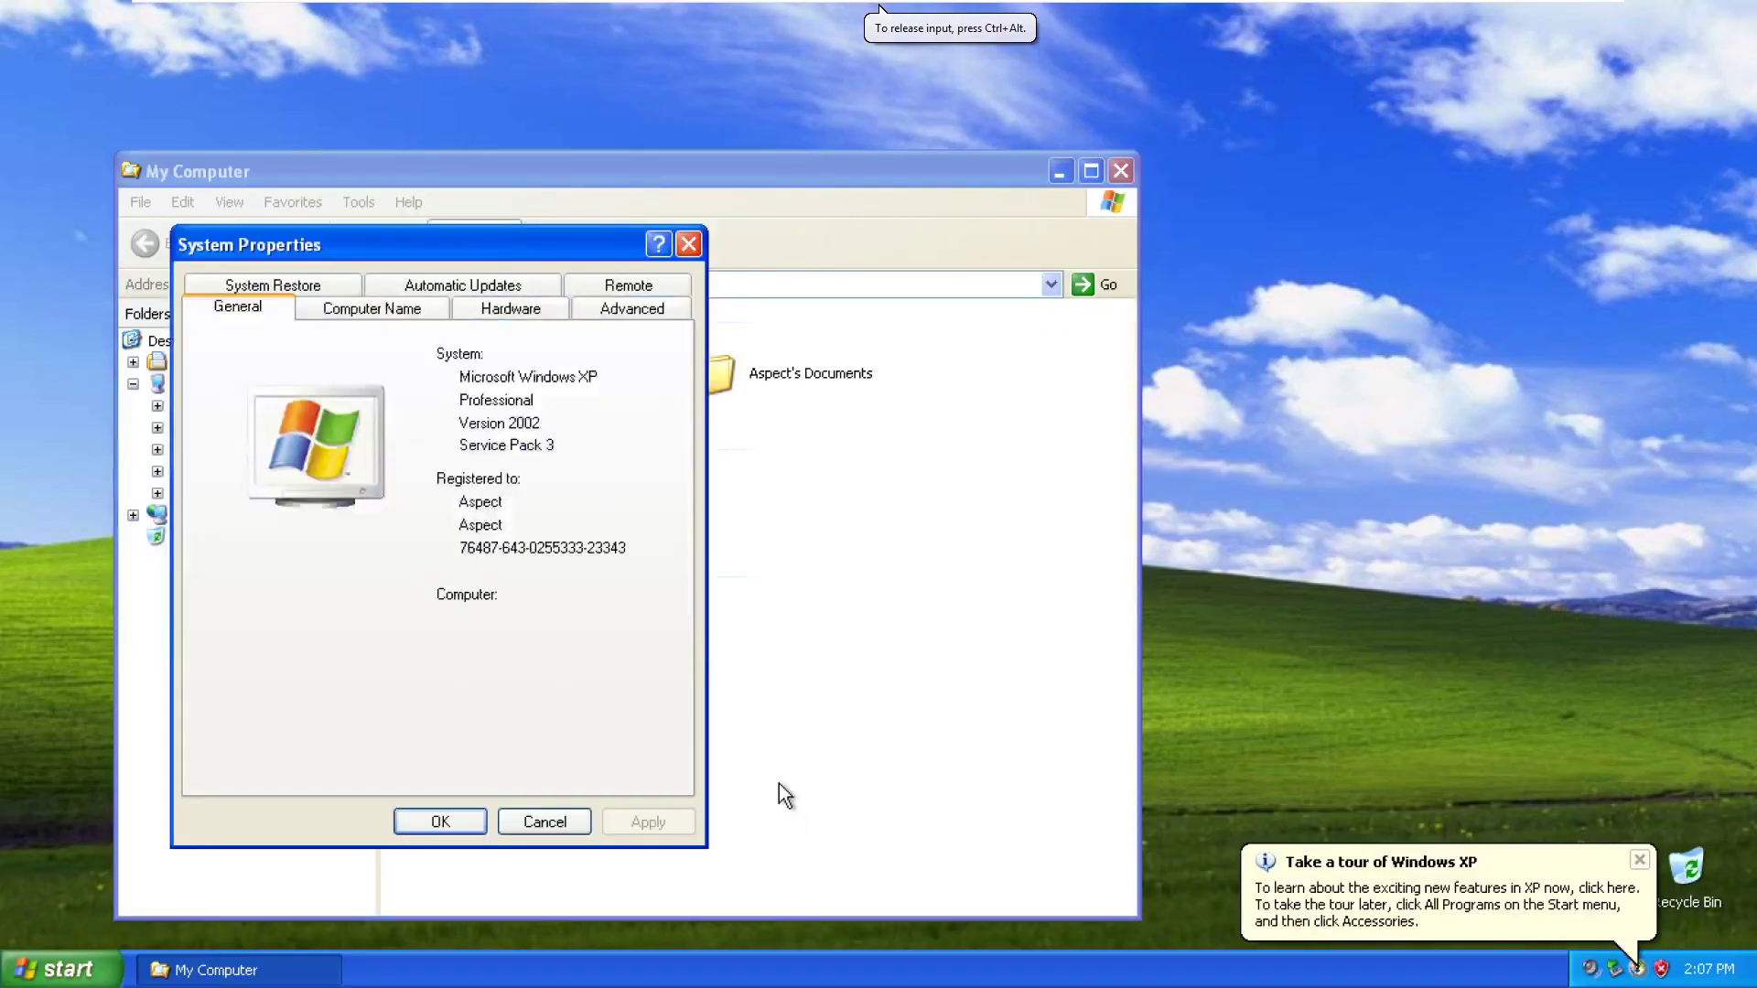
{"action": "left_click", "coordinate": [361, 312]}
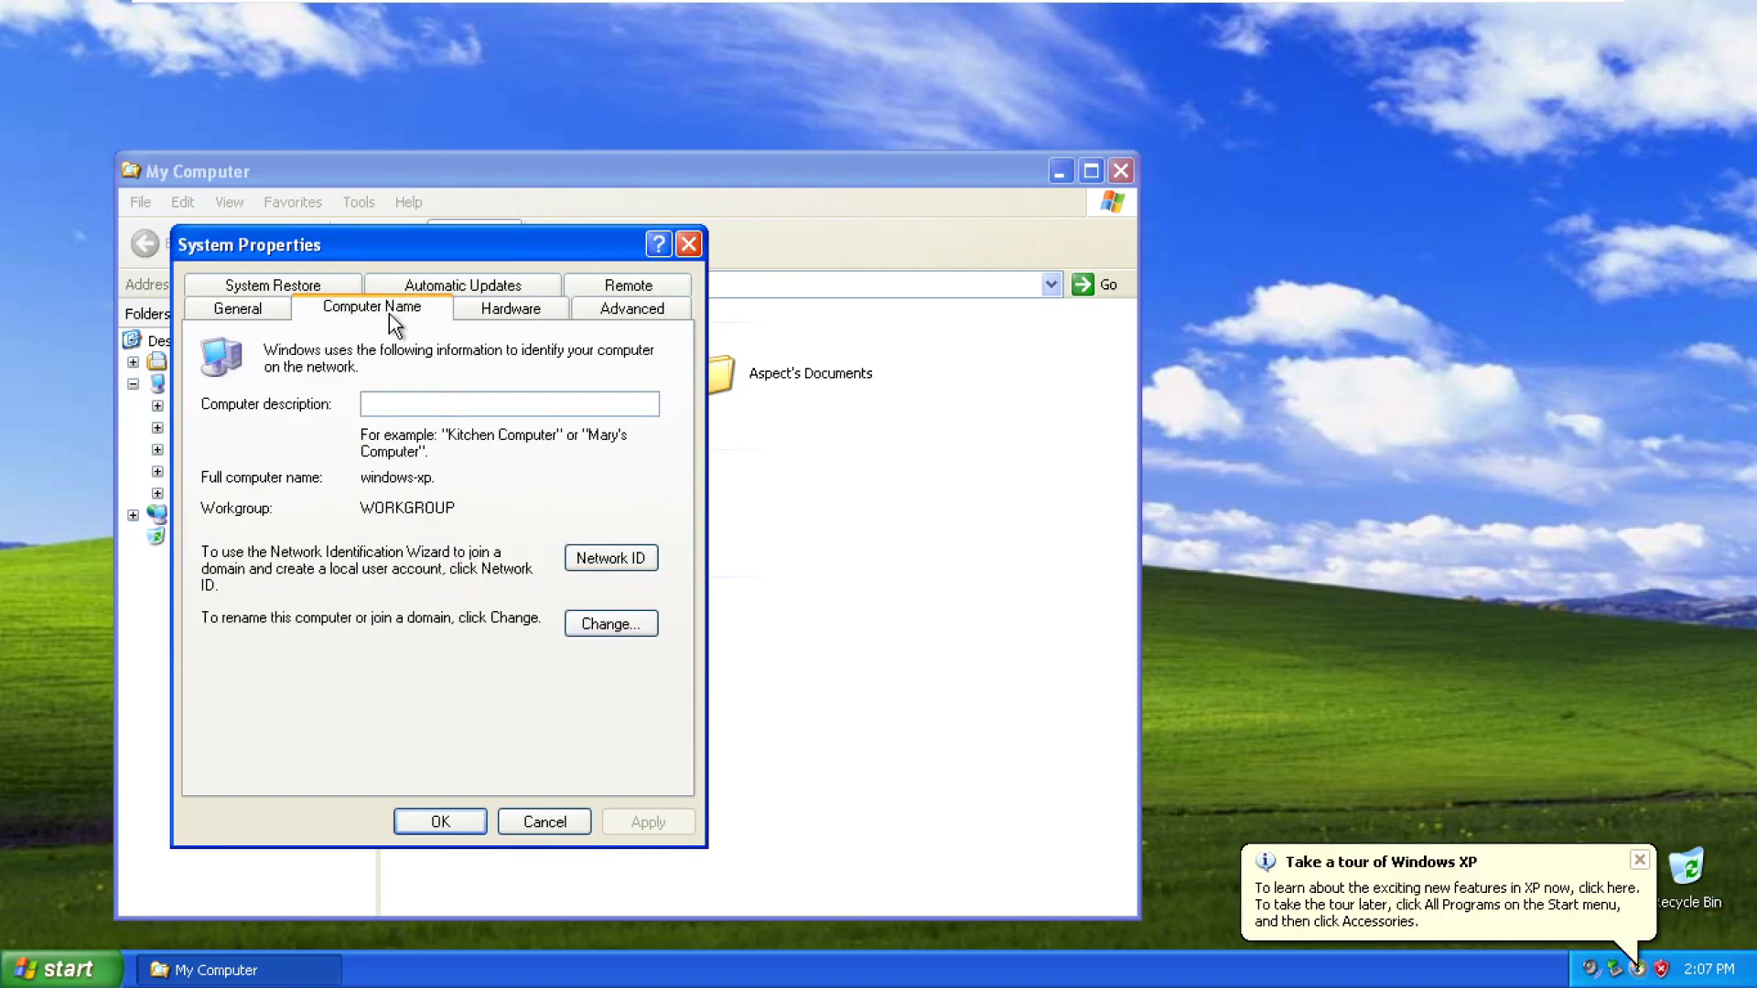
{"action": "left_click", "coordinate": [509, 291]}
{"action": "left_click", "coordinate": [613, 316]}
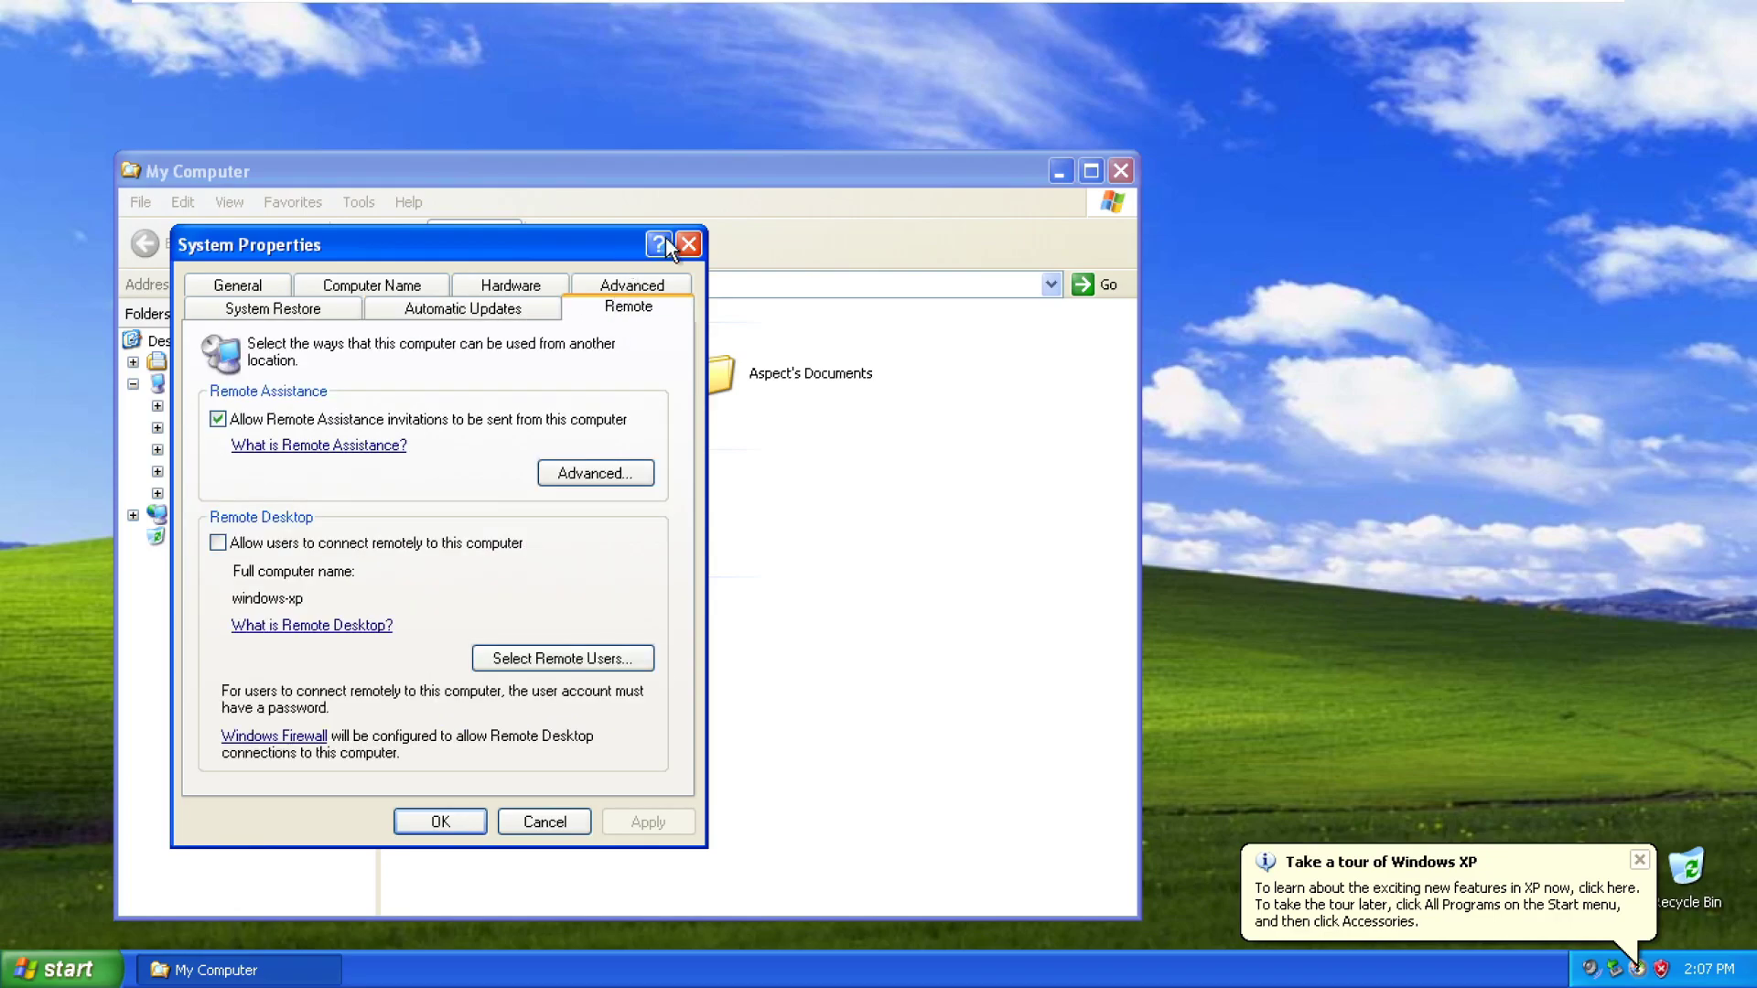
{"action": "left_click", "coordinate": [687, 244]}
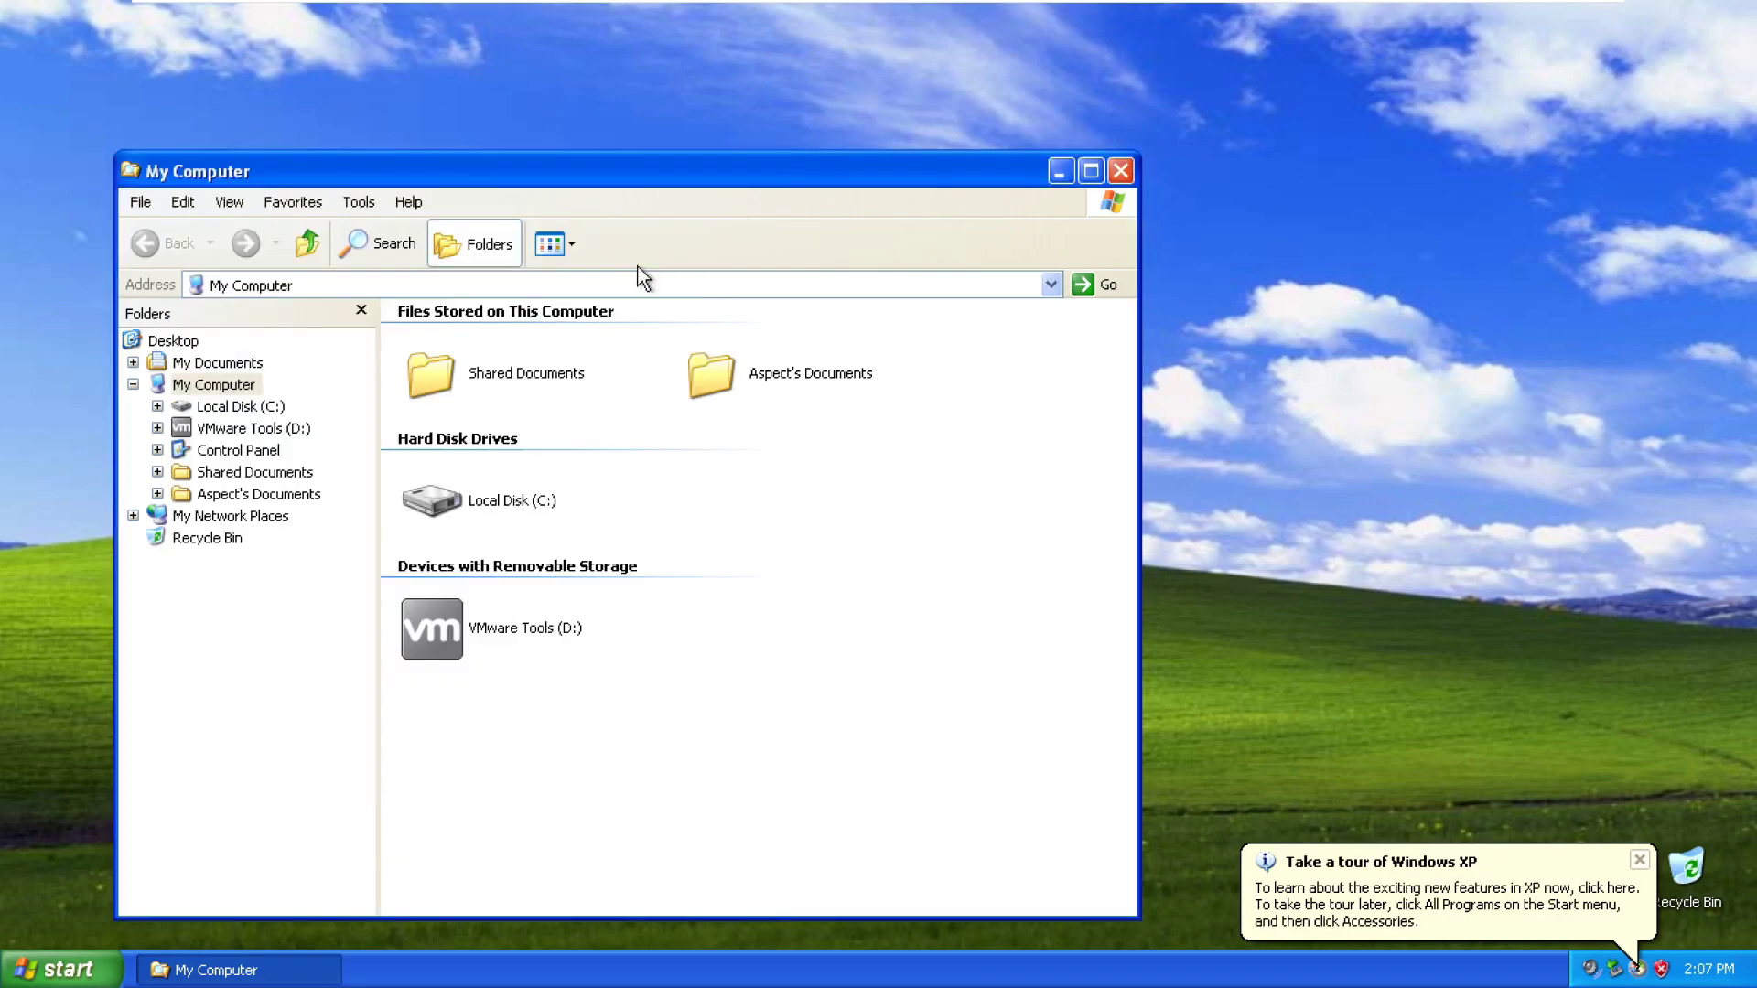
- Rename the local disk C: to Windows XP in My Computer
{"action": "right_click", "coordinate": [540, 498]}
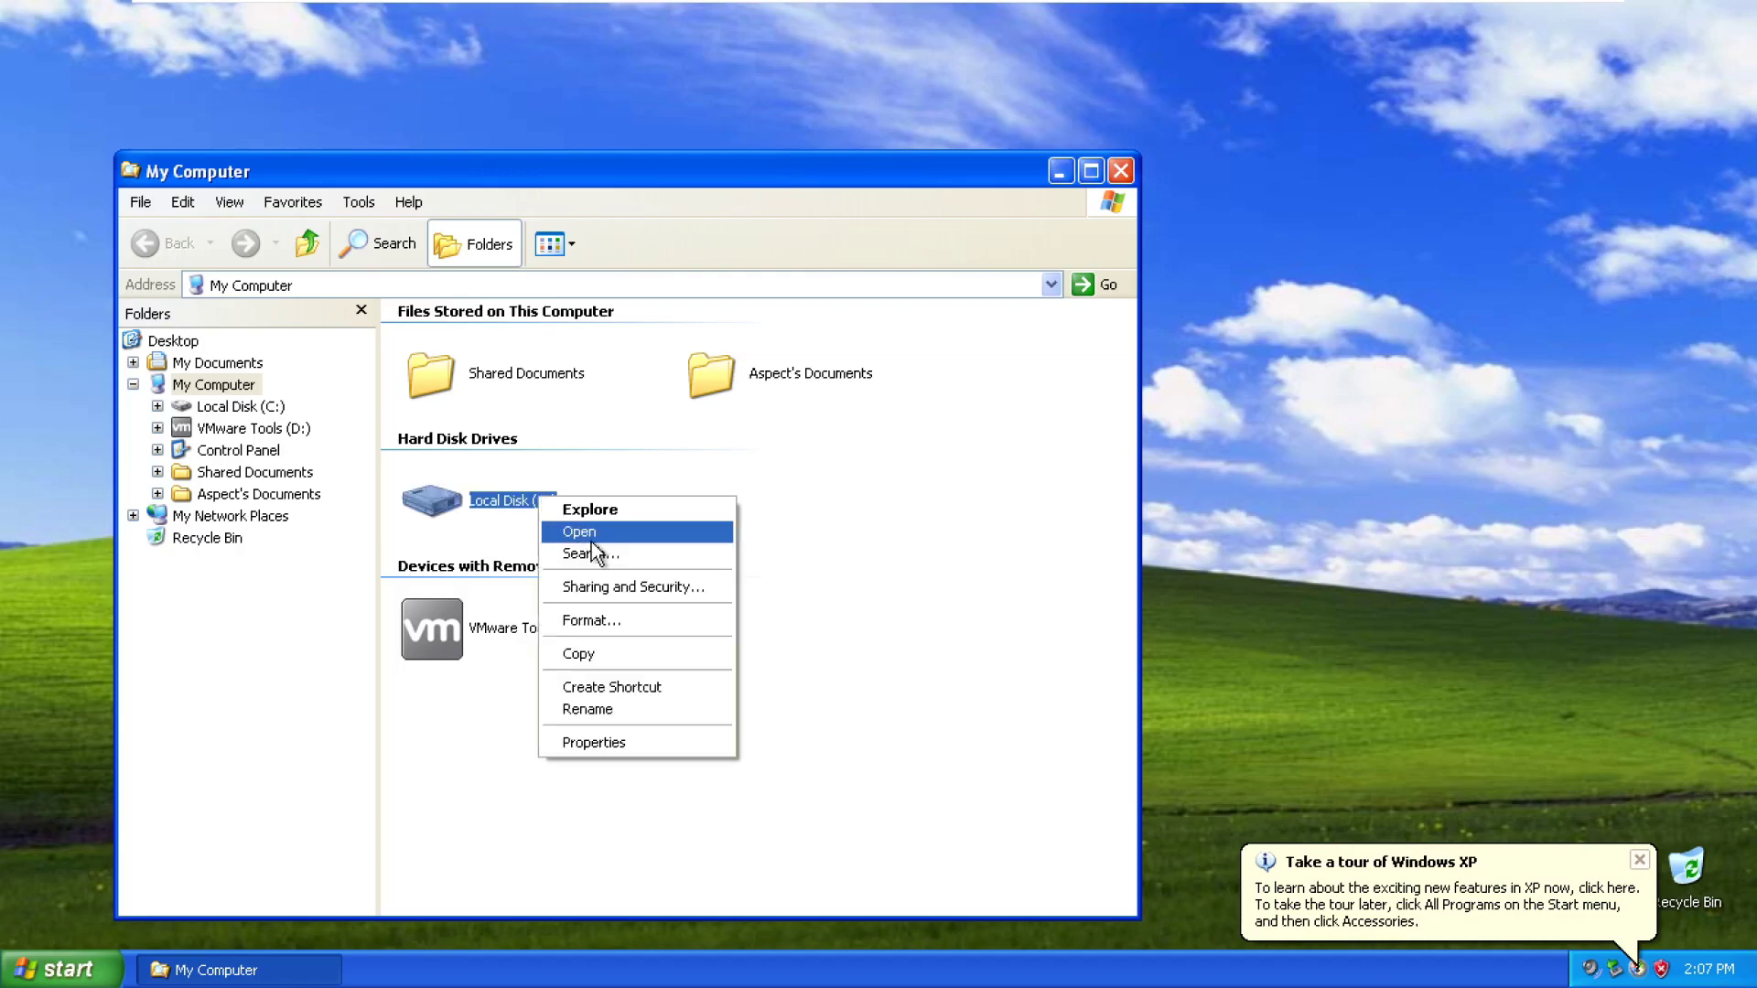
{"action": "left_click", "coordinate": [655, 711]}
{"action": "type", "text": "W"}
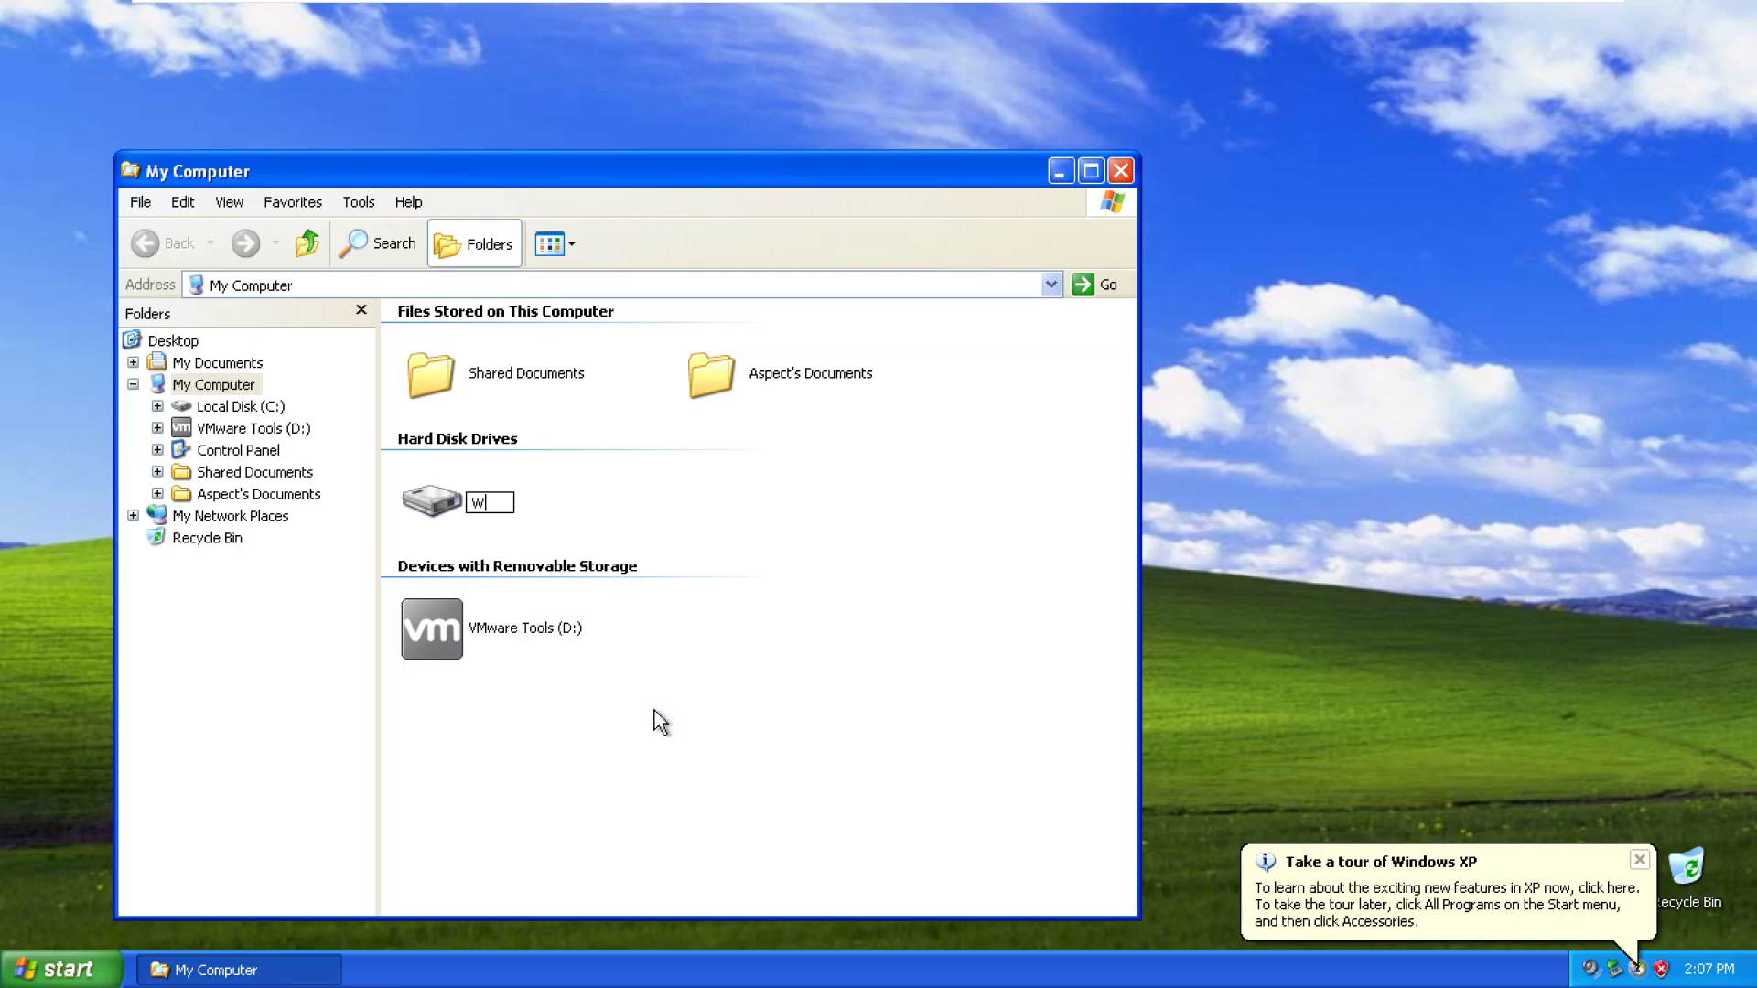
{"action": "type", "text": "indows XP"}
{"action": "key", "text": "Return"}
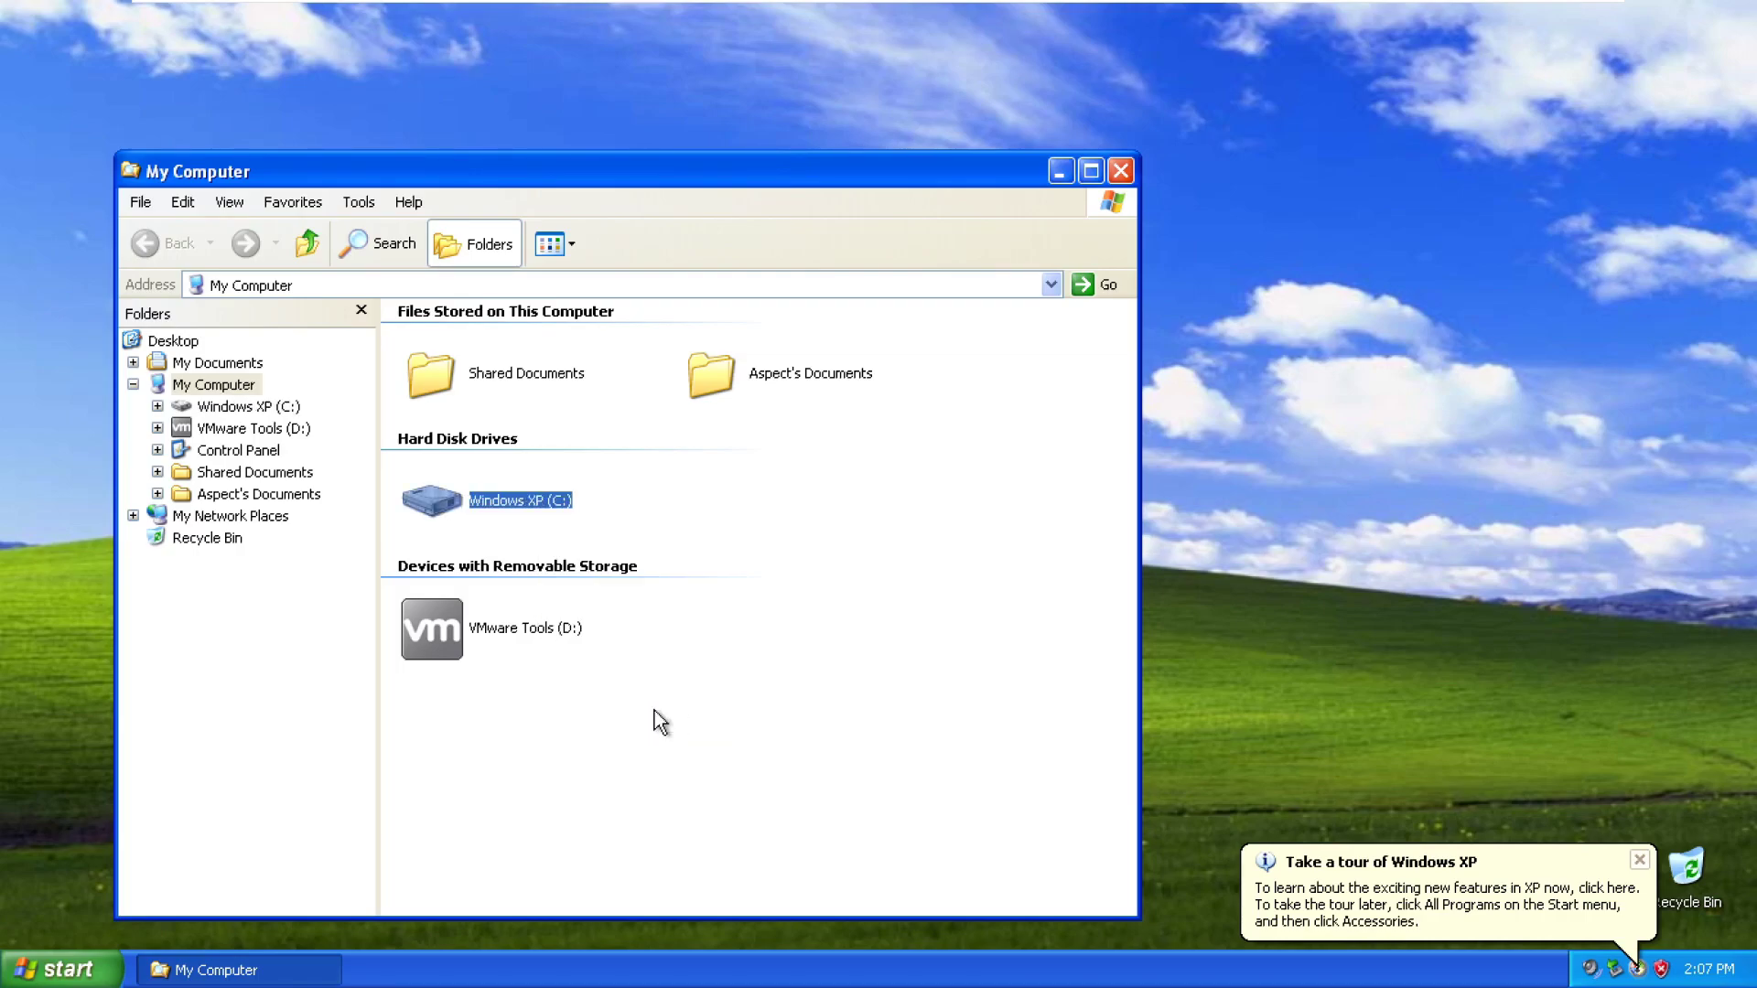
- Turn off System Restore in the System Properties and confirm deleting the existing restore points
{"action": "right_click", "coordinate": [656, 712]}
{"action": "left_click", "coordinate": [710, 867]}
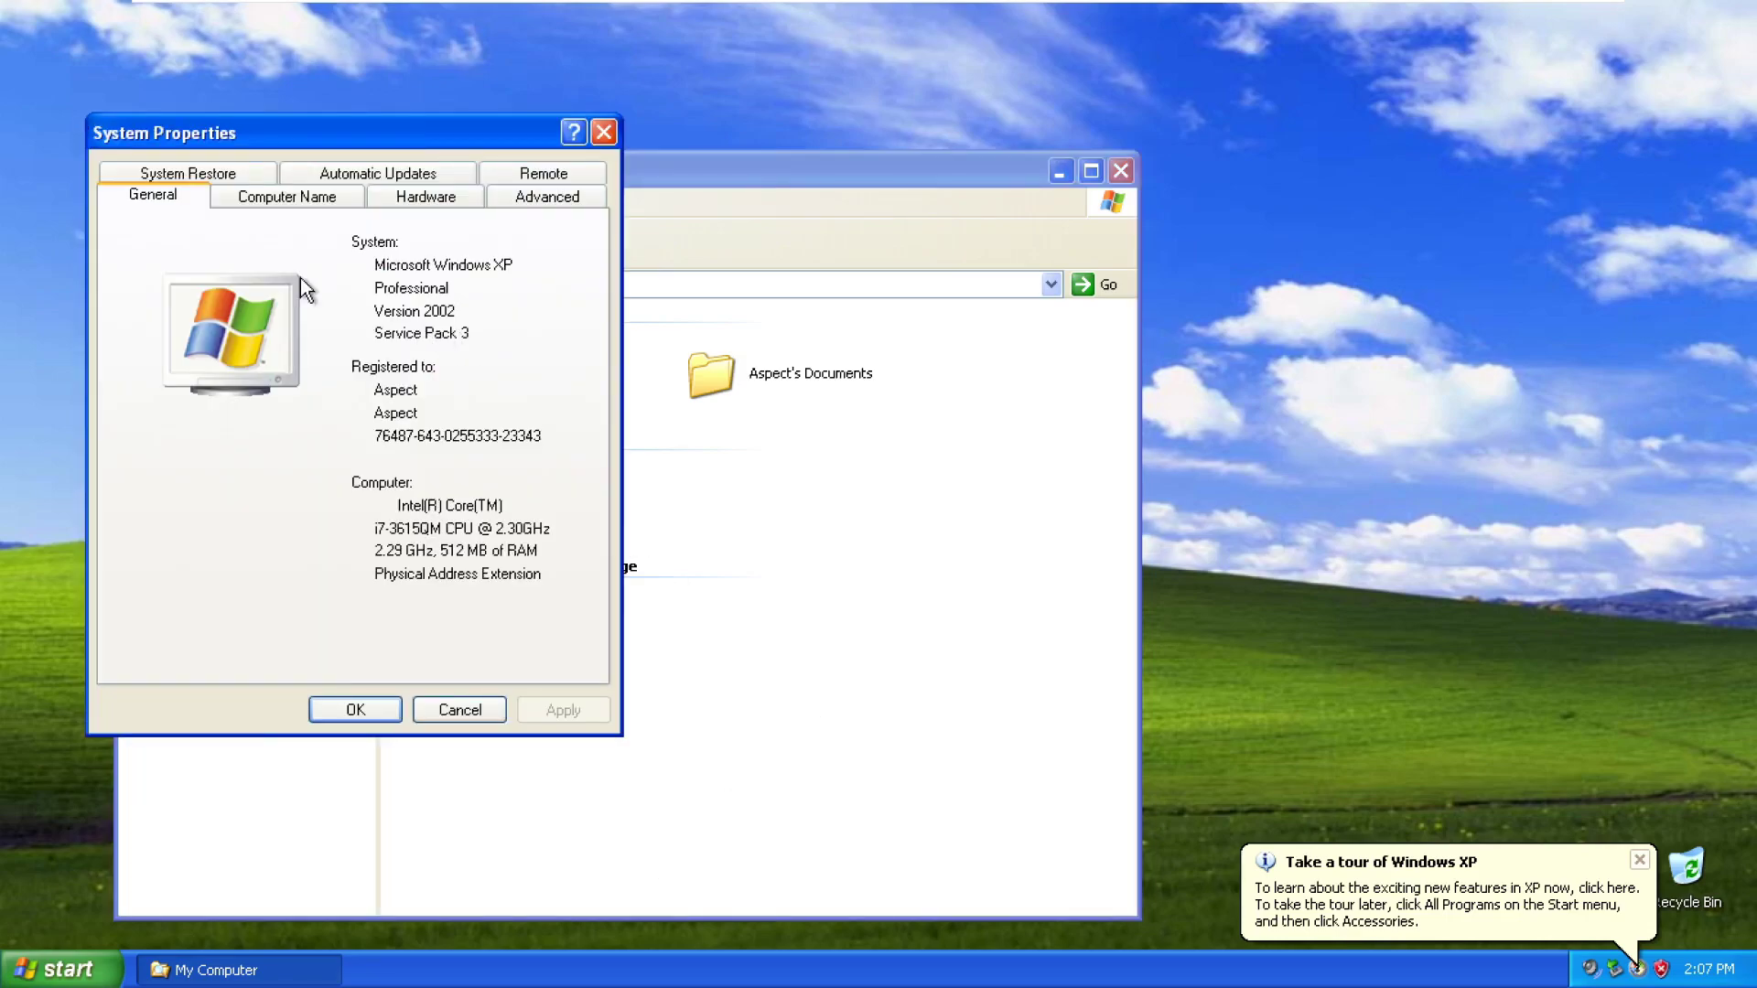
{"action": "left_click", "coordinate": [222, 175]}
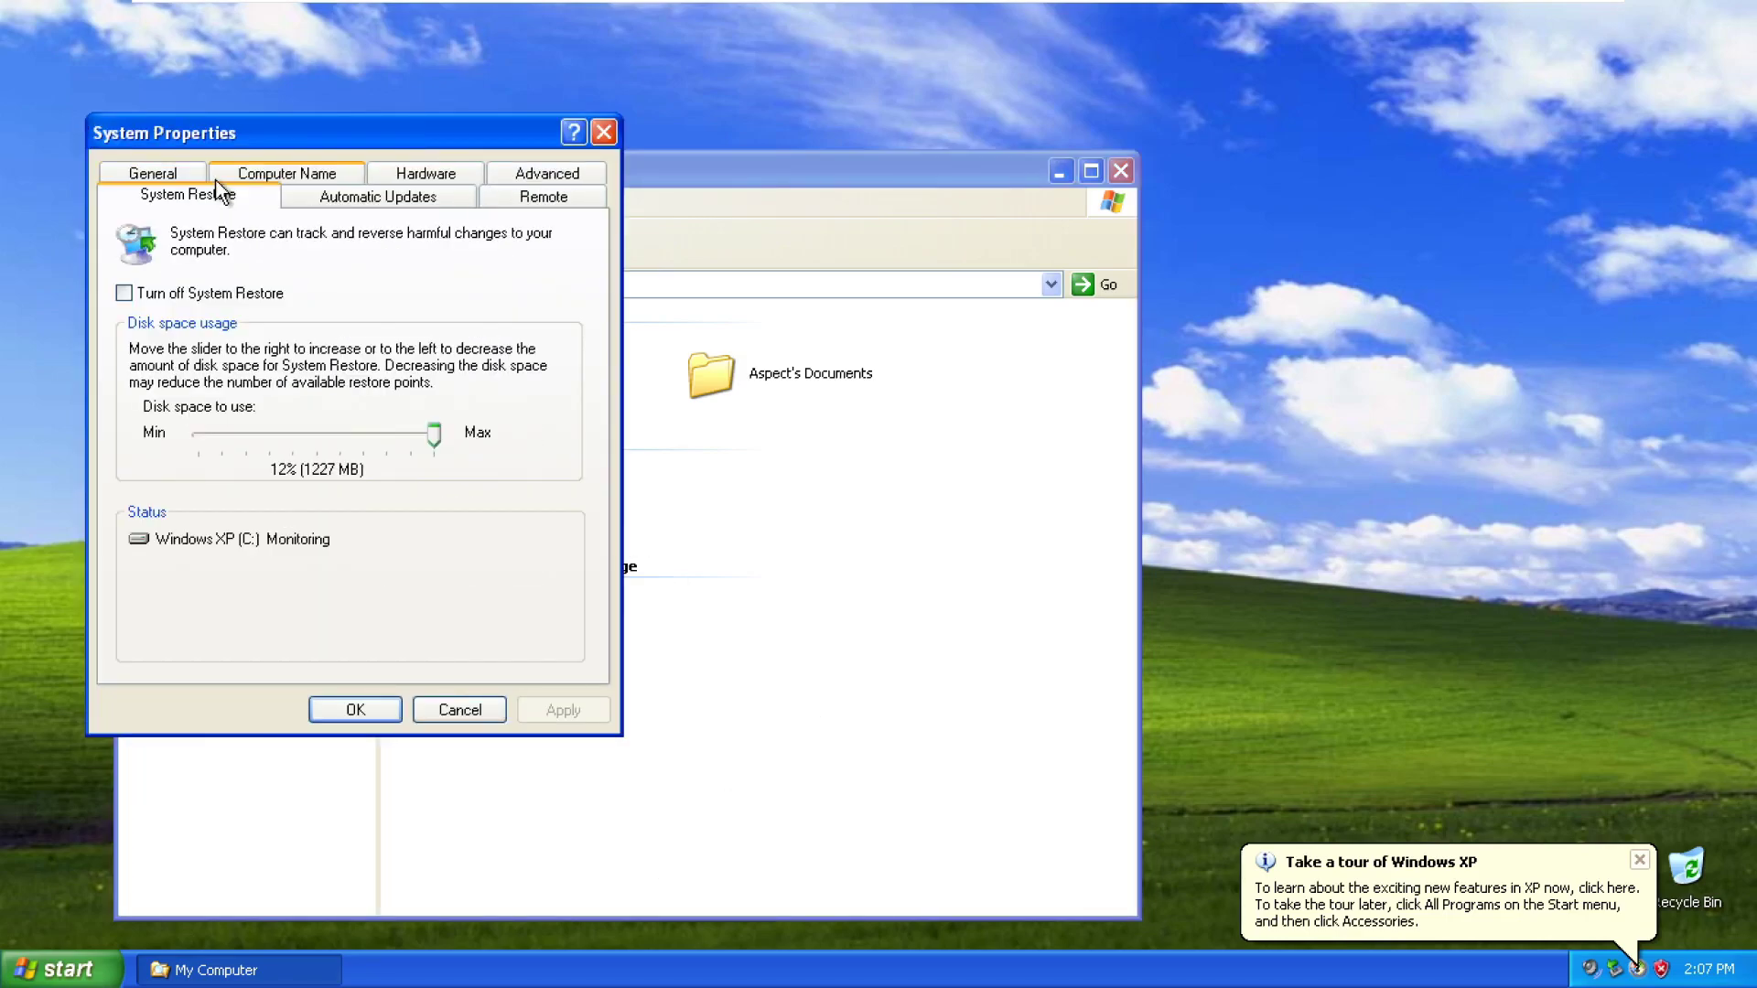
{"action": "left_click", "coordinate": [169, 295]}
{"action": "left_click", "coordinate": [354, 710]}
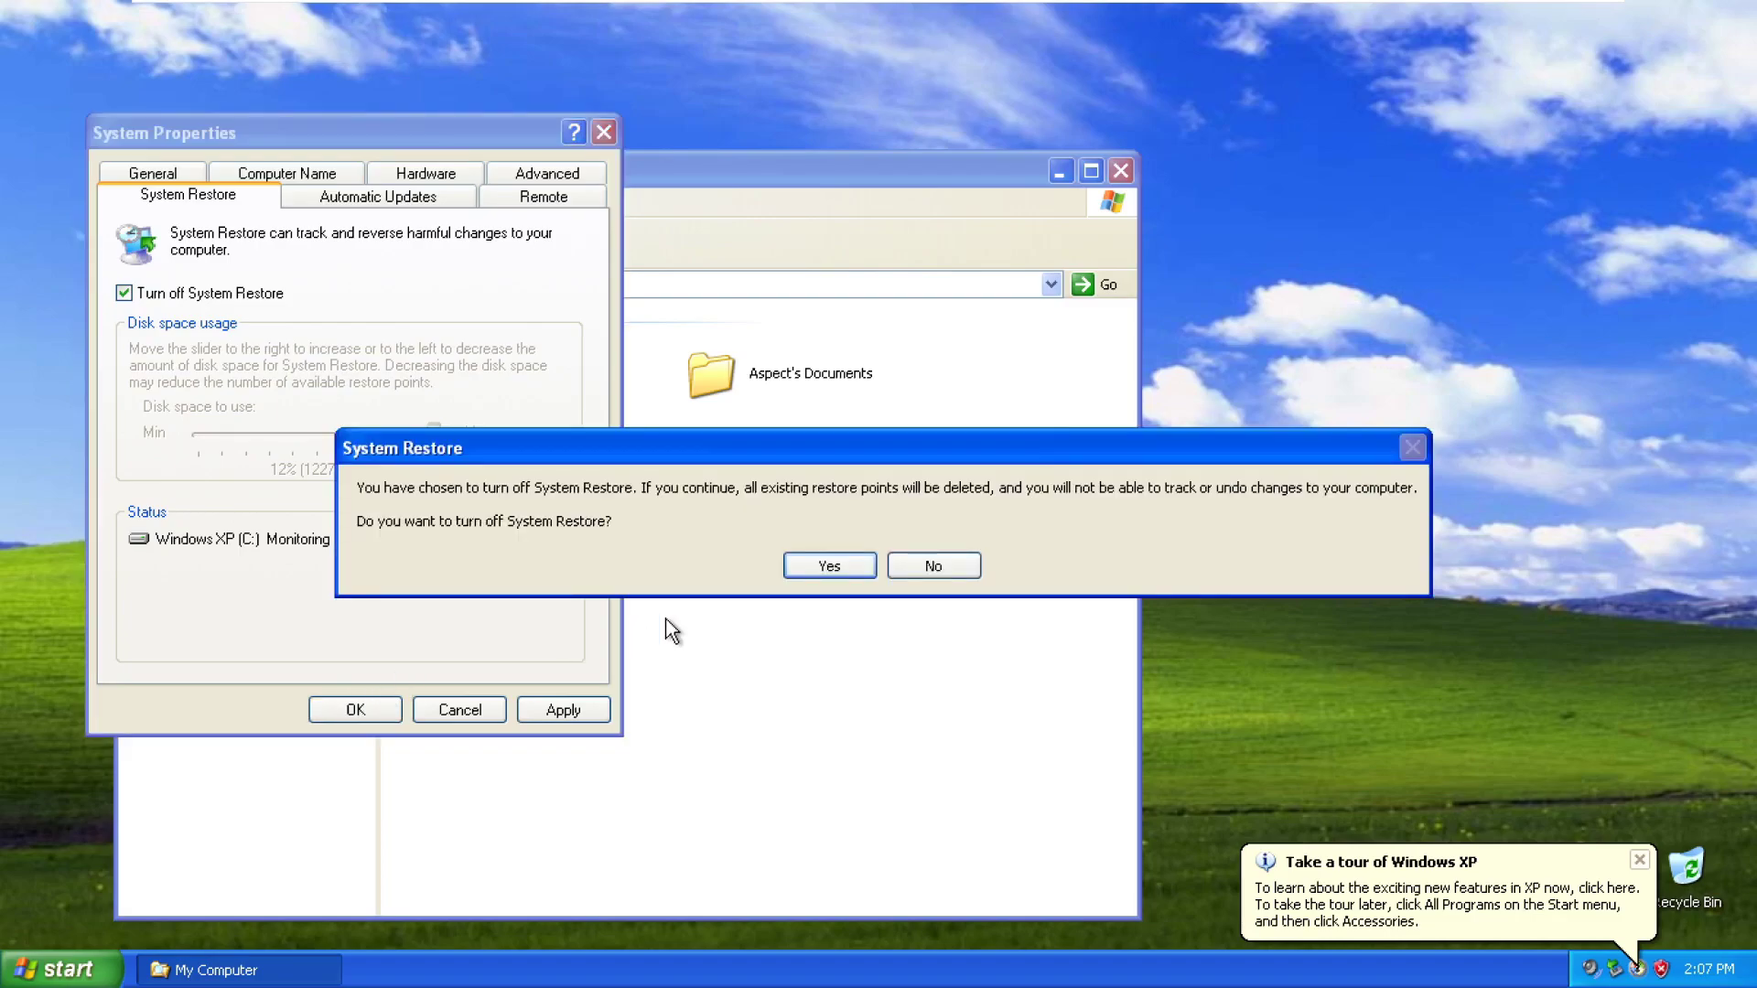
{"action": "left_click", "coordinate": [830, 567]}
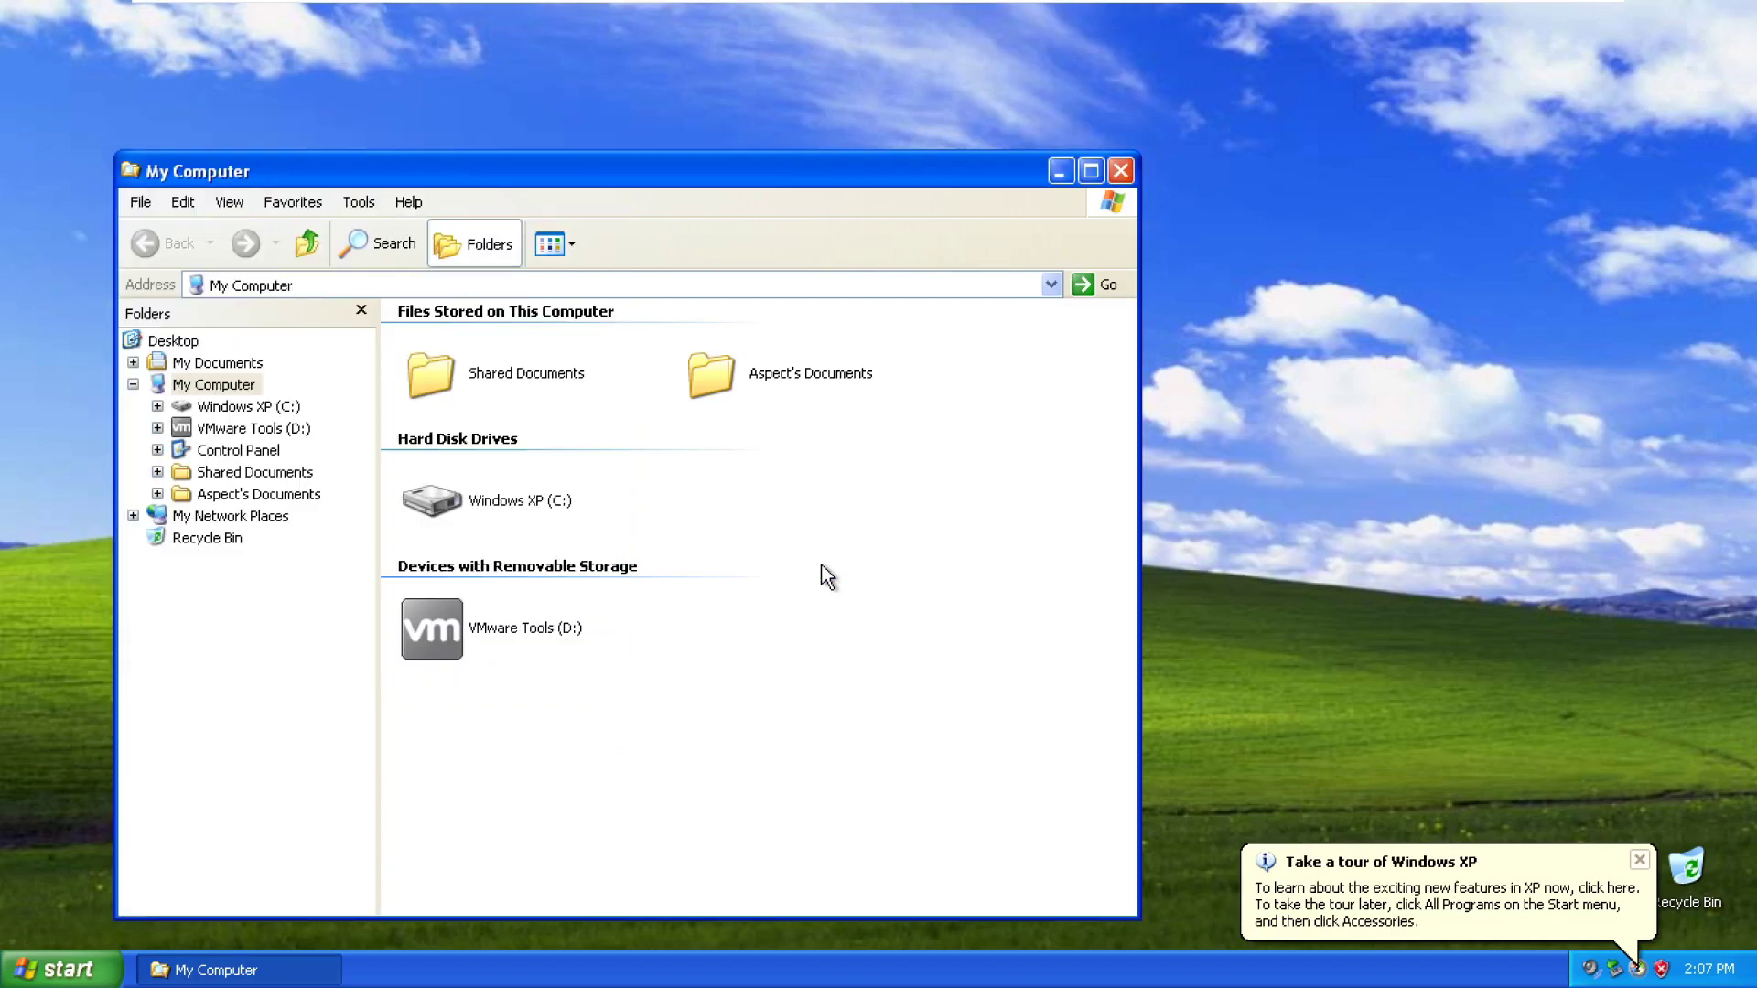
- Launch the VMware Tools installer from drive D: and close the My Computer window
{"action": "double_click", "coordinate": [427, 625]}
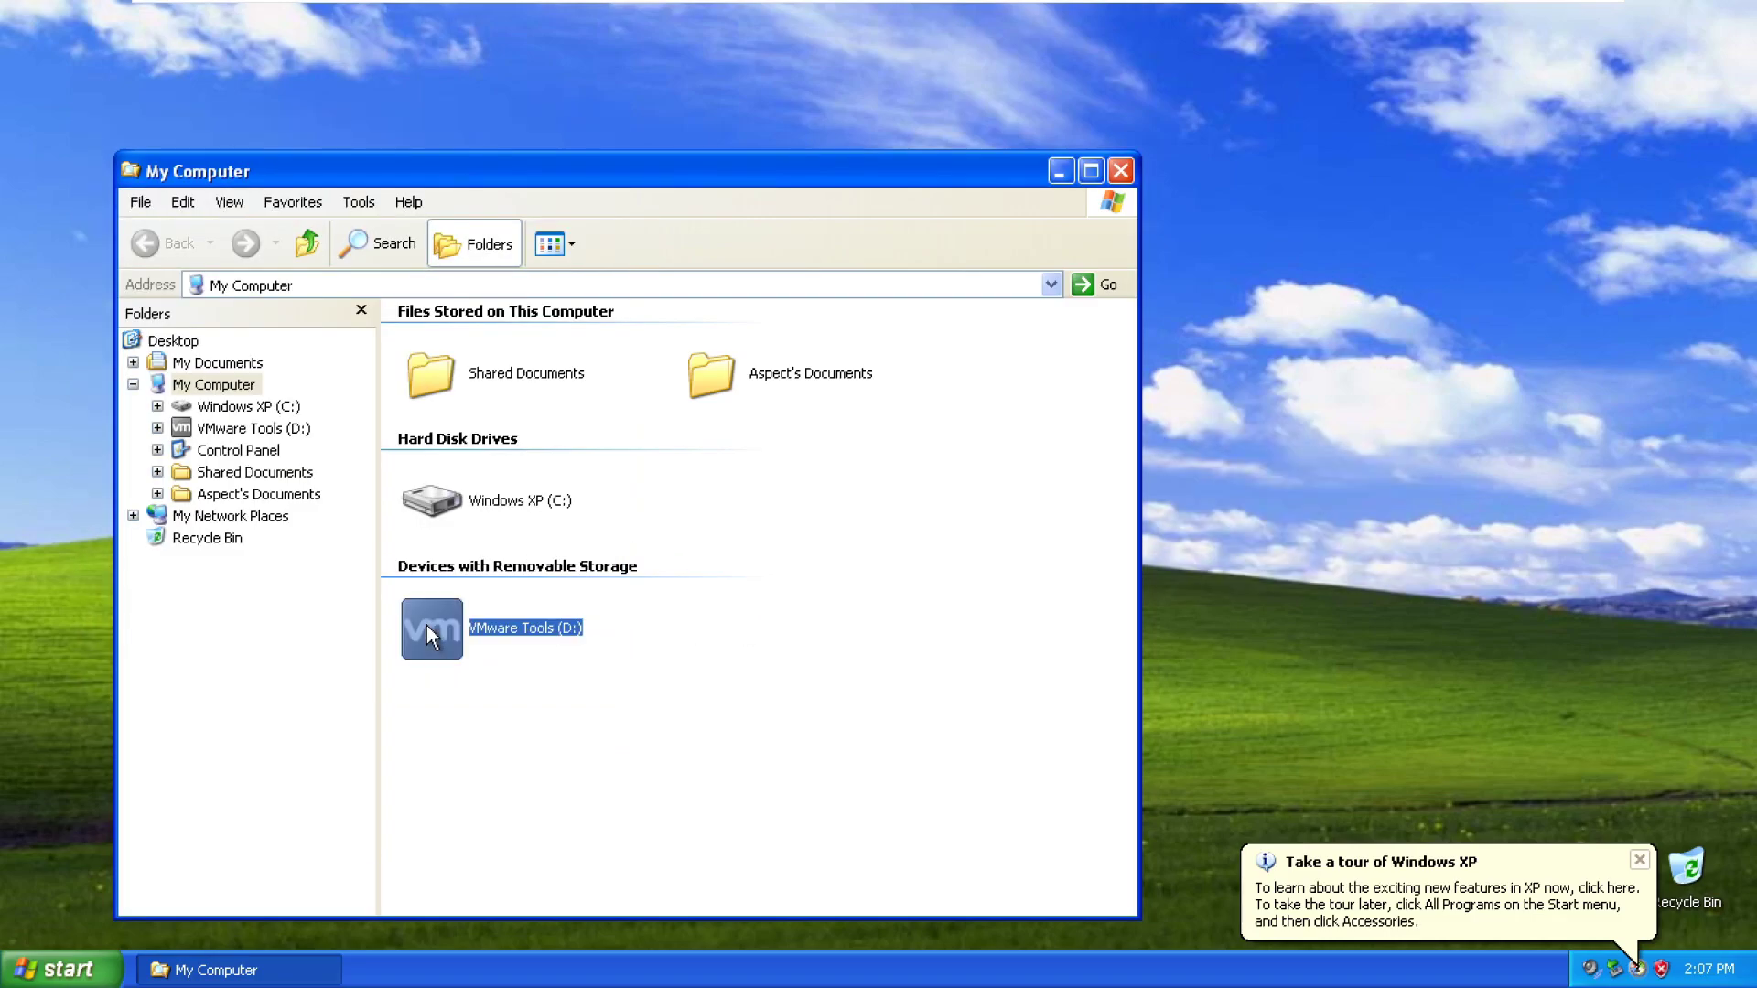
{"action": "left_click_drag", "start_coordinate": [1304, 719], "coordinate": [736, 458]}
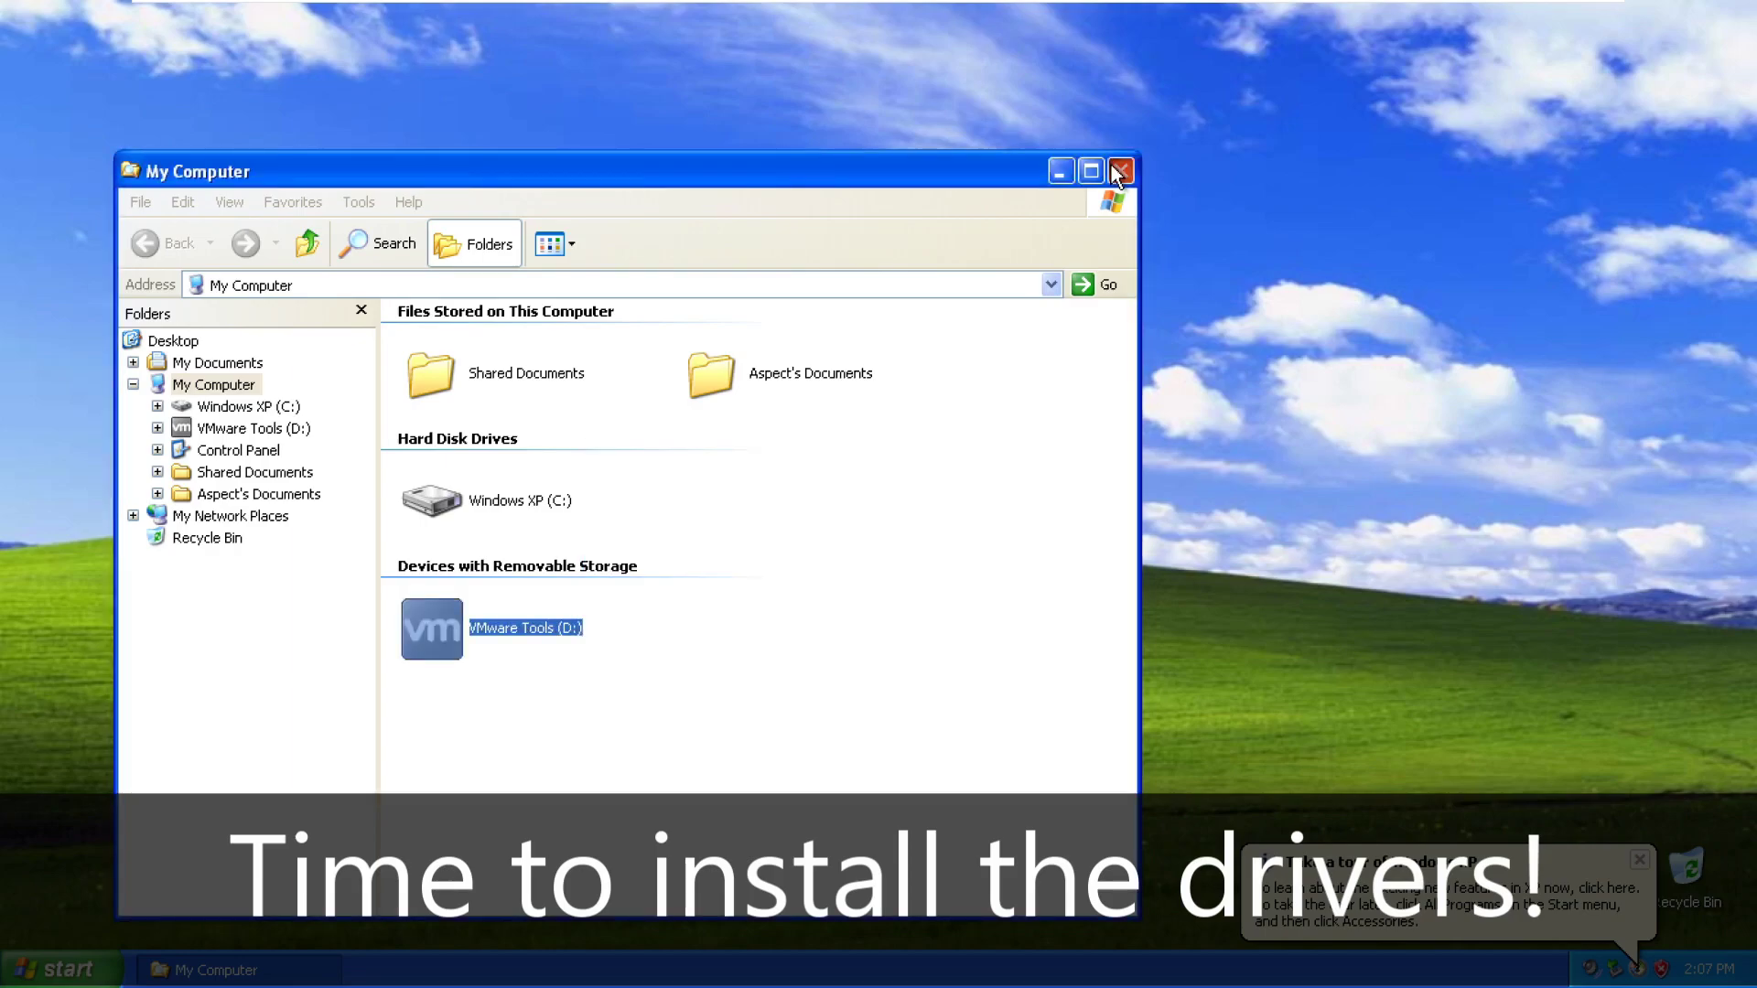
{"action": "left_click", "coordinate": [1118, 172]}
{"action": "left_click_drag", "start_coordinate": [892, 455], "coordinate": [948, 455]}
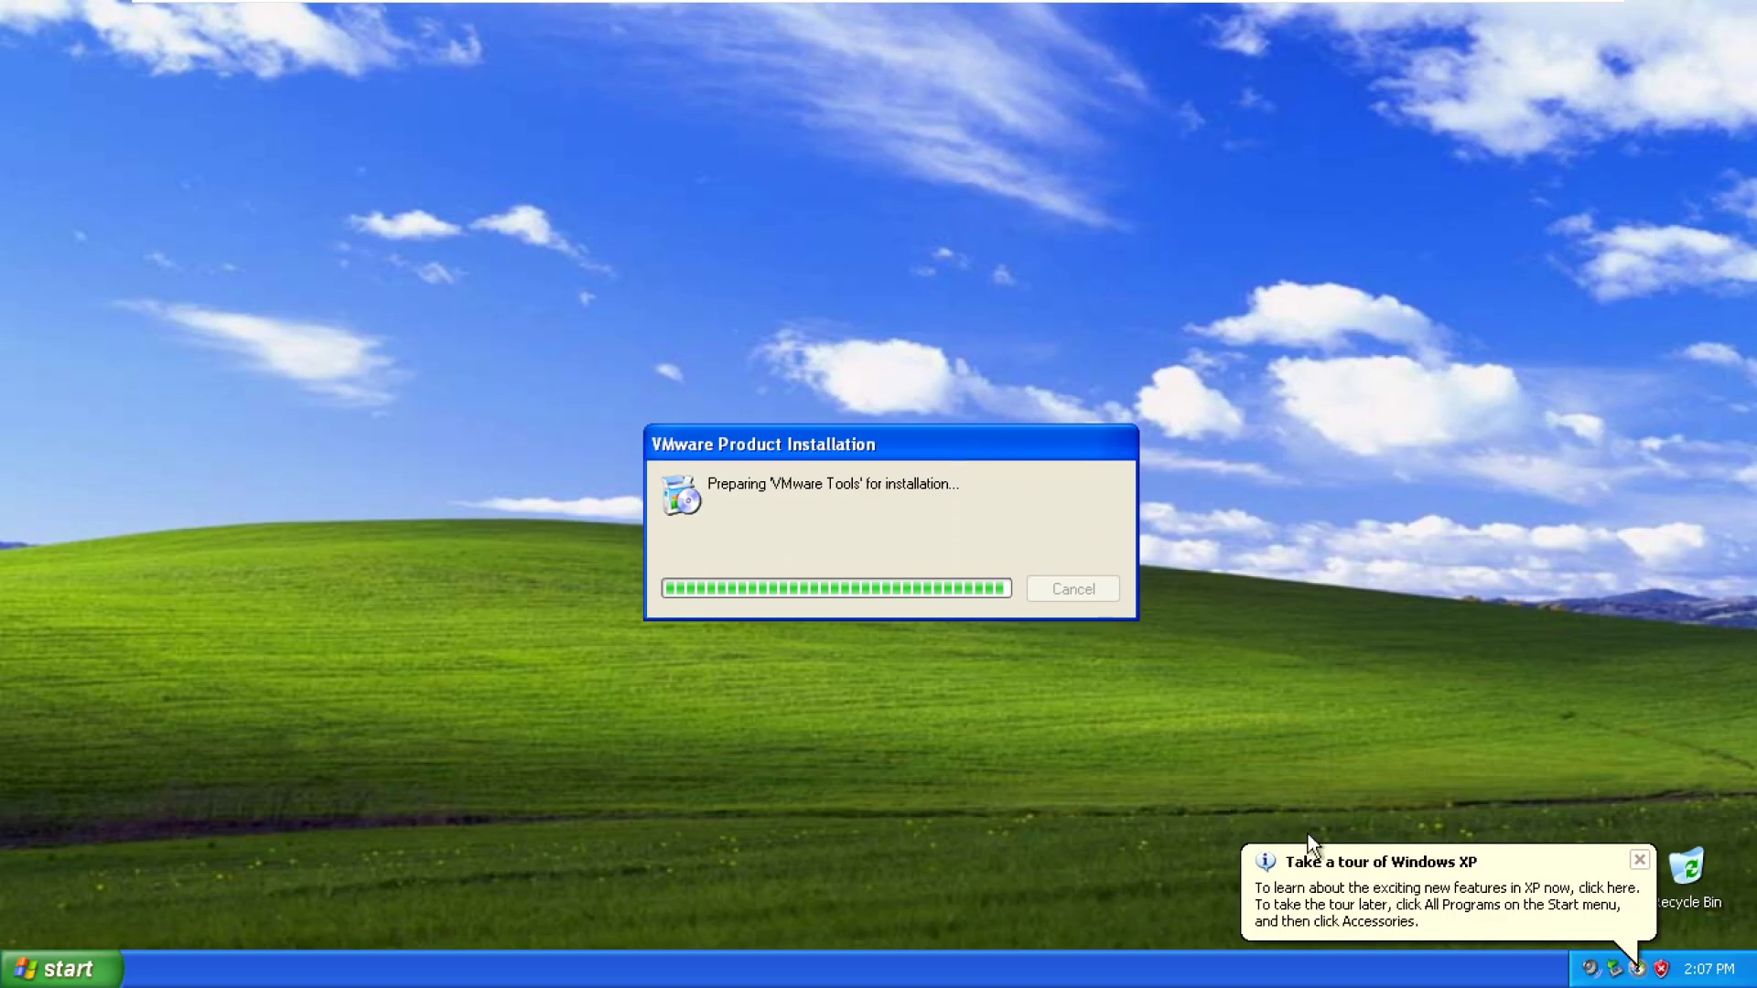
- Play the animated Windows XP tour from its notification and exit it during the intro
{"action": "left_click", "coordinate": [1338, 851]}
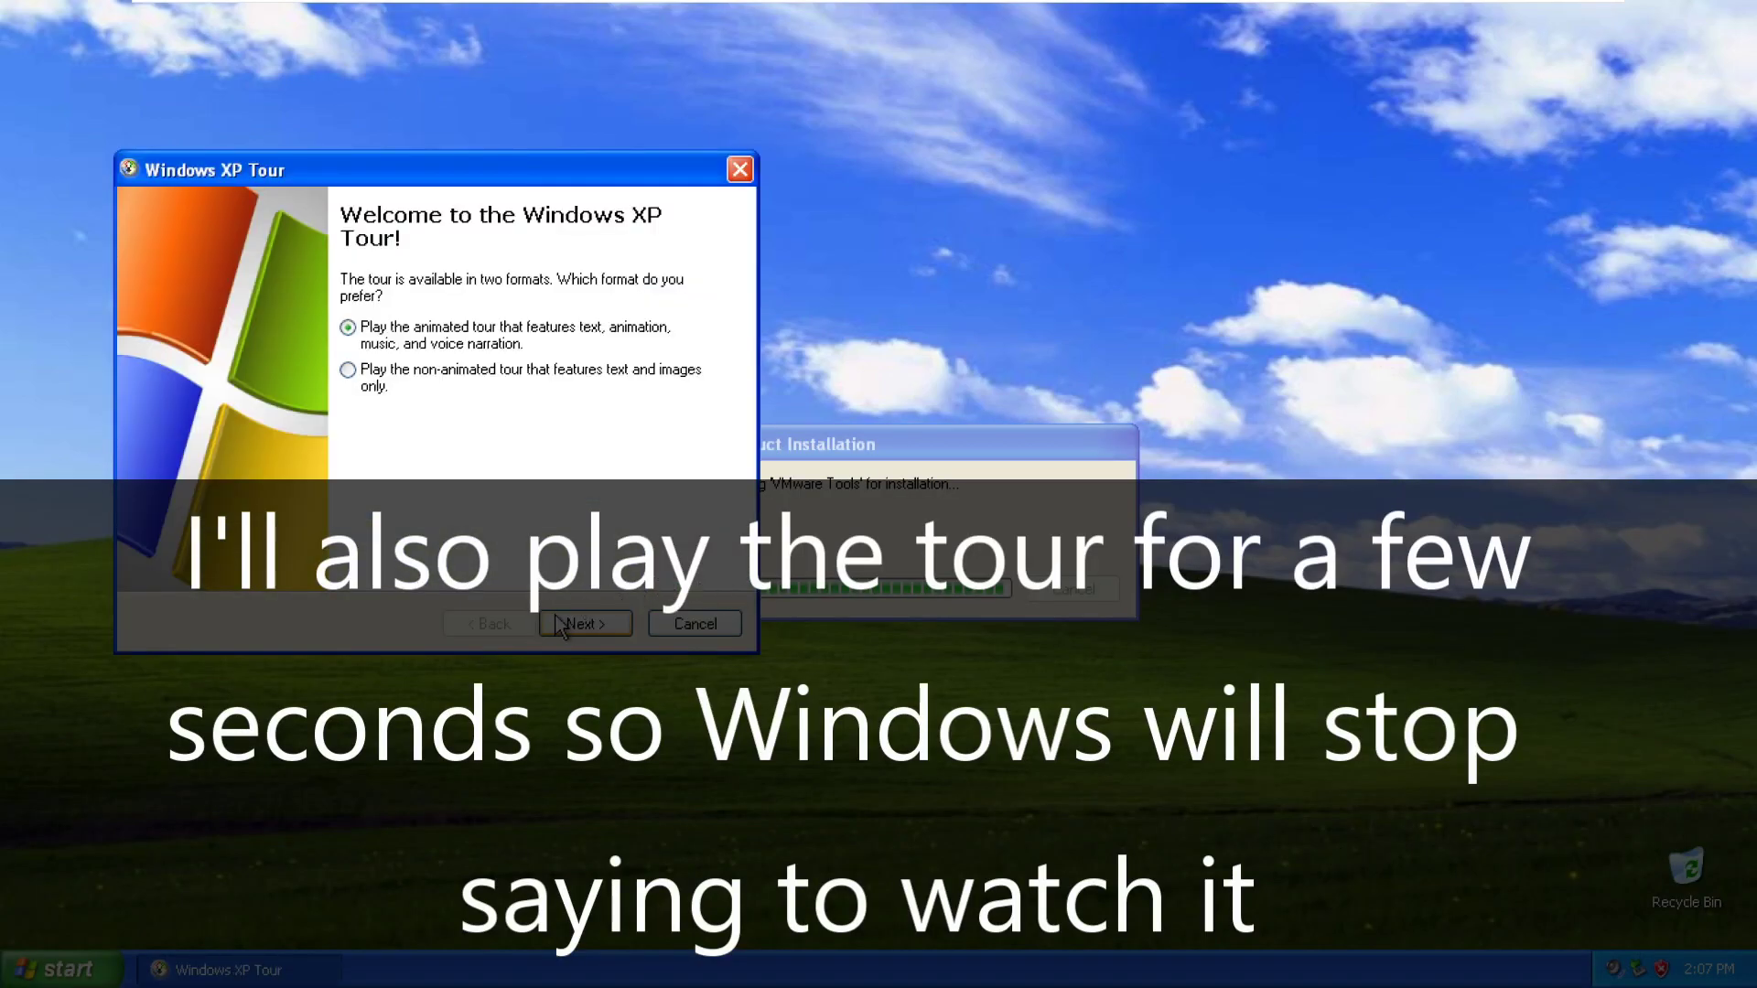
{"action": "left_click", "coordinate": [560, 622]}
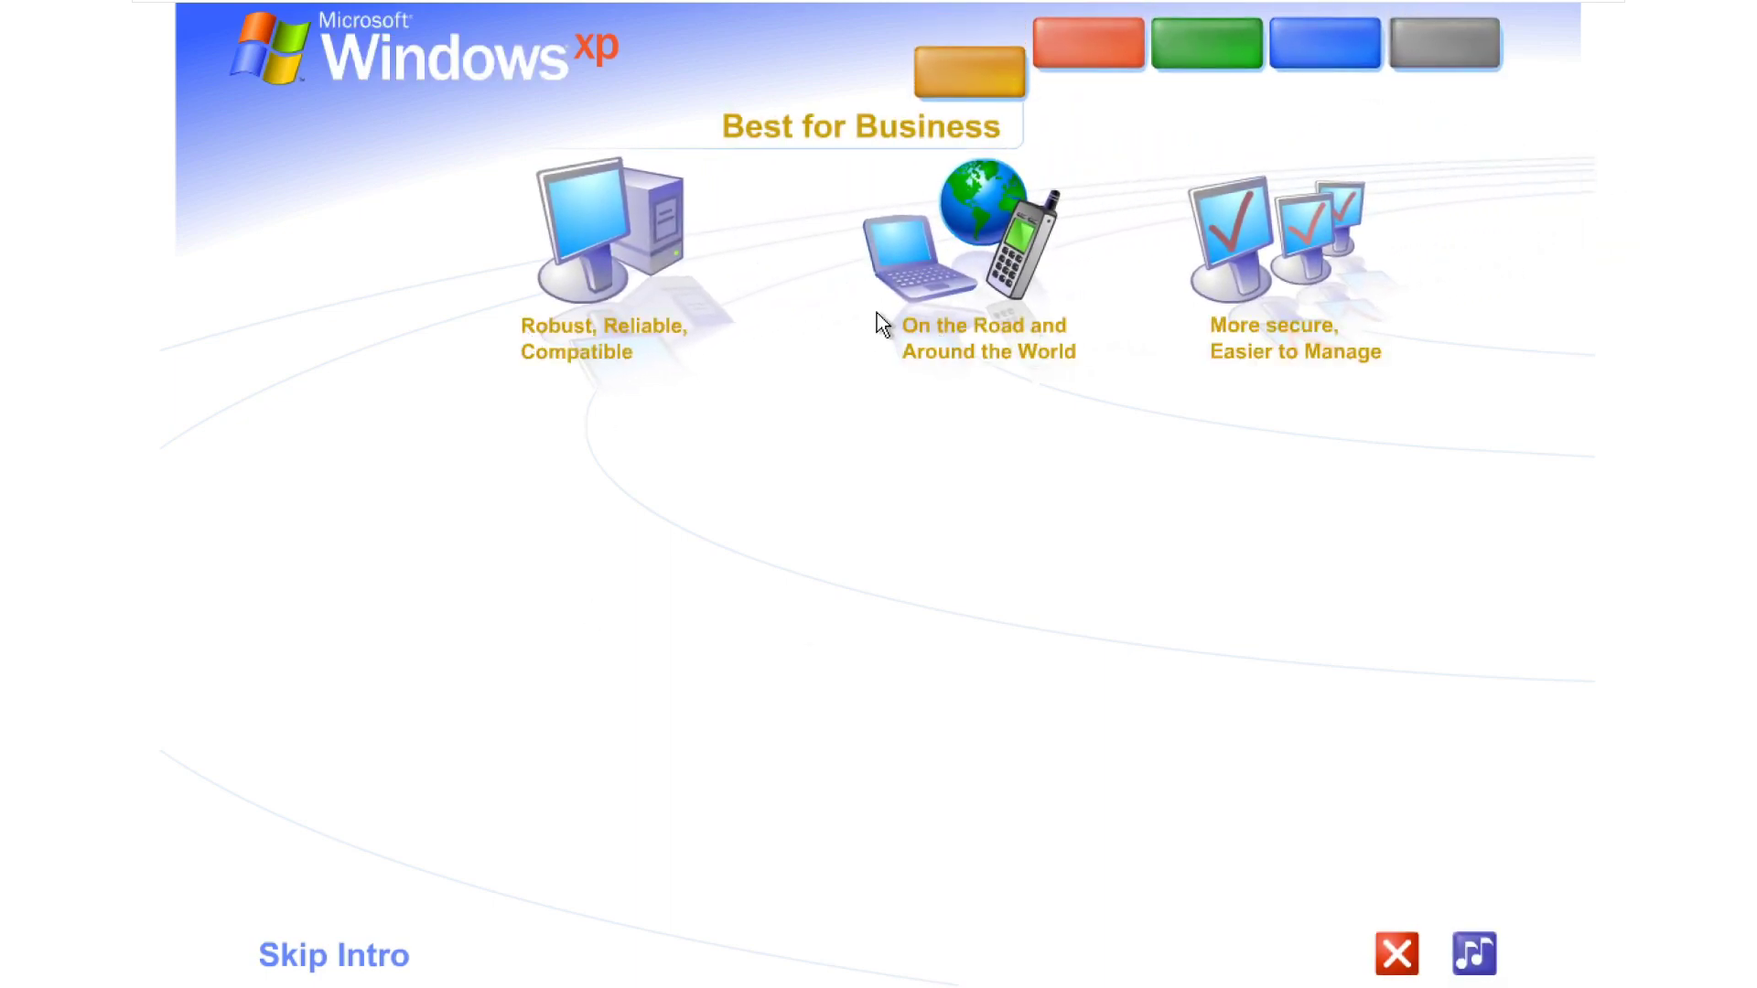
{"action": "left_click", "coordinate": [1382, 938]}
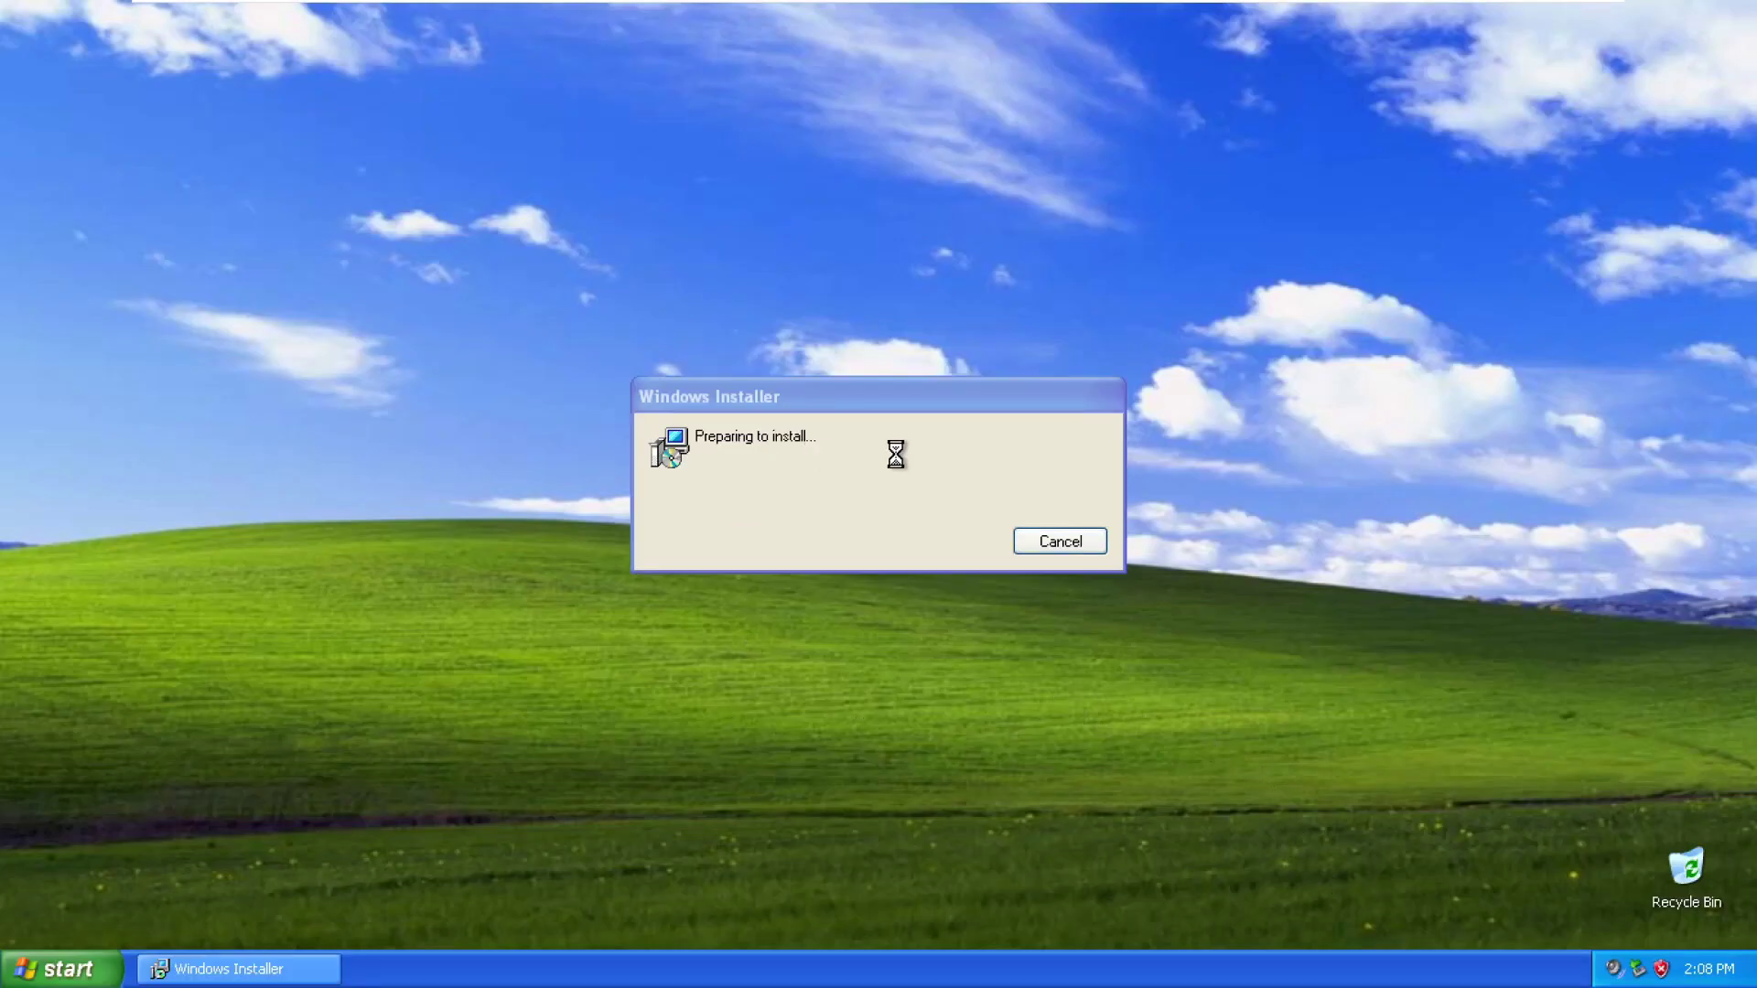
- Launch MSN and cancel its installation wizard
{"action": "key", "text": "super"}
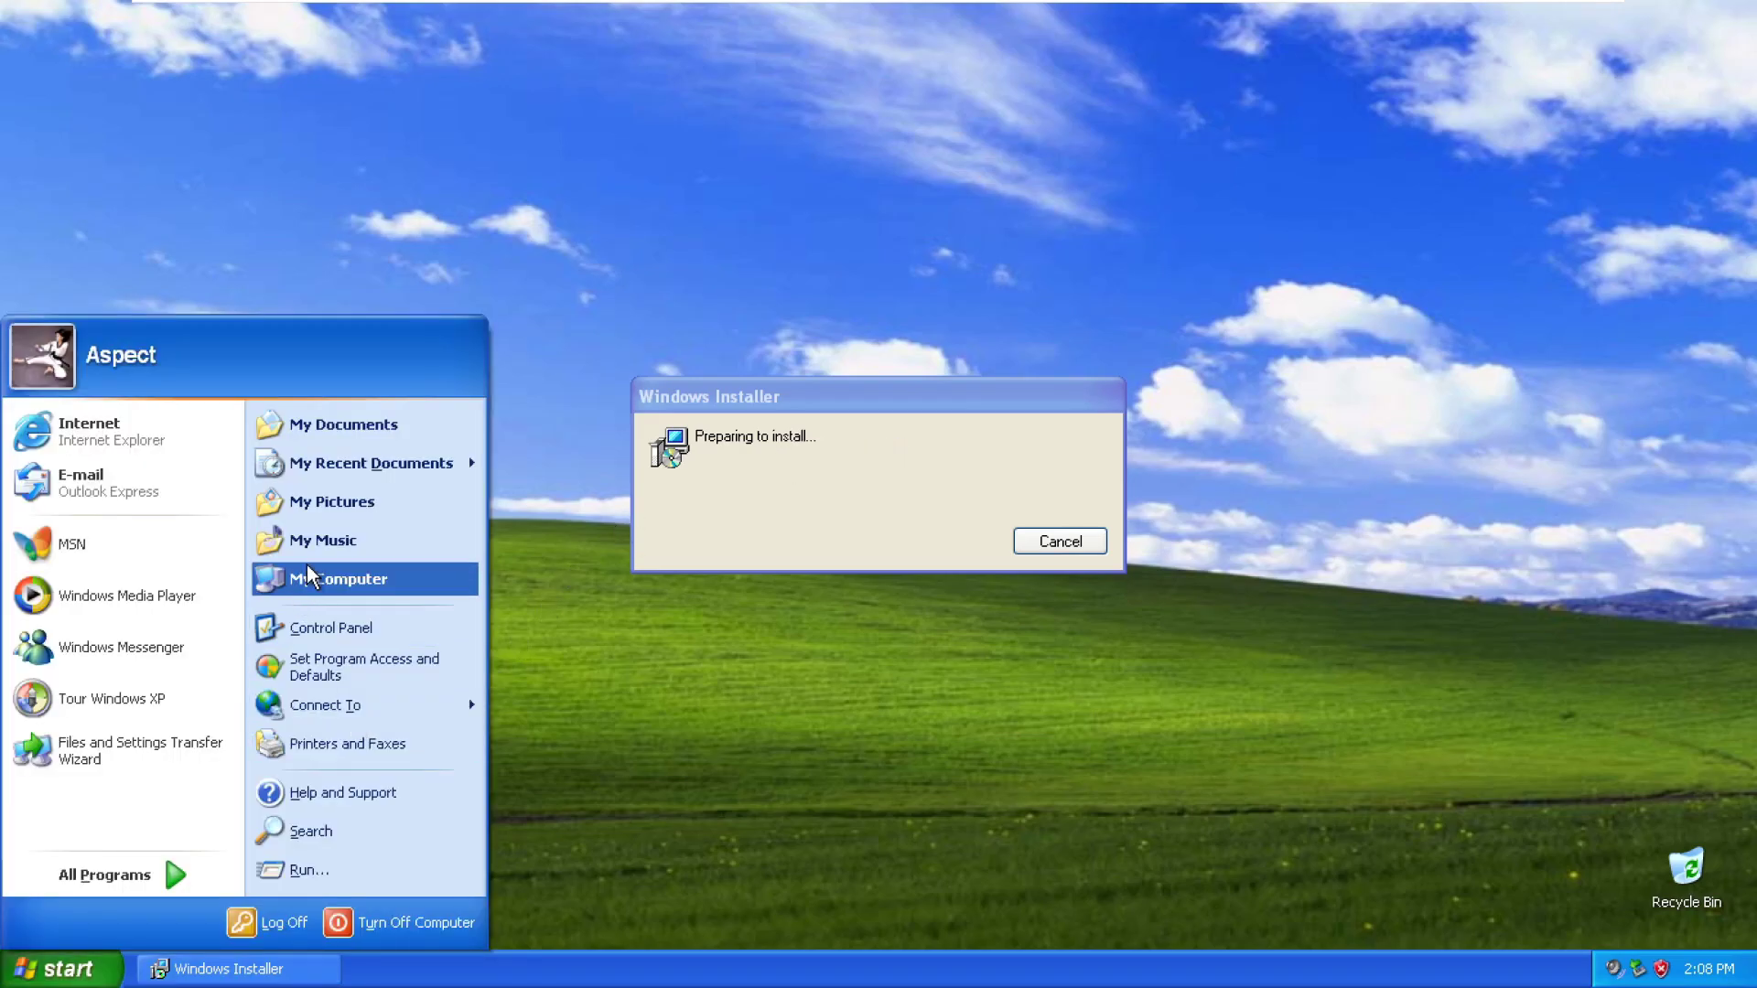
{"action": "left_click", "coordinate": [133, 539]}
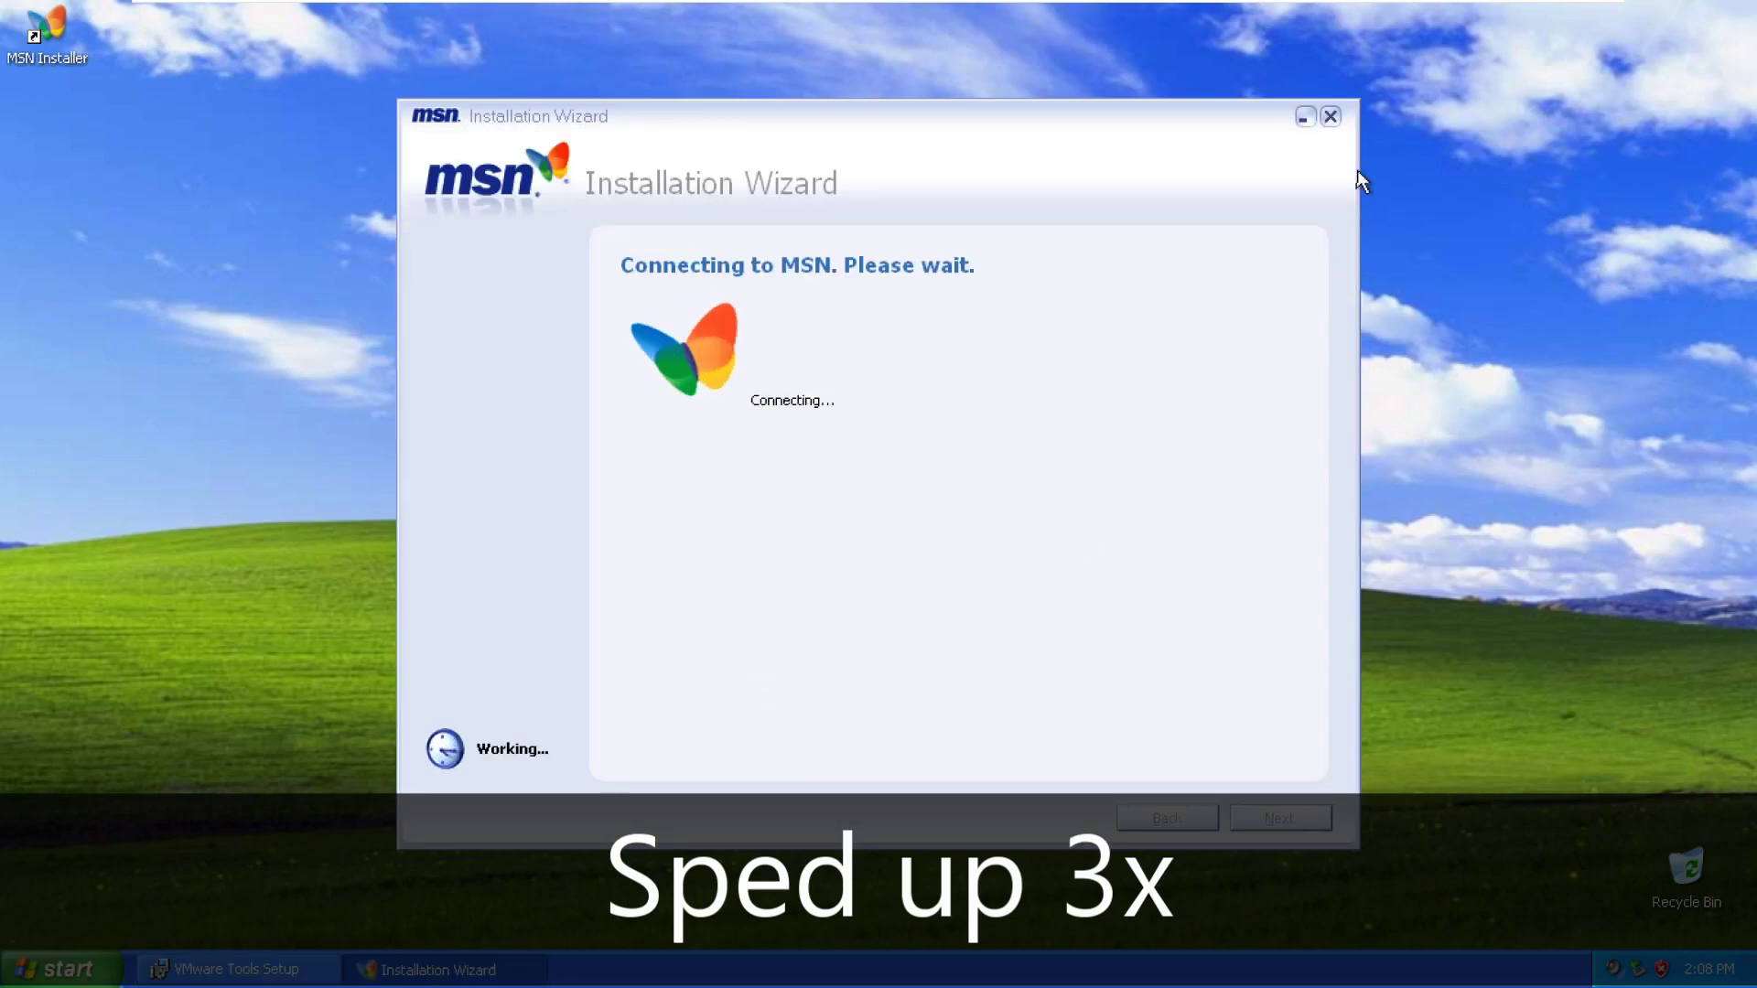
{"action": "left_click", "coordinate": [1330, 116]}
{"action": "left_click", "coordinate": [796, 553]}
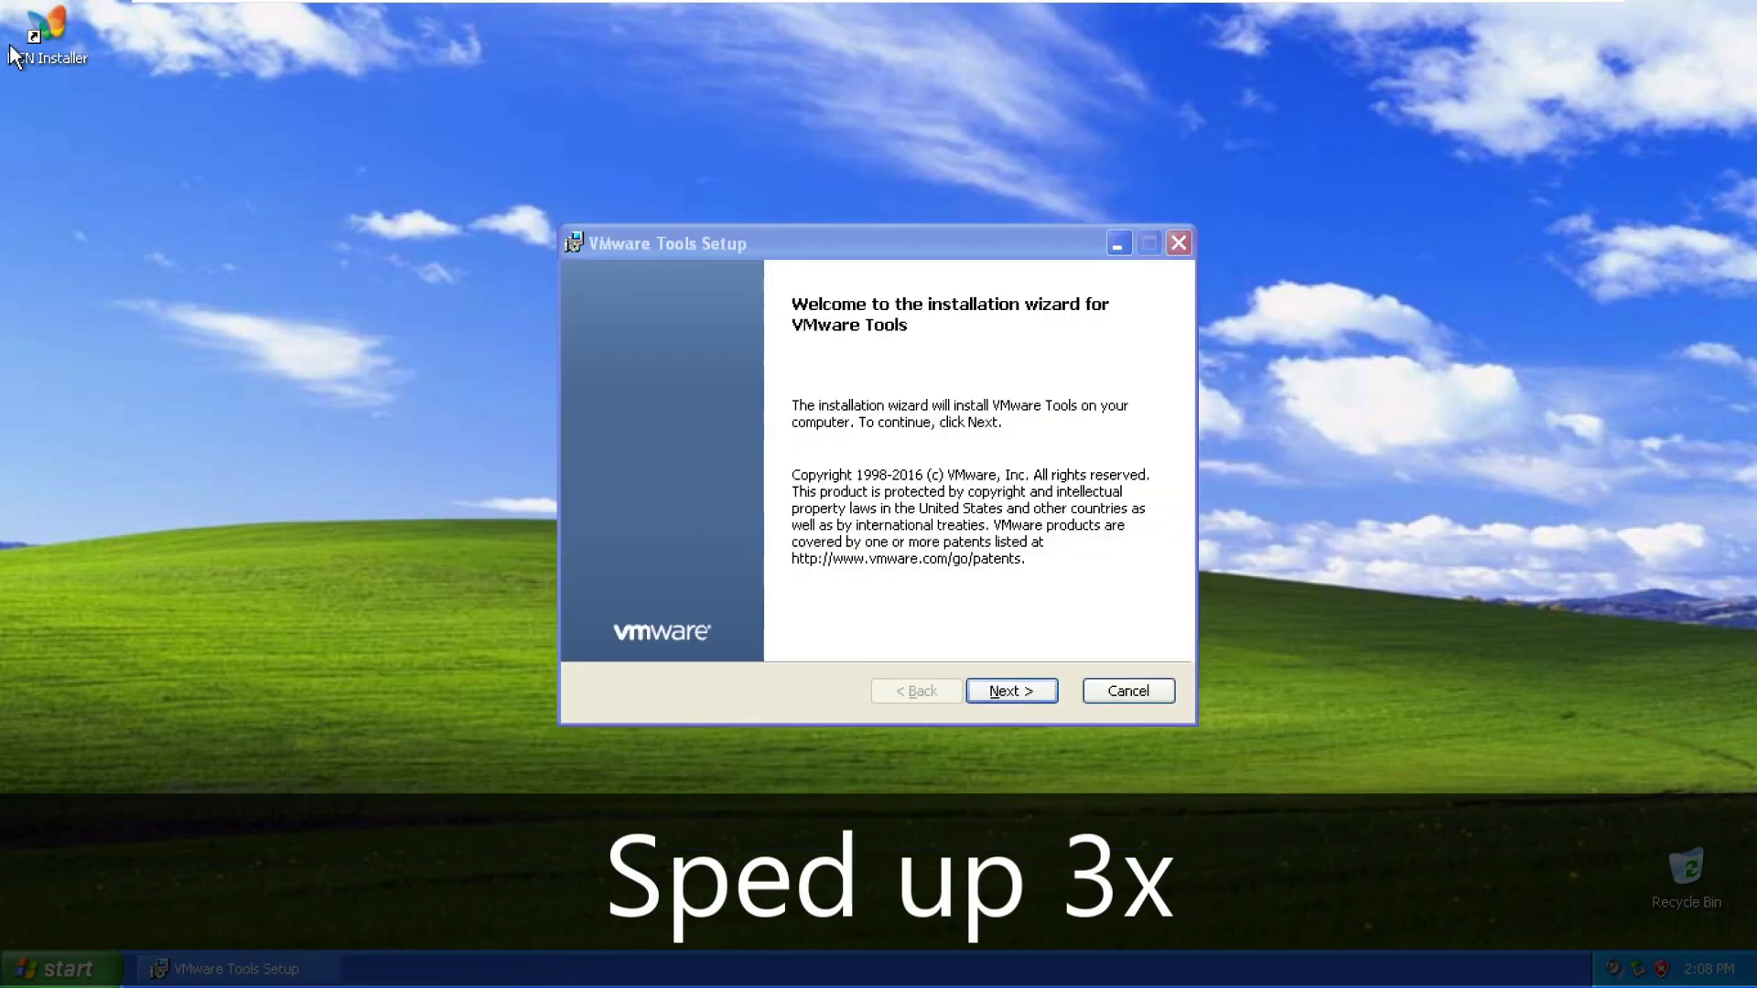
- Copy the MSN Installer shortcut's target path and try to open the folder C:\Program Files\MSN\MsnInstaller\ in My Computer
{"action": "right_click", "coordinate": [32, 47]}
{"action": "left_click", "coordinate": [81, 303]}
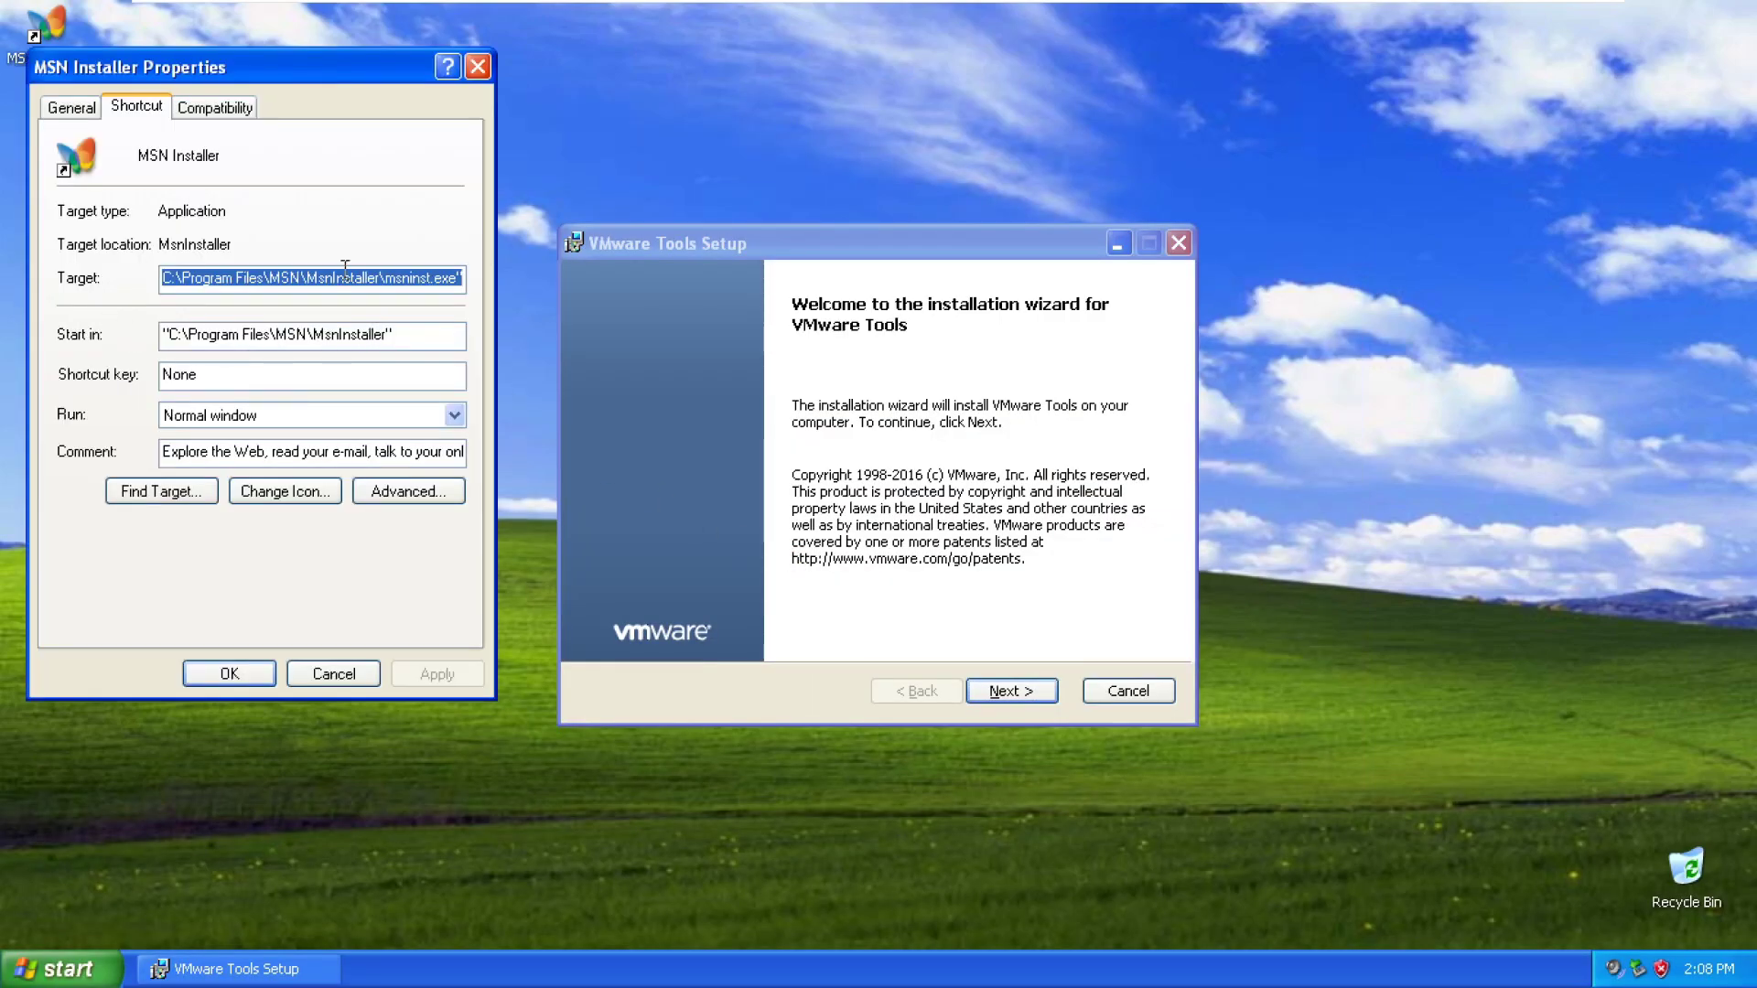
{"action": "key", "text": "ctrl+c"}
{"action": "key", "text": "super+e"}
{"action": "left_click", "coordinate": [643, 288]}
{"action": "key", "text": "ctrl+v"}
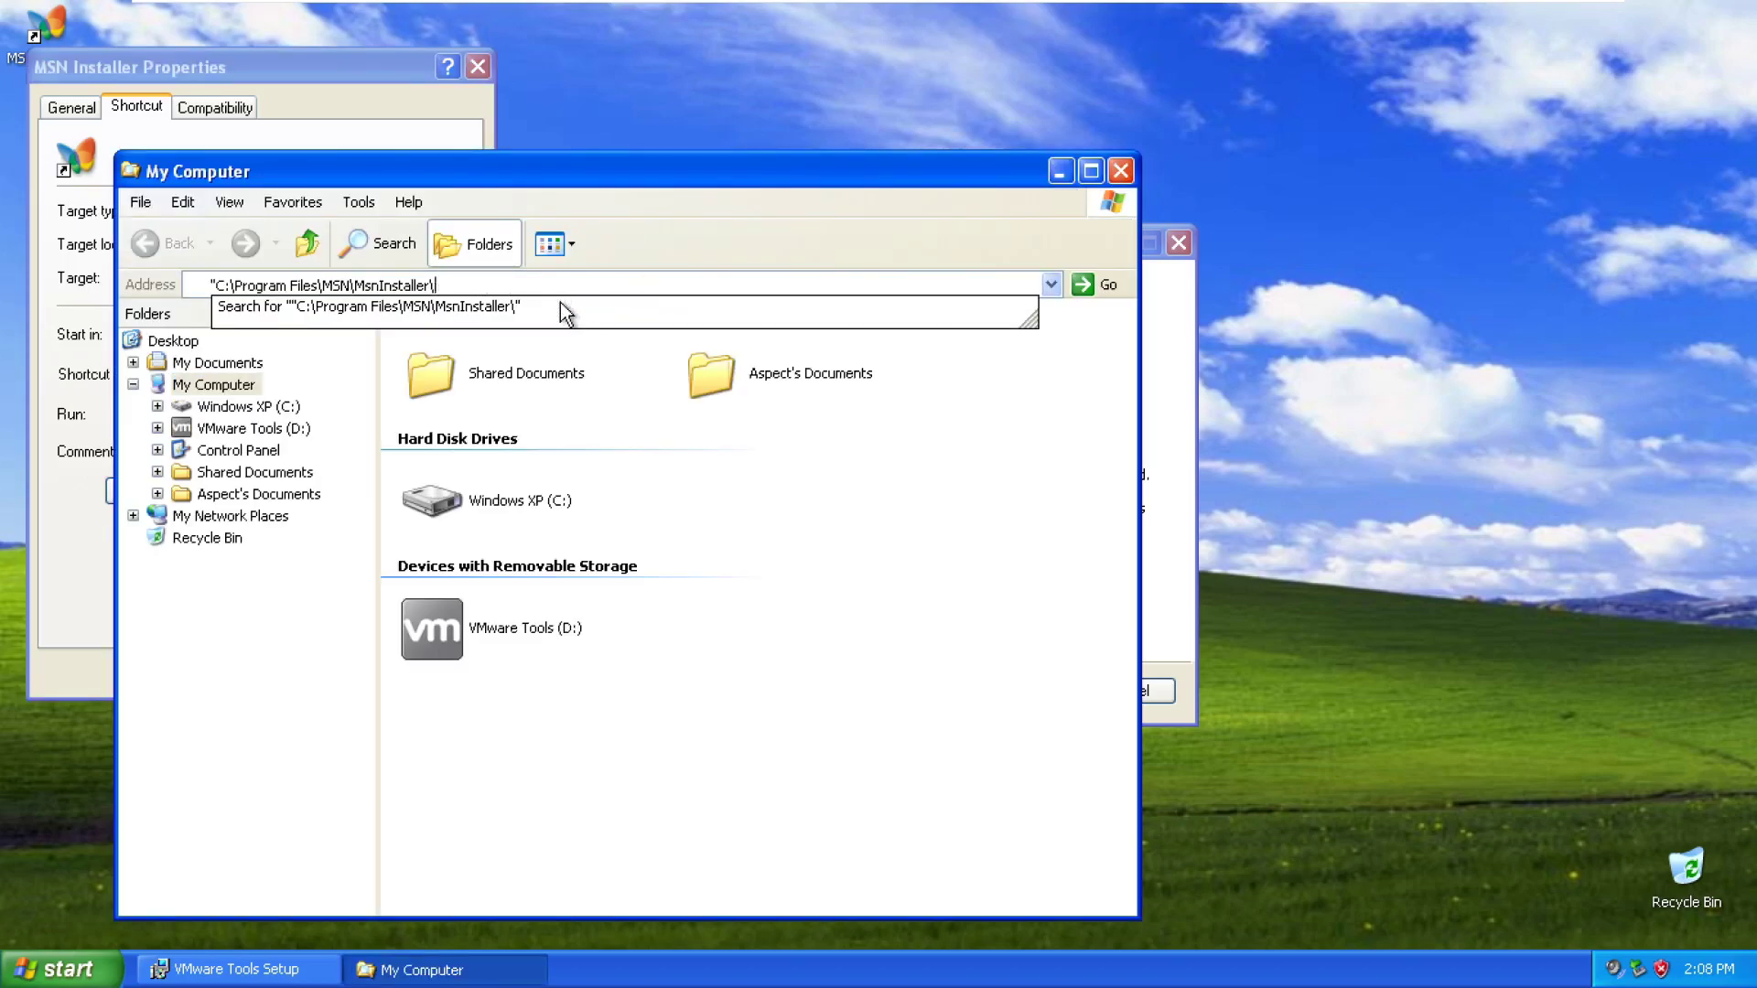
{"action": "key", "text": "Return"}
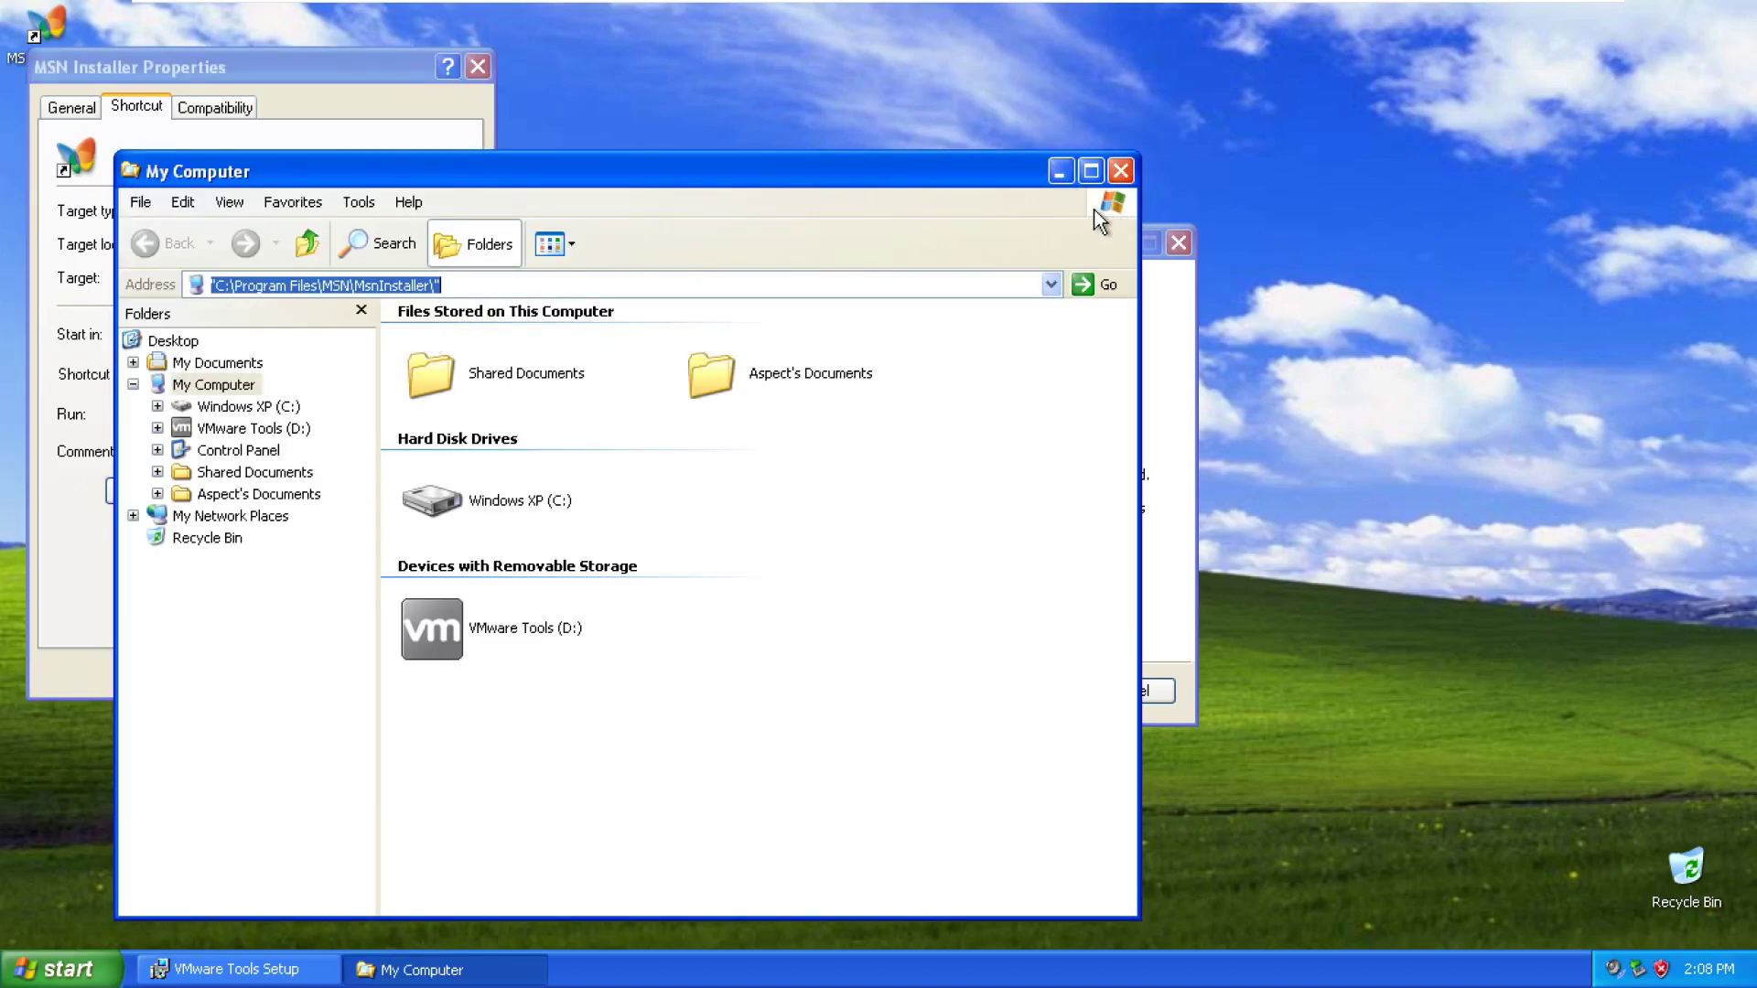
- Close the shortcut's properties, delete the MSN Installer shortcut from the desktop and close My Computer
{"action": "left_click", "coordinate": [478, 66]}
{"action": "left_click_drag", "start_coordinate": [637, 155], "coordinate": [555, 130]}
{"action": "left_click", "coordinate": [46, 26]}
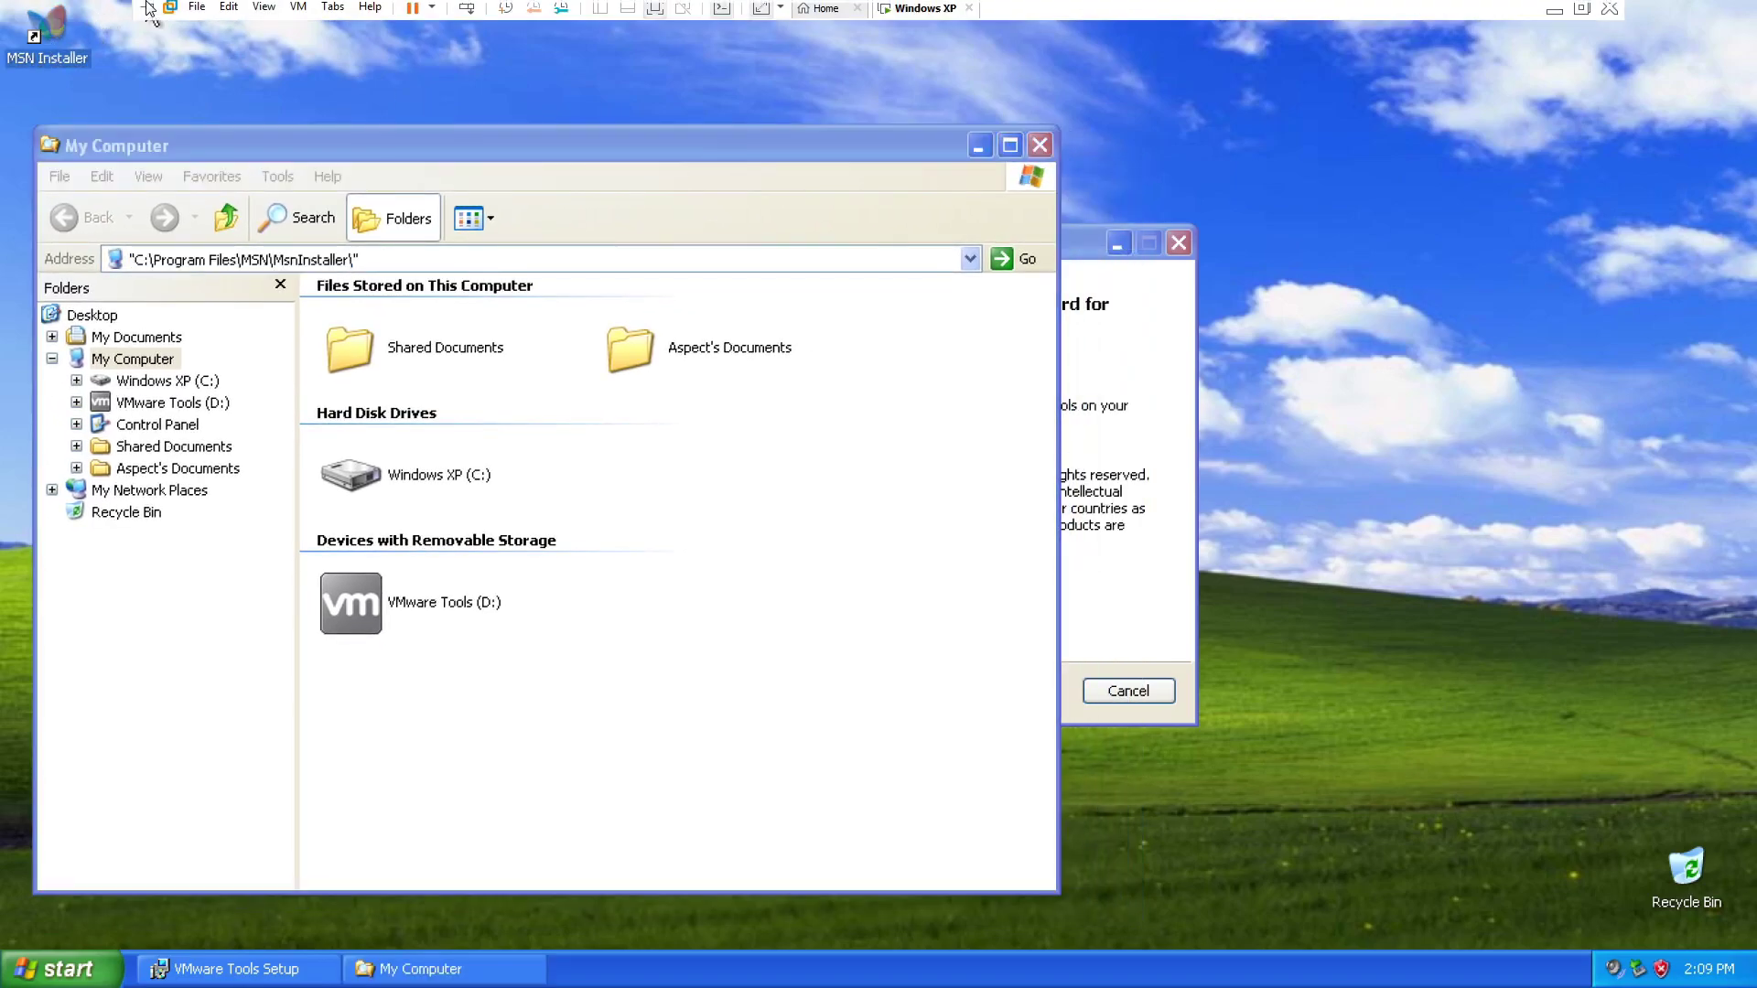
{"action": "key", "text": "Delete"}
{"action": "key", "text": "Return"}
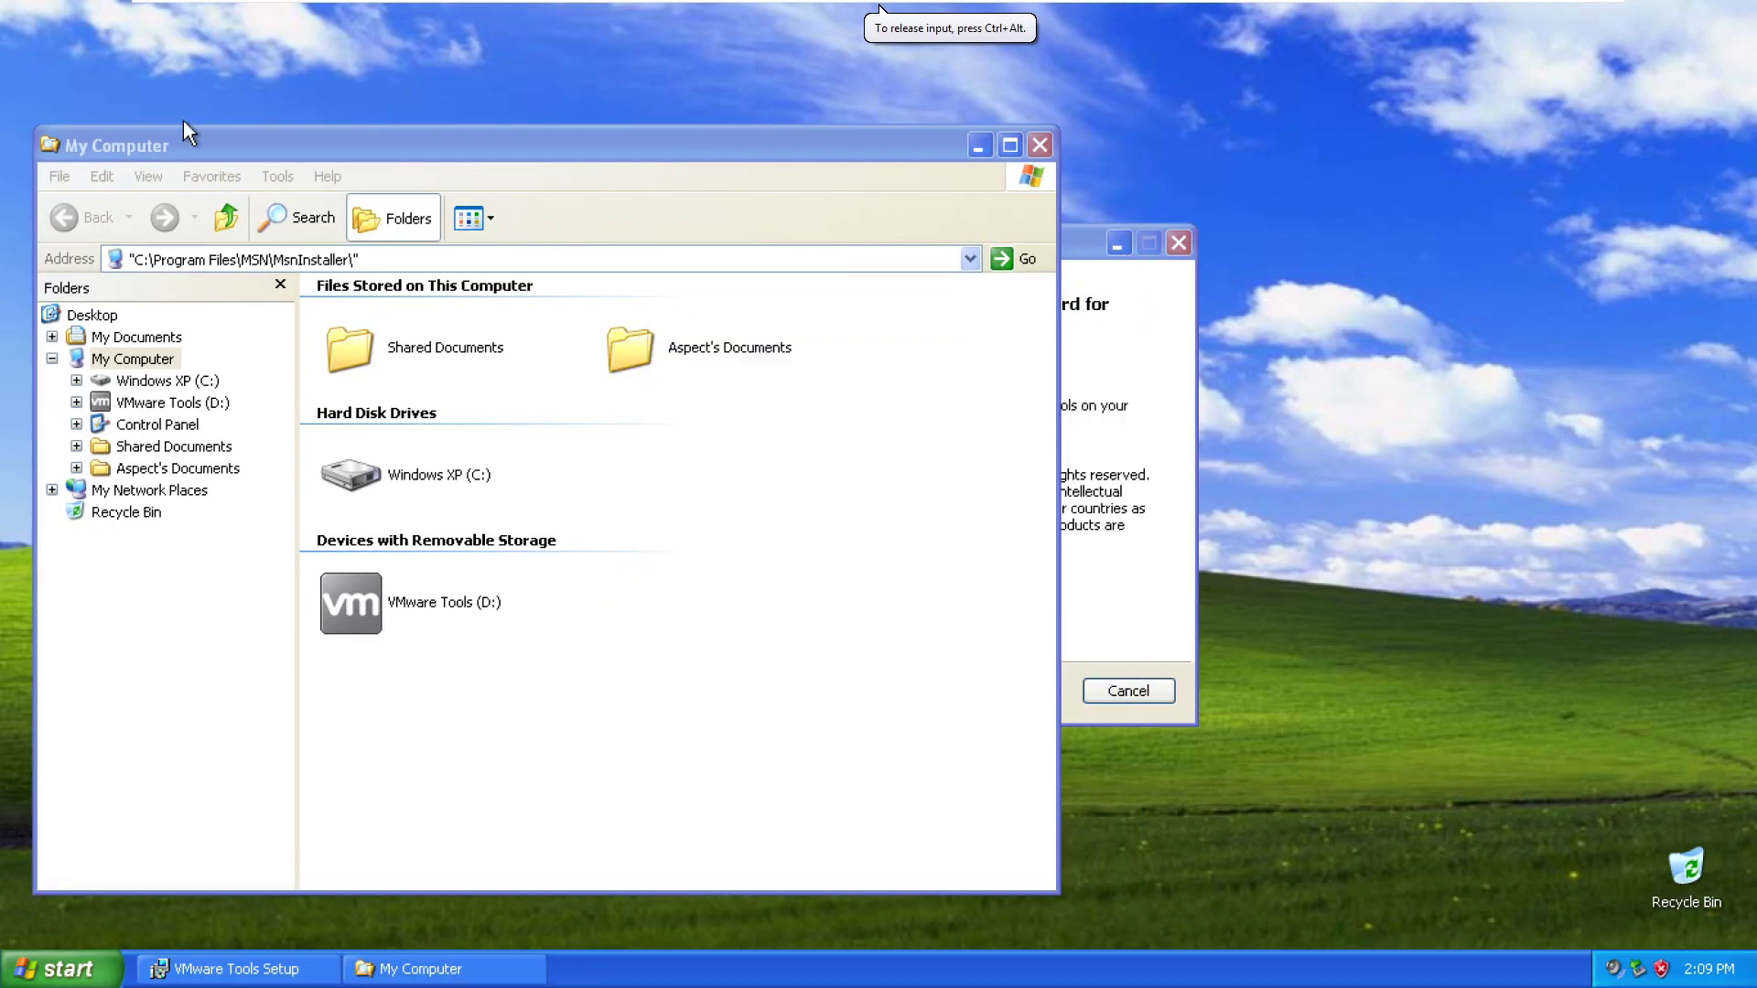
{"action": "left_click", "coordinate": [1040, 144]}
- Accept the default options in the VMware Tools Setup wizard and start the installation
{"action": "left_click", "coordinate": [1041, 691]}
{"action": "left_click", "coordinate": [1042, 691]}
{"action": "left_click", "coordinate": [1041, 691]}
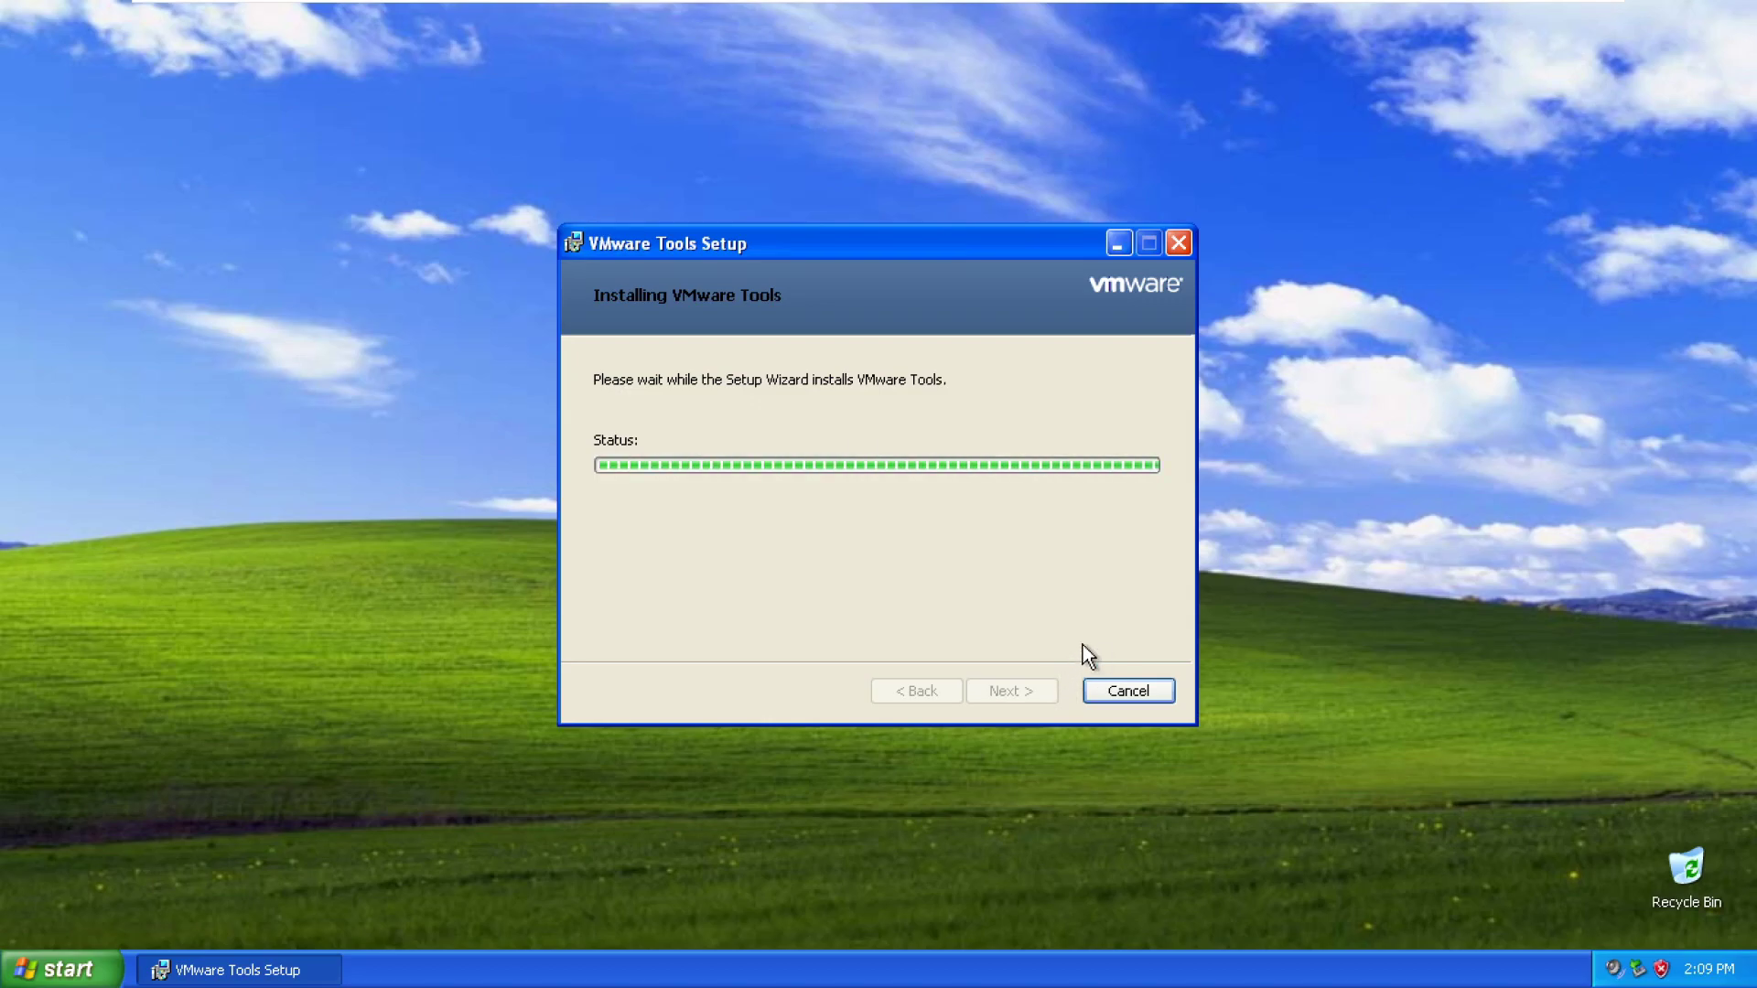
- Open Task Manager in both Windows XP and the host system, and place them on either side of the setup window
{"action": "right_click", "coordinate": [549, 970]}
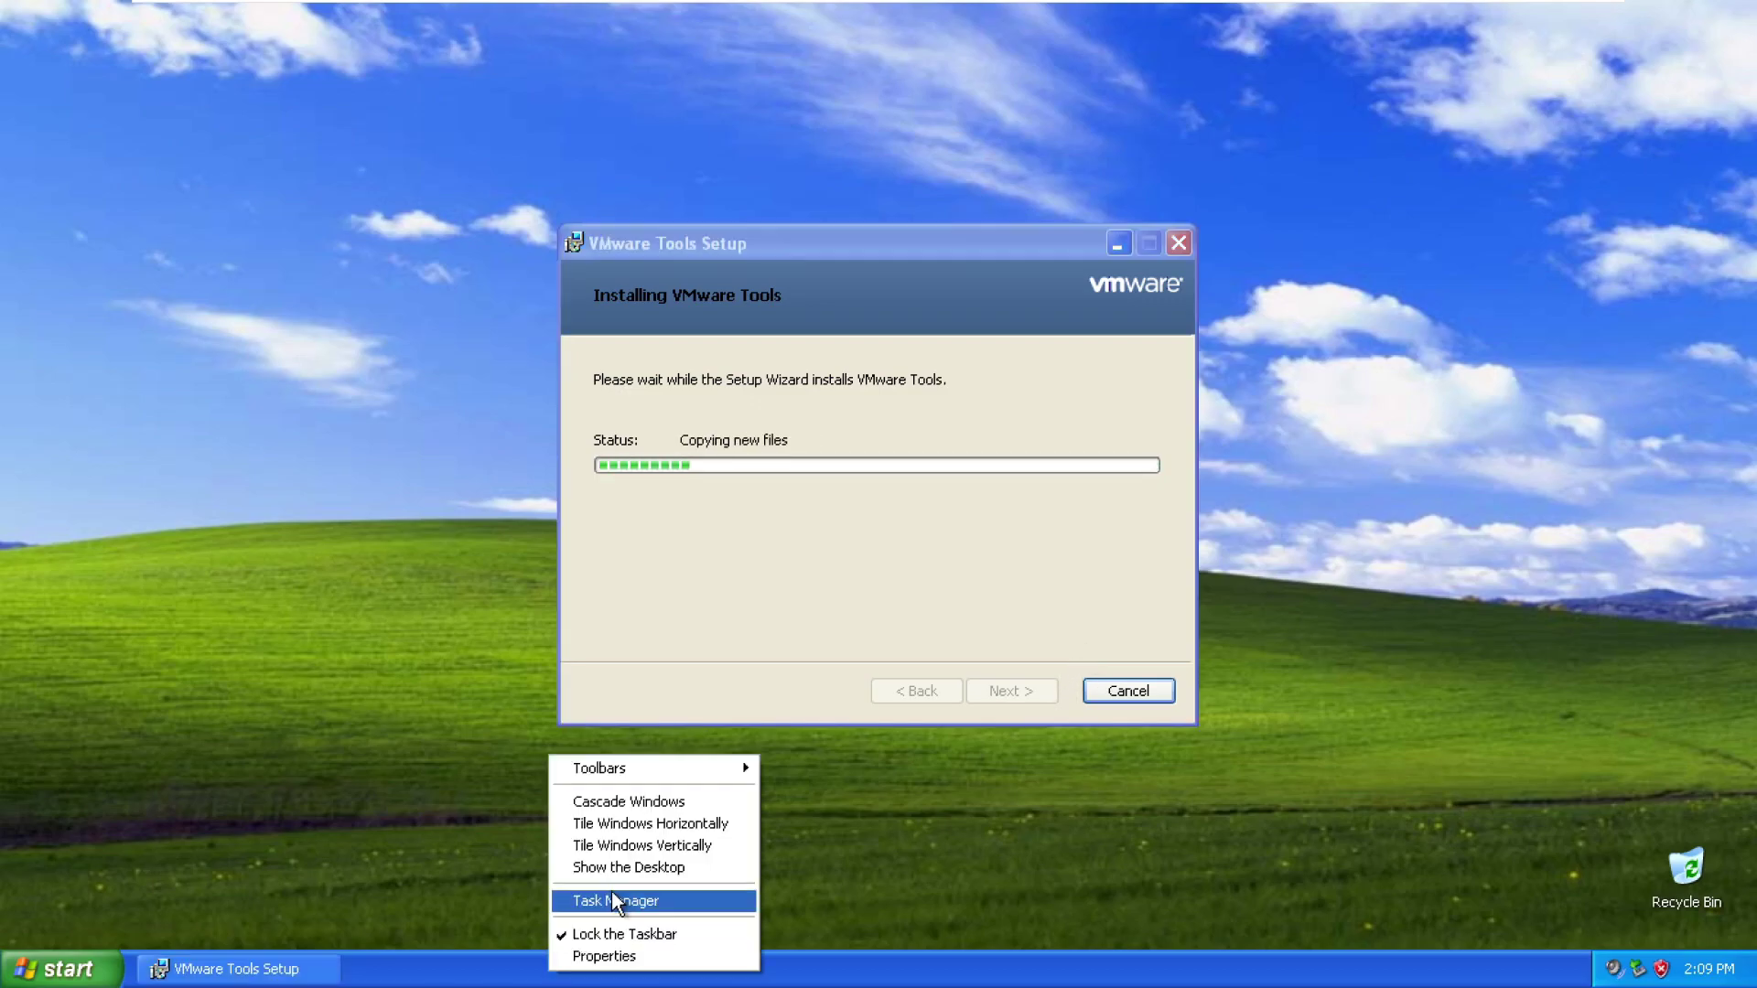
{"action": "left_click", "coordinate": [640, 903]}
{"action": "left_click_drag", "start_coordinate": [385, 236], "coordinate": [100, 188]}
{"action": "key", "text": "super"}
{"action": "key", "text": "ctrl+shift+Escape"}
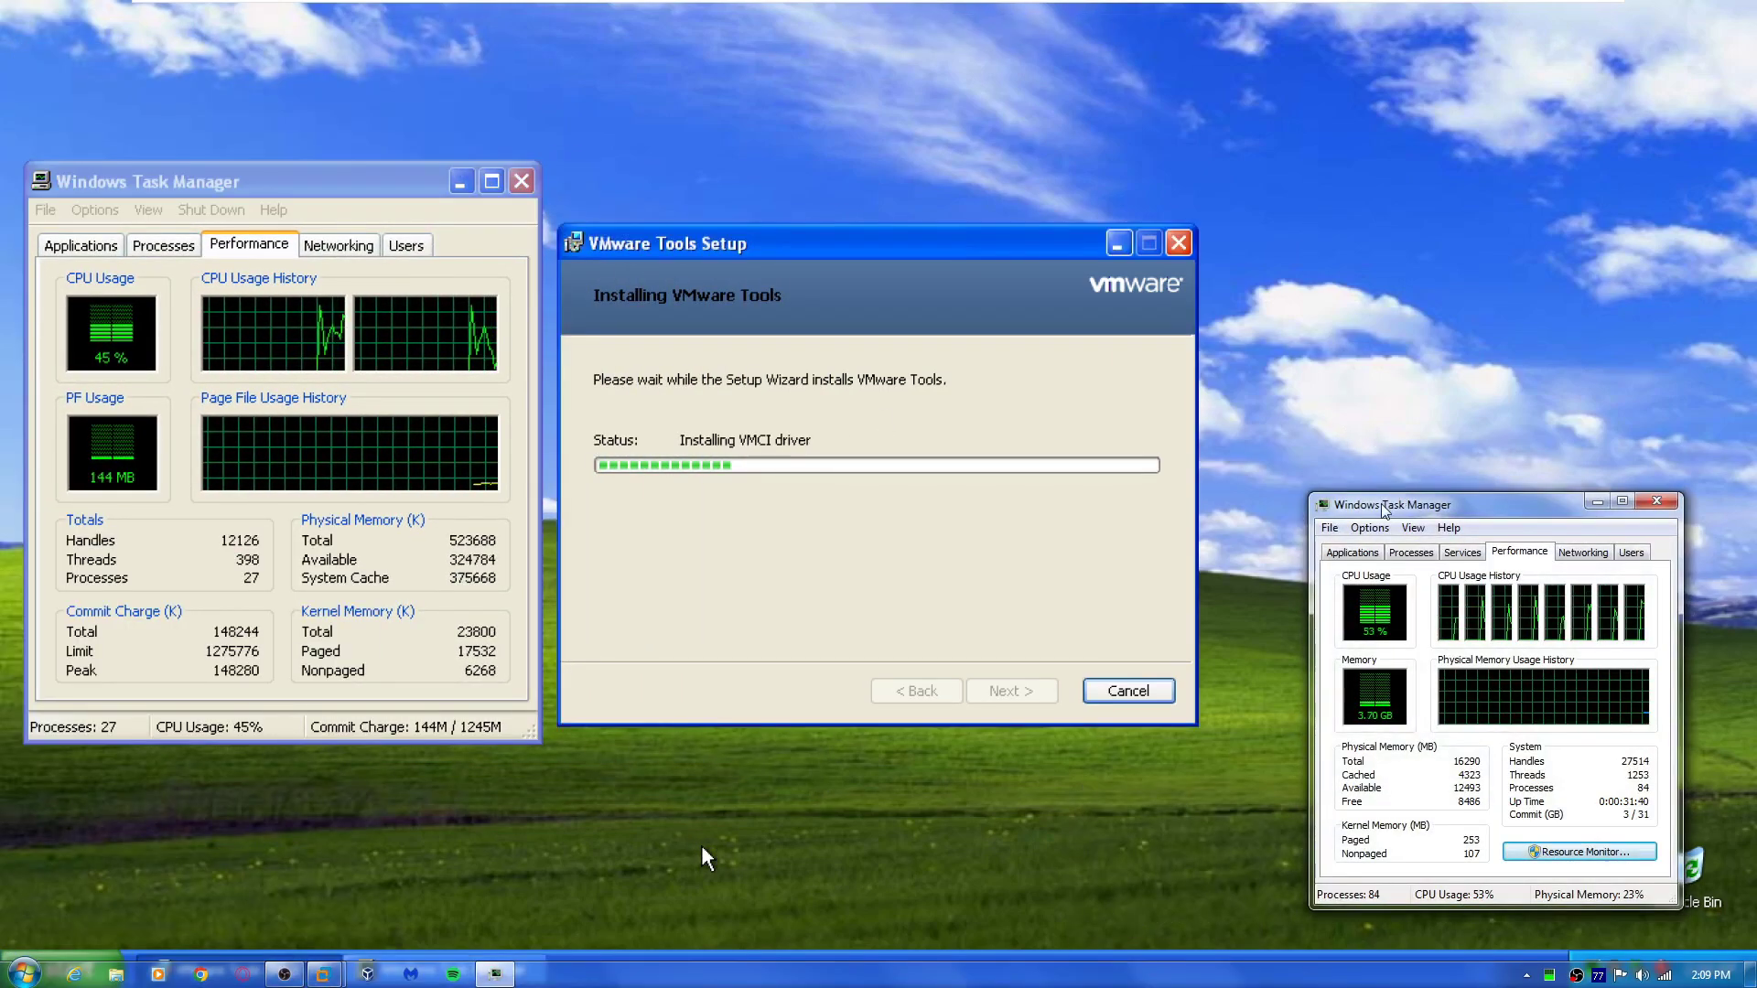
{"action": "left_click_drag", "start_coordinate": [1396, 505], "coordinate": [1372, 287]}
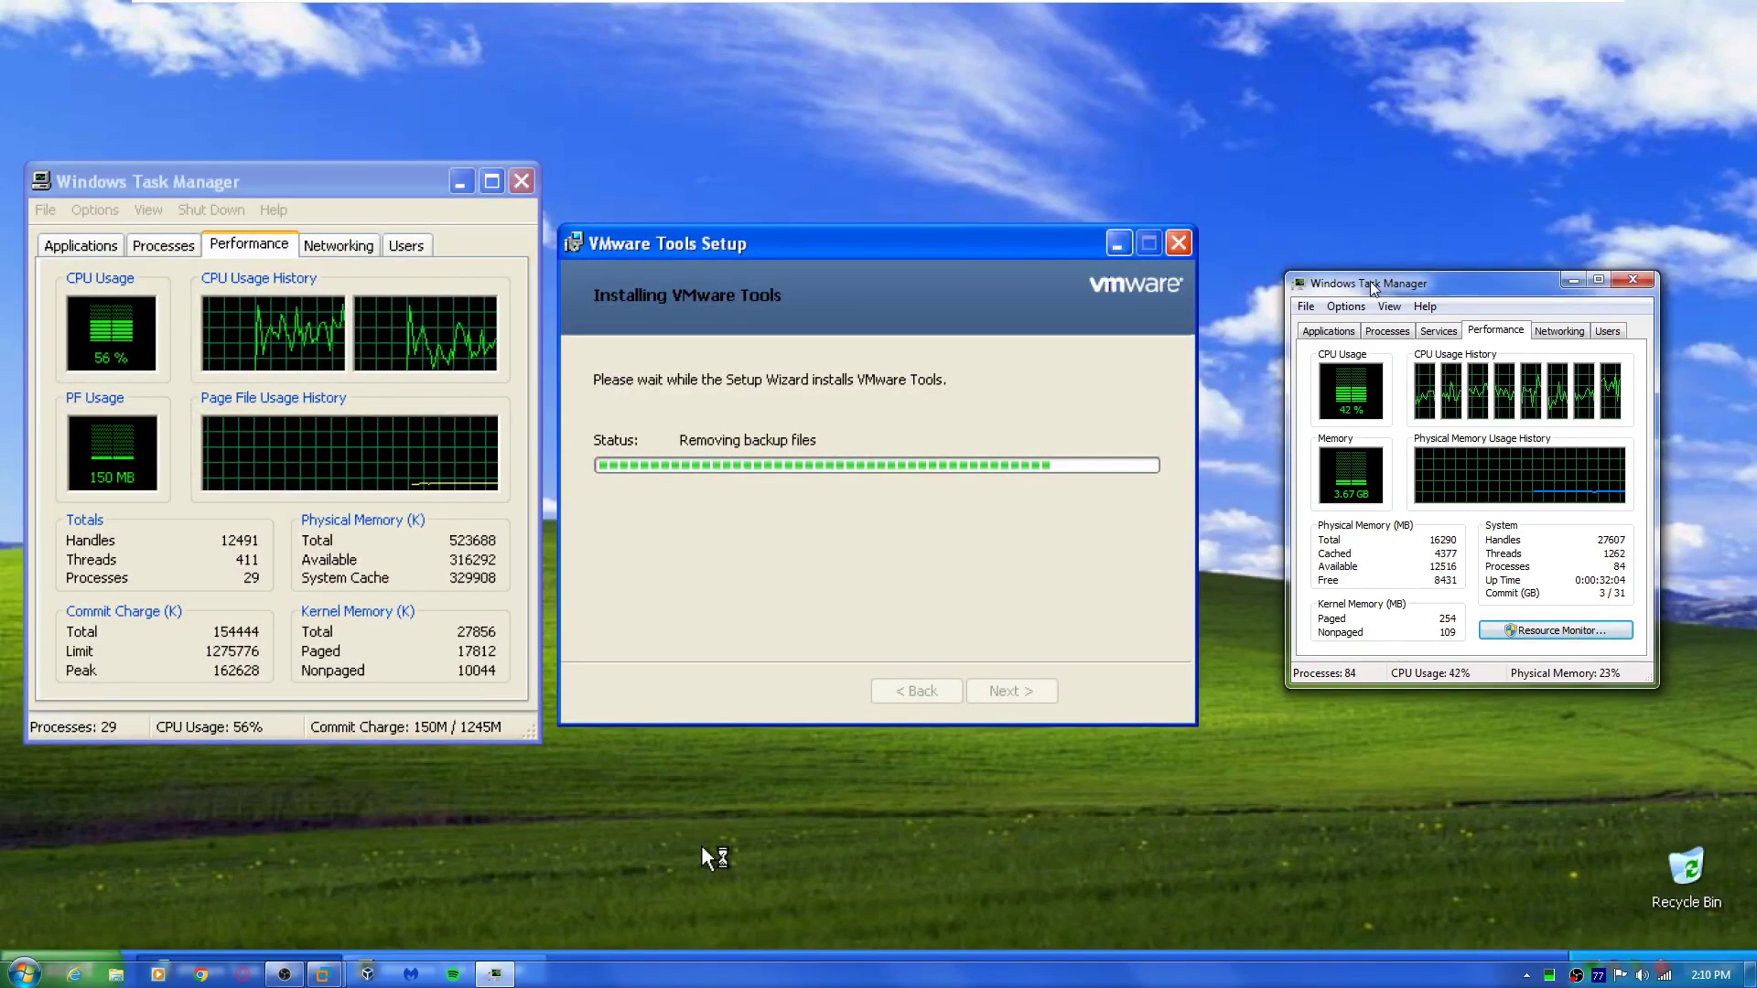
- Complete the VMware Tools Setup wizard and restart Windows XP
{"action": "right_click", "coordinate": [853, 240]}
{"action": "left_click", "coordinate": [874, 281]}
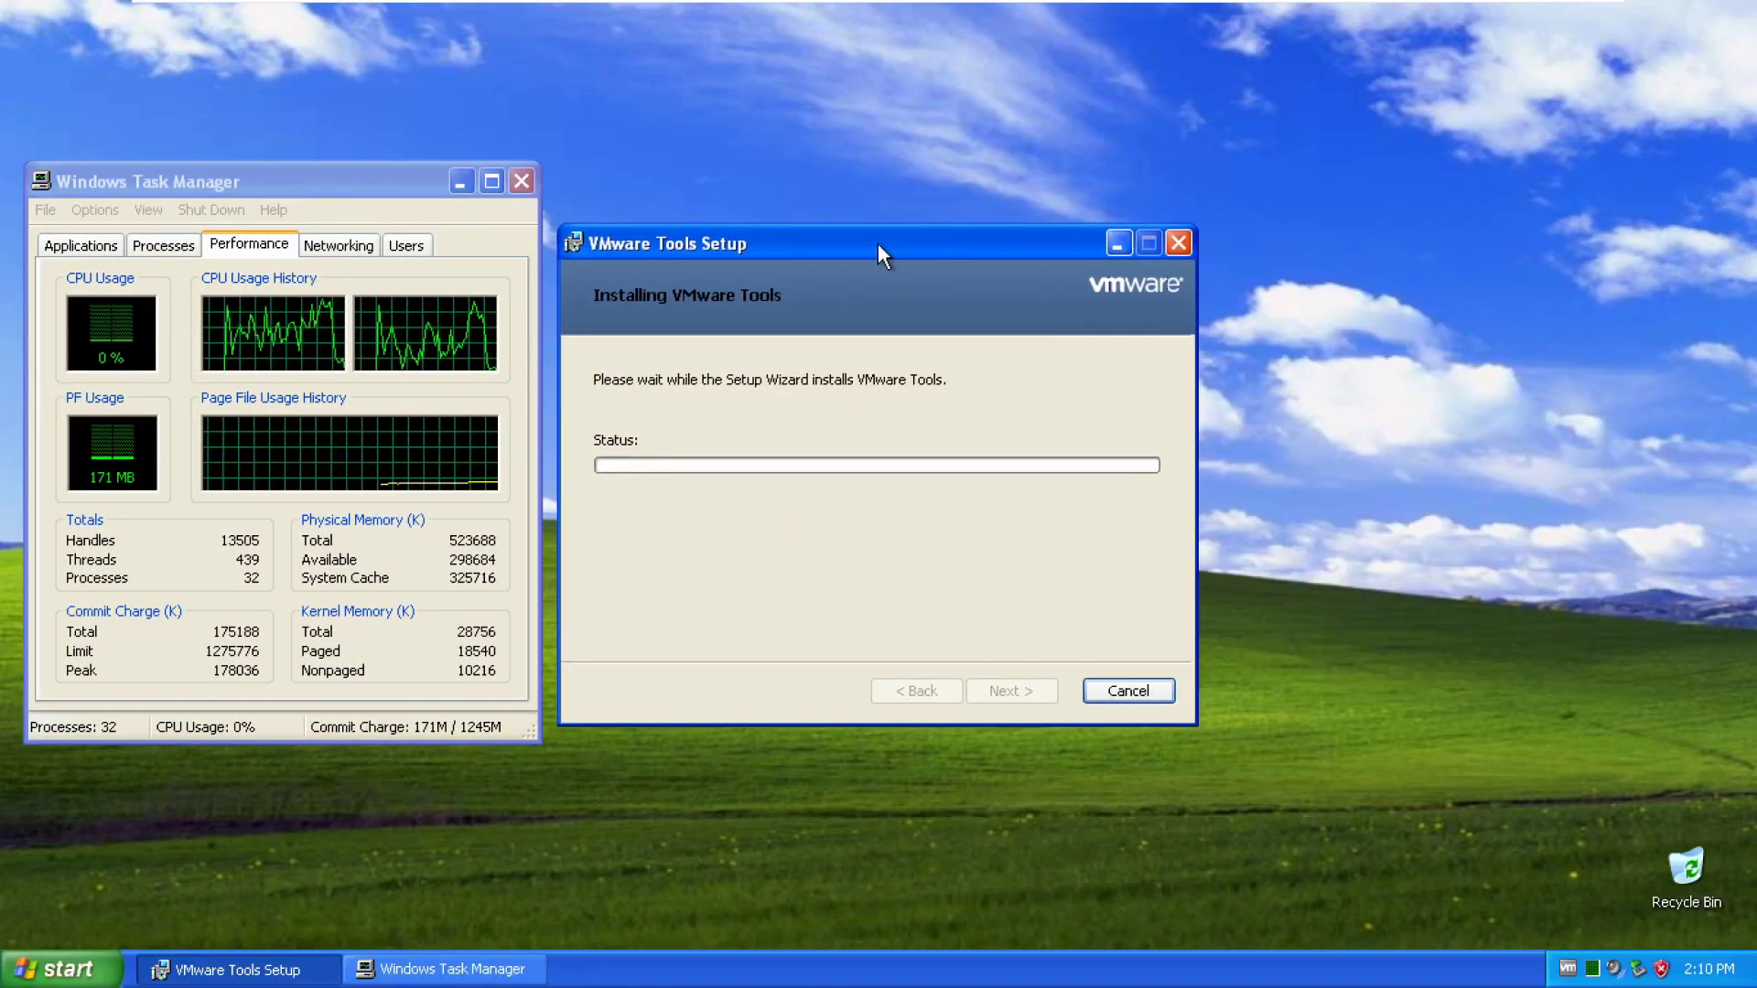
{"action": "left_click", "coordinate": [1010, 691]}
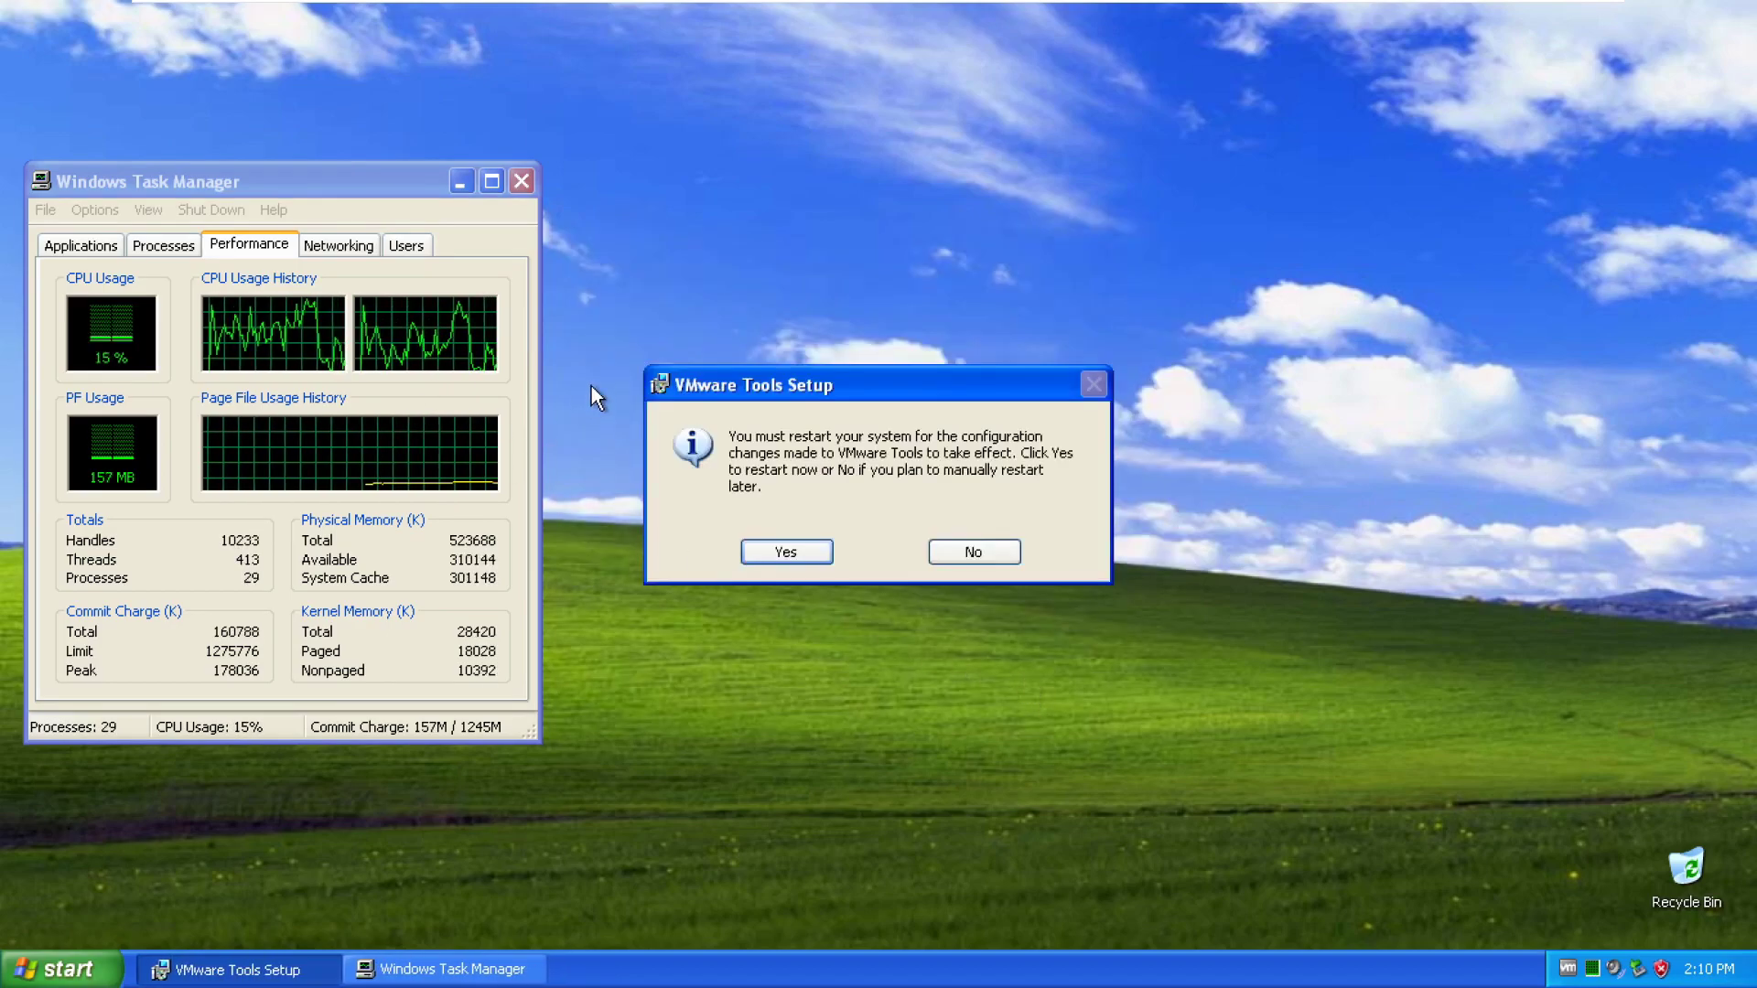
{"action": "left_click", "coordinate": [785, 549]}
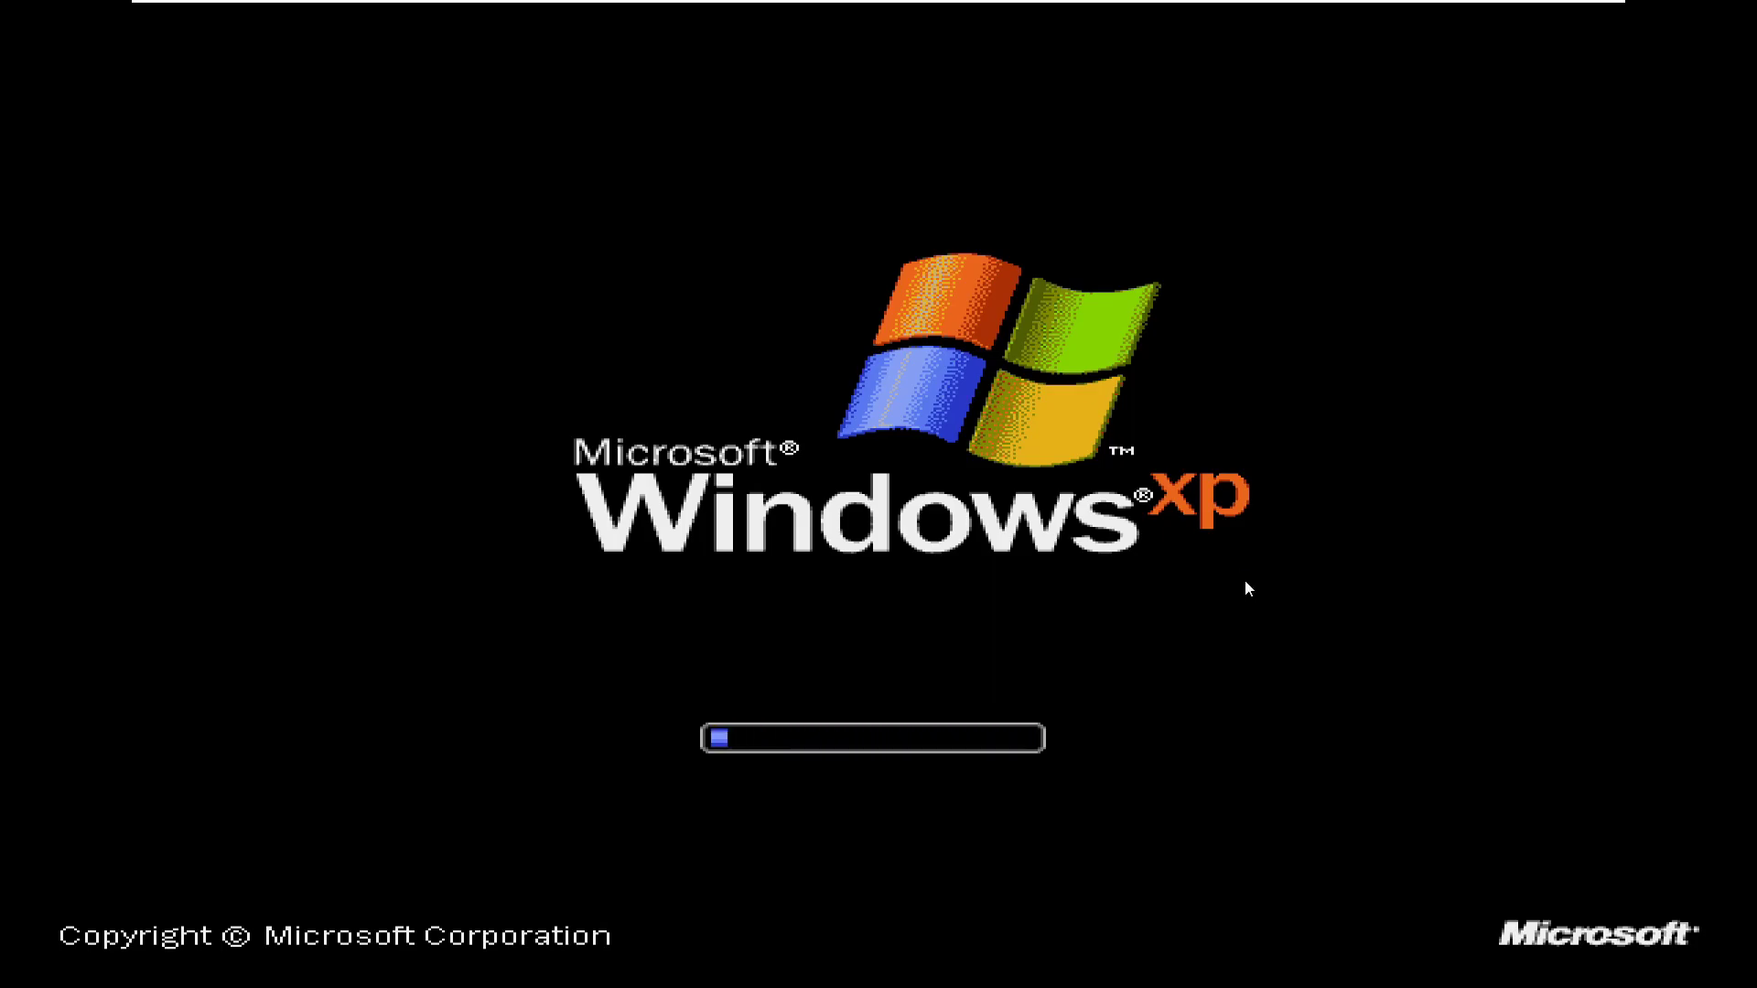
- Open the Virtual Machine Settings, select the CD/DVD (IDE) device and close the dialog
{"action": "key", "text": "ctrl+d"}
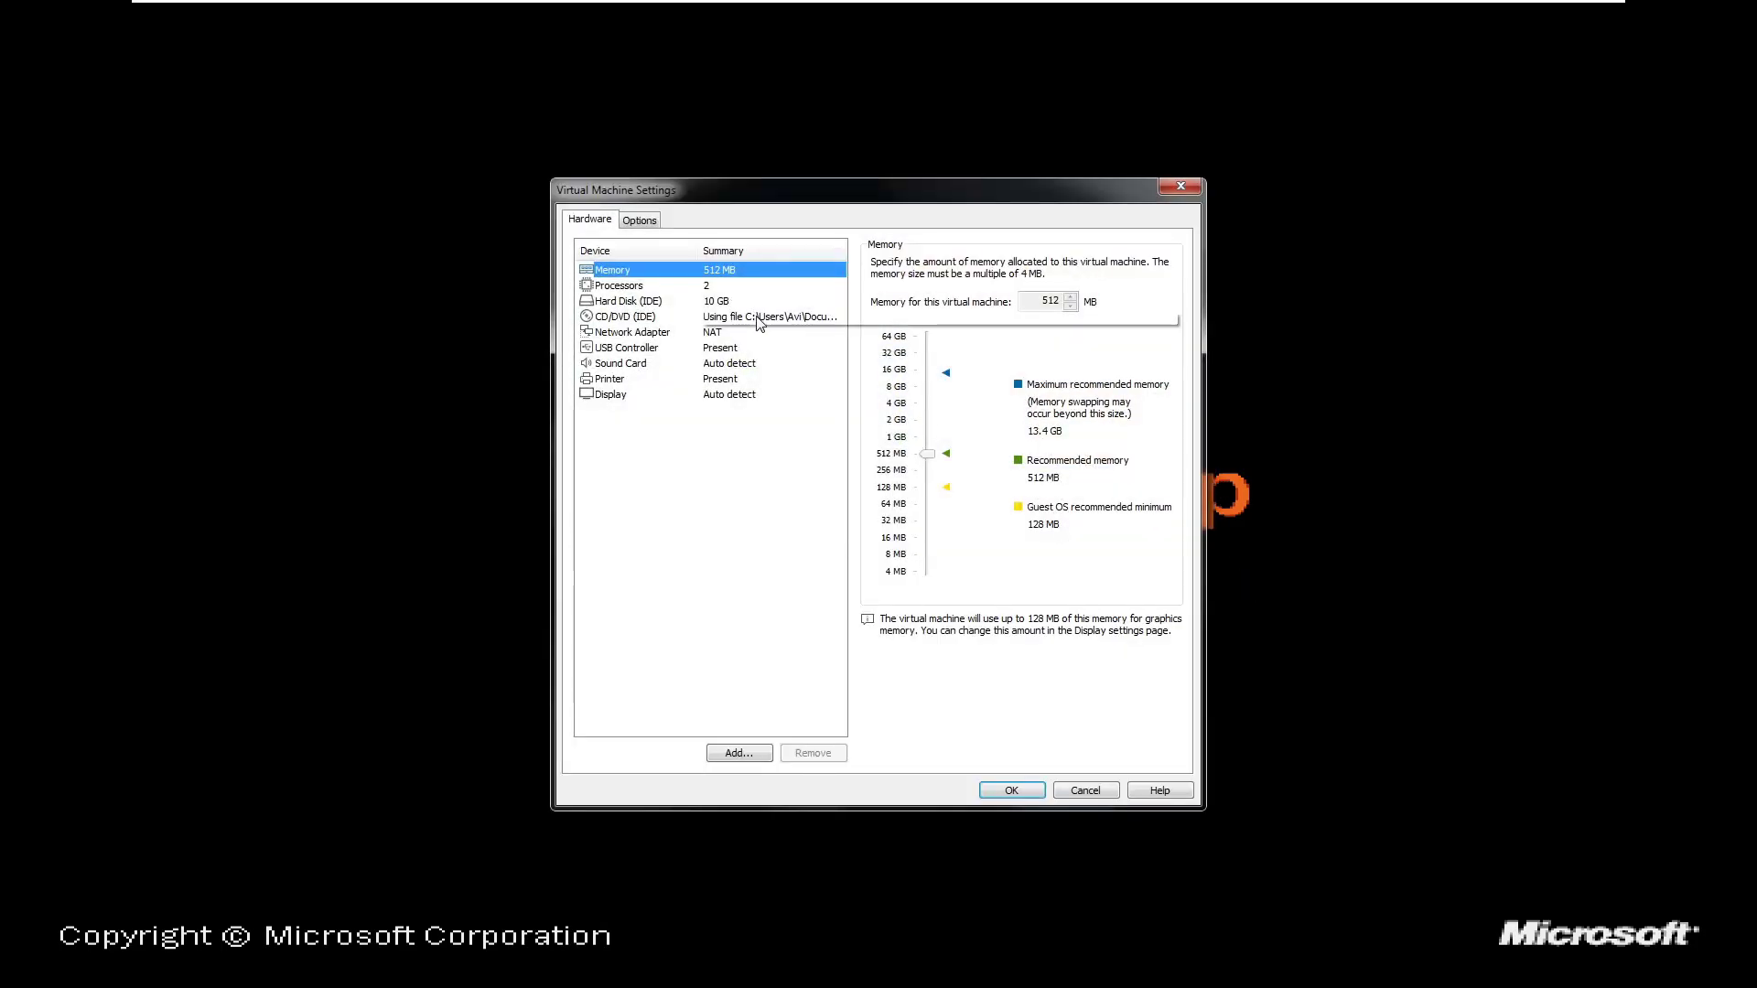
{"action": "left_click", "coordinate": [824, 317]}
{"action": "key", "text": "Return"}
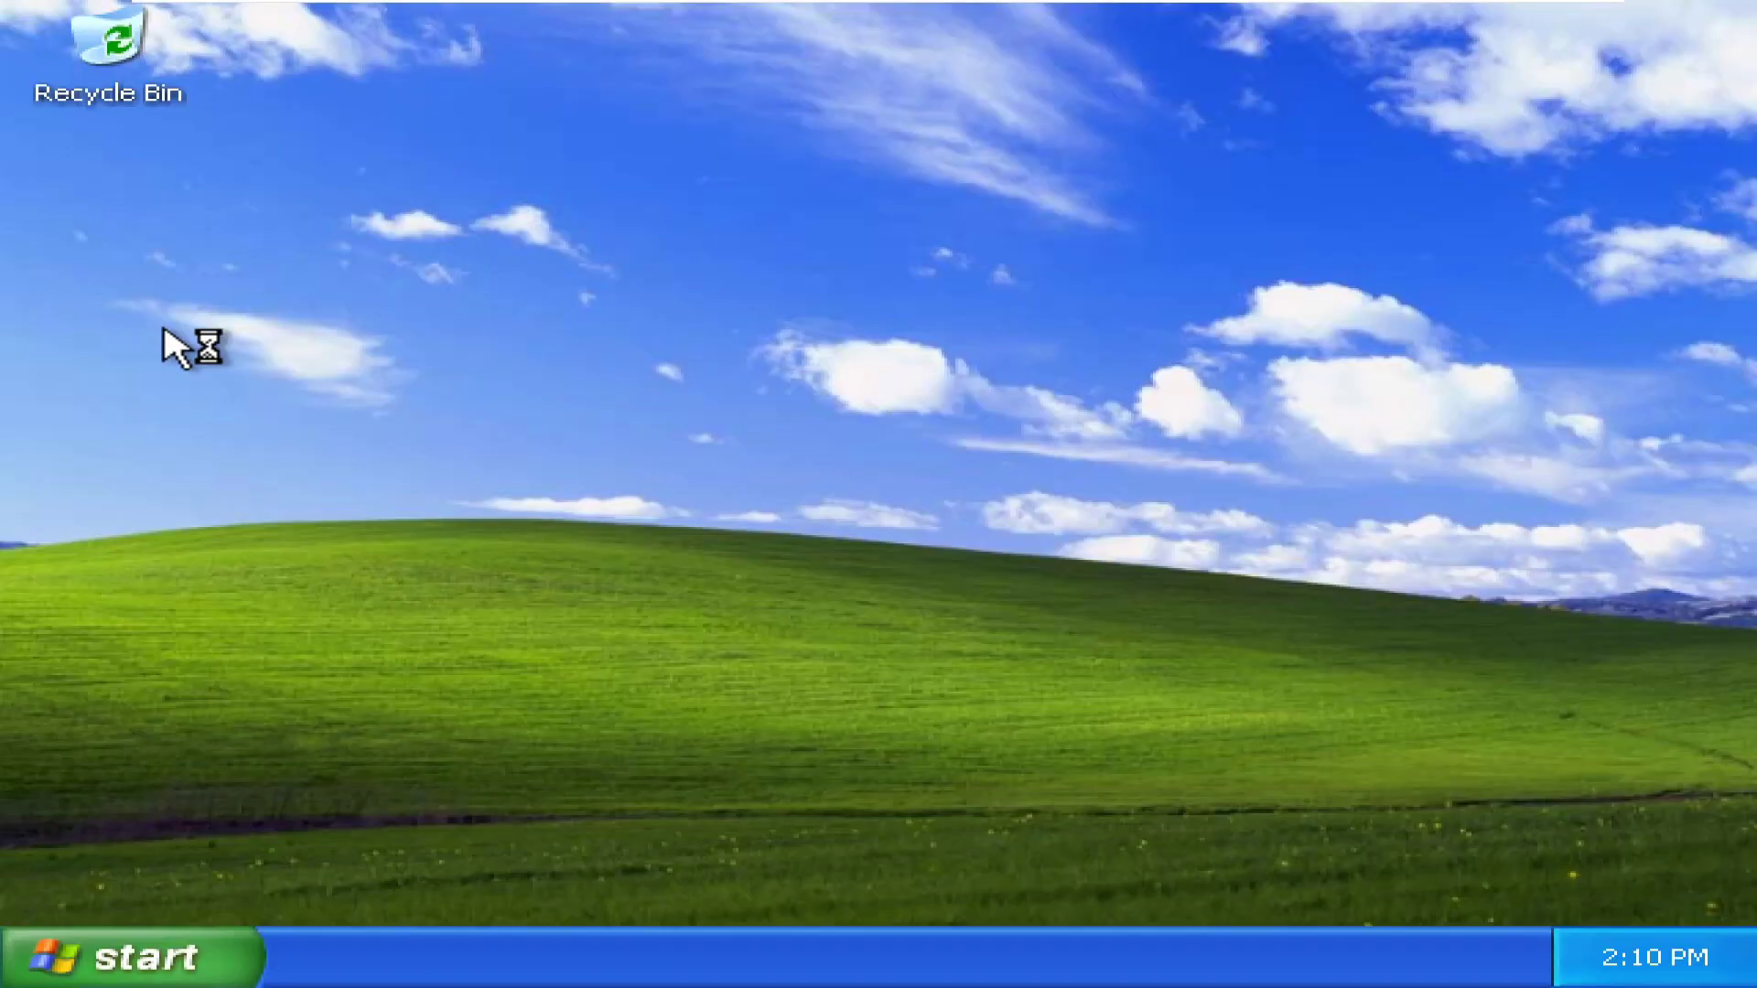
- Move the Recycle Bin to the desktop's lower-right corner and keep the automatically adjusted monitor settings
{"action": "left_click_drag", "start_coordinate": [182, 335], "coordinate": [1462, 789]}
{"action": "left_click", "coordinate": [1462, 789]}
{"action": "left_click", "coordinate": [1030, 572]}
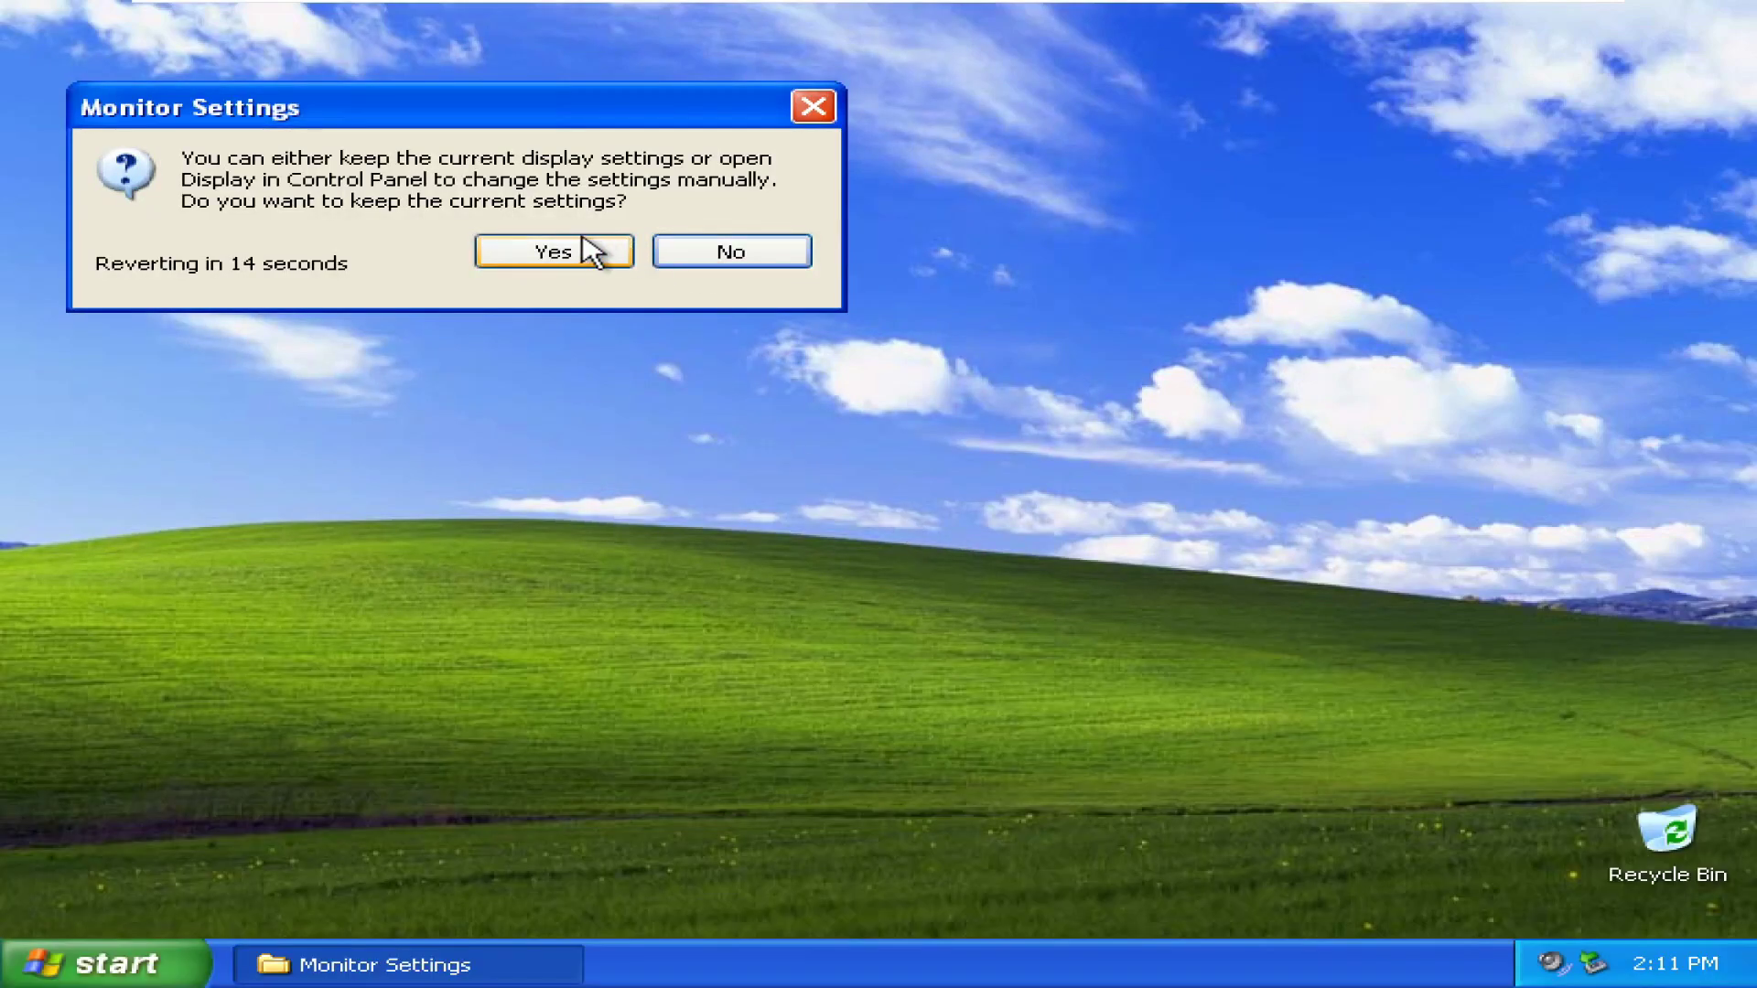
{"action": "left_click", "coordinate": [590, 252]}
- Set the screen resolution to 3840 by 2160 pixels in Display Properties and keep the reconfigured desktop
{"action": "right_click", "coordinate": [653, 309]}
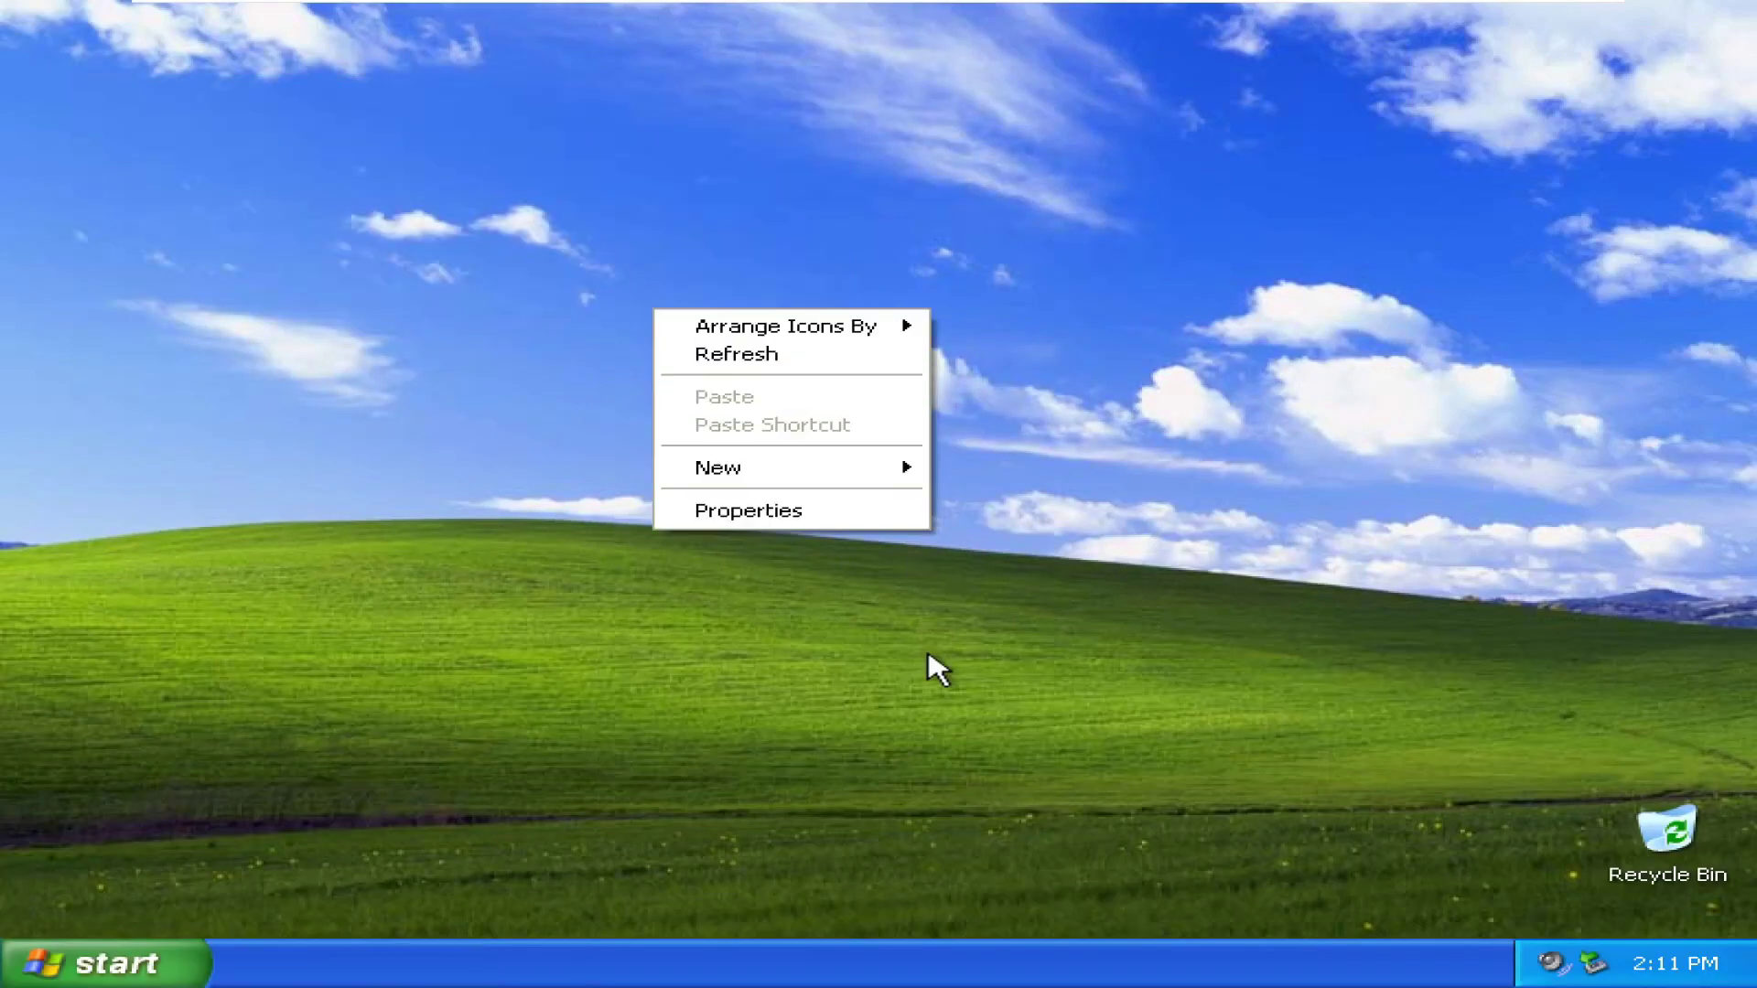
{"action": "left_click", "coordinate": [731, 513]}
{"action": "left_click", "coordinate": [728, 227]}
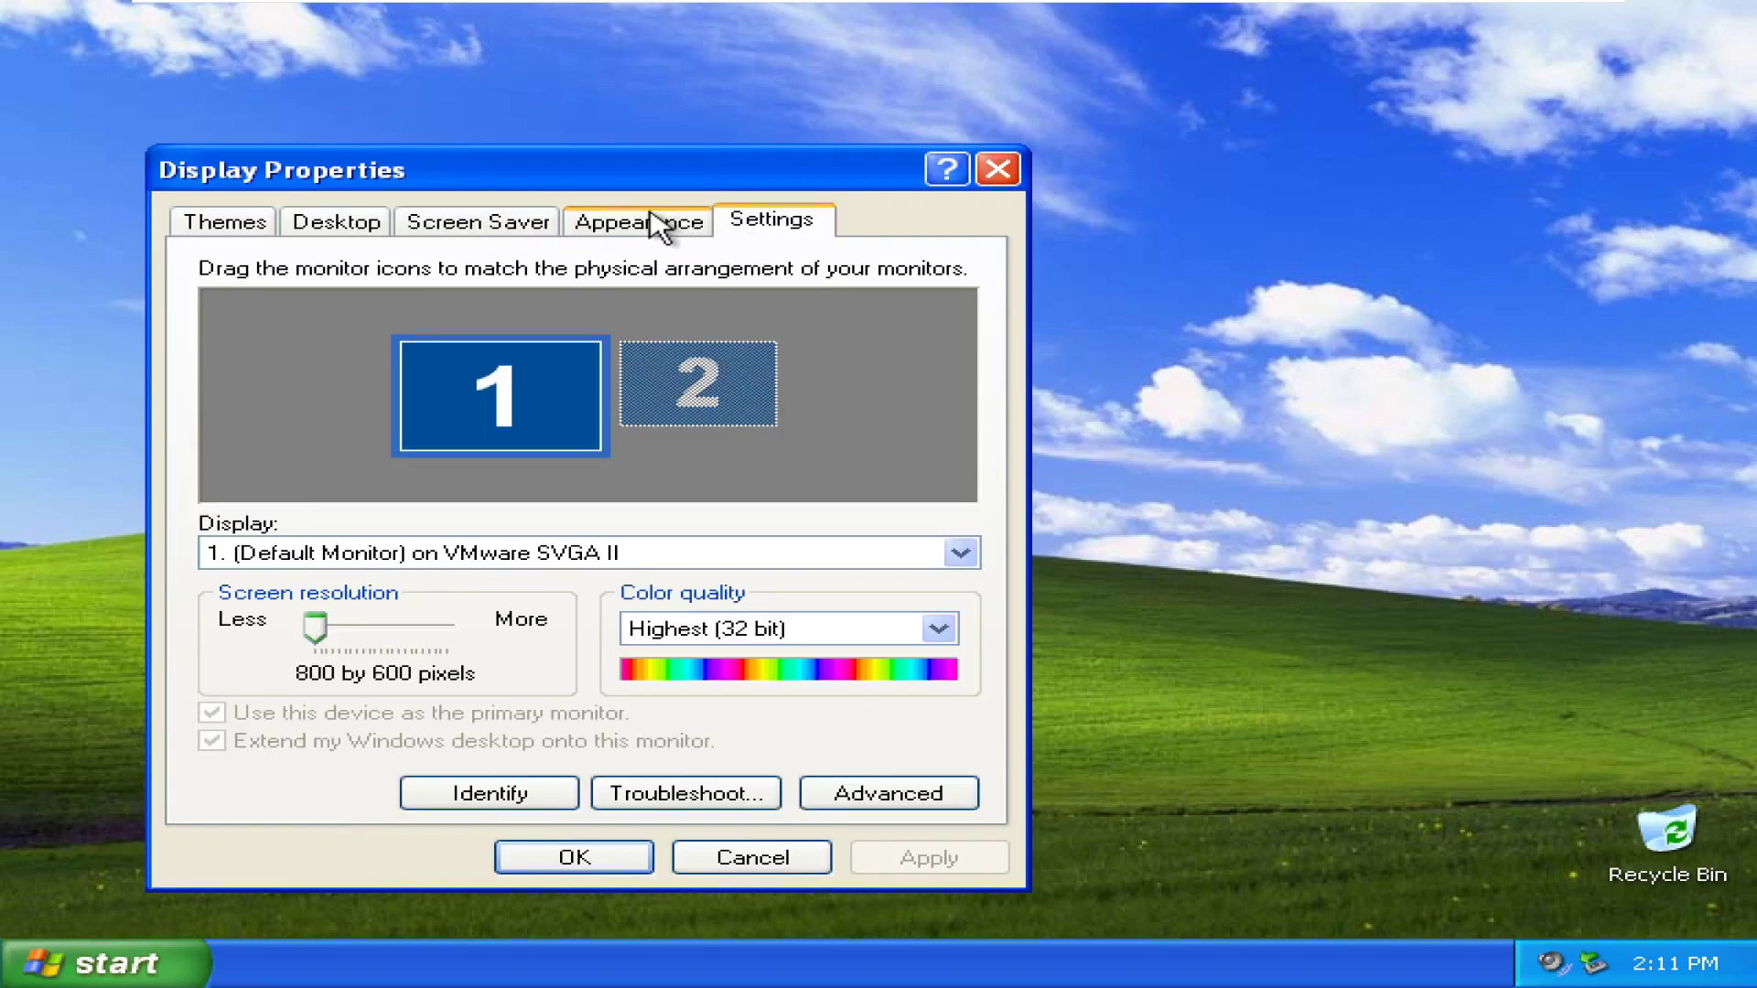
{"action": "left_click_drag", "start_coordinate": [316, 630], "coordinate": [437, 632]}
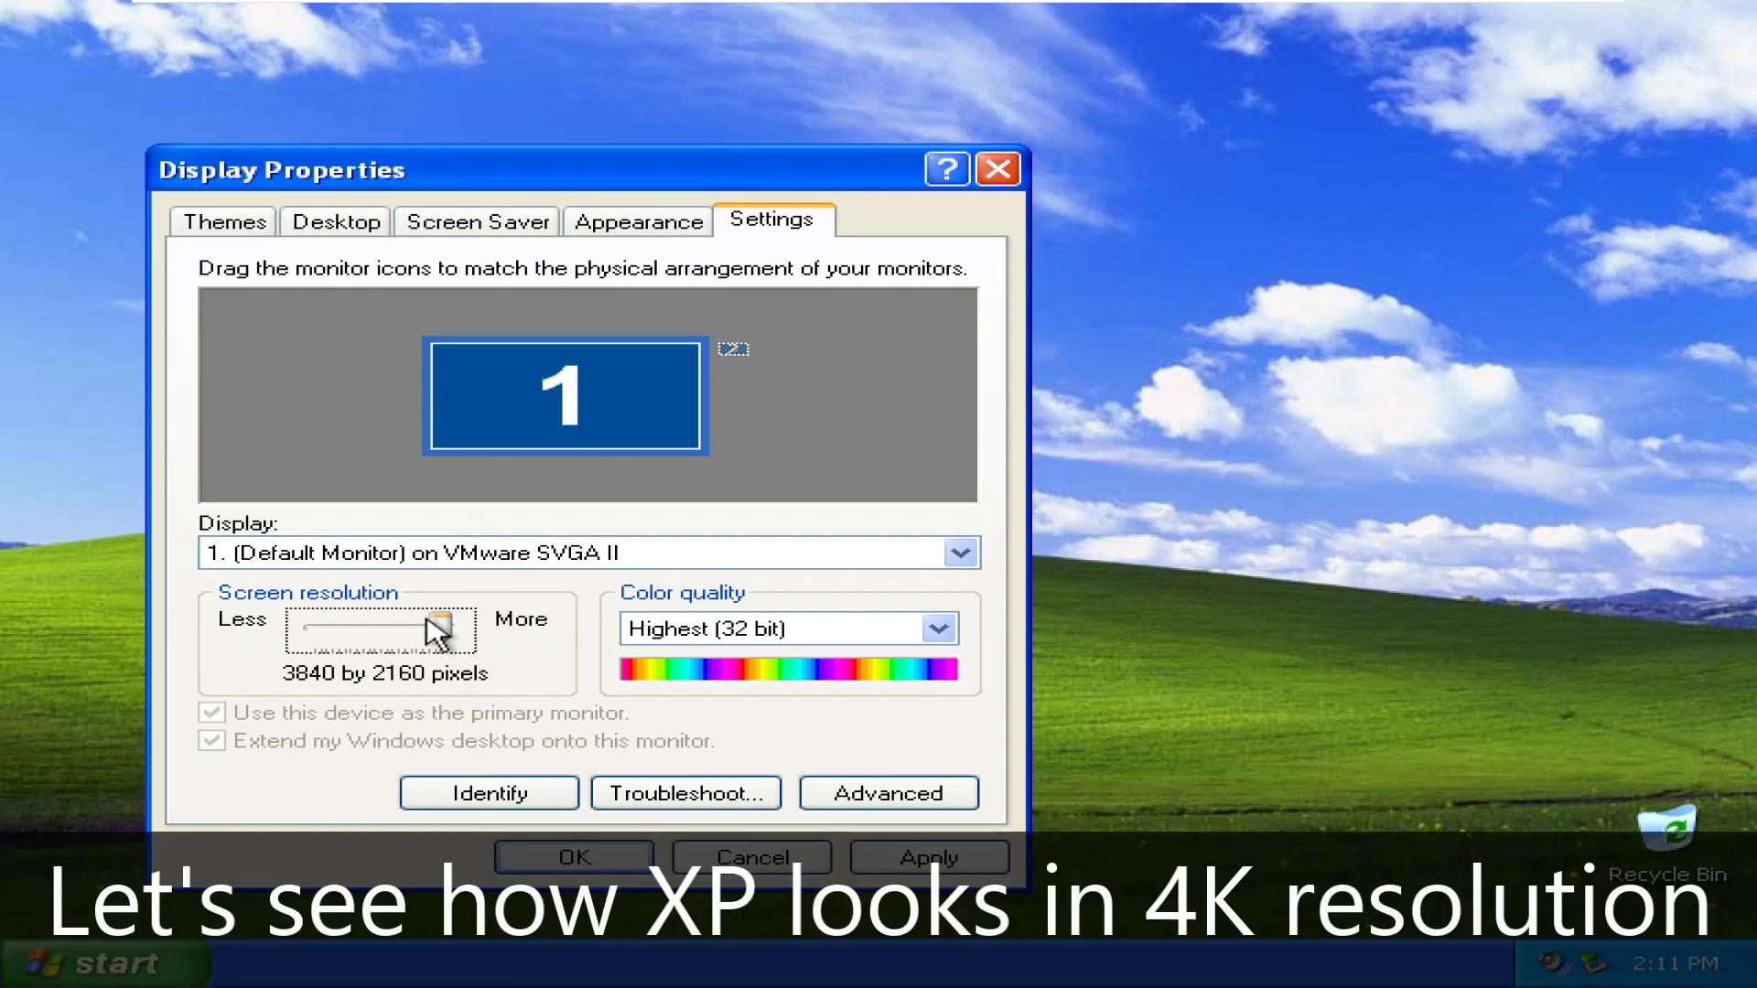
{"action": "left_click", "coordinate": [585, 865]}
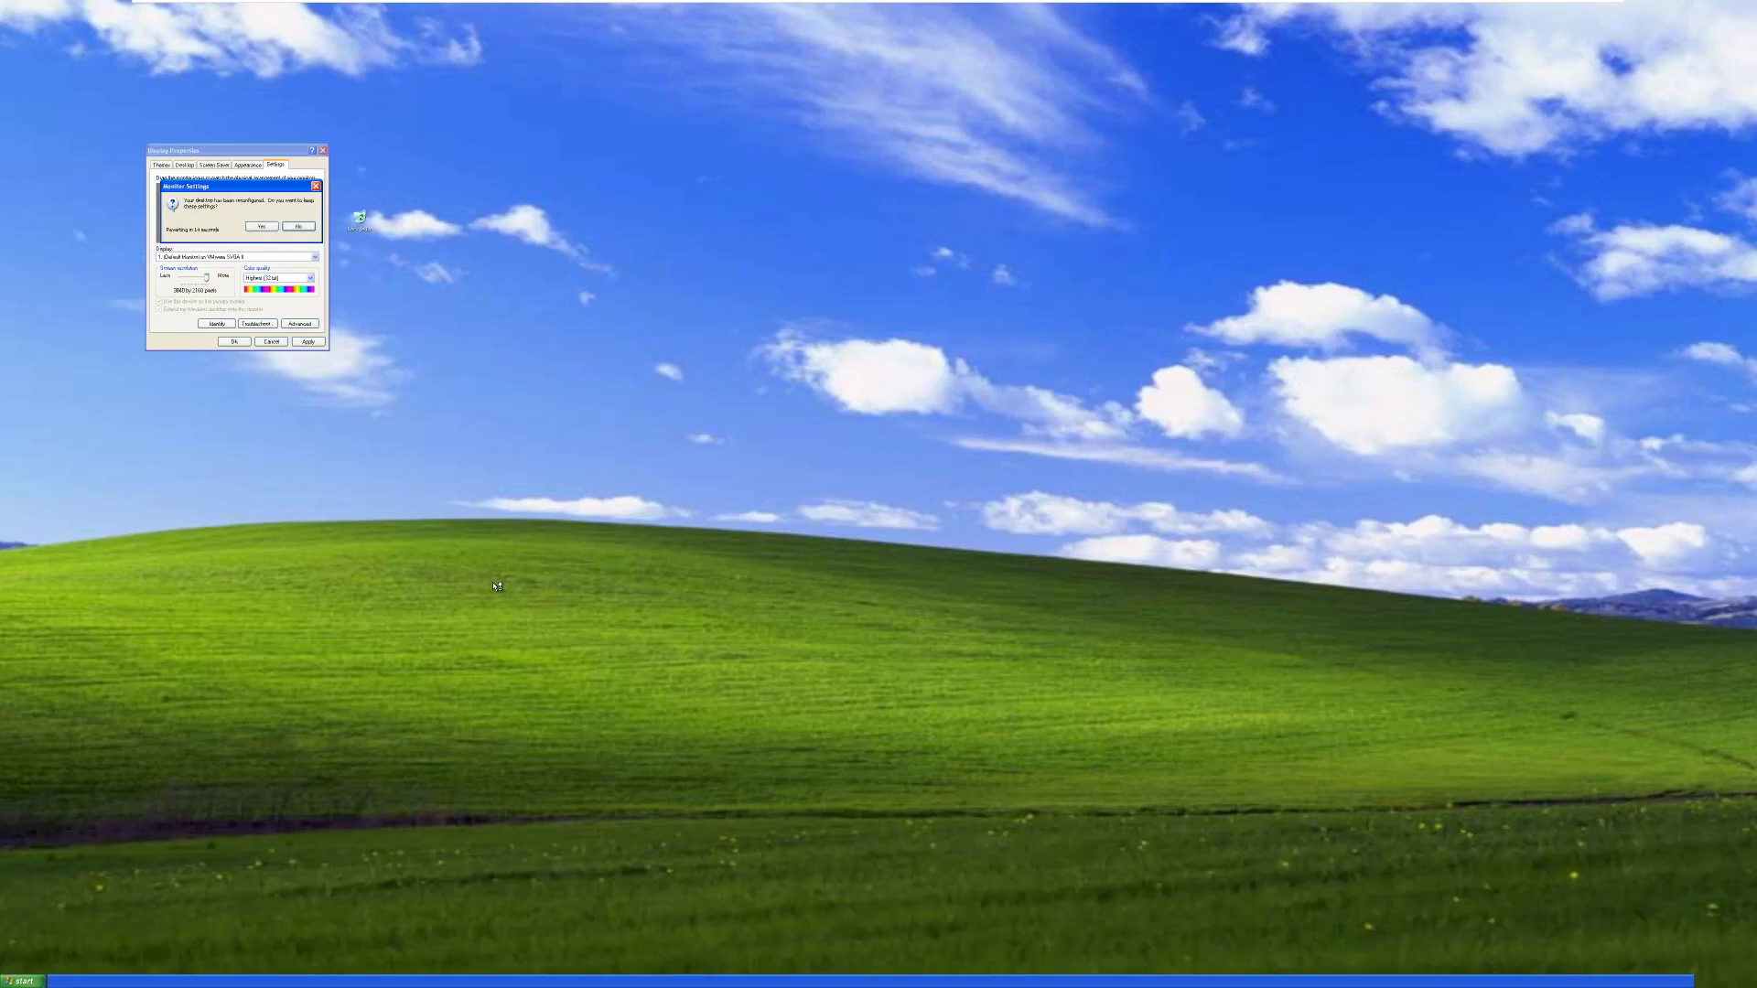
{"action": "left_click", "coordinate": [278, 225]}
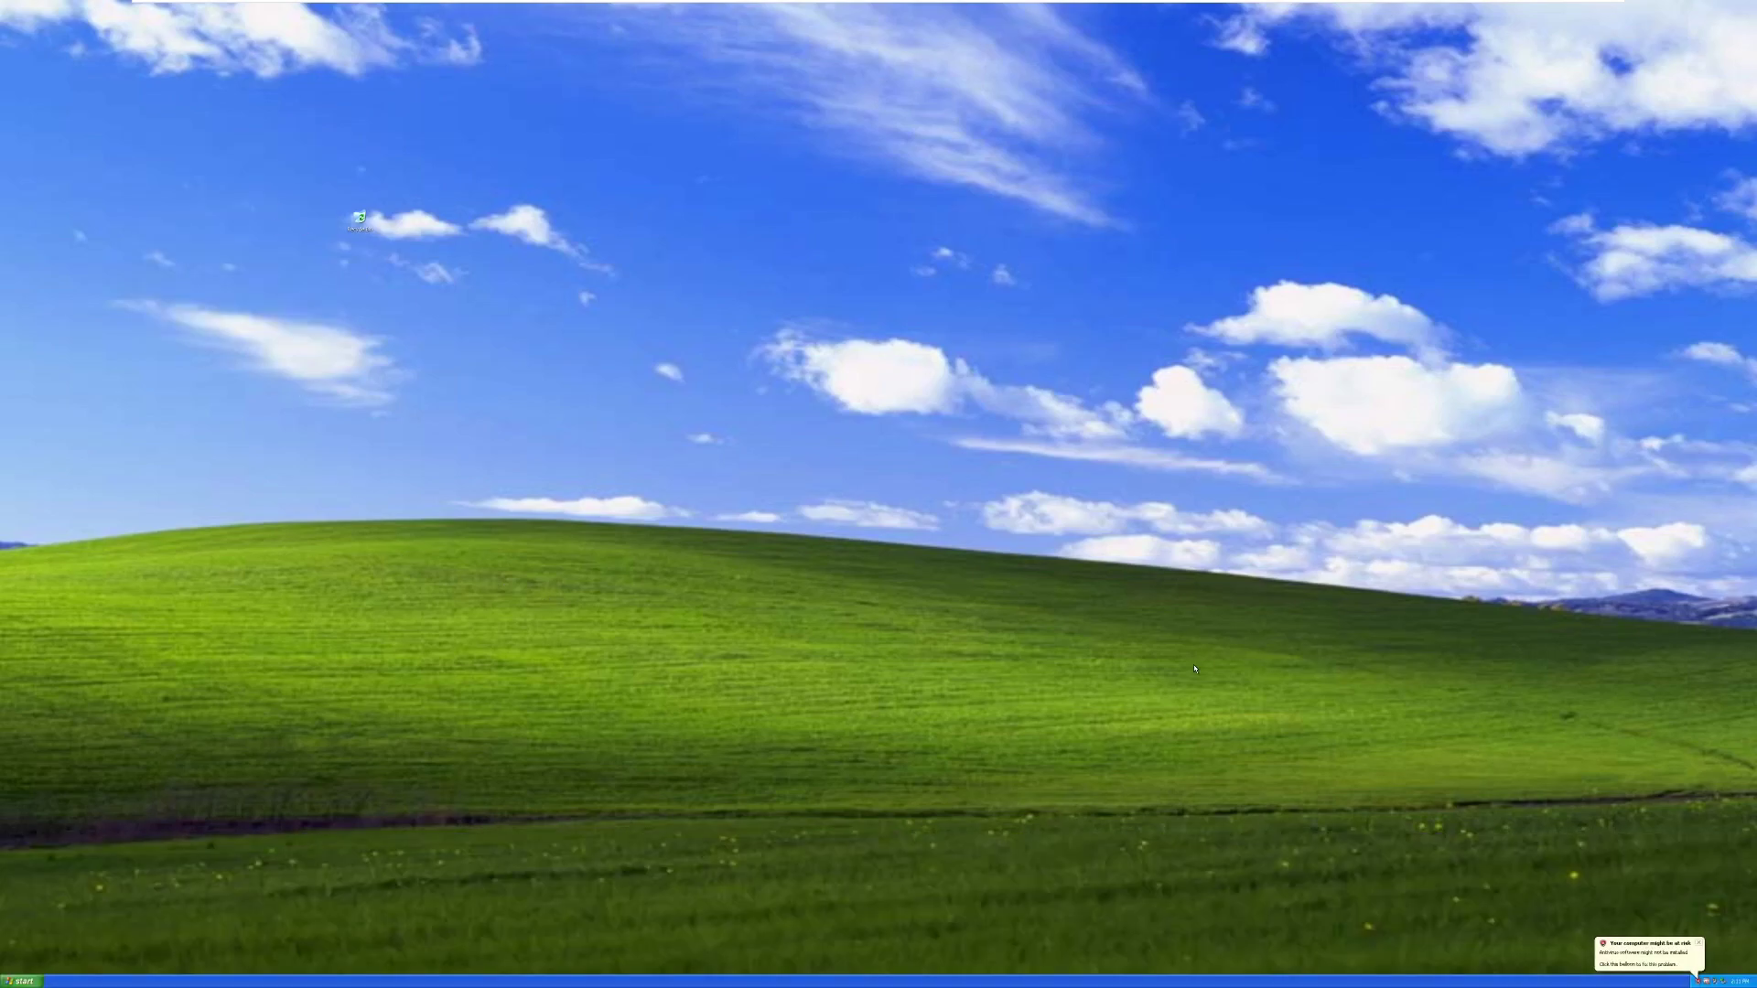
- Lower the screen resolution to 1366 by 768 pixels in Display Properties and keep the new settings
{"action": "right_click", "coordinate": [775, 734]}
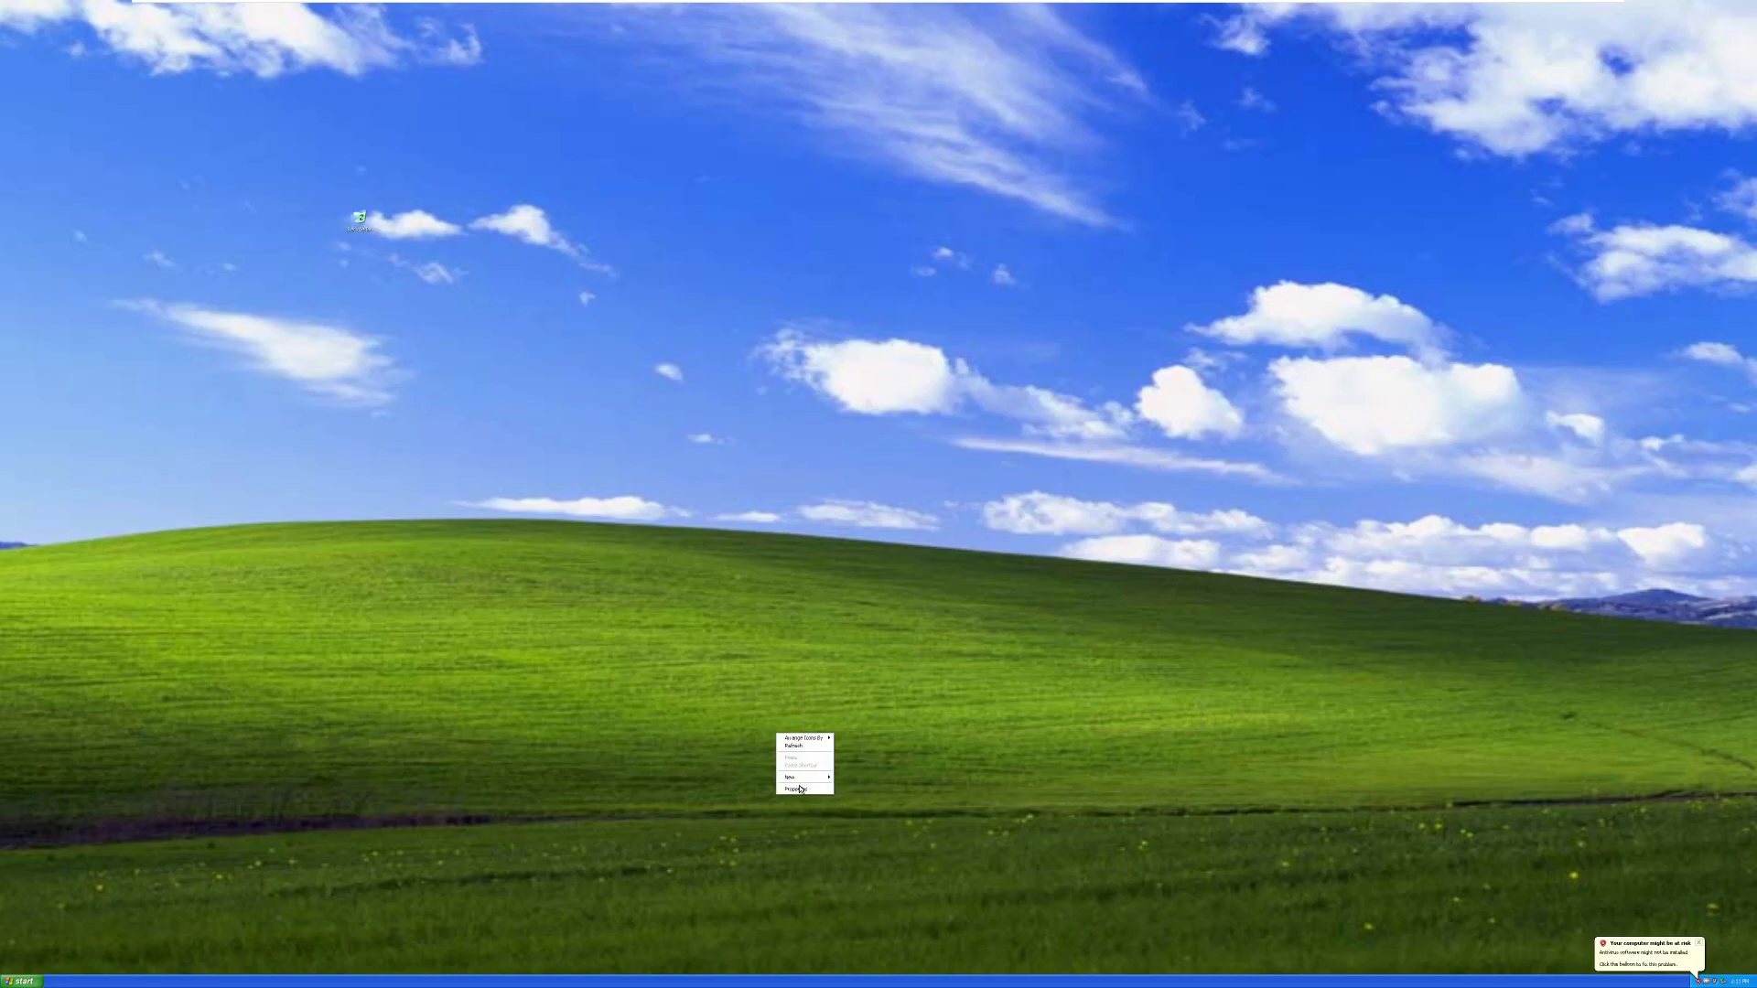
{"action": "left_click", "coordinate": [804, 788]}
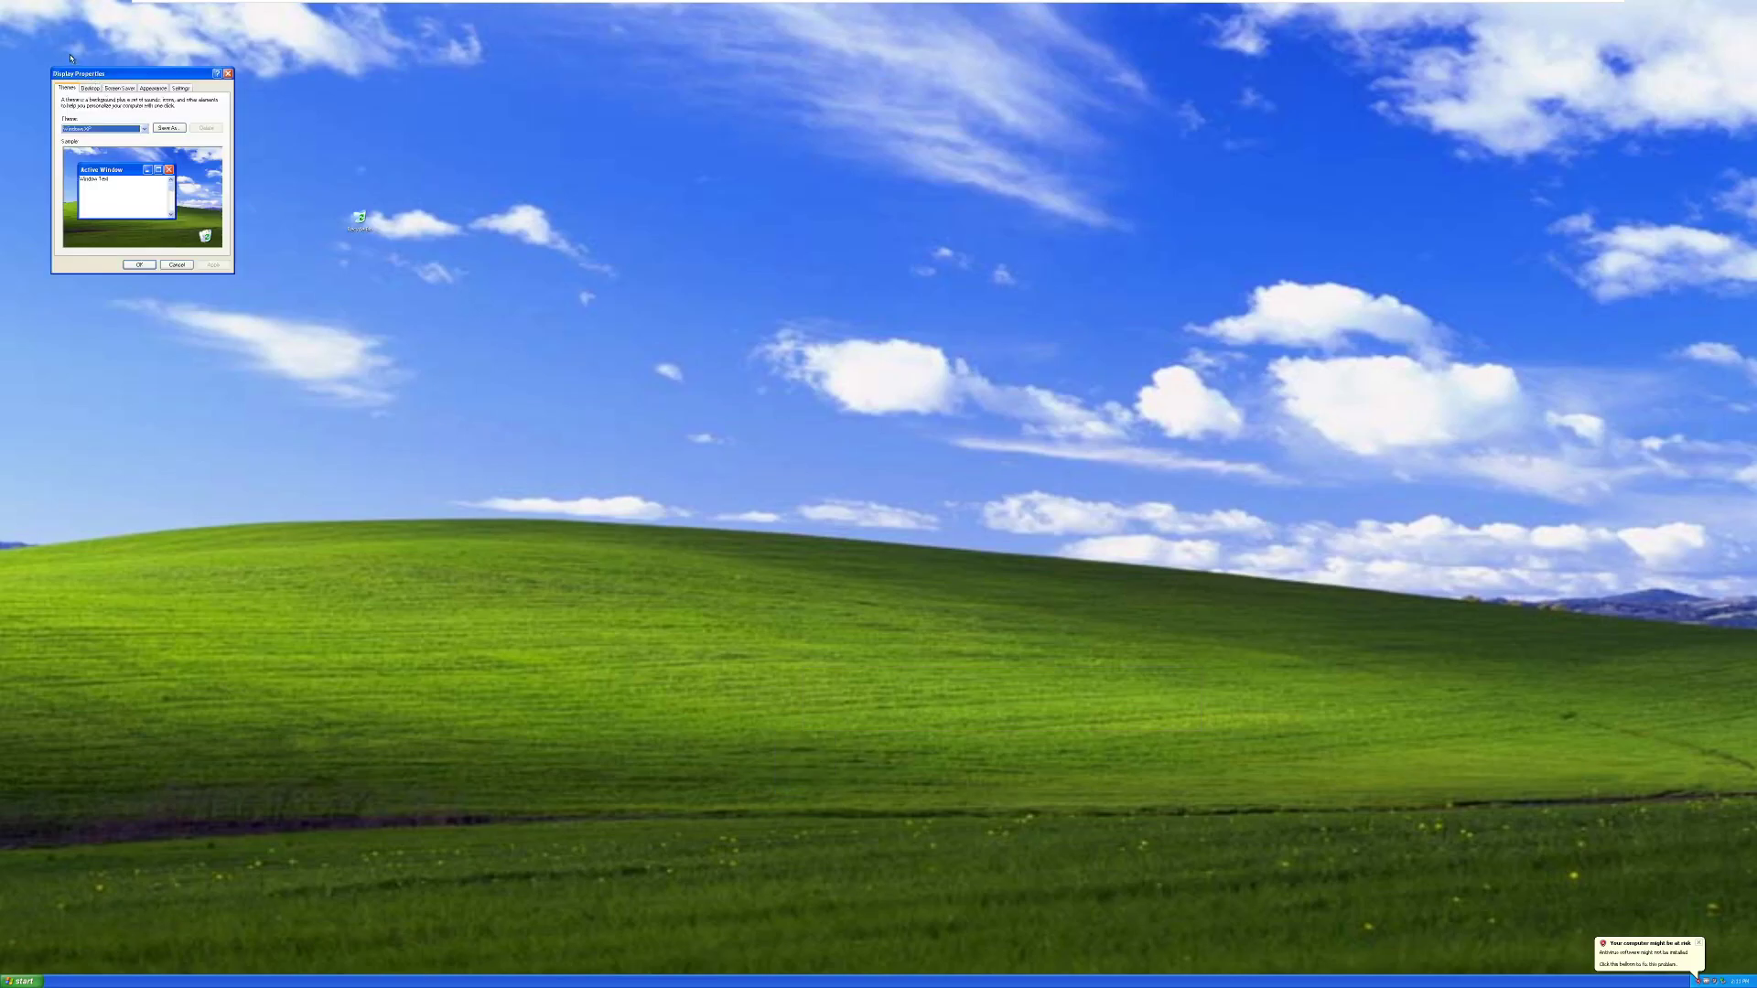
{"action": "left_click", "coordinate": [180, 88]}
{"action": "left_click_drag", "start_coordinate": [113, 207], "coordinate": [94, 200]}
{"action": "key", "text": "Left"}
{"action": "key", "text": "Right"}
{"action": "key", "text": "Right"}
{"action": "key", "text": "Right"}
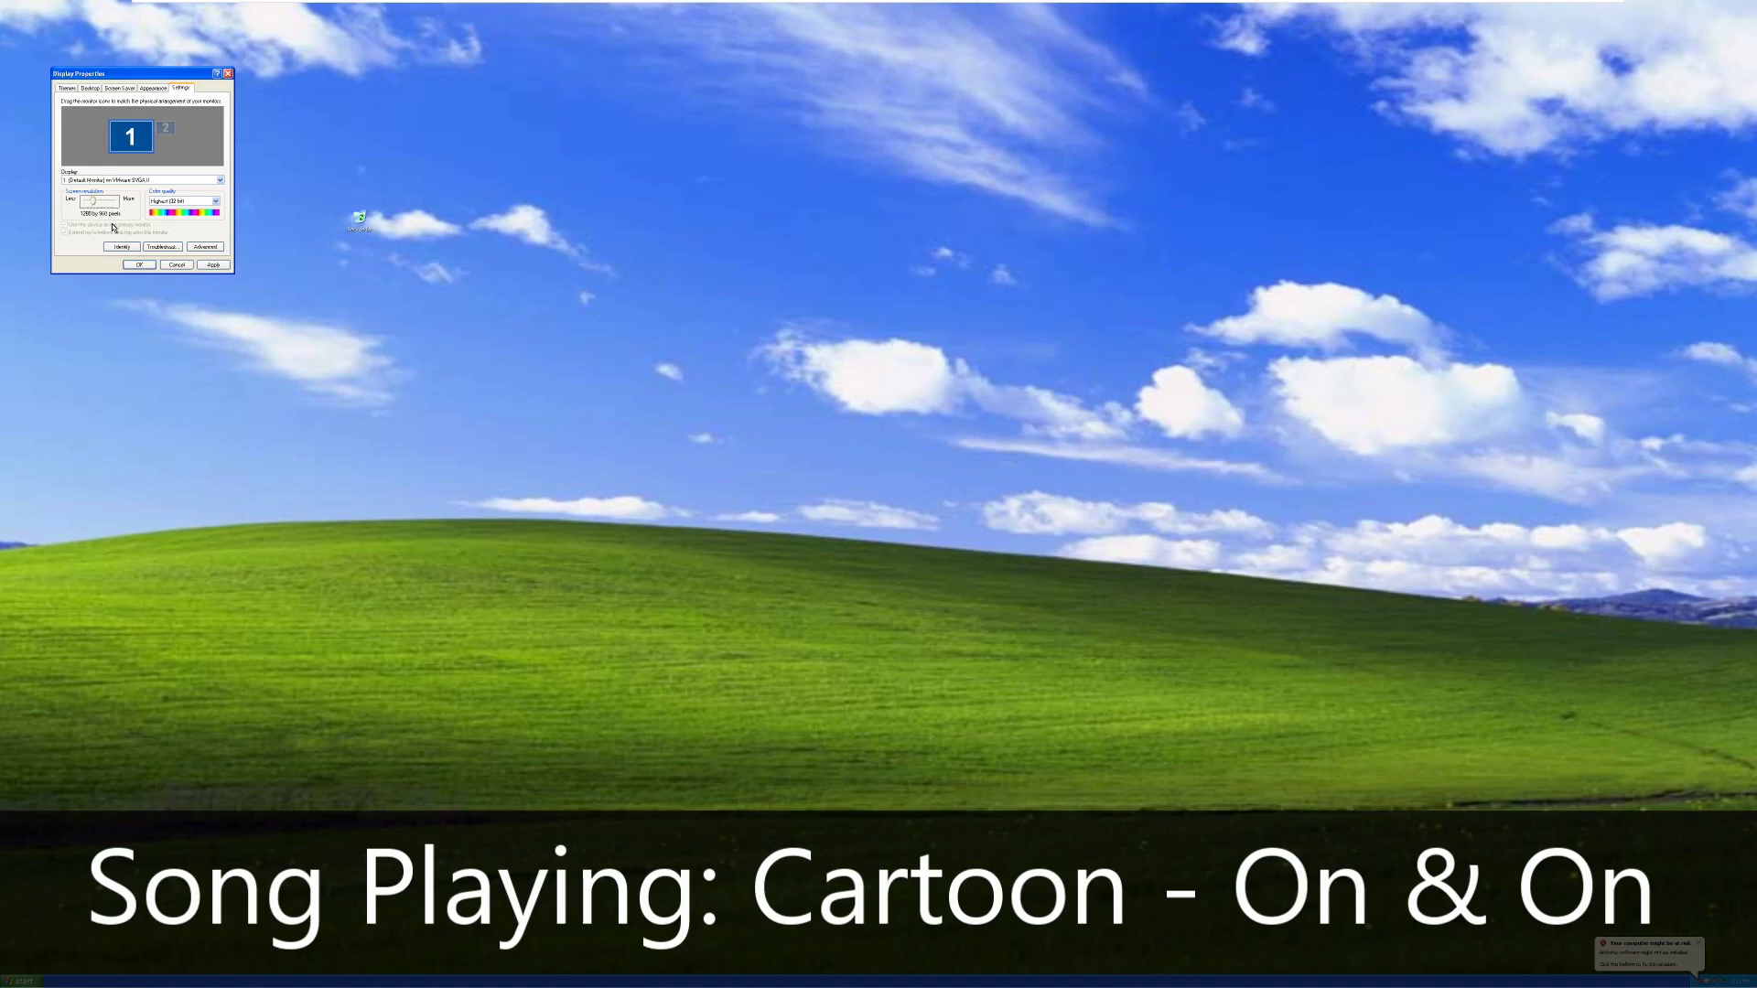
{"action": "key", "text": "Return"}
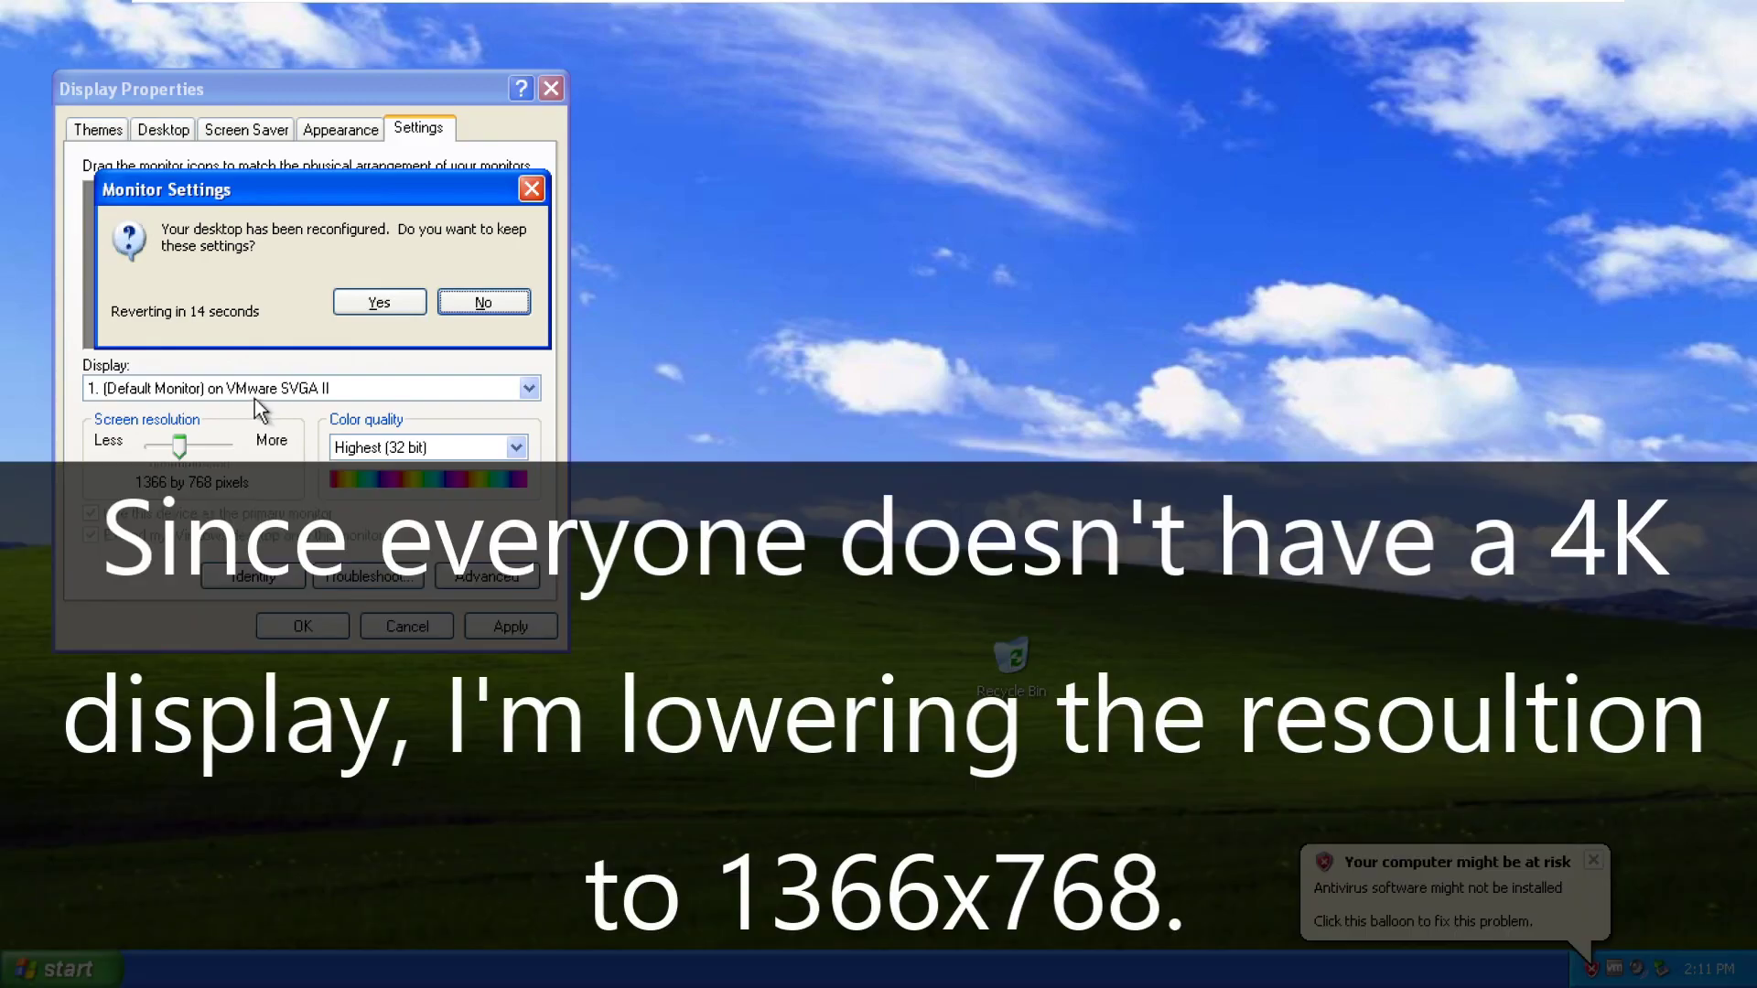
{"action": "left_click", "coordinate": [376, 304]}
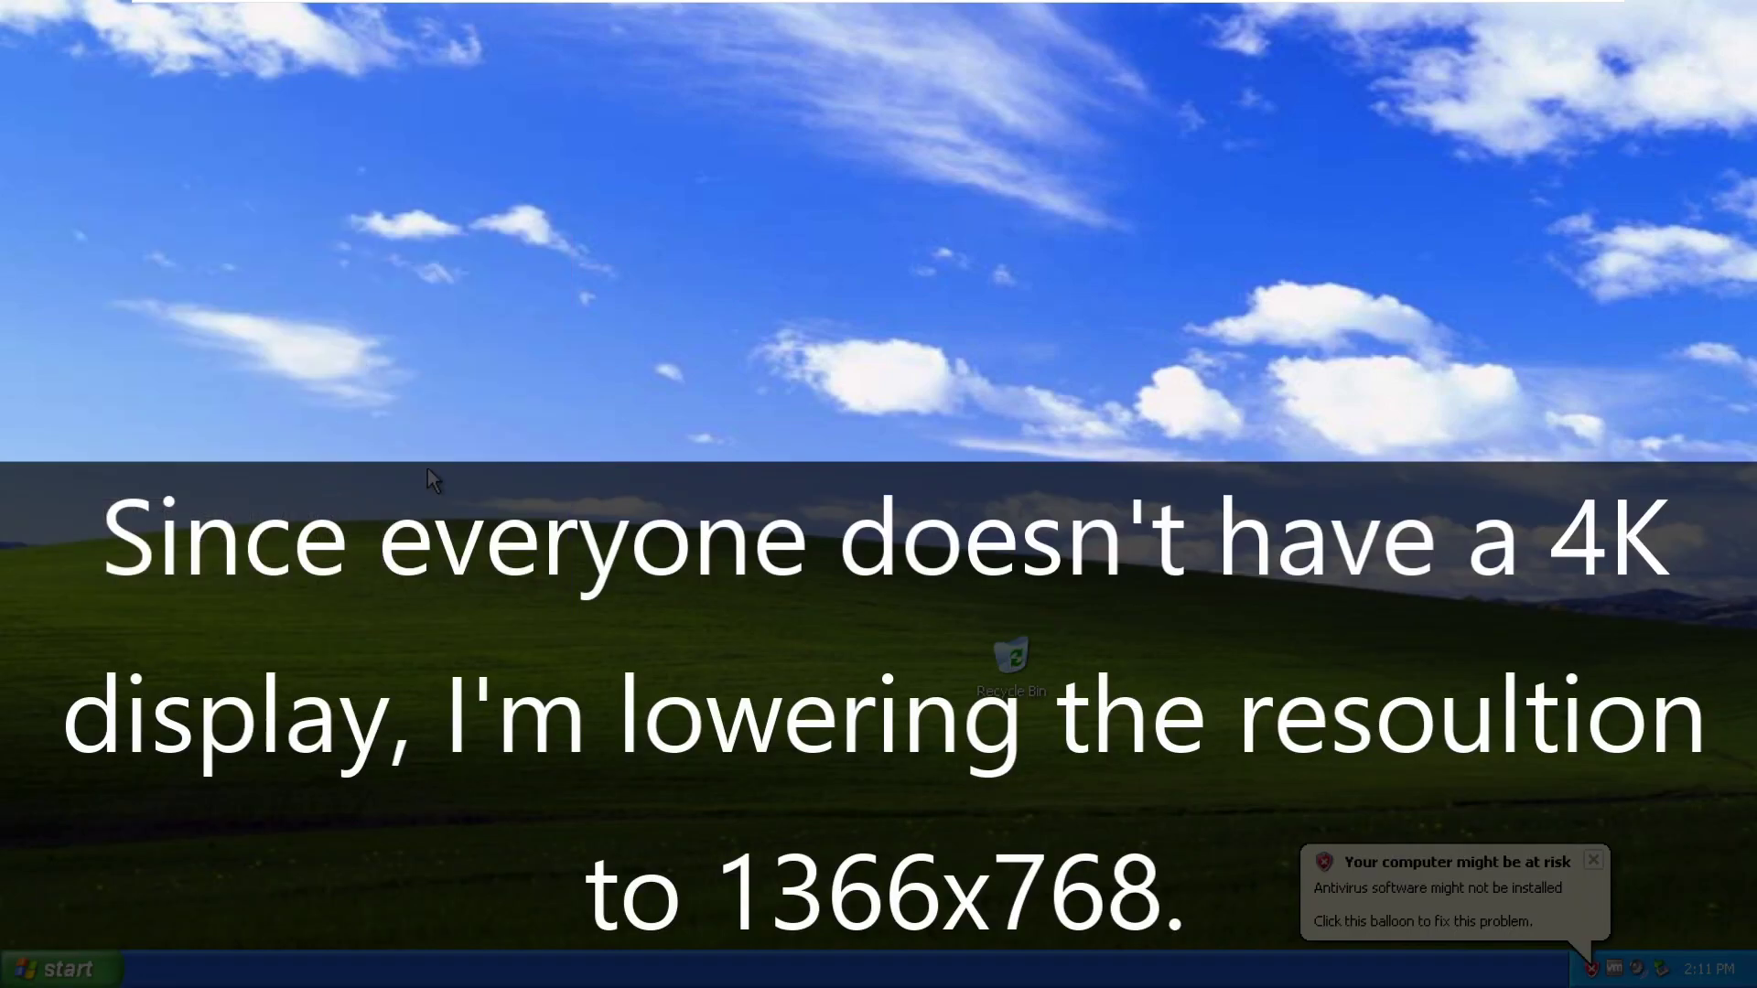
- Move the Recycle Bin back to the desktop's lower-right corner and dismiss the antivirus warning balloon
{"action": "left_click_drag", "start_coordinate": [1034, 687], "coordinate": [1709, 895]}
{"action": "left_click", "coordinate": [1594, 861]}
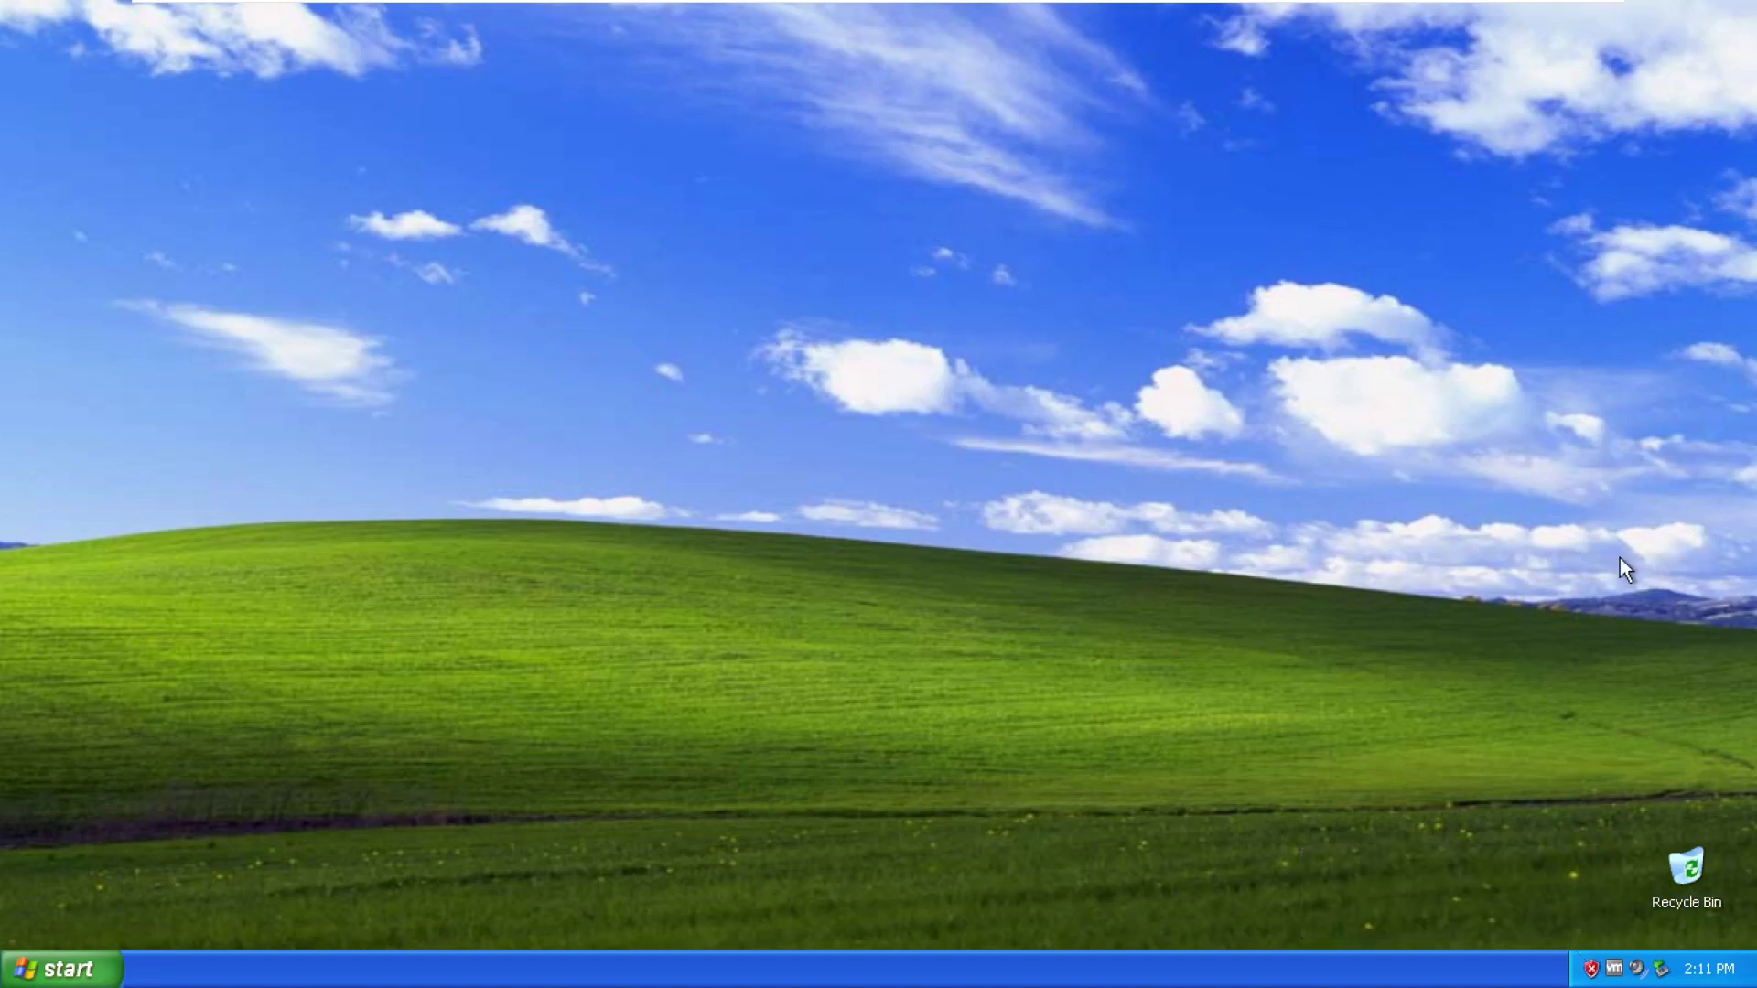
- Open the desktop's screen saver settings and preview the Windows XP screen saver
{"action": "right_click", "coordinate": [587, 759]}
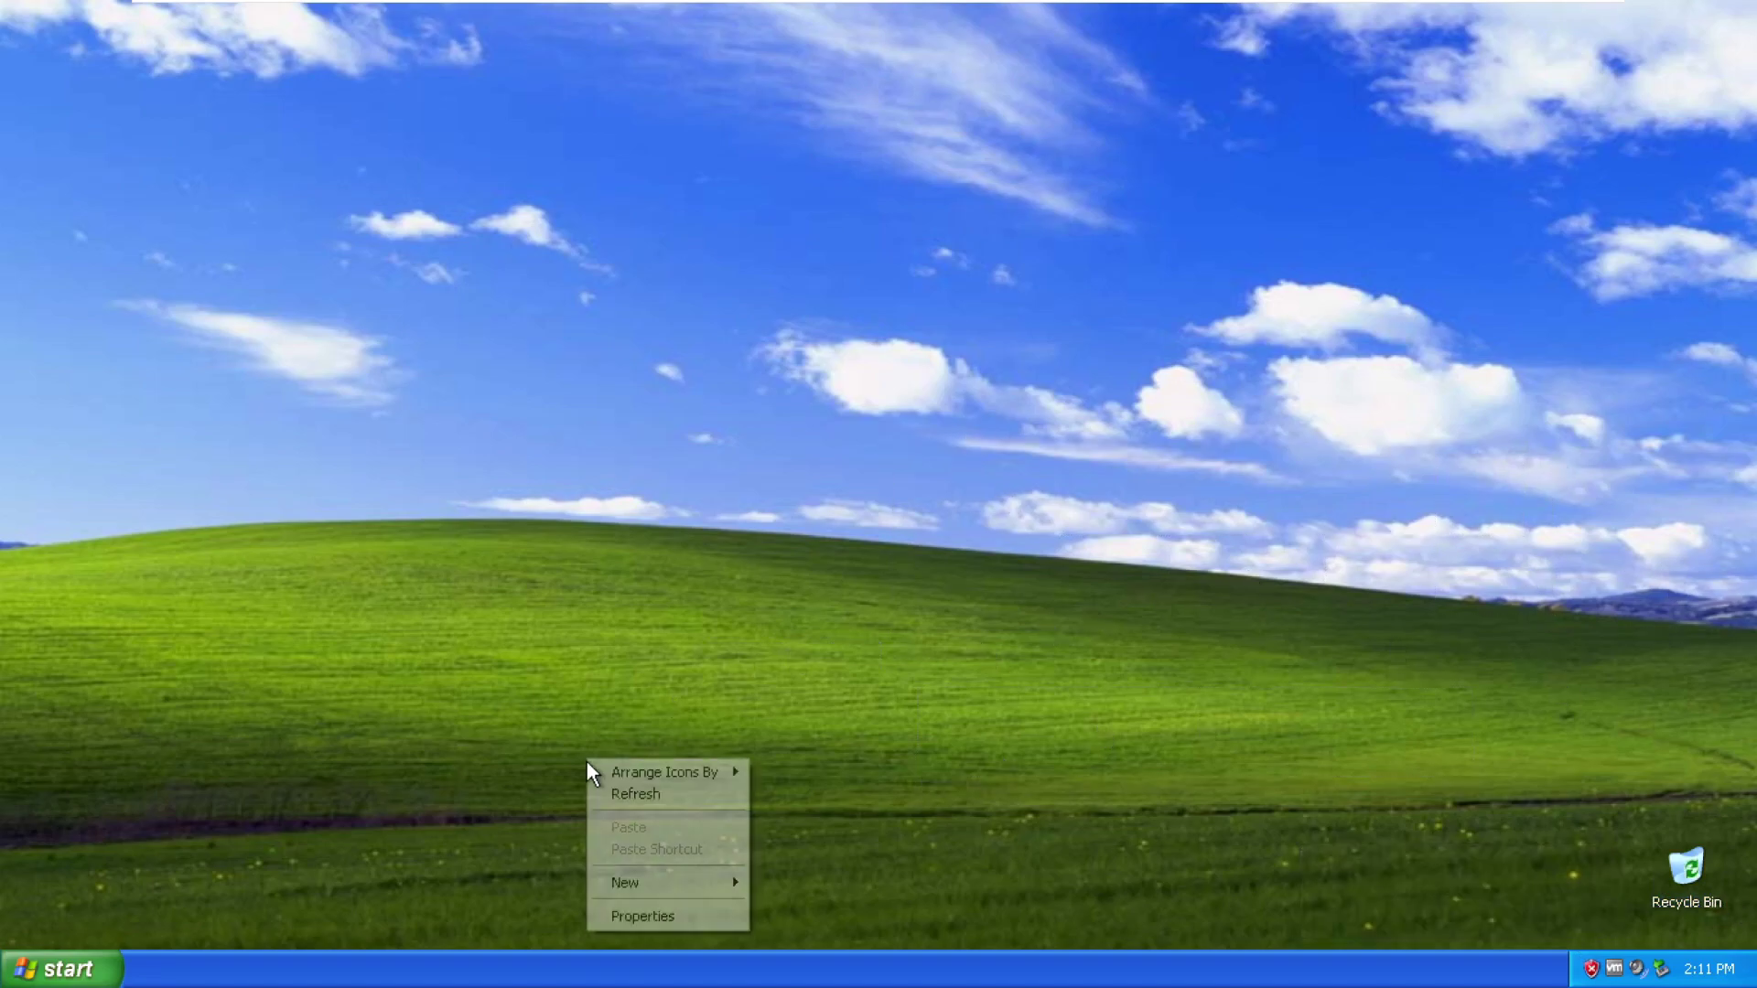
{"action": "left_click", "coordinate": [643, 916]}
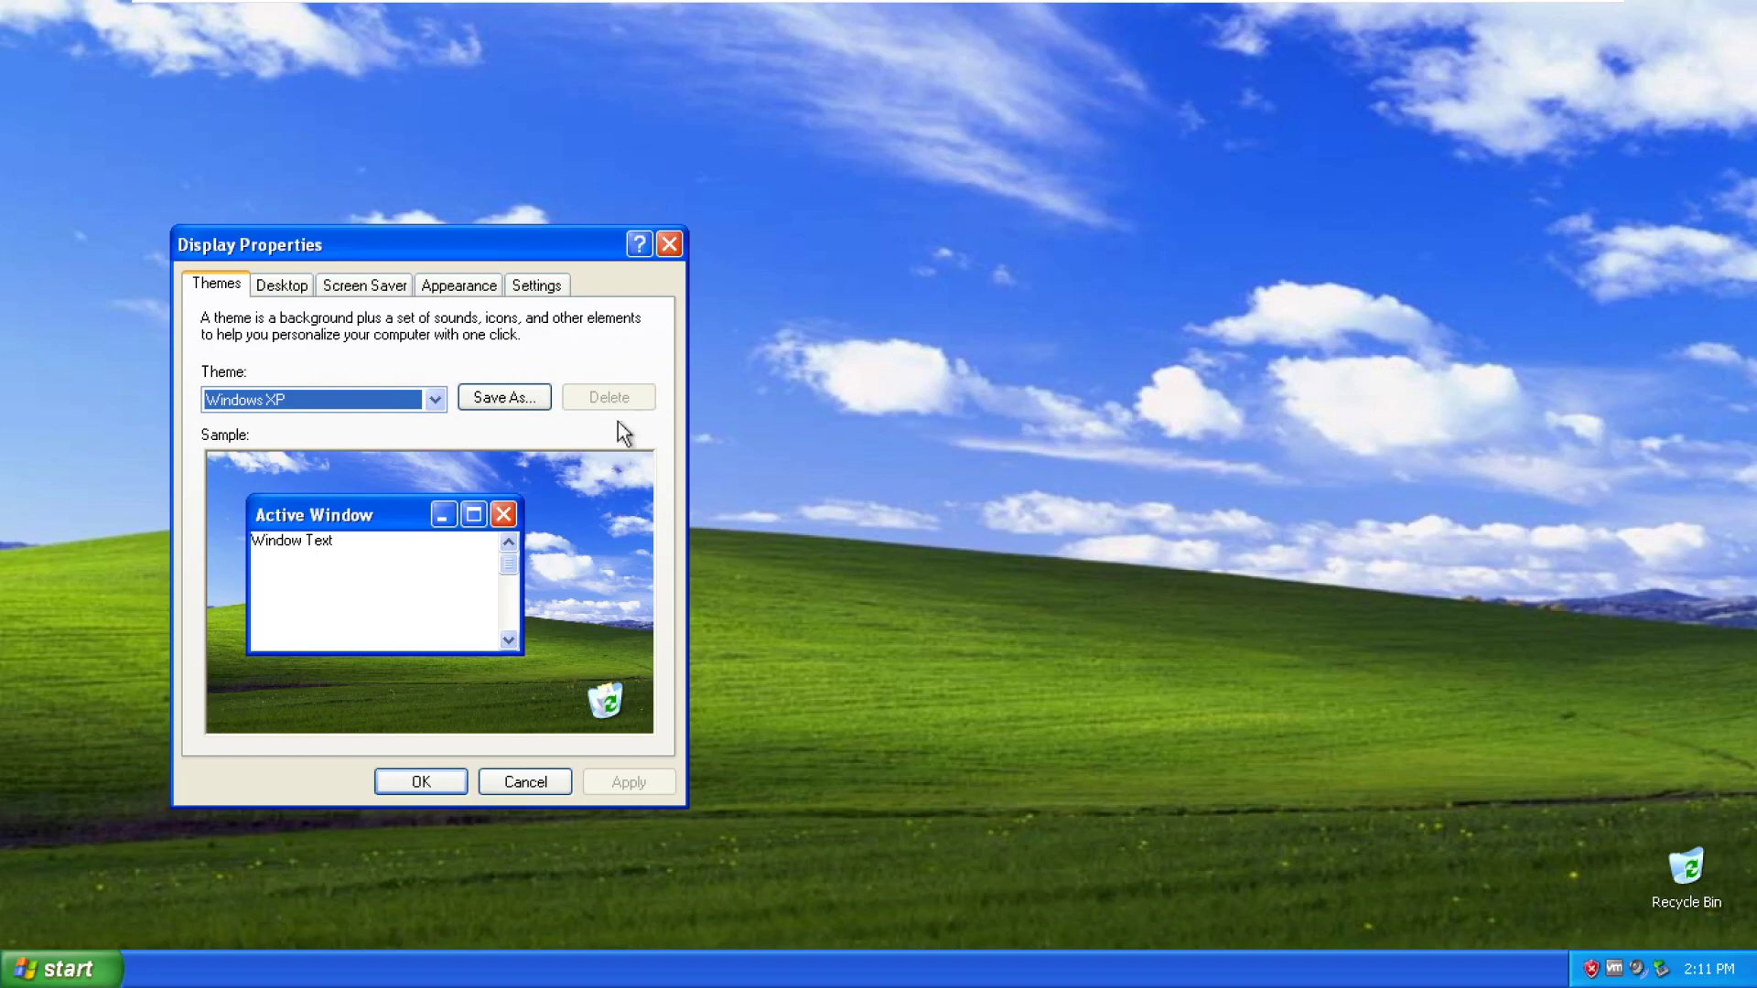
{"action": "left_click", "coordinate": [362, 285]}
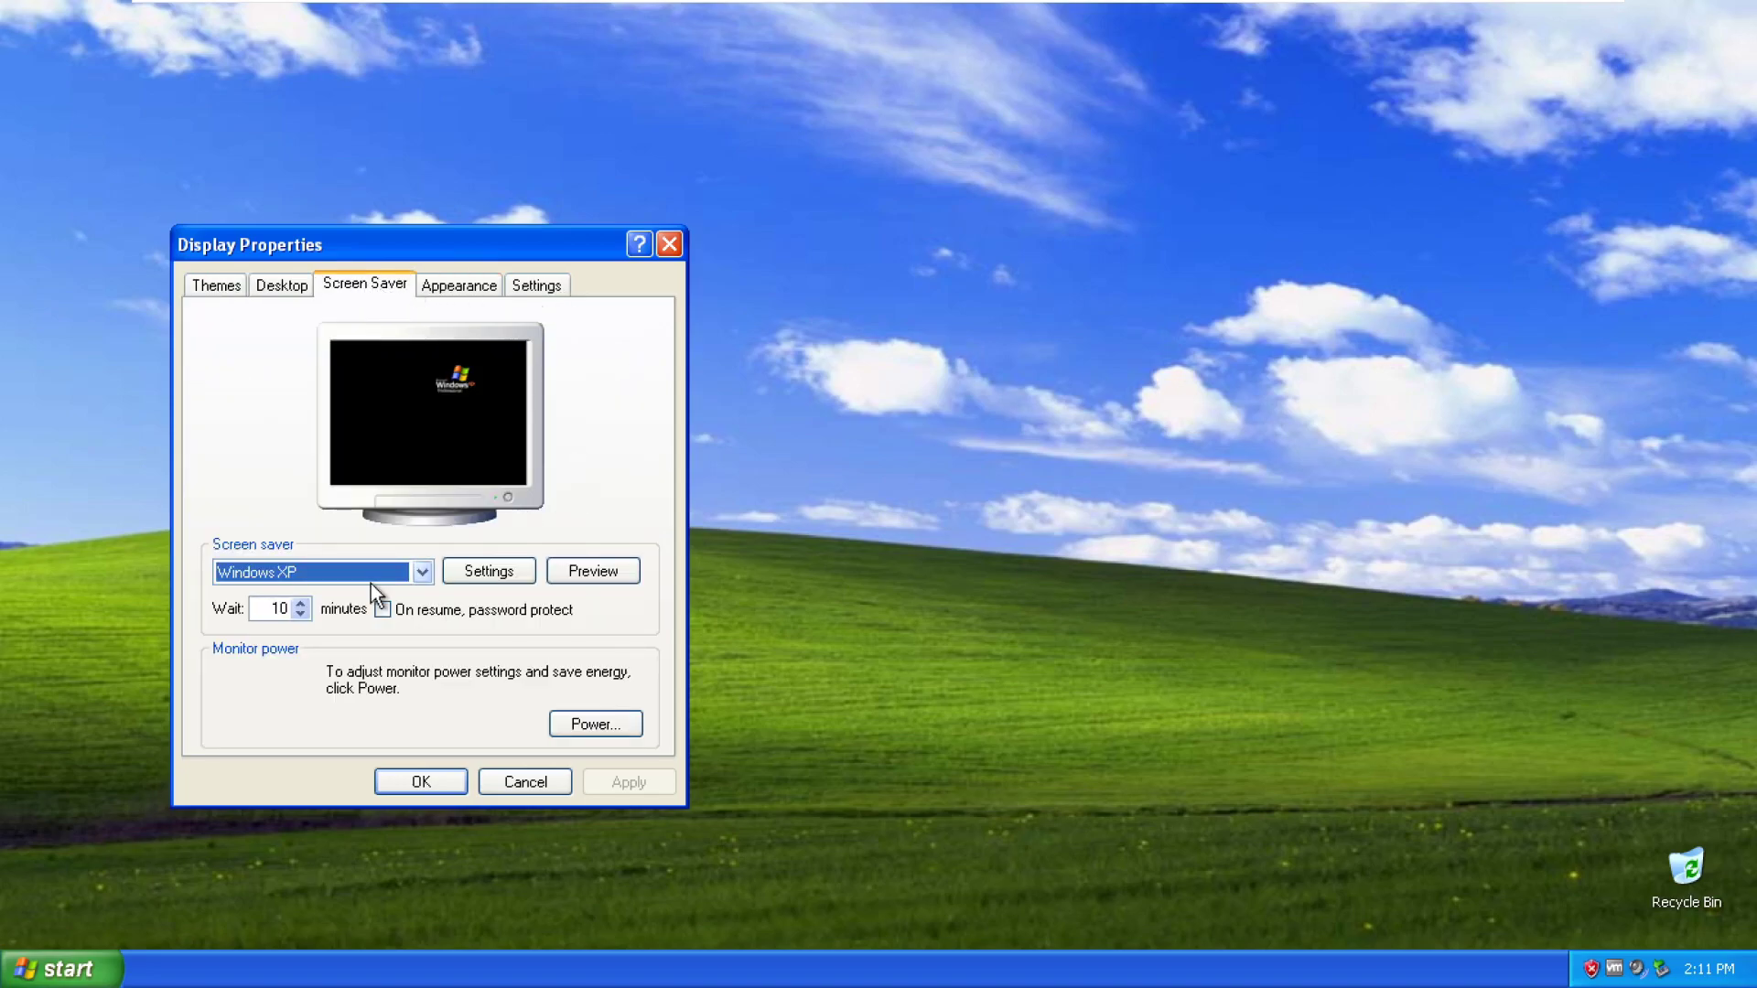
{"action": "left_click", "coordinate": [401, 573]}
{"action": "left_click", "coordinate": [397, 574]}
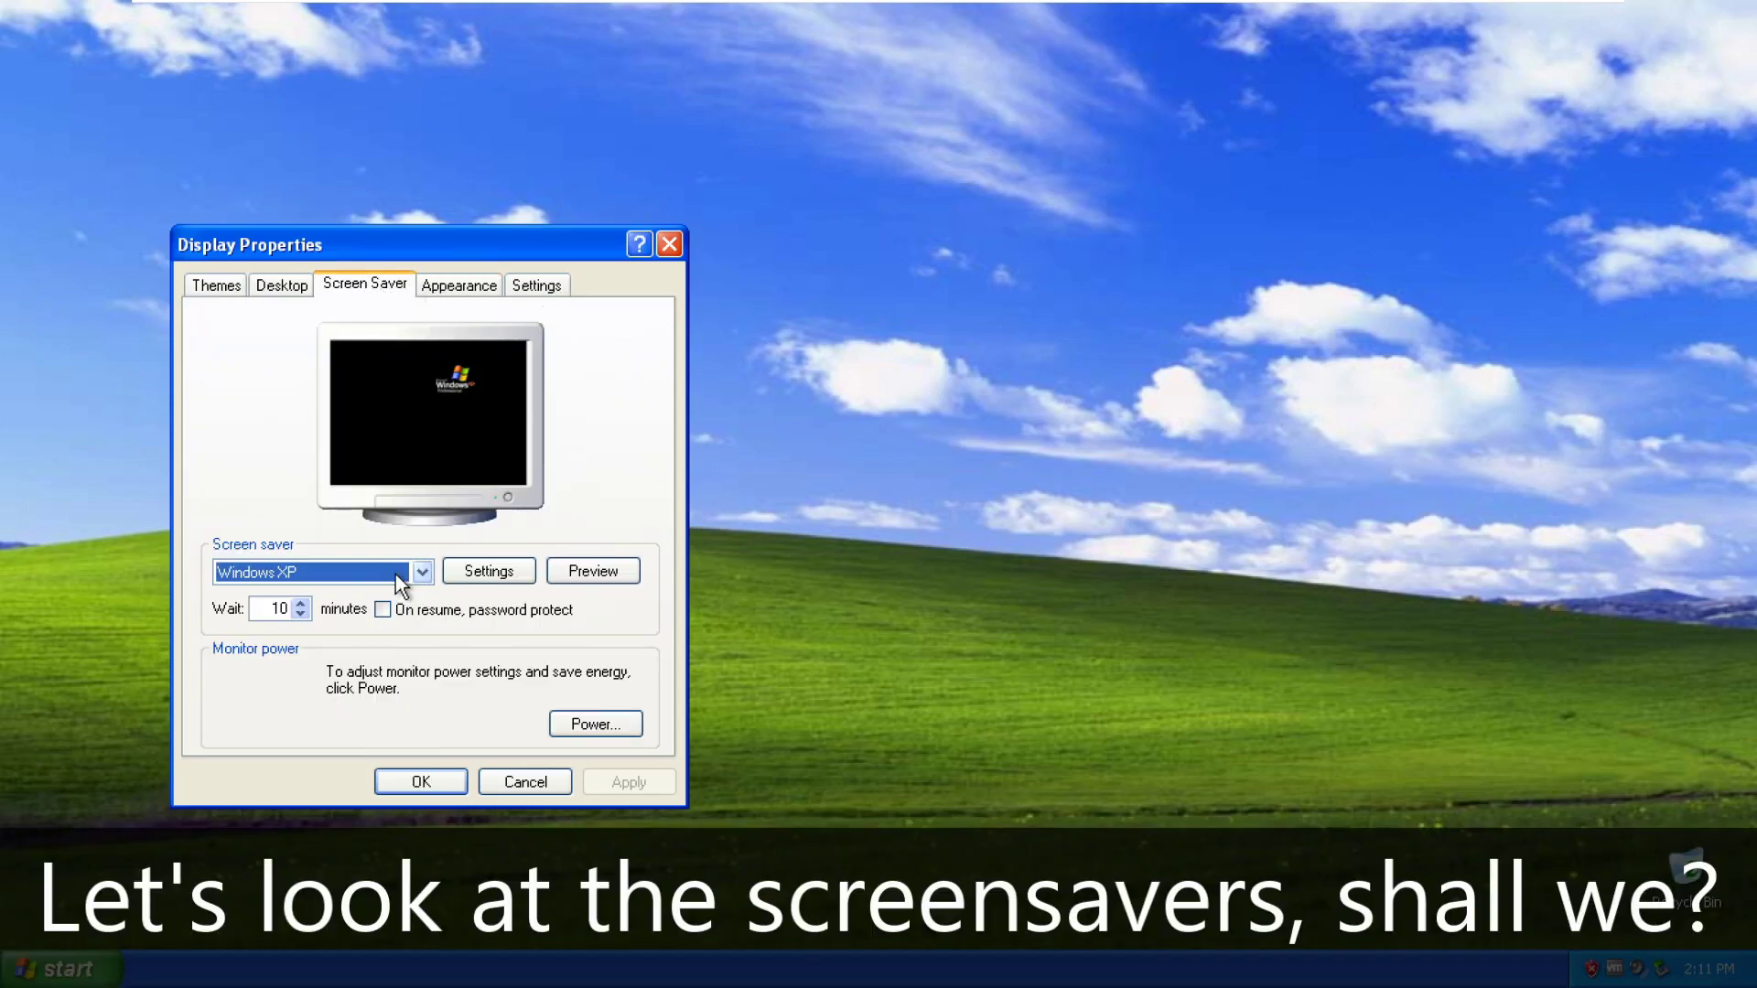
{"action": "left_click", "coordinate": [592, 571]}
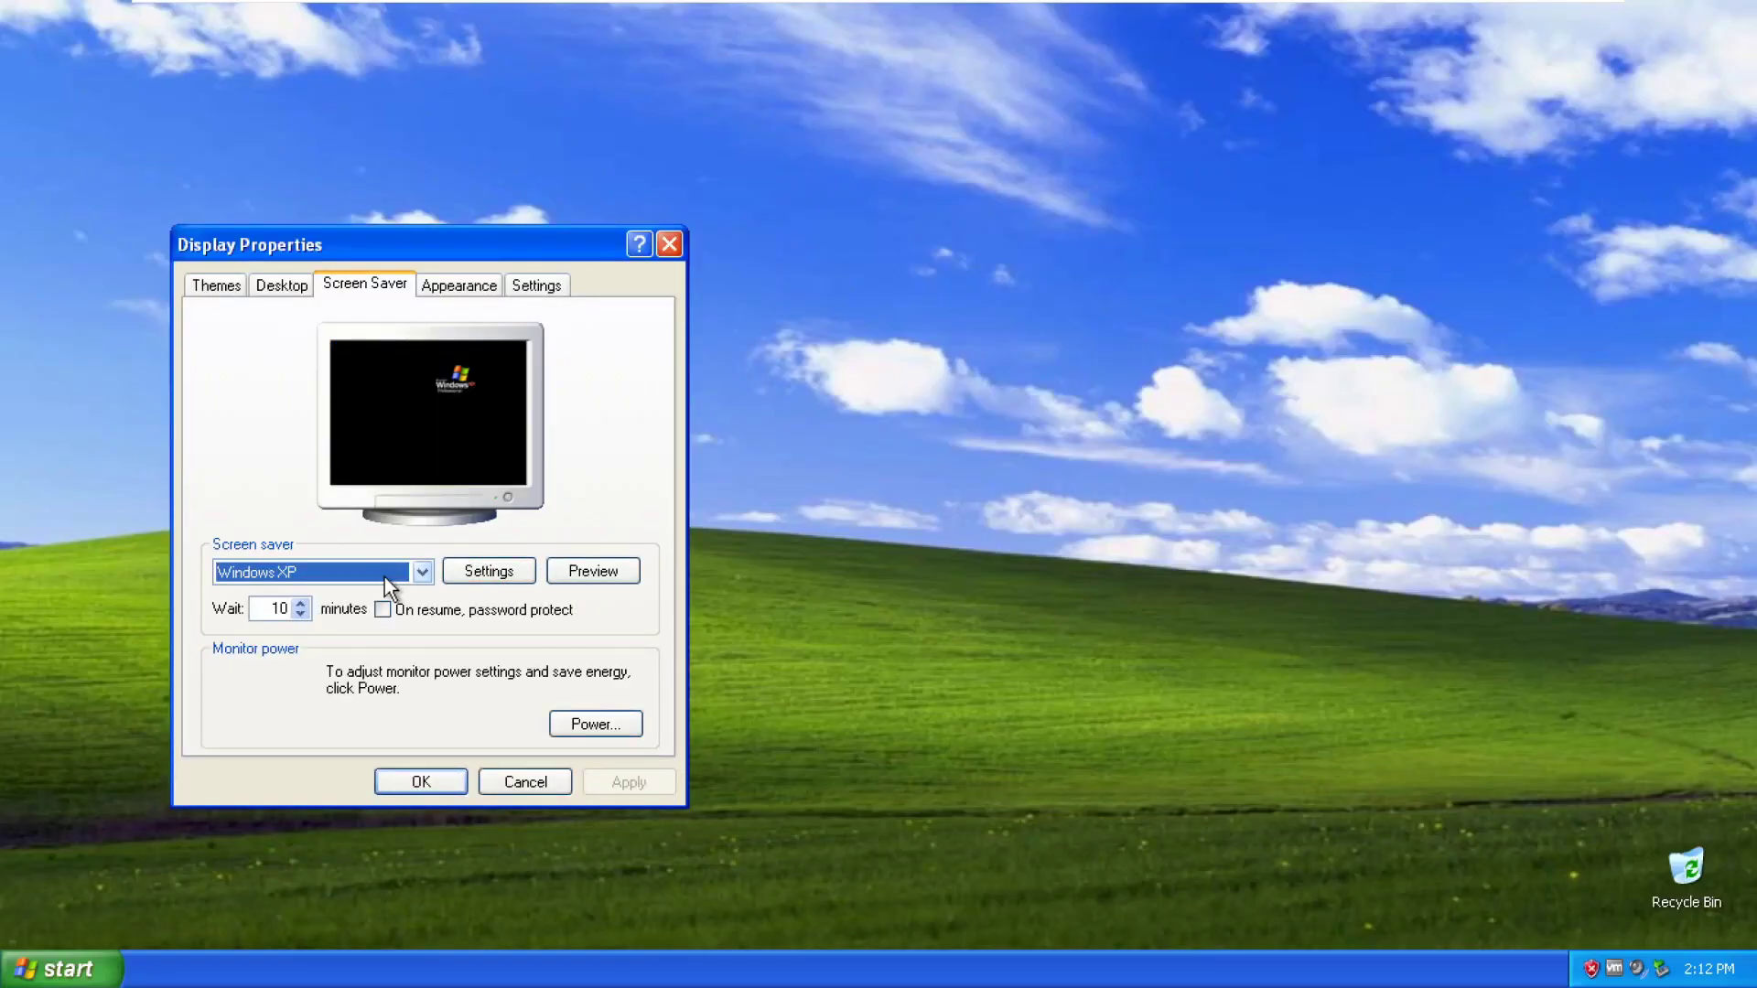
- Preview the 3D FlowerBox and 3D Flying Objects screen savers
{"action": "left_click", "coordinate": [385, 577]}
{"action": "left_click", "coordinate": [354, 609]}
{"action": "left_click", "coordinate": [591, 573]}
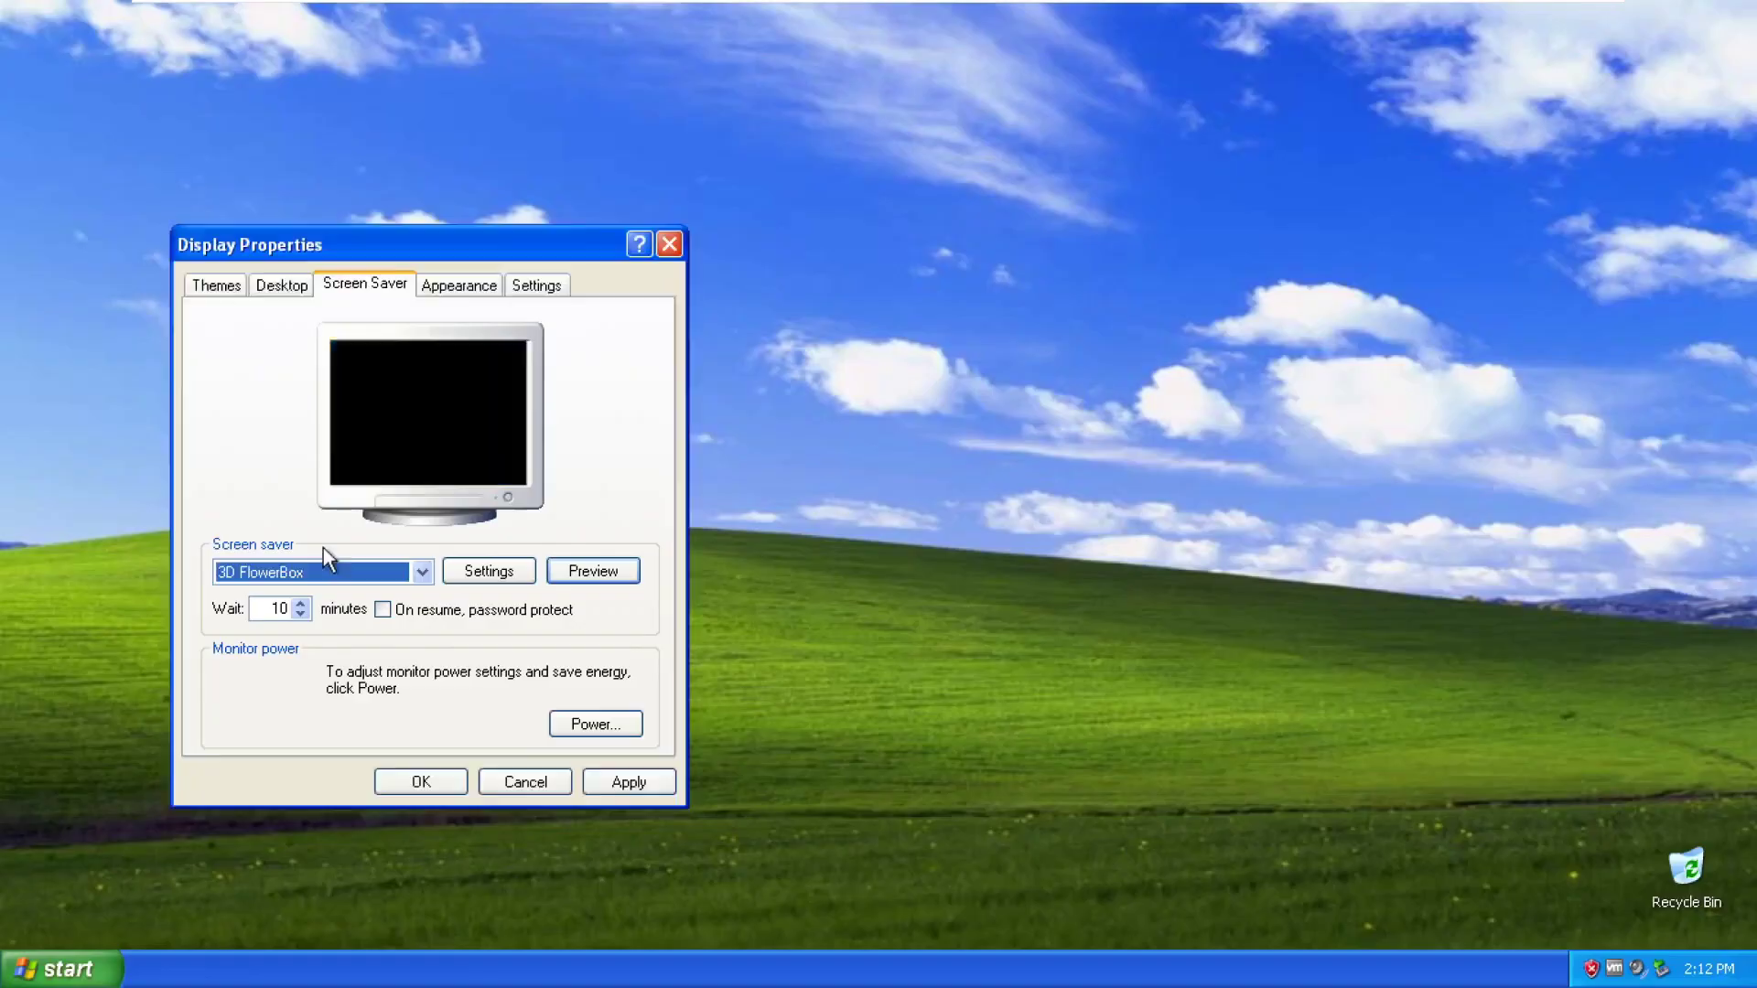
{"action": "left_click", "coordinate": [329, 575]}
{"action": "left_click", "coordinate": [277, 628]}
{"action": "left_click", "coordinate": [598, 573]}
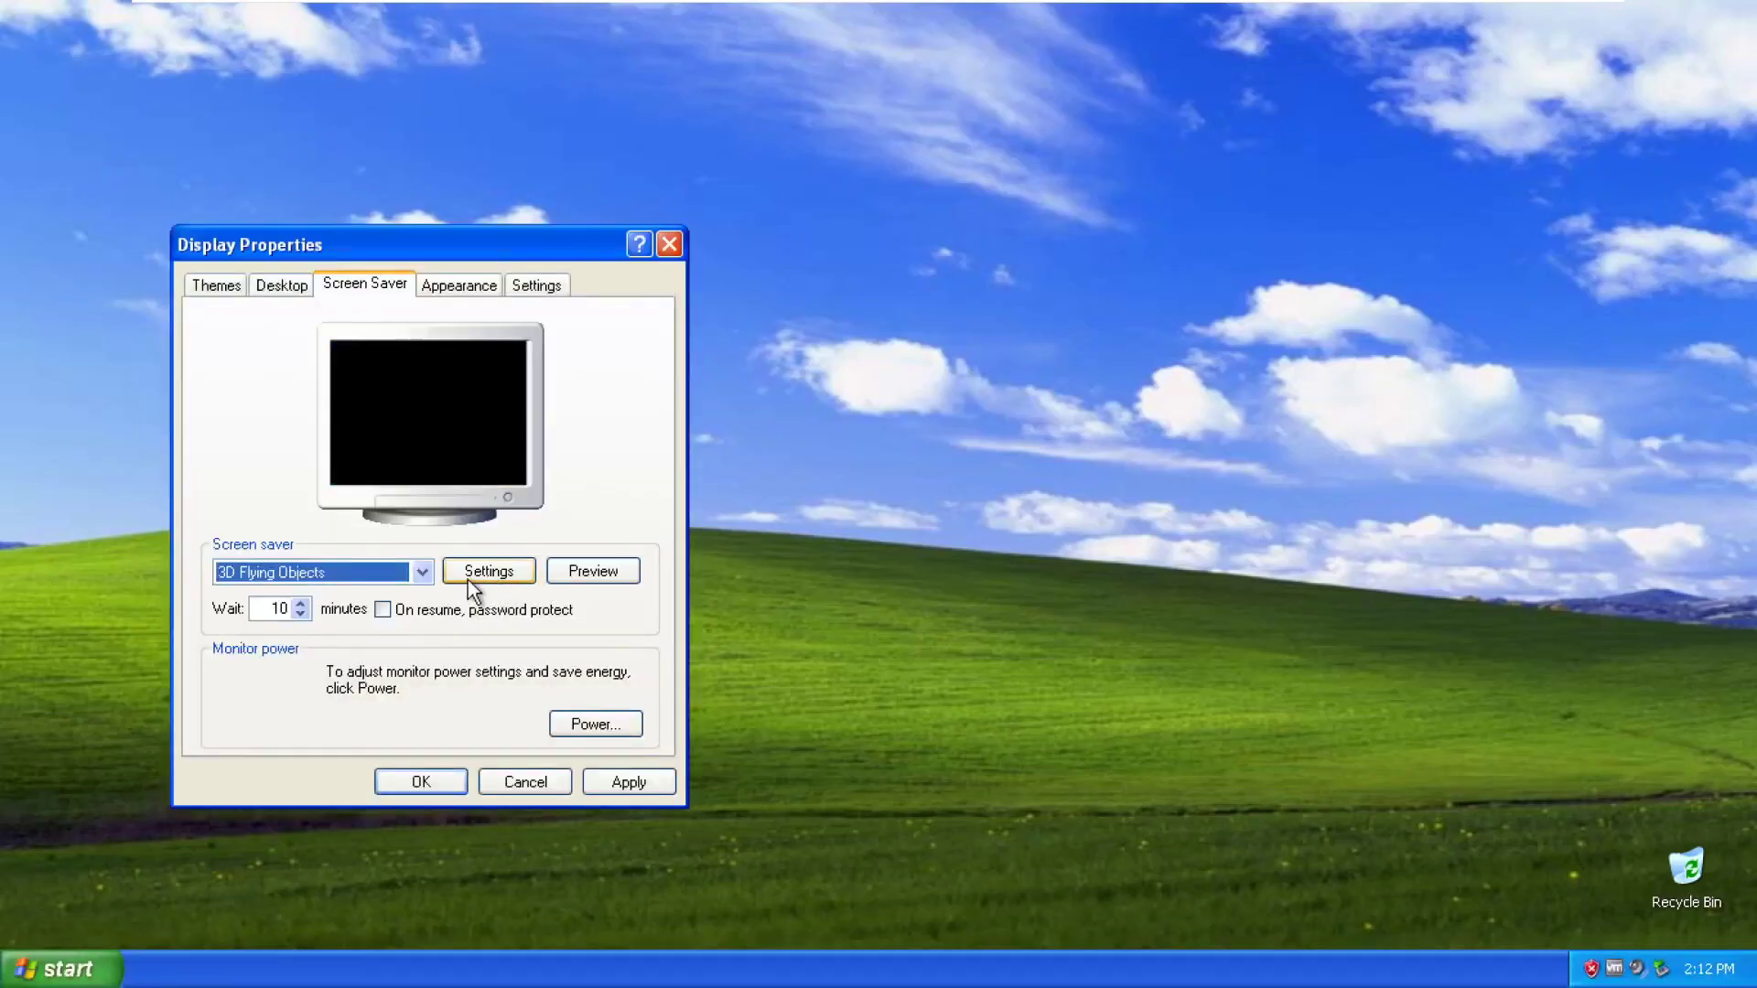
- View and close the 3D Flying Objects options, and preview the screen saver that follows it in the list
{"action": "left_click", "coordinate": [471, 575]}
{"action": "left_click", "coordinate": [697, 333]}
{"action": "left_click", "coordinate": [384, 573]}
{"action": "left_click", "coordinate": [243, 645]}
{"action": "left_click", "coordinate": [604, 575]}
- Select the 3D Text screen saver and preview it
{"action": "left_click", "coordinate": [376, 573]}
{"action": "left_click", "coordinate": [242, 662]}
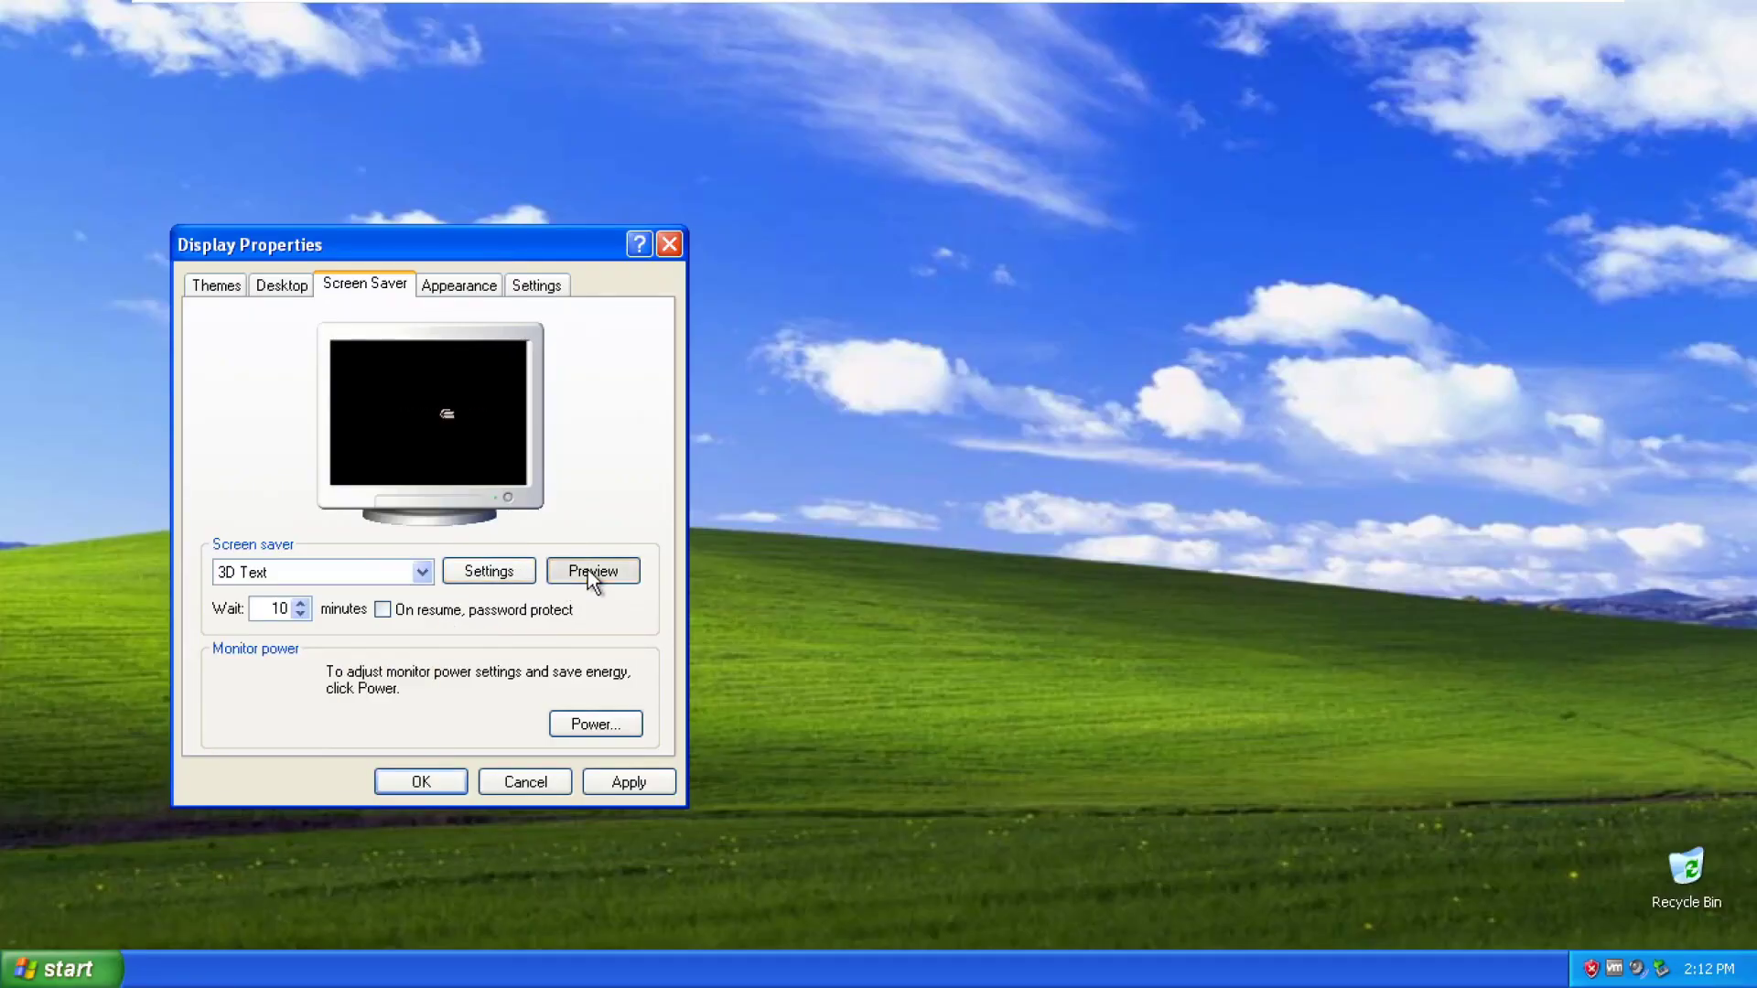
{"action": "left_click", "coordinate": [590, 570]}
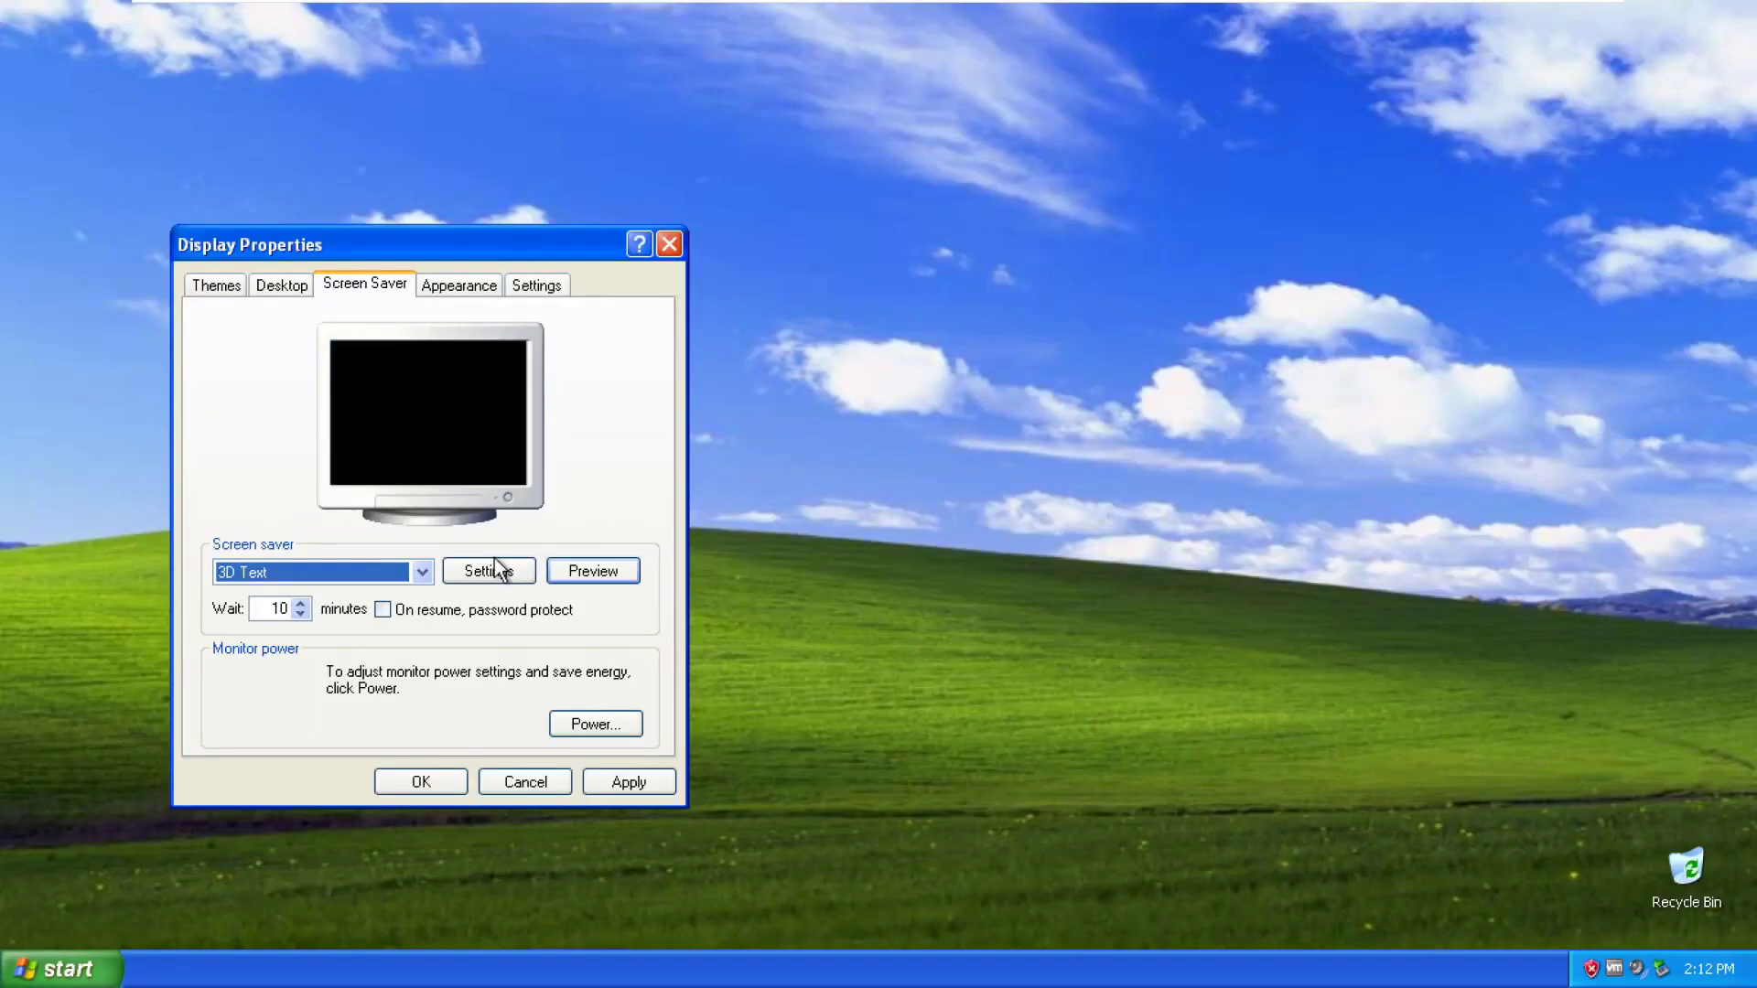
- Replace the 3D Text screen saver's custom text with "Subscribe!" and preview it
{"action": "left_click", "coordinate": [489, 570]}
{"action": "key", "text": "BackSpace"}
{"action": "key", "text": "BackSpace"}
{"action": "key", "text": "BackSpace"}
{"action": "key", "text": "BackSpace"}
{"action": "key", "text": "BackSpace"}
{"action": "key", "text": "BackSpace"}
{"action": "key", "text": "BackSpace"}
{"action": "key", "text": "BackSpace"}
{"action": "key", "text": "BackSpace"}
{"action": "key", "text": "BackSpace"}
{"action": "key", "text": "BackSpace"}
{"action": "key", "text": "BackSpace"}
{"action": "key", "text": "BackSpace"}
{"action": "key", "text": "BackSpace"}
{"action": "key", "text": "BackSpace"}
{"action": "key", "text": "BackSpace"}
{"action": "key", "text": "BackSpace"}
{"action": "type", "text": "Sub"}
{"action": "key", "text": "Return"}
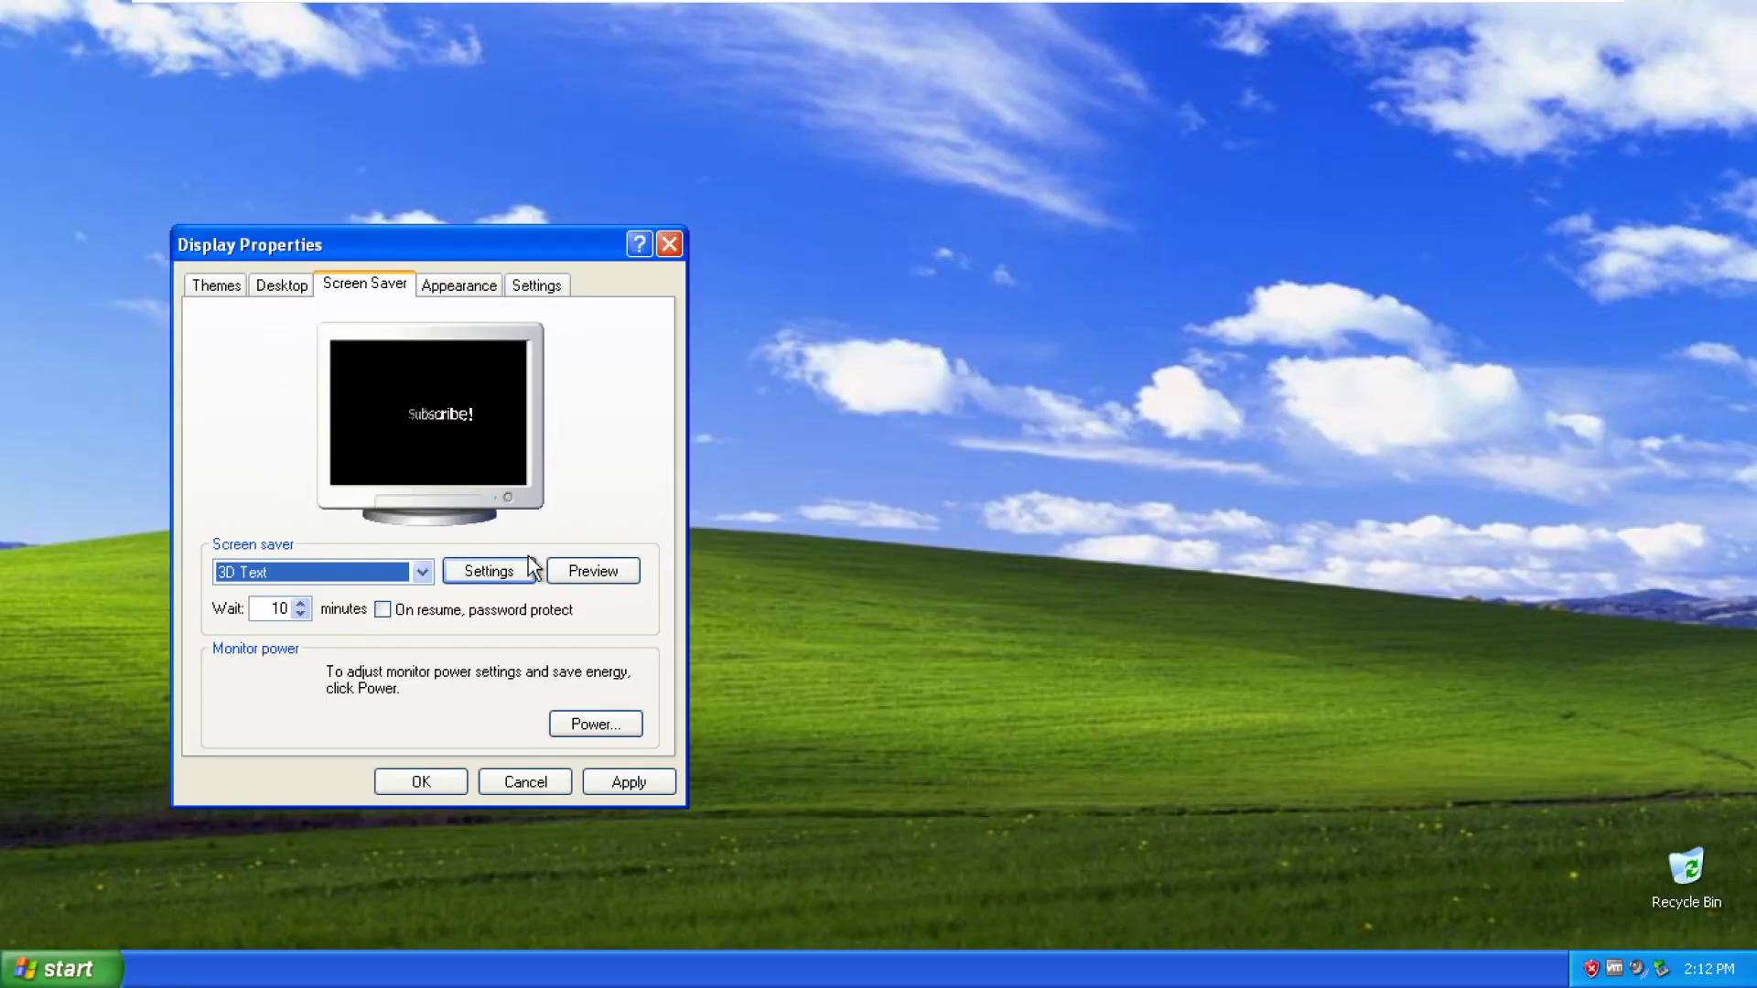
{"action": "left_click", "coordinate": [591, 569]}
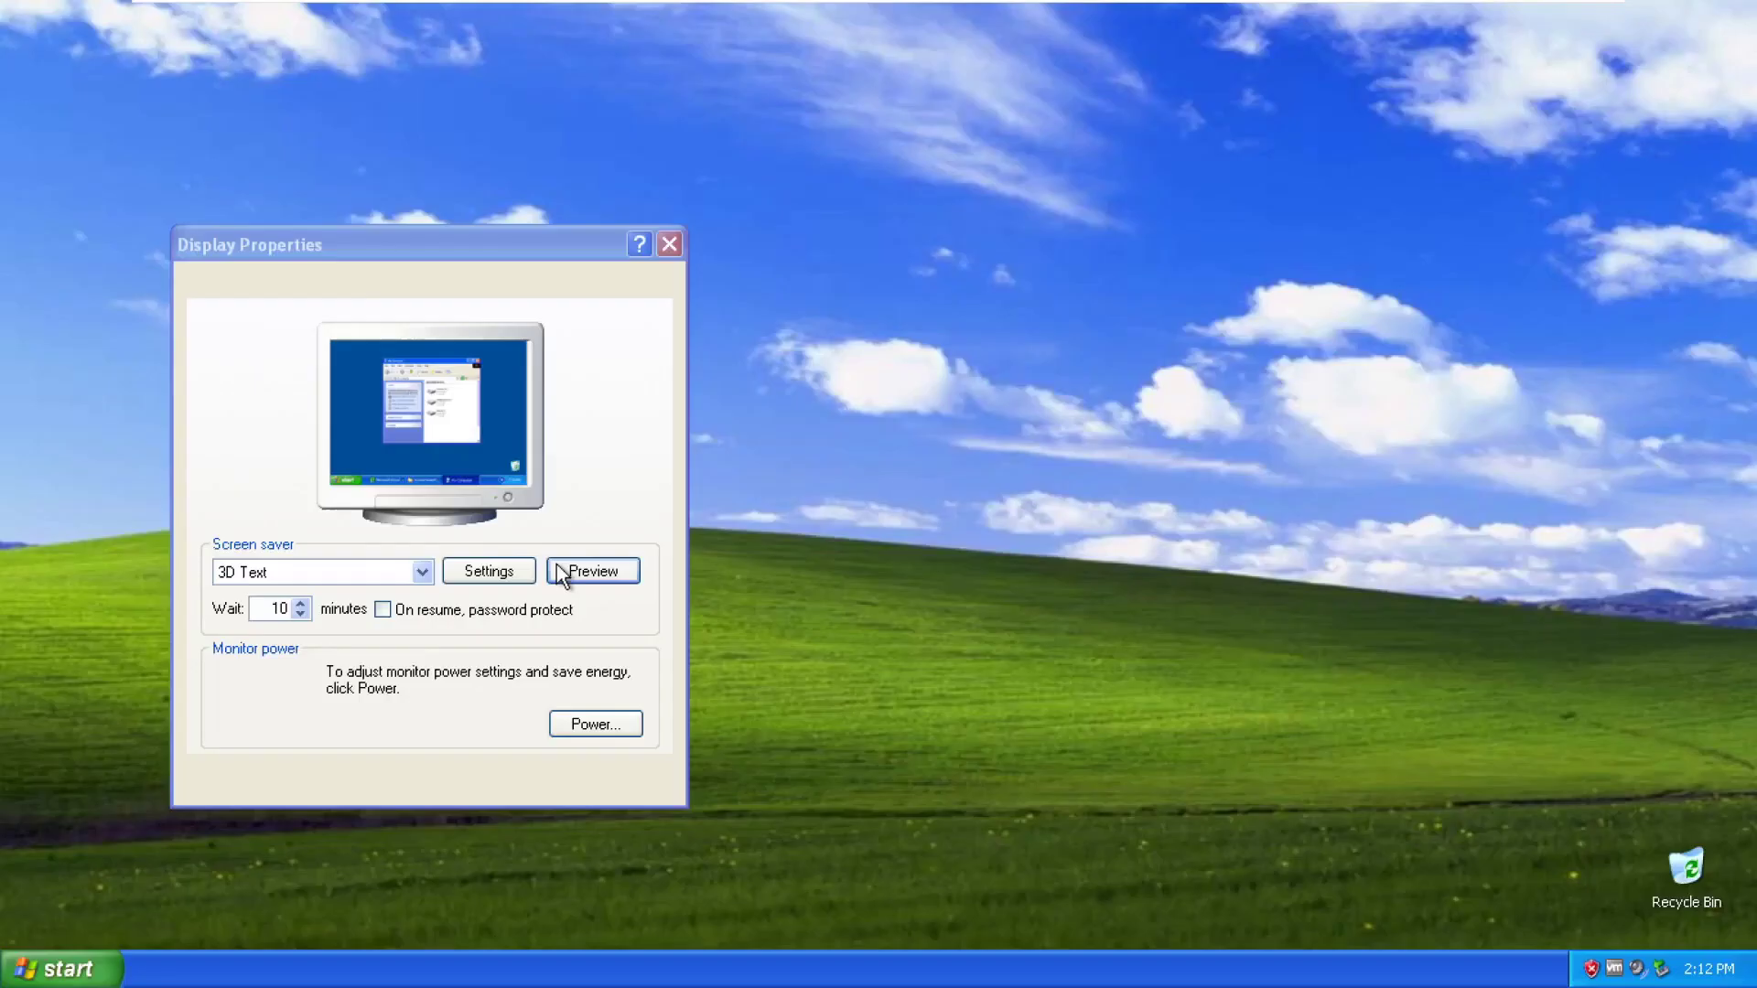
- Preview the Beziers and Marquee screen savers
{"action": "left_click", "coordinate": [385, 572]}
{"action": "left_click", "coordinate": [274, 683]}
{"action": "left_click", "coordinate": [593, 570]}
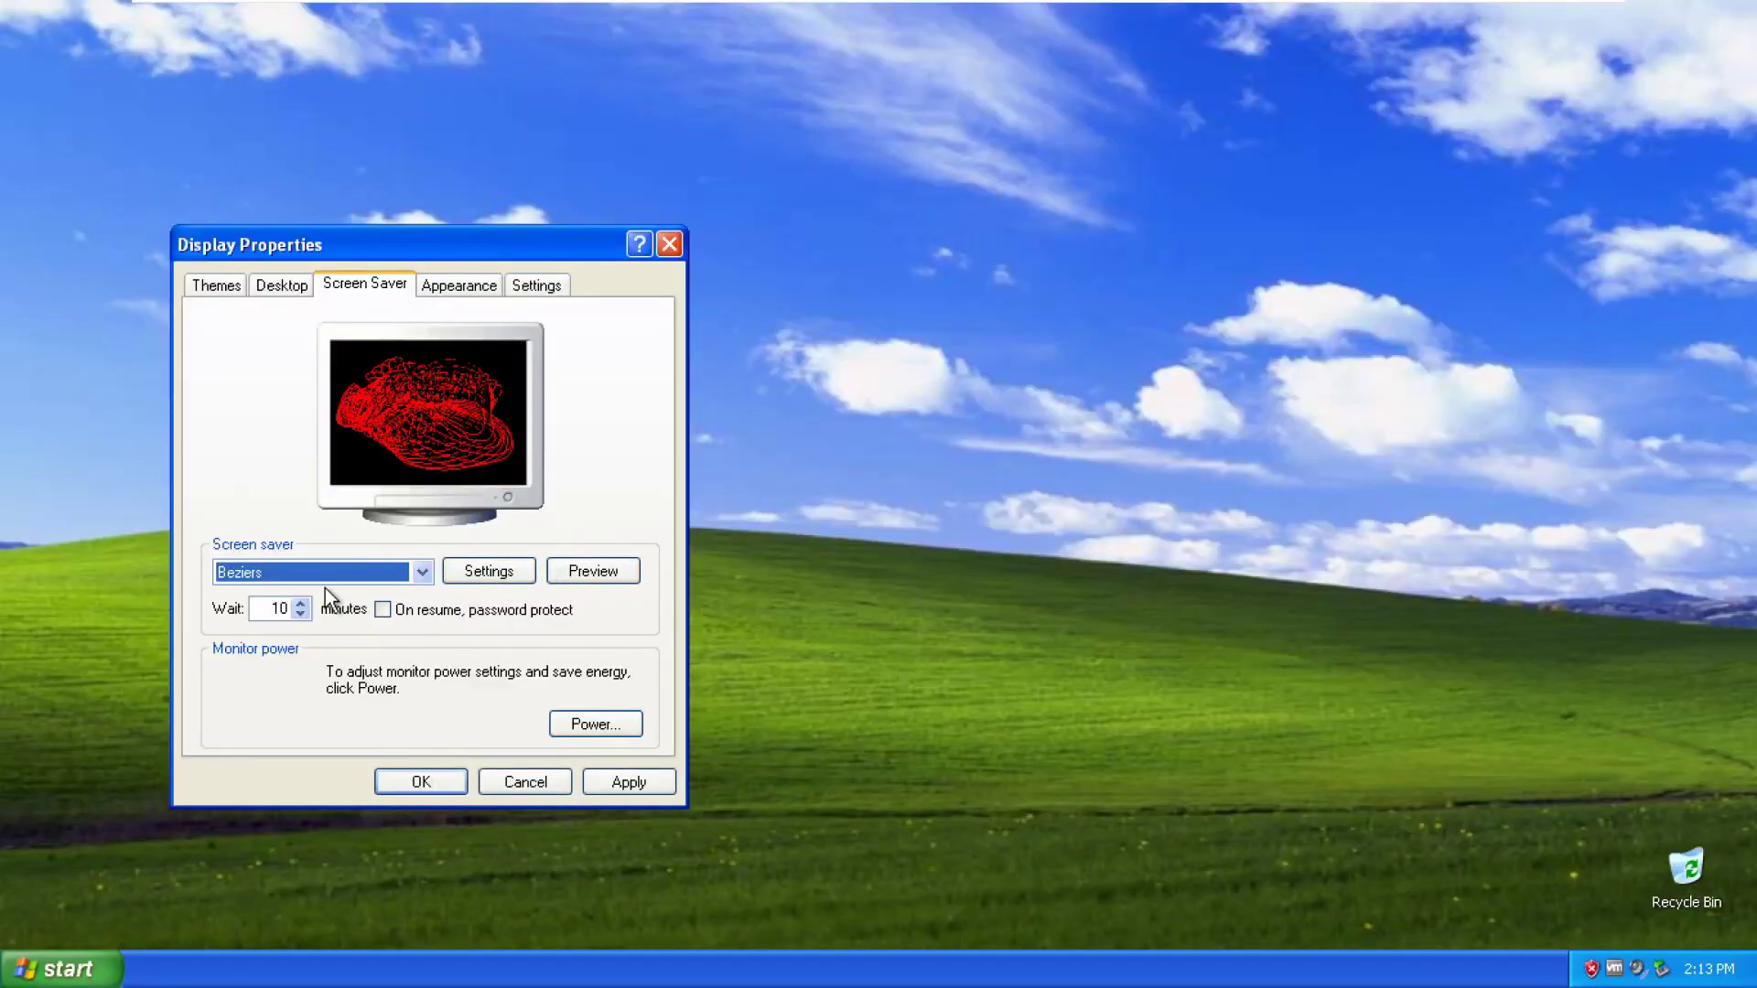
{"action": "left_click", "coordinate": [384, 572]}
{"action": "left_click", "coordinate": [275, 713]}
{"action": "left_click", "coordinate": [593, 570]}
- Set the Marquee screen saver's text to "Subscribe!" and preview it
{"action": "left_click", "coordinate": [489, 570]}
{"action": "left_click", "coordinate": [404, 450]}
{"action": "key", "text": "shift+Home"}
{"action": "type", "text": "Subscribe!"}
{"action": "key", "text": "Return"}
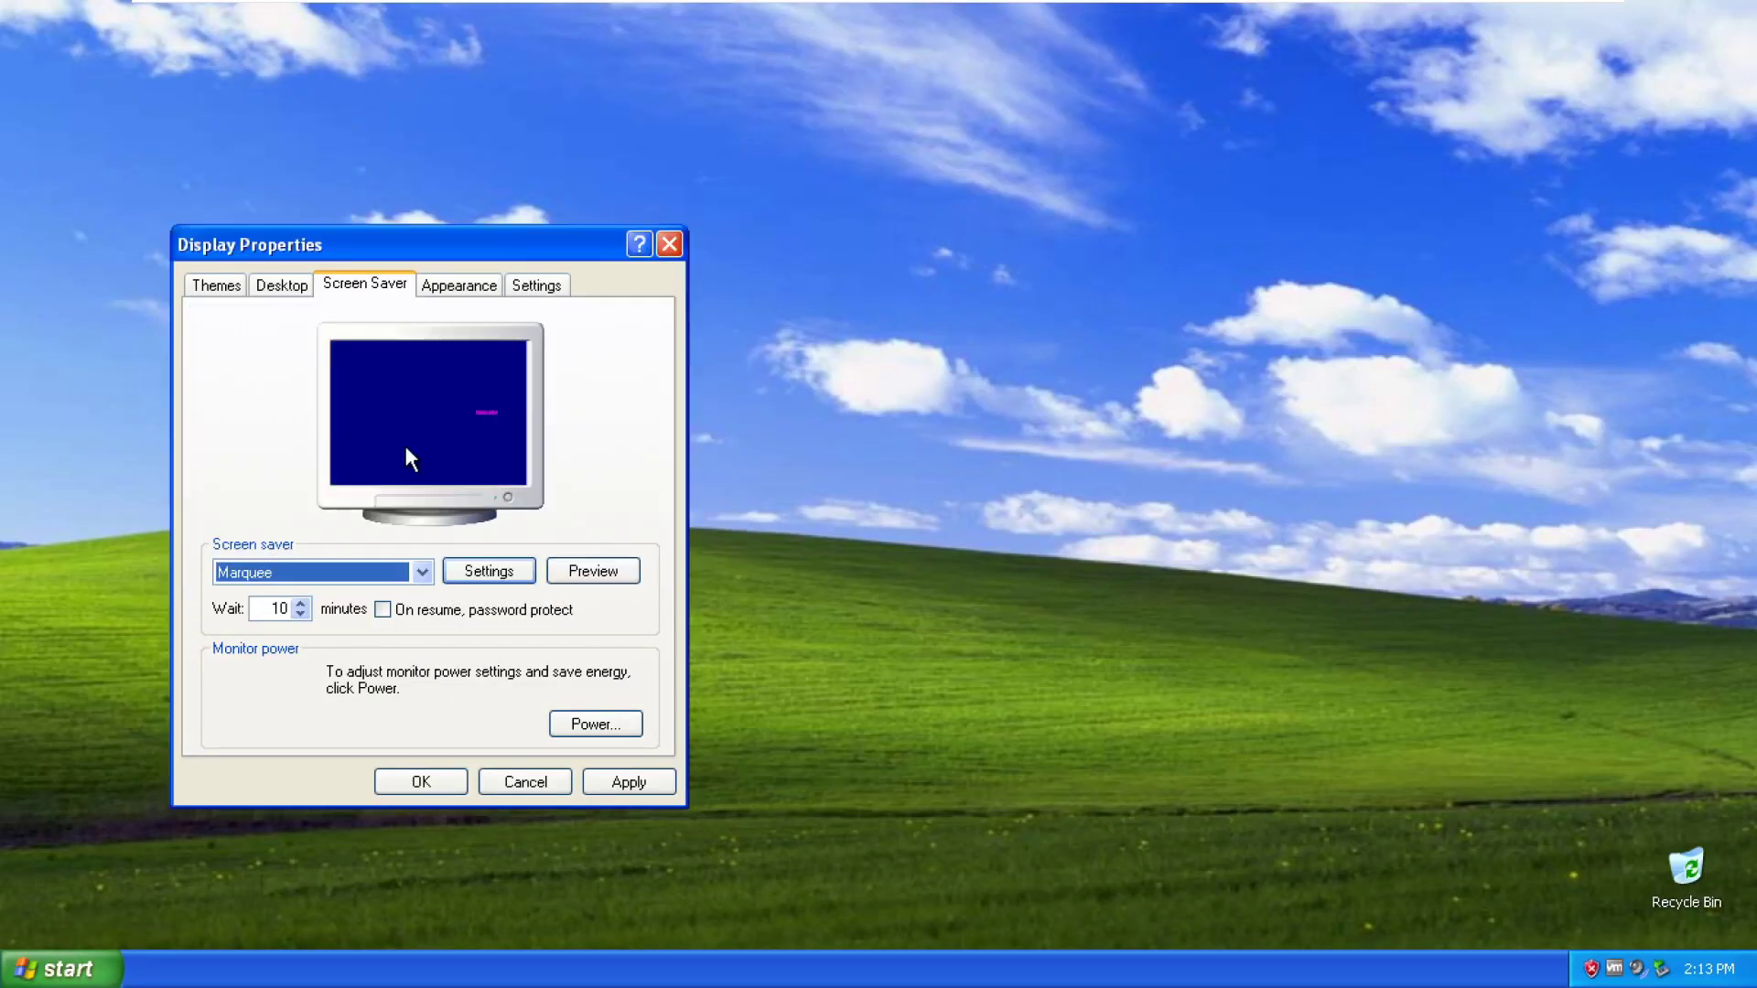
{"action": "left_click", "coordinate": [593, 570]}
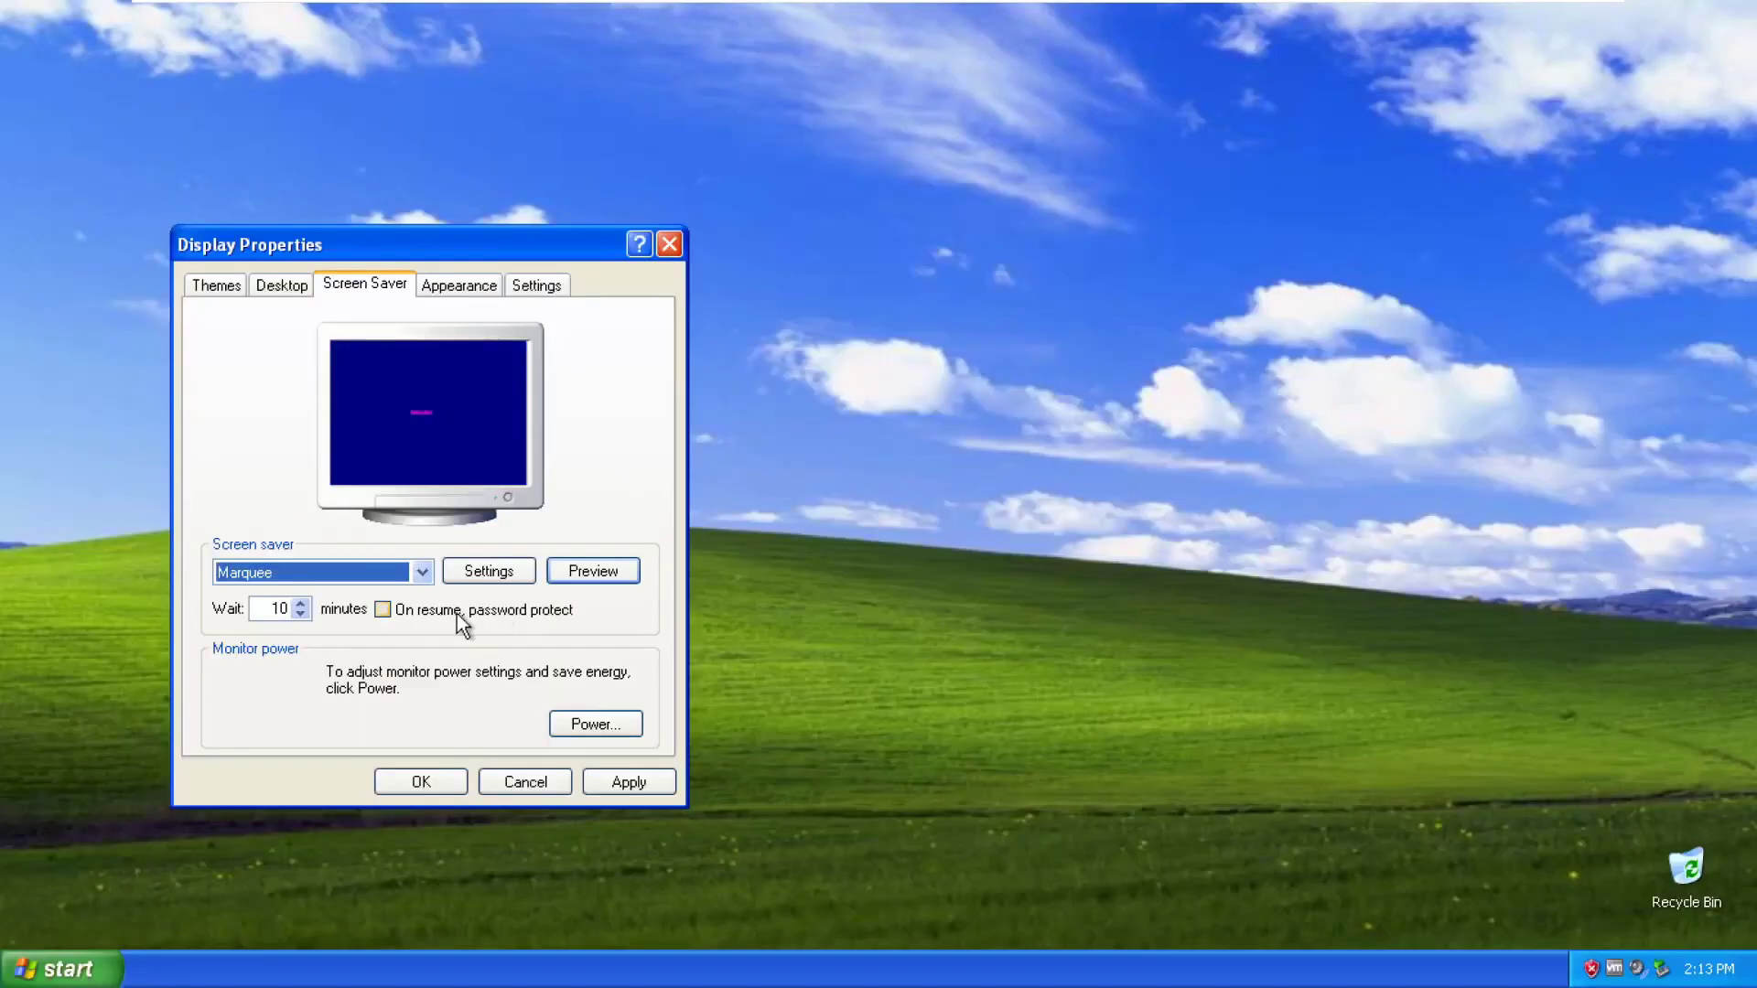
- Preview the My Pictures Slideshow and Mystify screen savers
{"action": "left_click", "coordinate": [421, 572]}
{"action": "left_click", "coordinate": [336, 729]}
{"action": "left_click", "coordinate": [606, 576]}
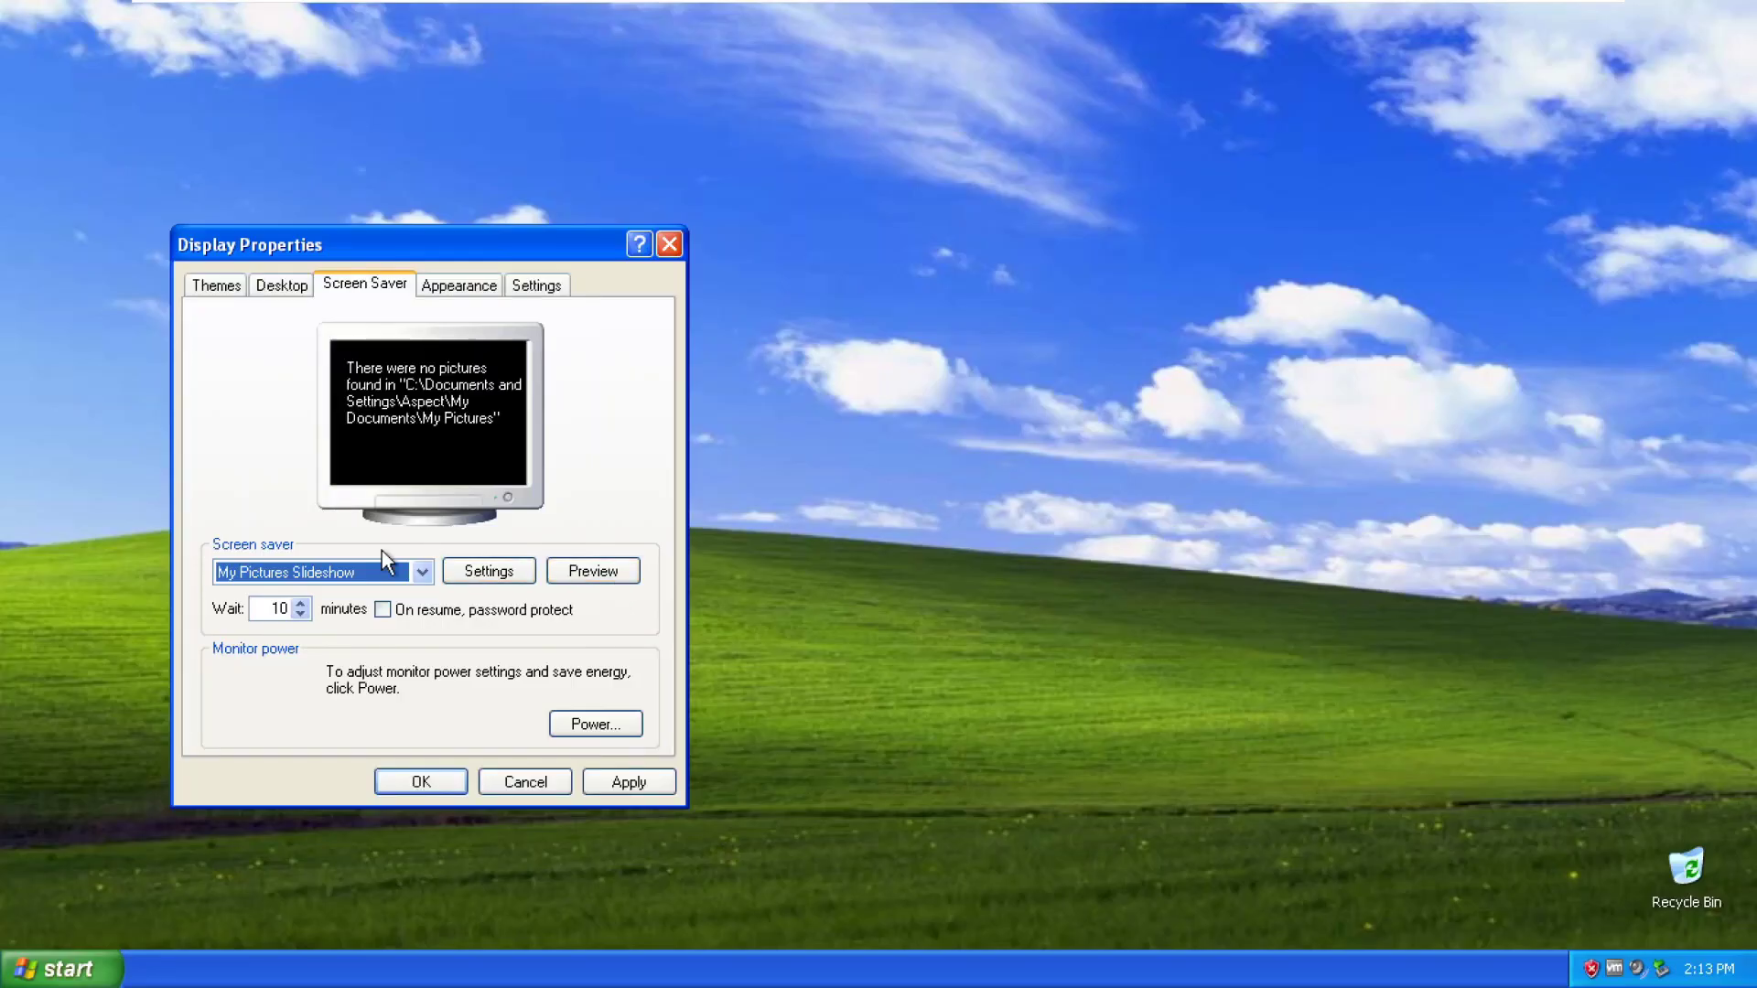
{"action": "left_click", "coordinate": [421, 572]}
{"action": "left_click", "coordinate": [311, 750]}
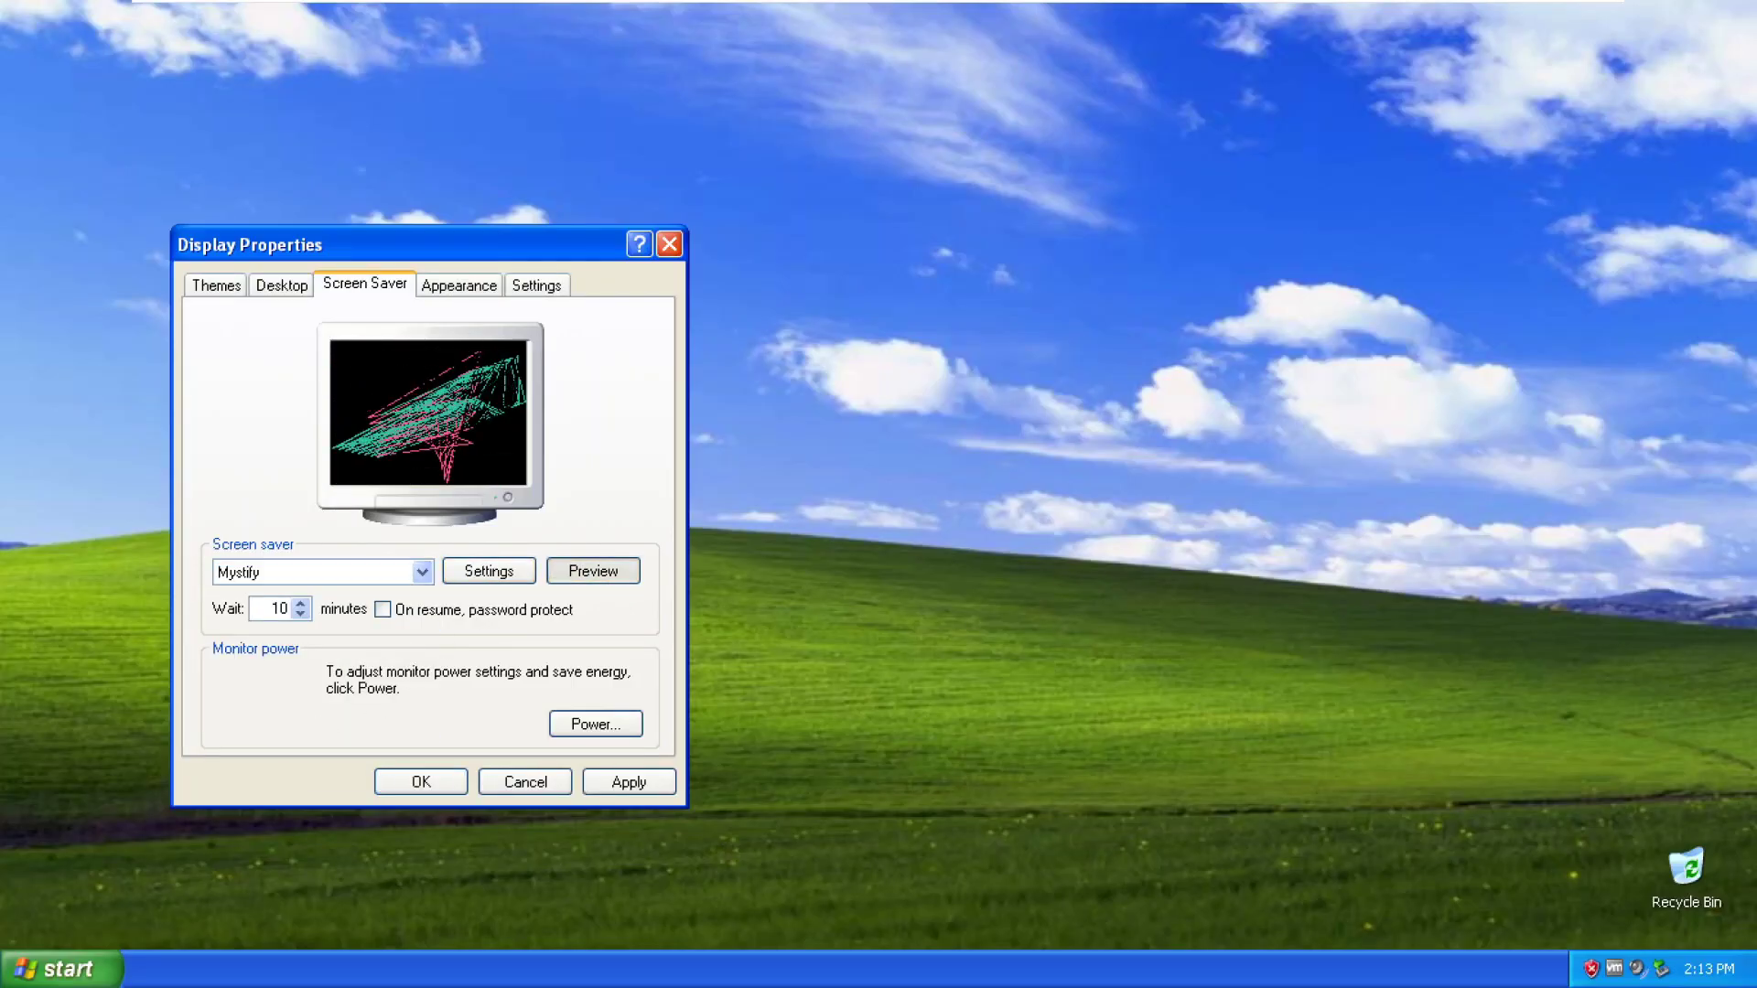
{"action": "left_click", "coordinate": [600, 572]}
- Preview the Starfield screen saver, and view its setup options before closing them
{"action": "left_click", "coordinate": [421, 572]}
{"action": "left_click", "coordinate": [311, 765]}
{"action": "left_click", "coordinate": [593, 571]}
{"action": "left_click", "coordinate": [489, 571]}
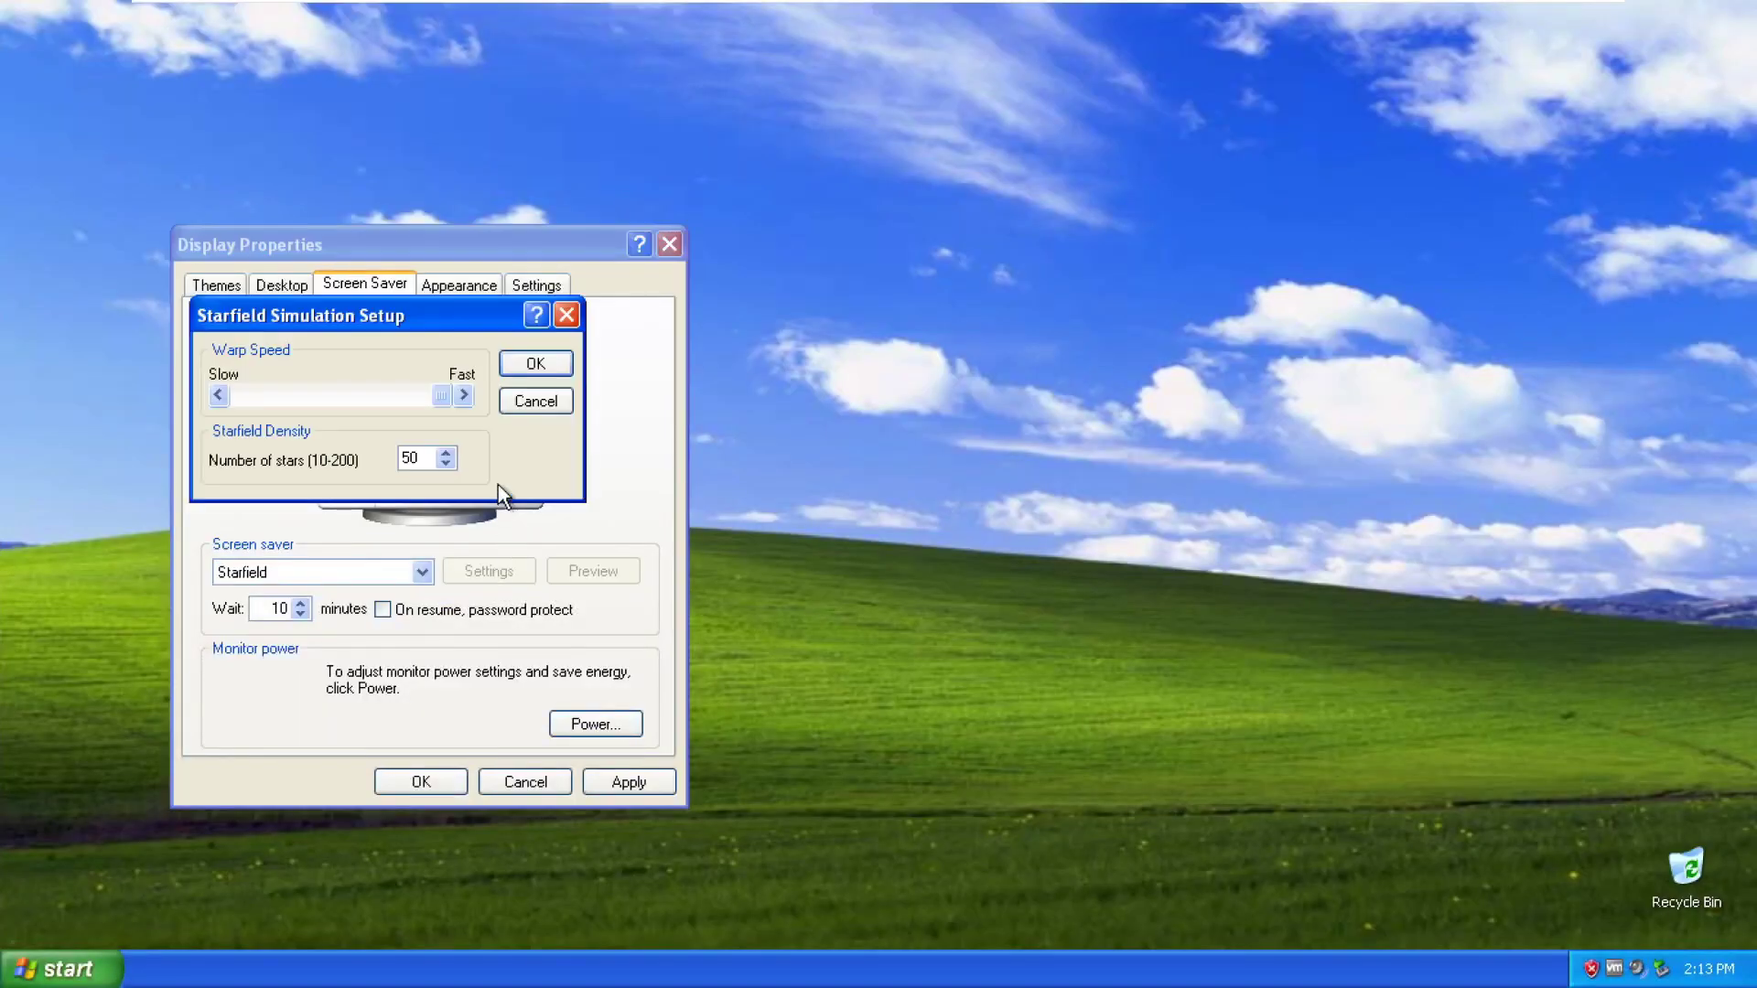
{"action": "left_click", "coordinate": [513, 370]}
- Preview the Windows XP screen saver again and close Display Properties without applying a change
{"action": "left_click", "coordinate": [421, 572]}
{"action": "left_click", "coordinate": [311, 780]}
{"action": "left_click", "coordinate": [593, 571]}
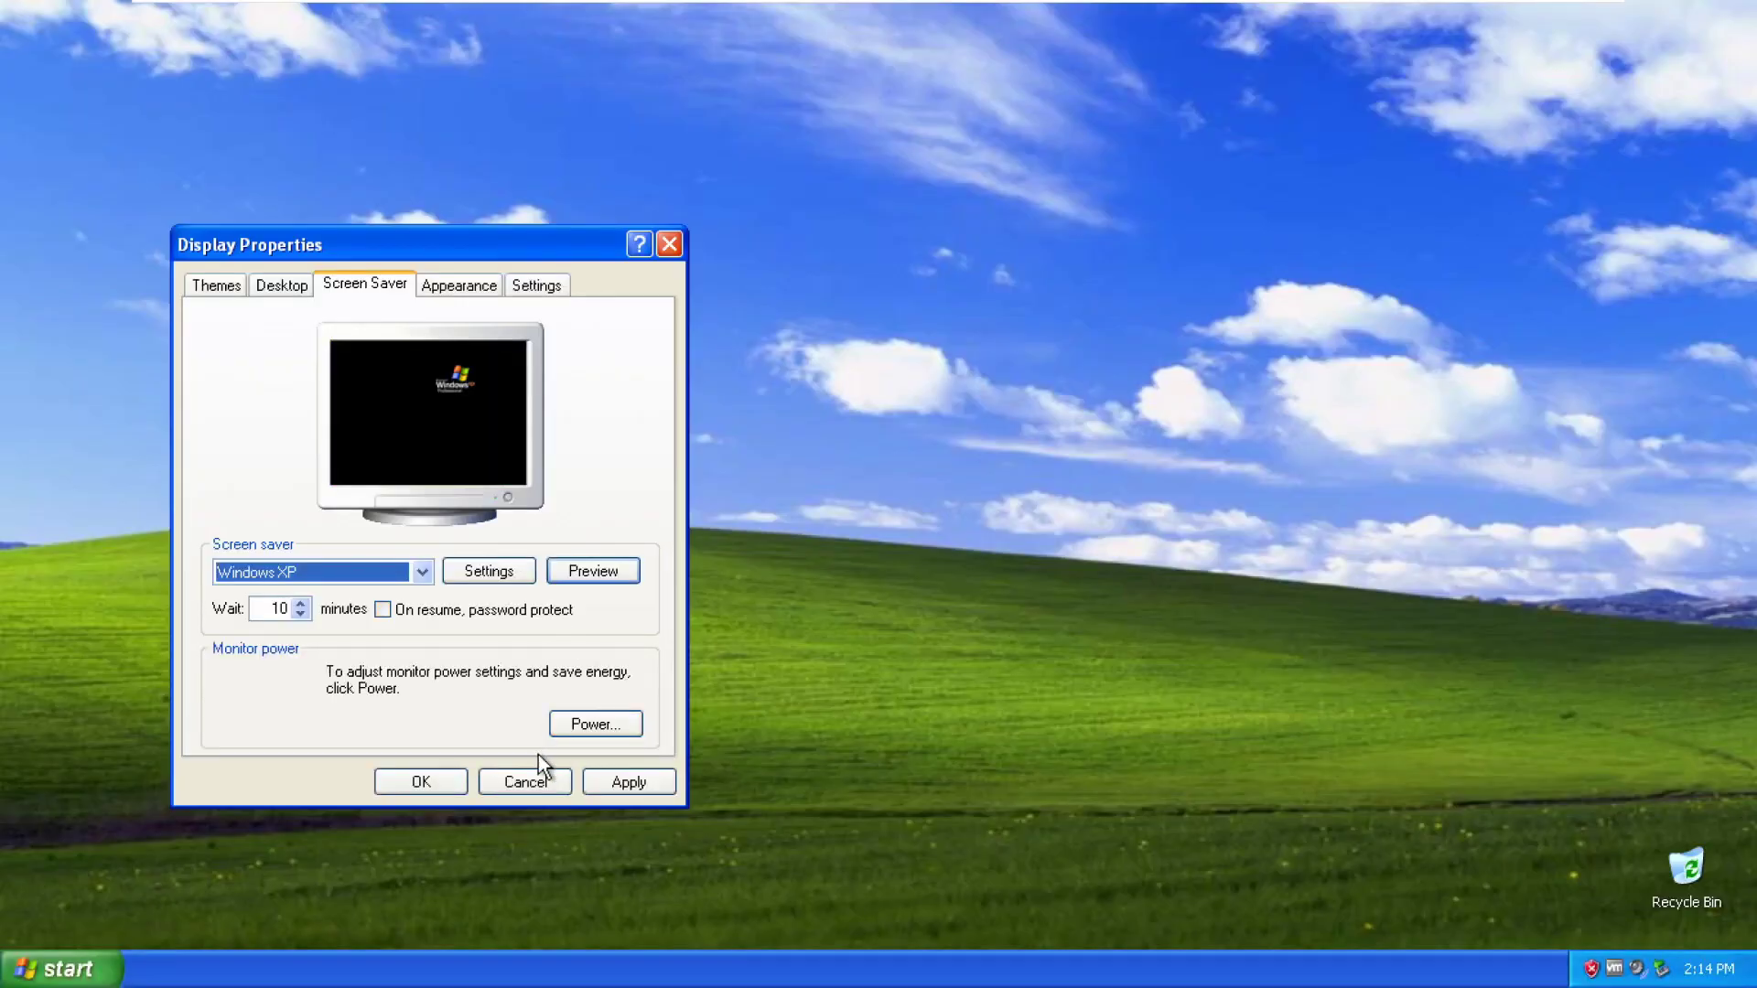
{"action": "left_click", "coordinate": [529, 780]}
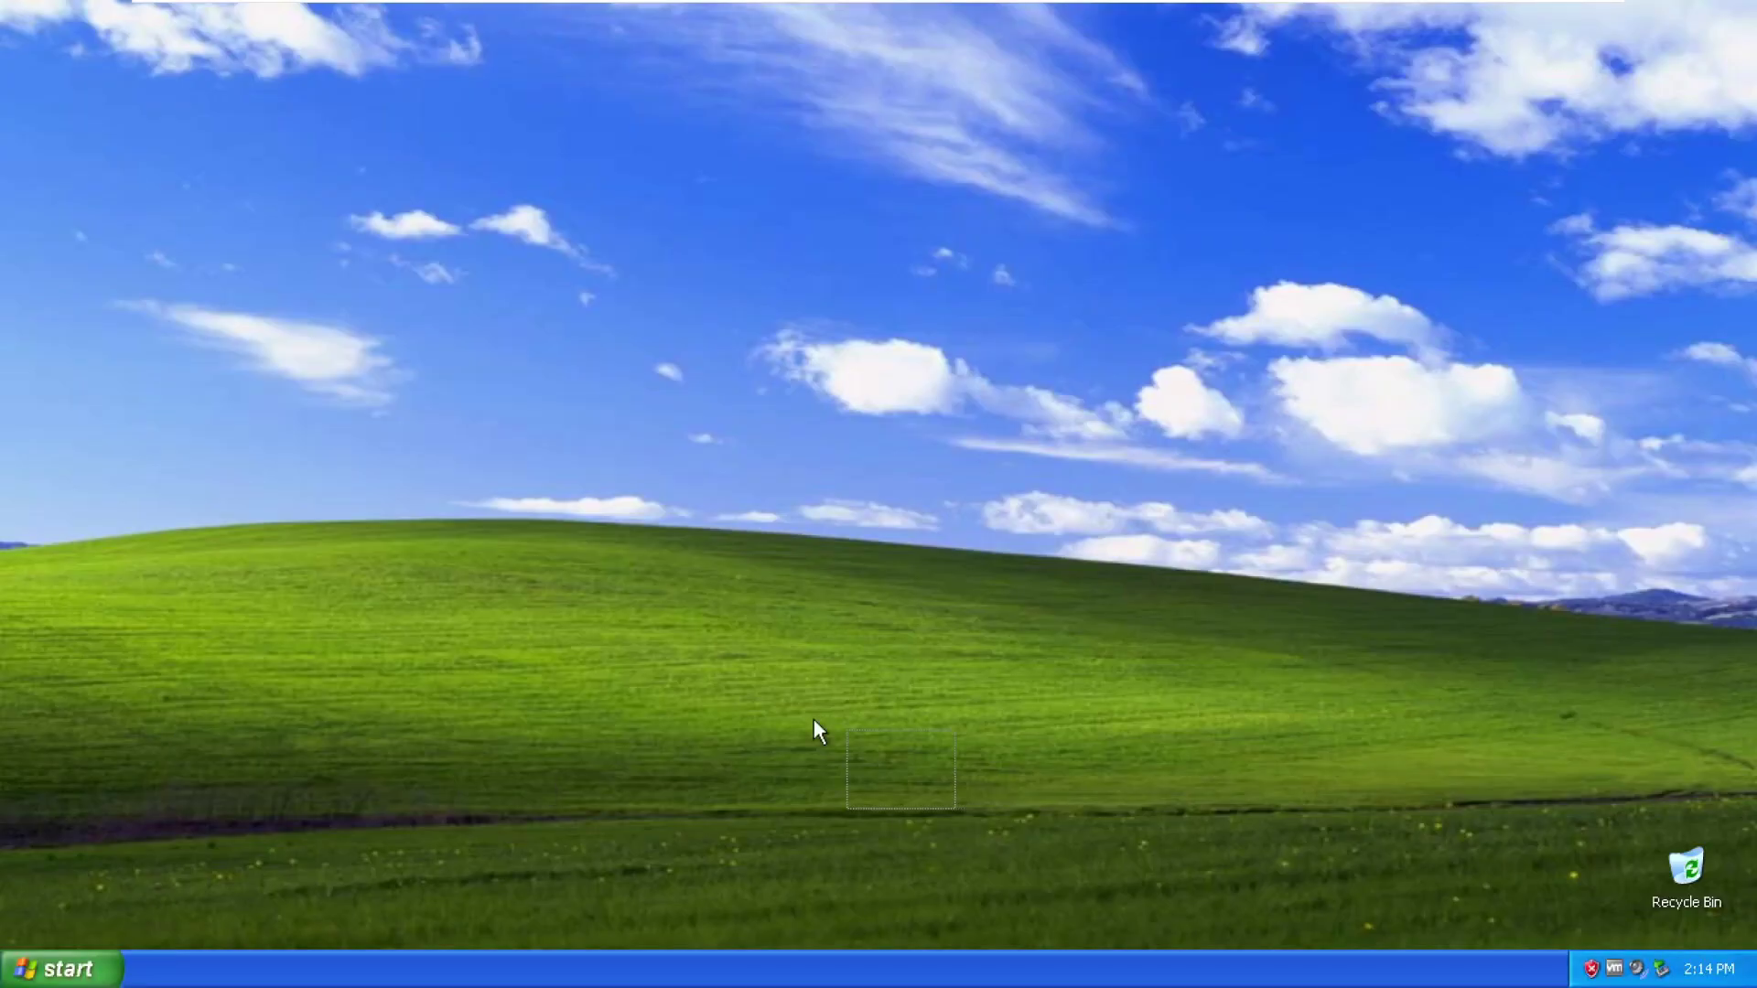
{"action": "left_click", "coordinate": [57, 968]}
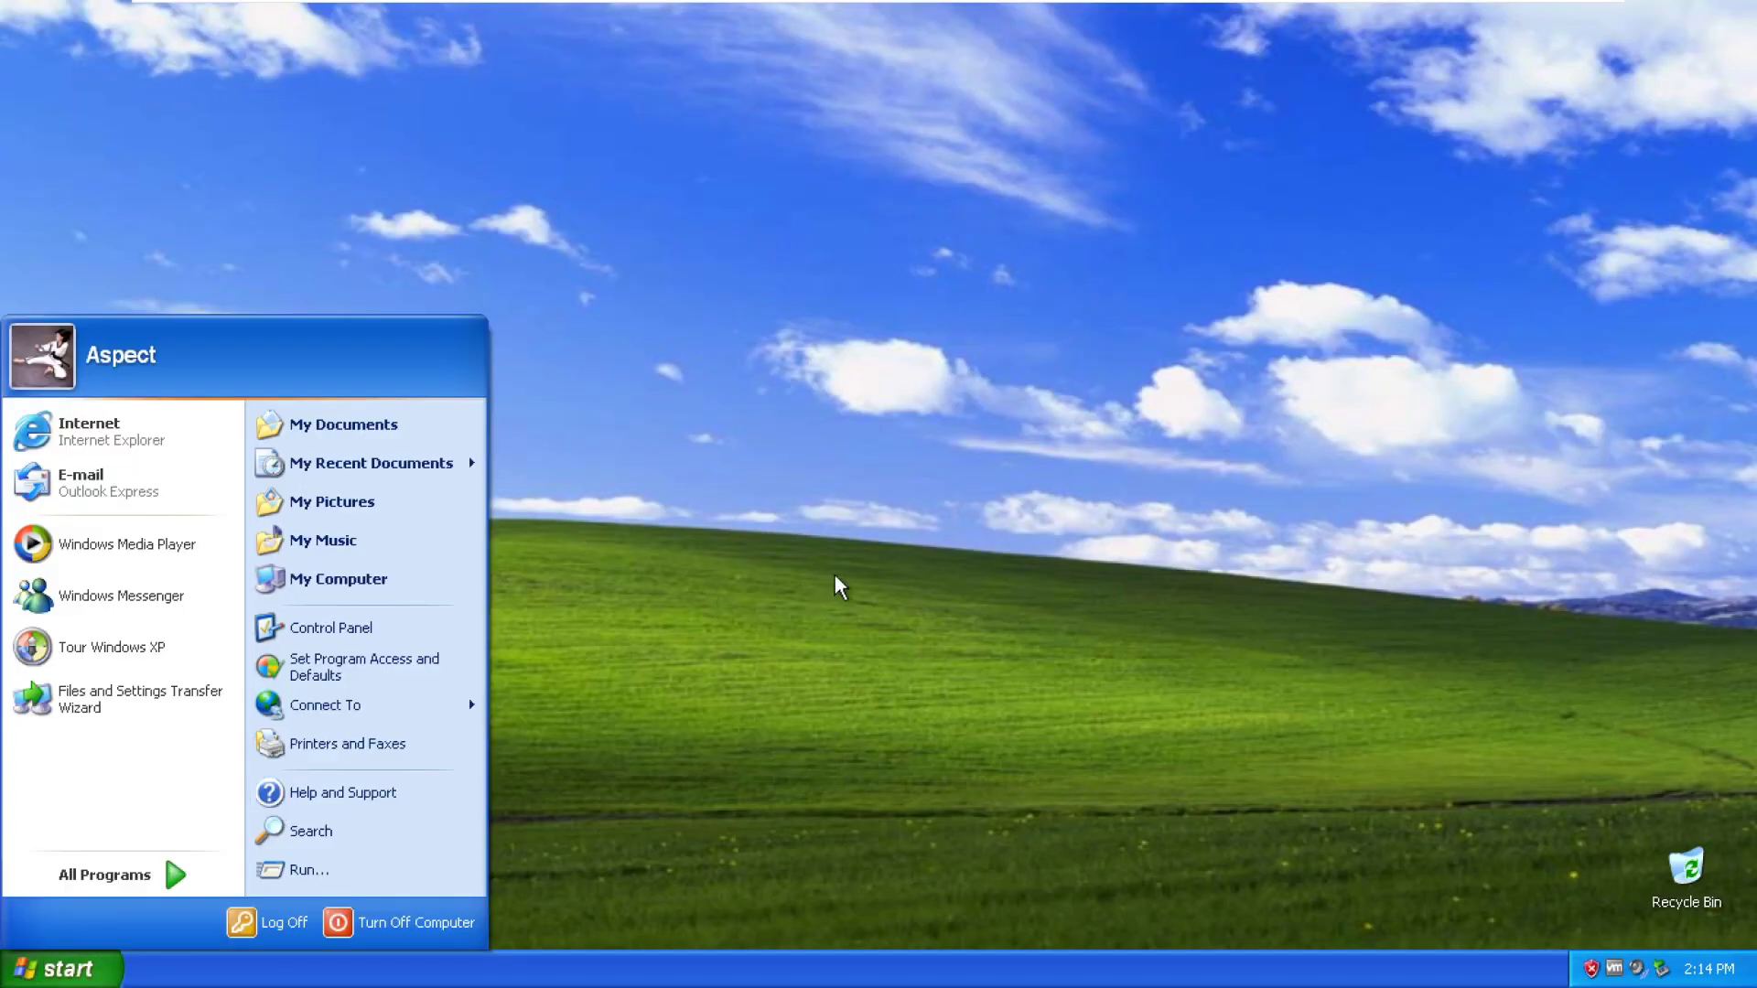
{"action": "left_click", "coordinate": [1039, 574]}
{"action": "left_click_drag", "start_coordinate": [584, 426], "coordinate": [698, 432]}
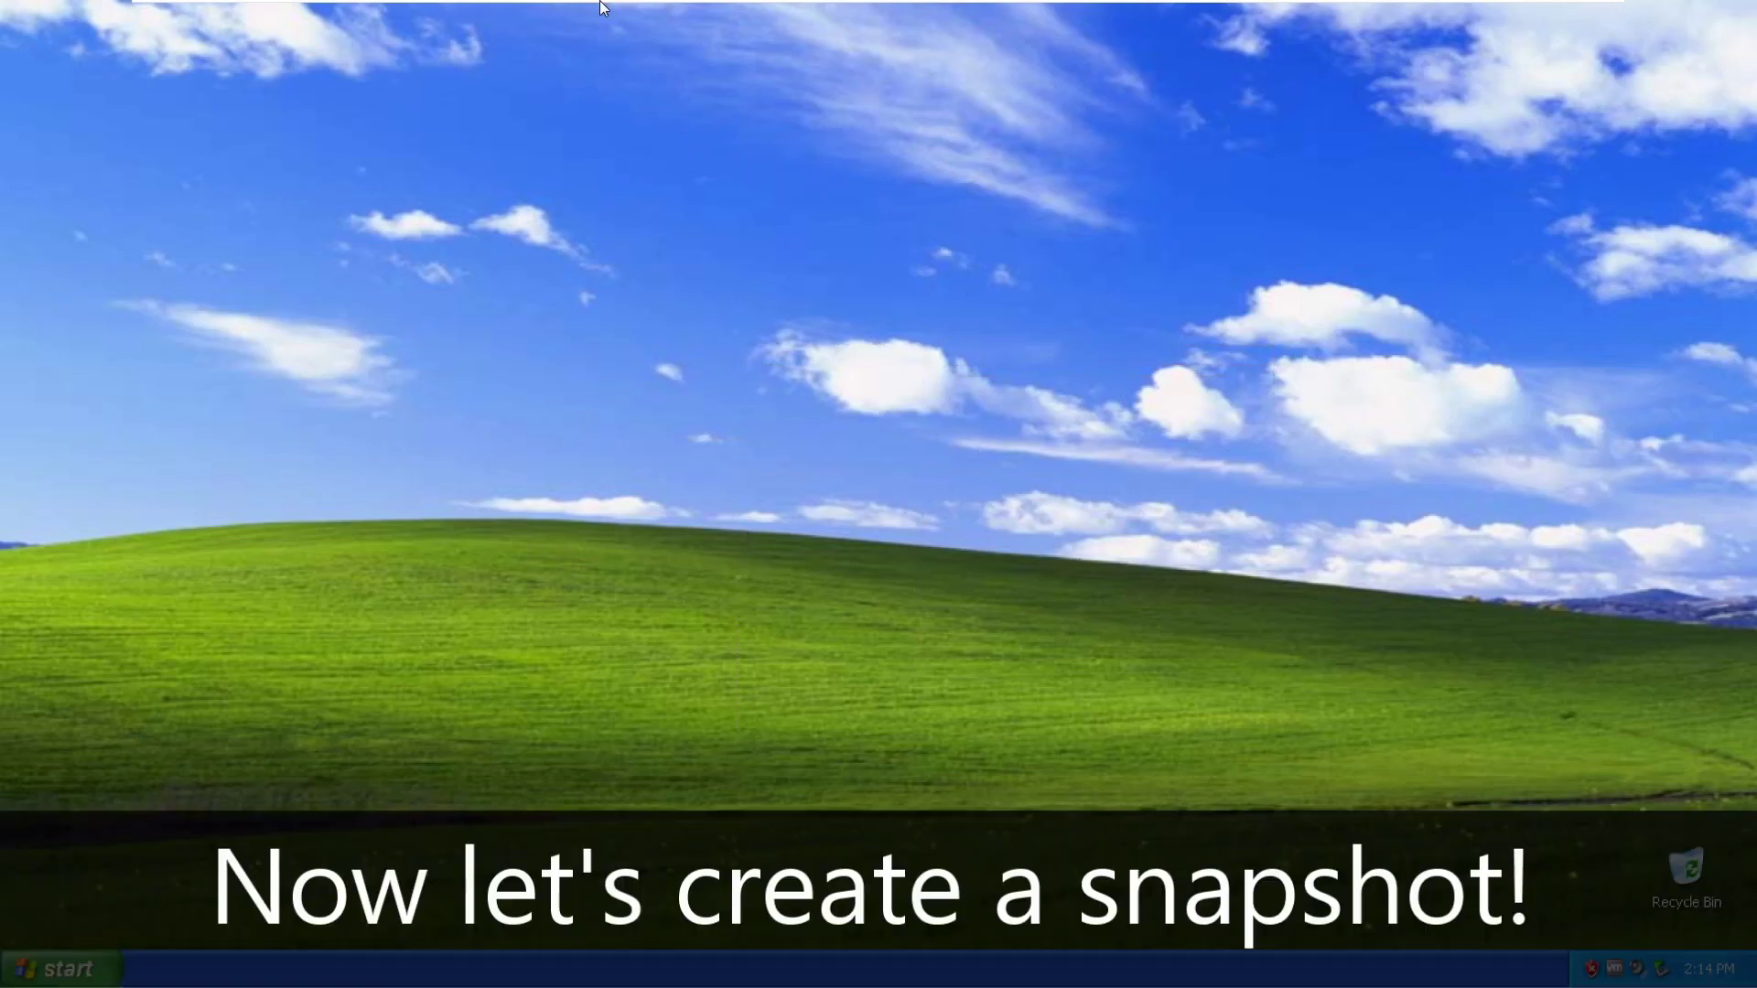
- Take a snapshot named "Working Windows XP" with the description "A fresh install of Windows XP with drivers", and close the Snapshot Manager
{"action": "mouse_move", "coordinate": [584, 3]}
{"action": "left_click", "coordinate": [561, 13]}
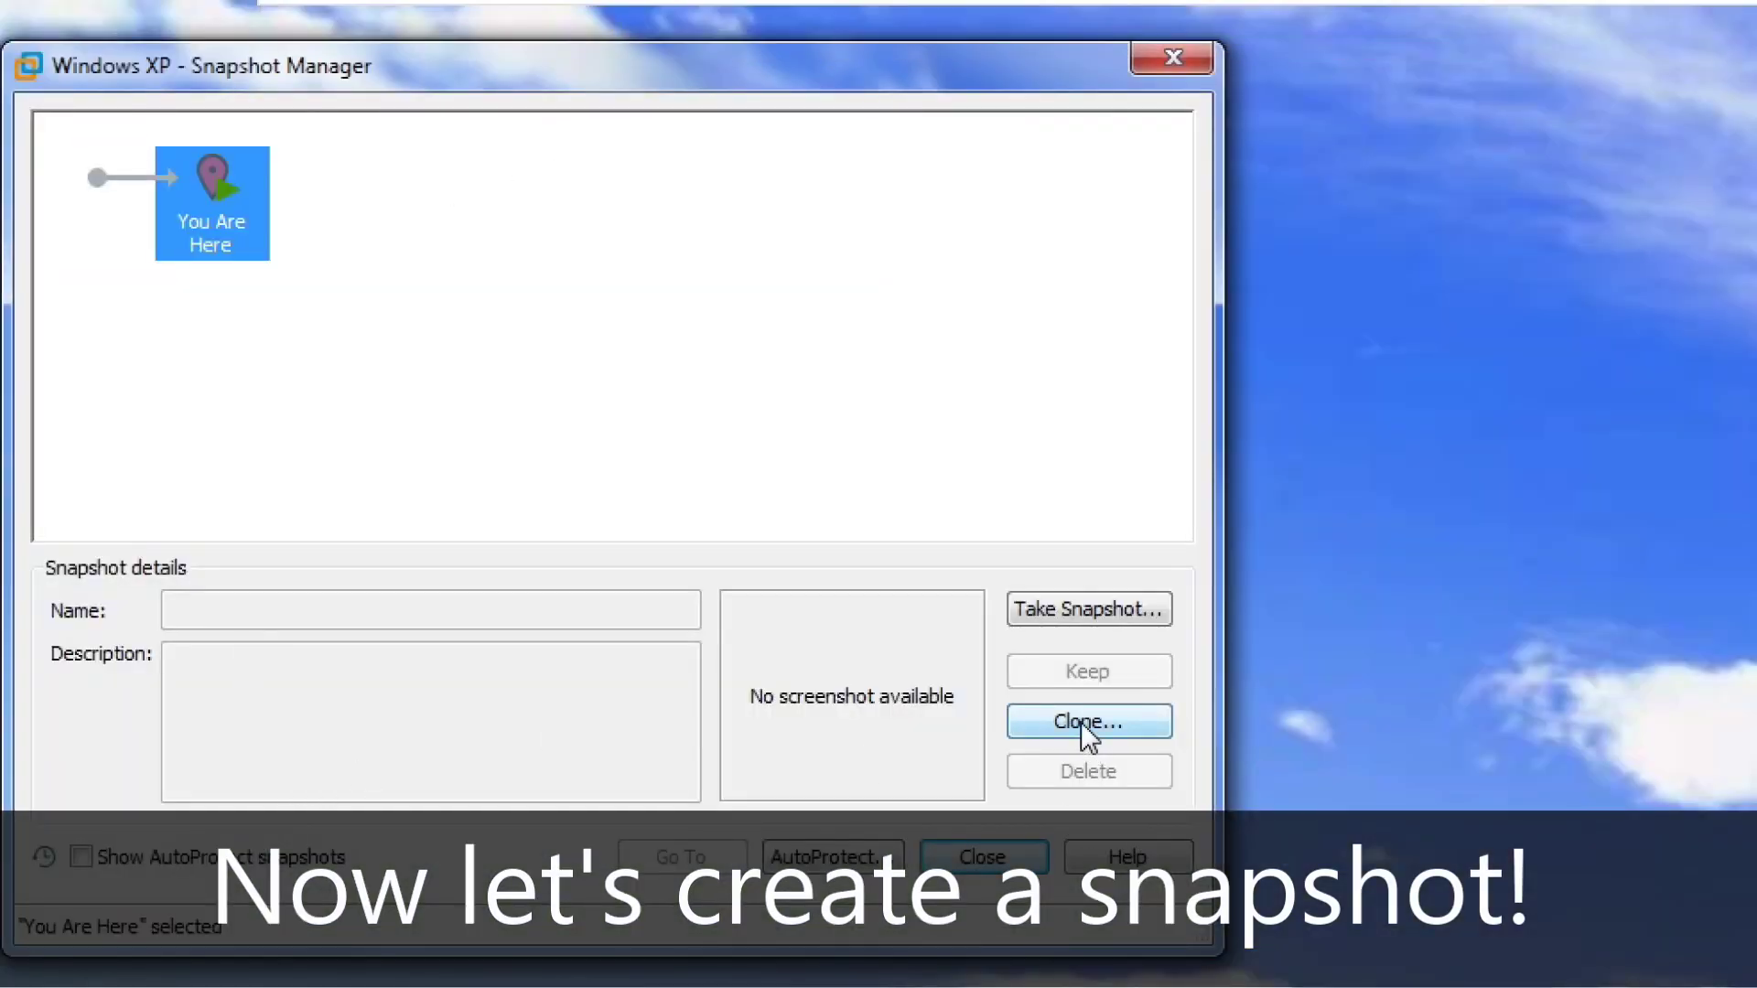
{"action": "left_click", "coordinate": [1112, 611]}
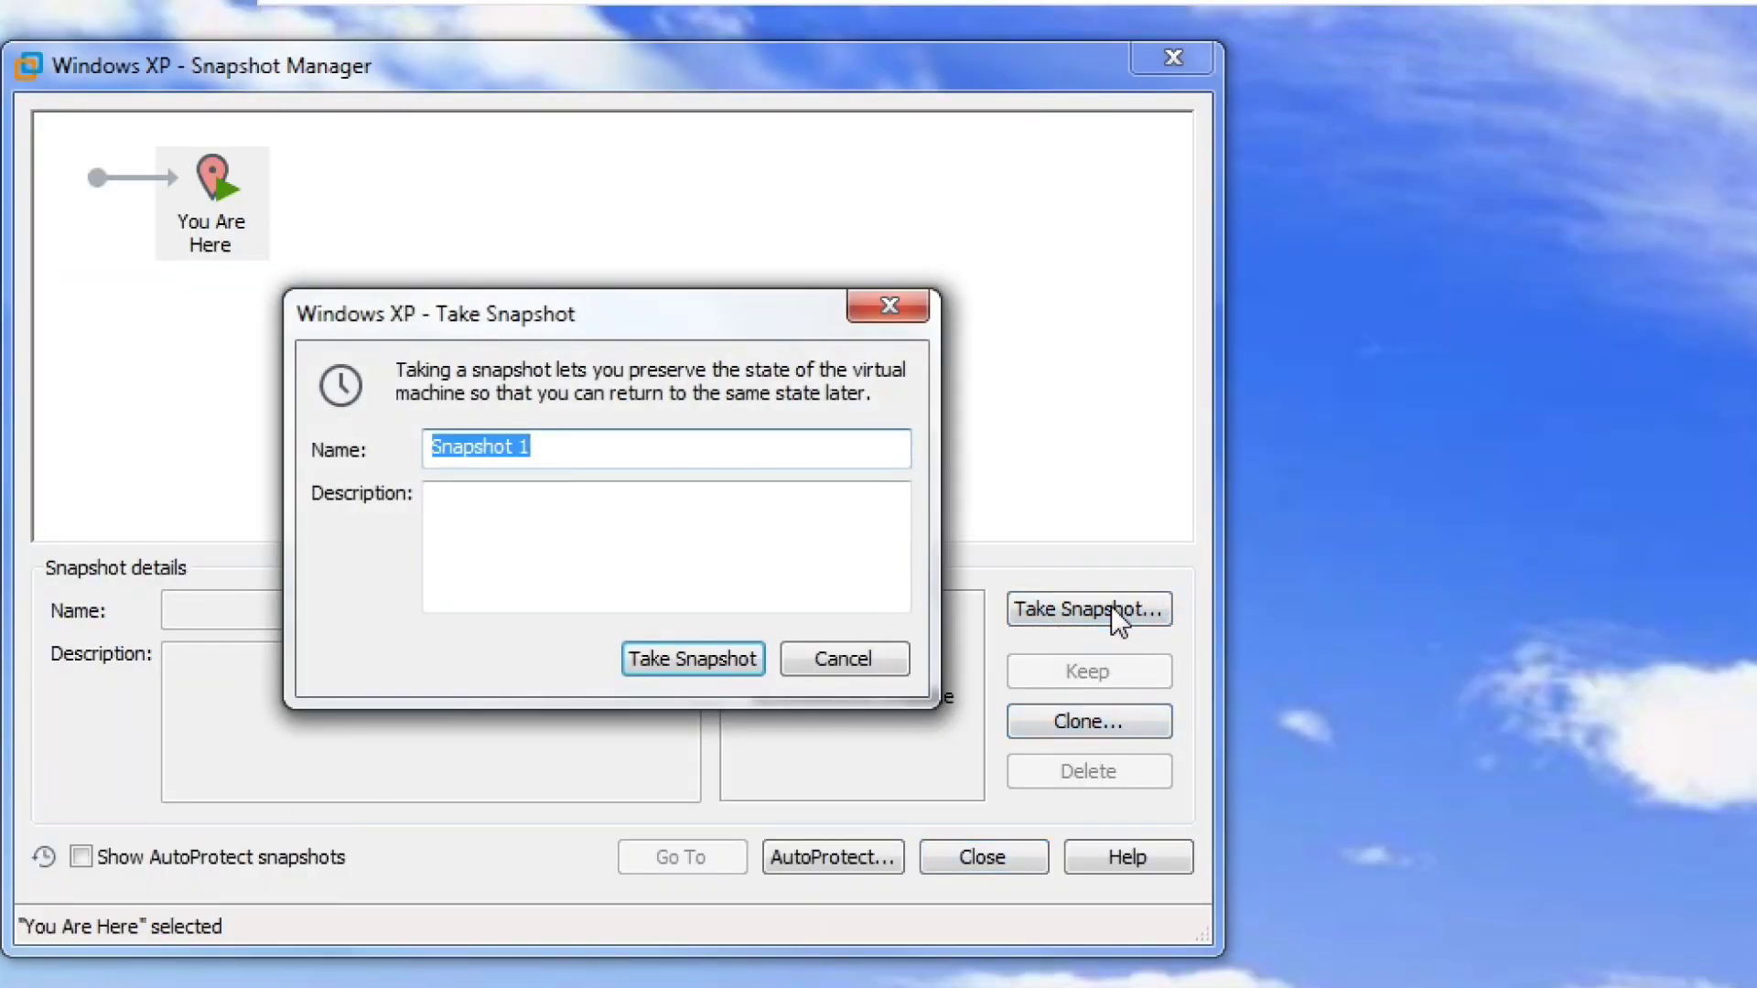
{"action": "type", "text": "Working Win"}
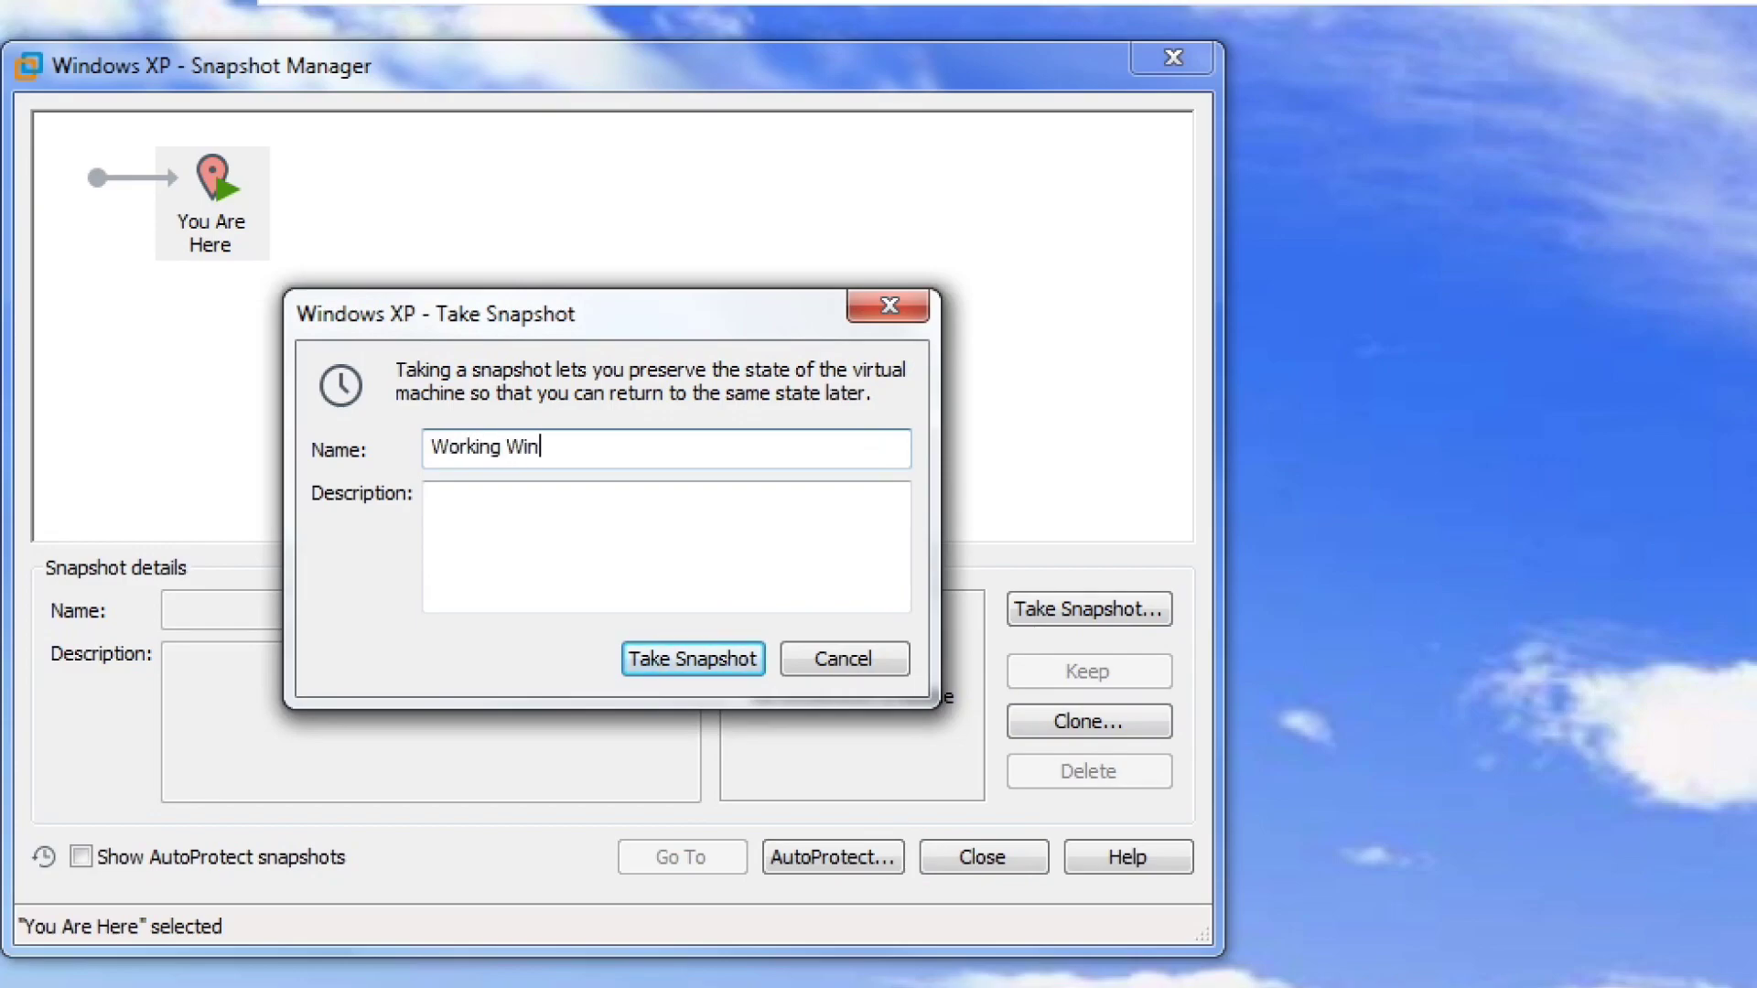
{"action": "type", "text": "dows XP"}
{"action": "key", "text": "Tab"}
{"action": "type", "text": "A fresh "}
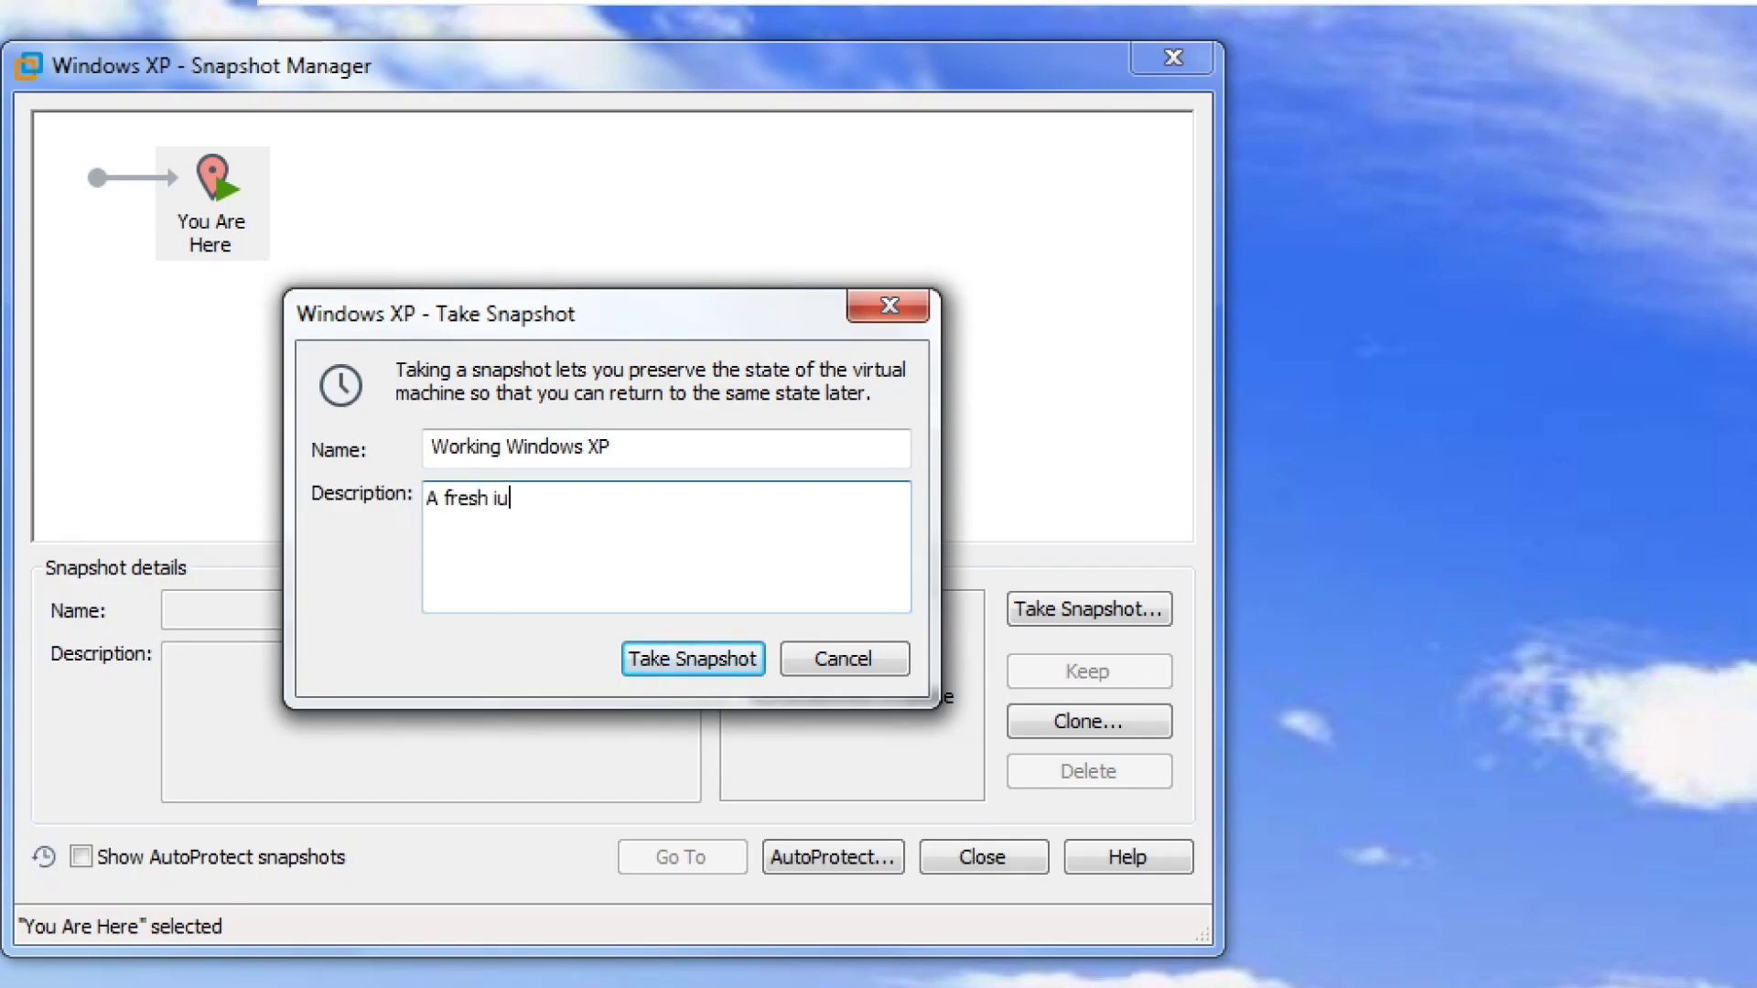
{"action": "type", "text": "install of windows "}
{"action": "type", "text": "indow"}
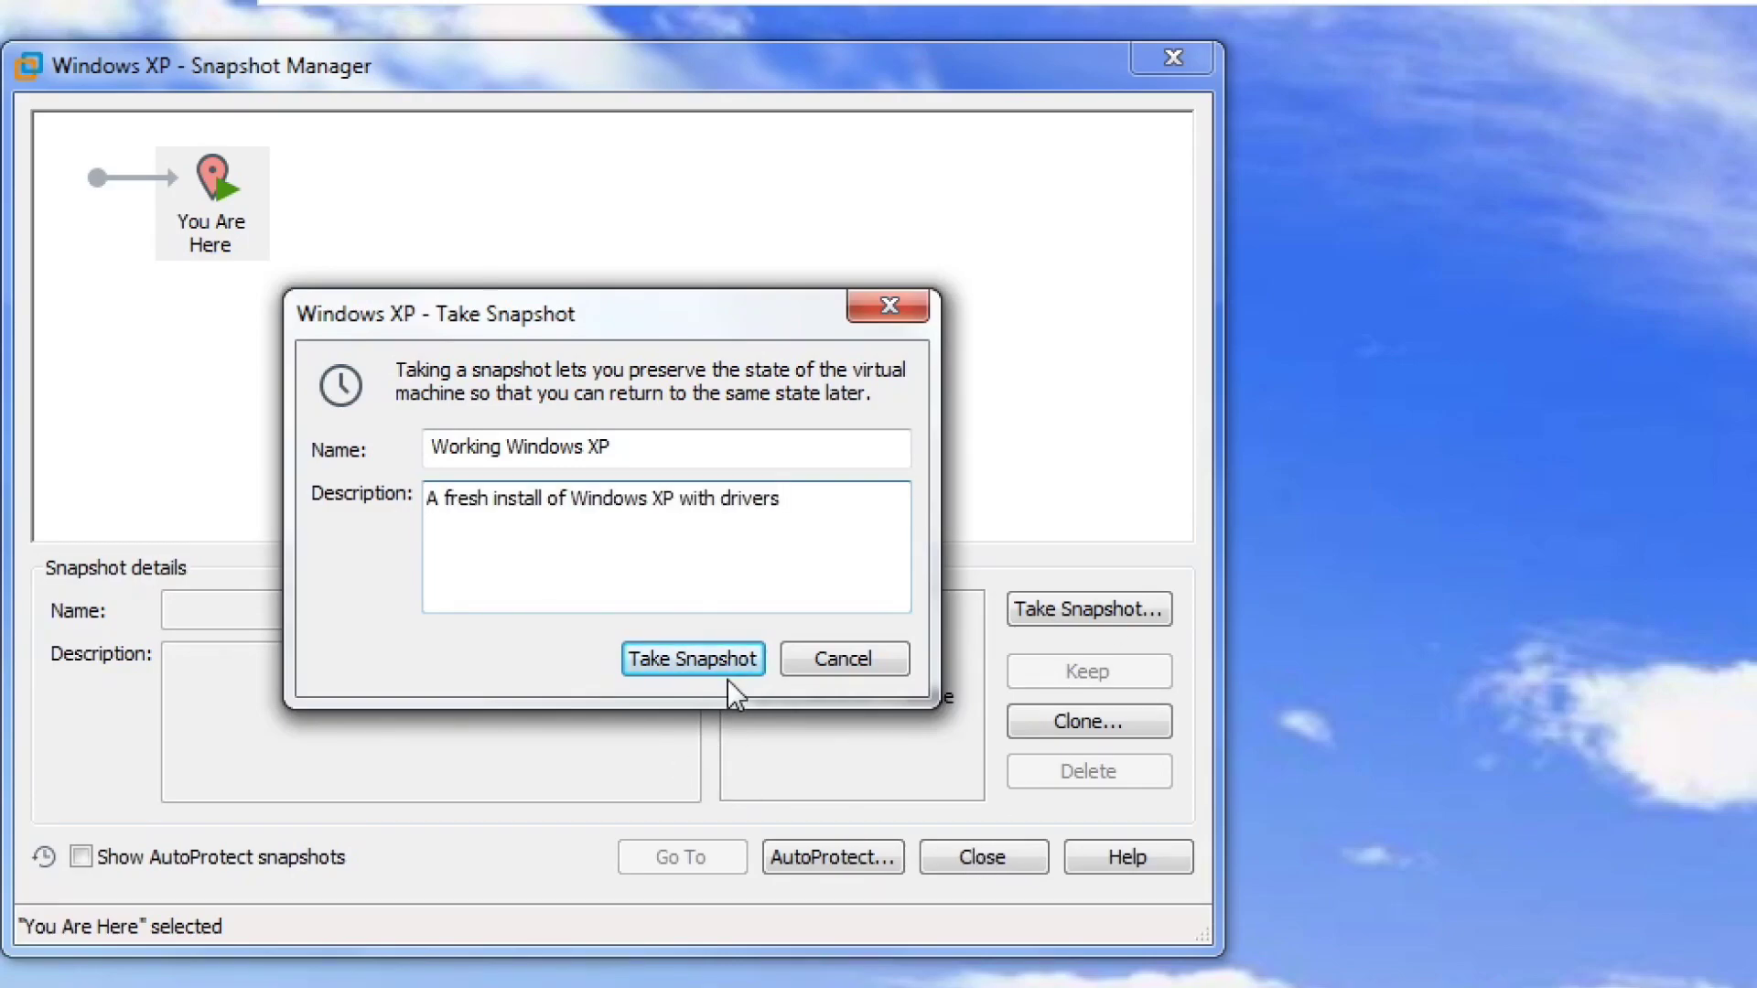
{"action": "left_click", "coordinate": [706, 664]}
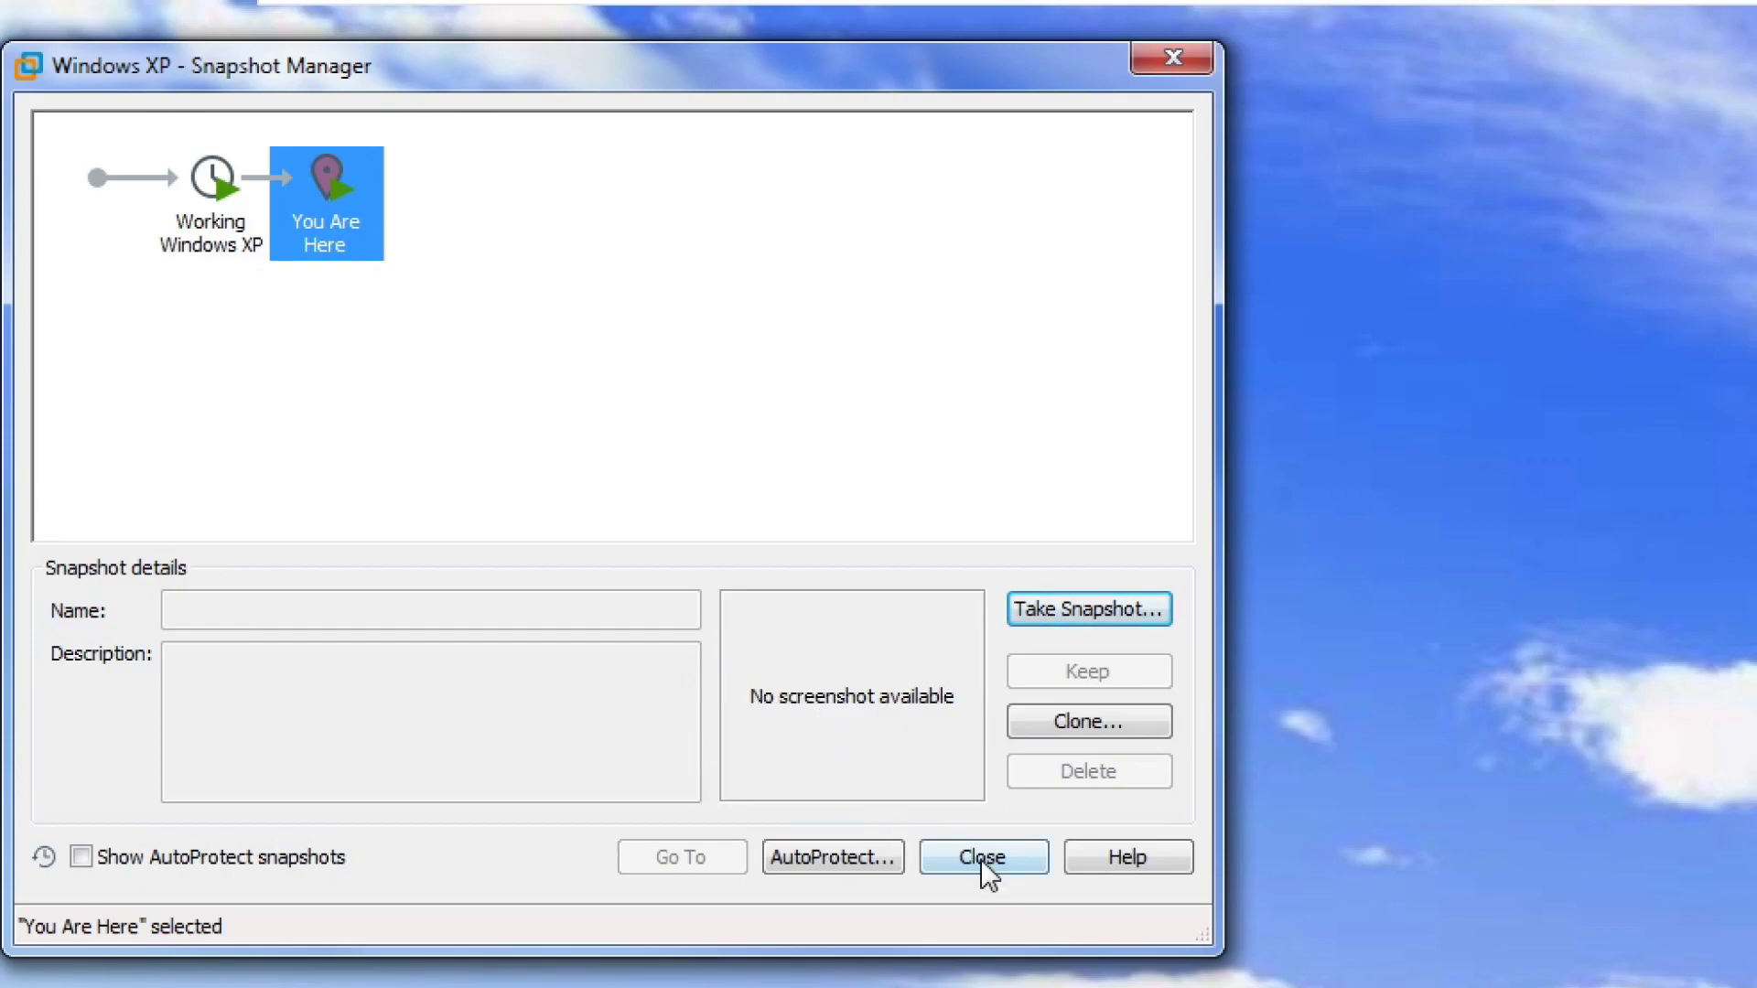
{"action": "left_click", "coordinate": [982, 863]}
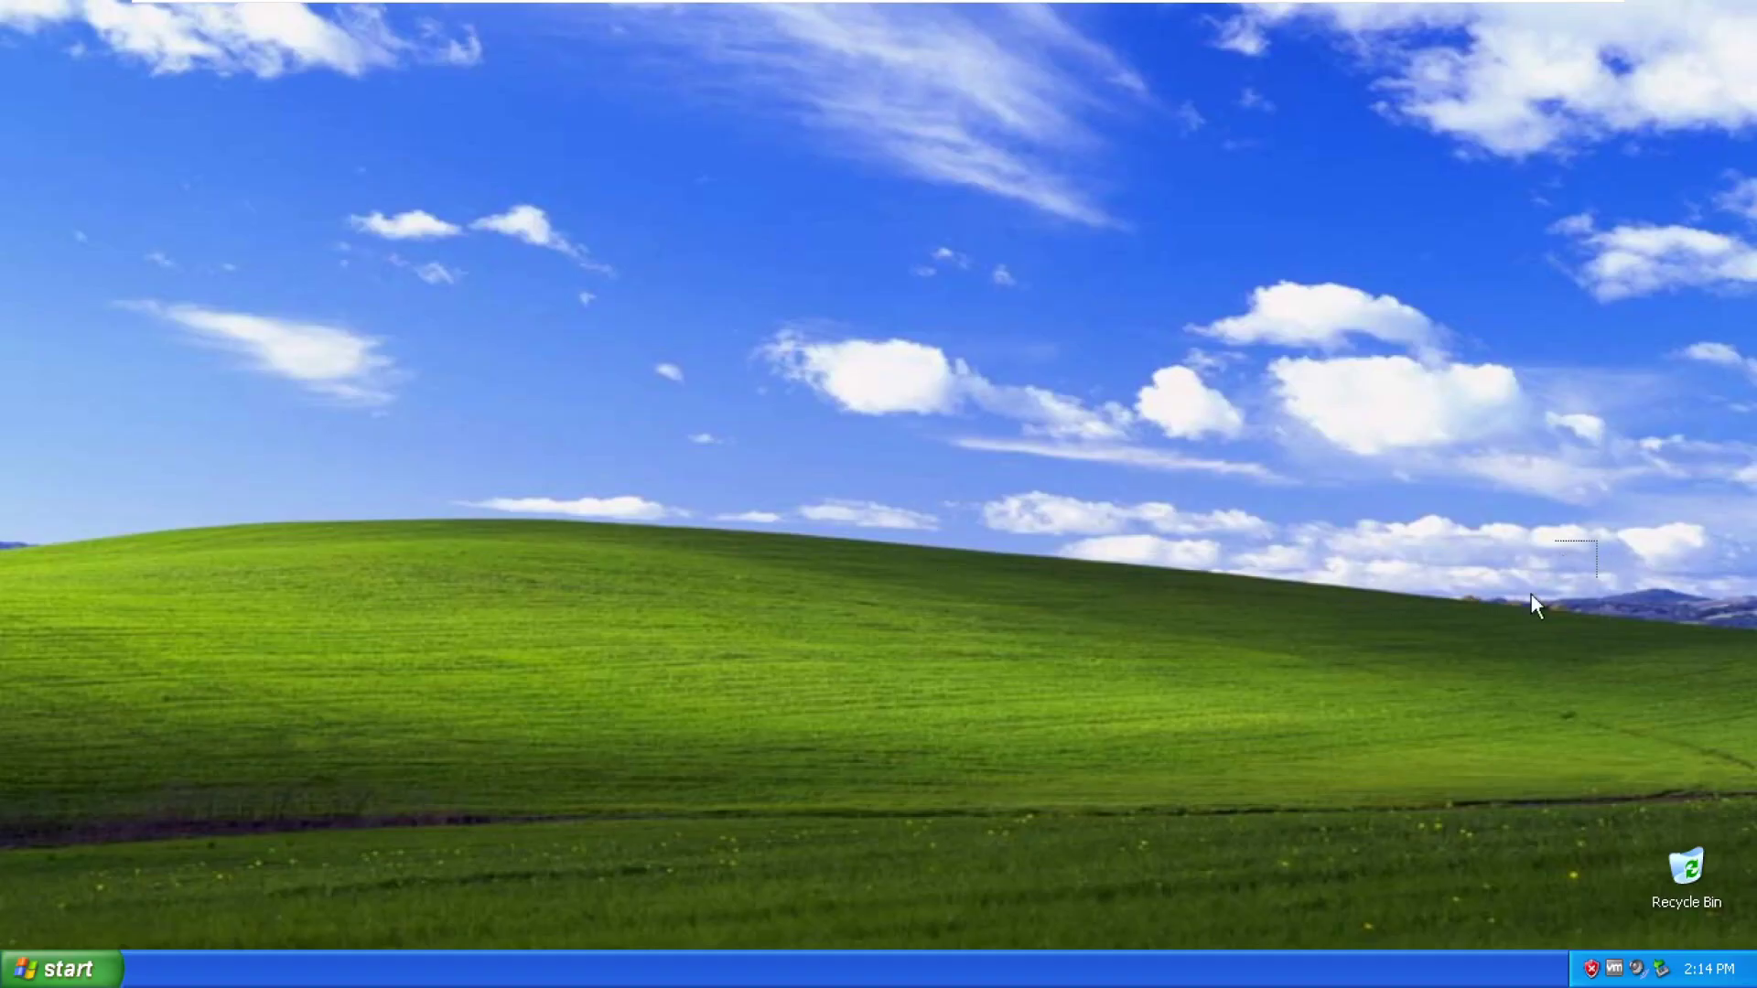
- Turn off the Windows XP virtual machine from within the guest system
{"action": "left_click", "coordinate": [57, 968]}
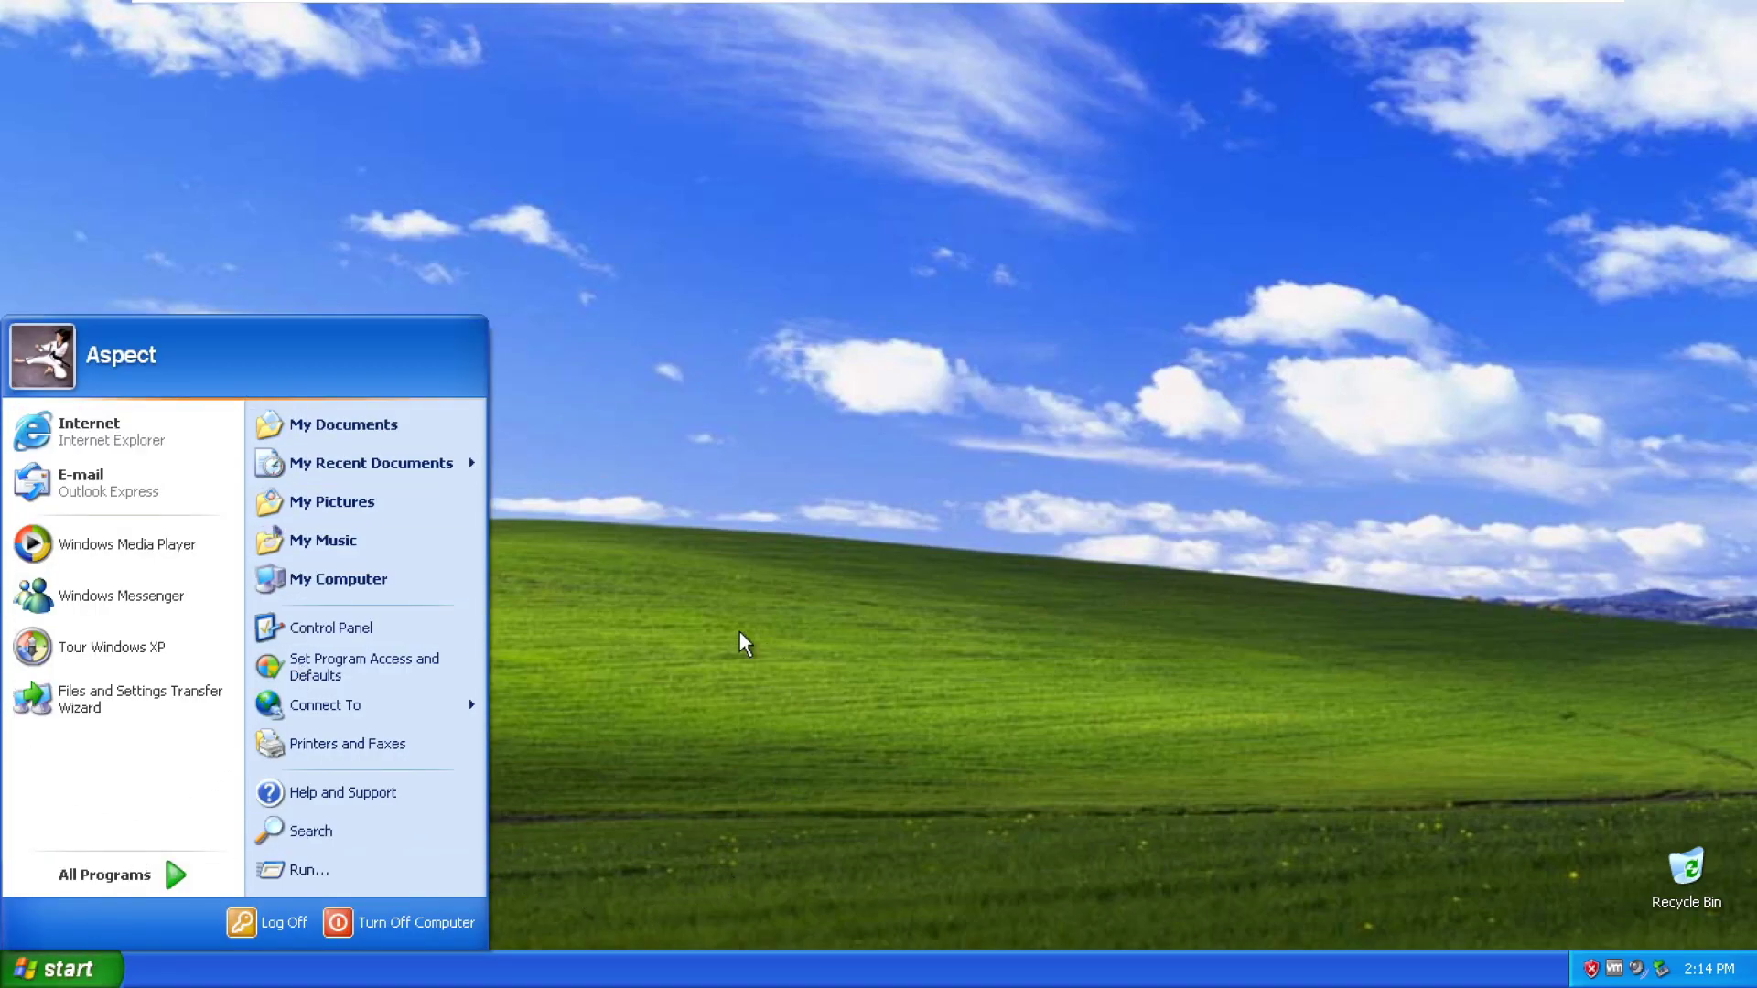
{"action": "left_click", "coordinate": [380, 912]}
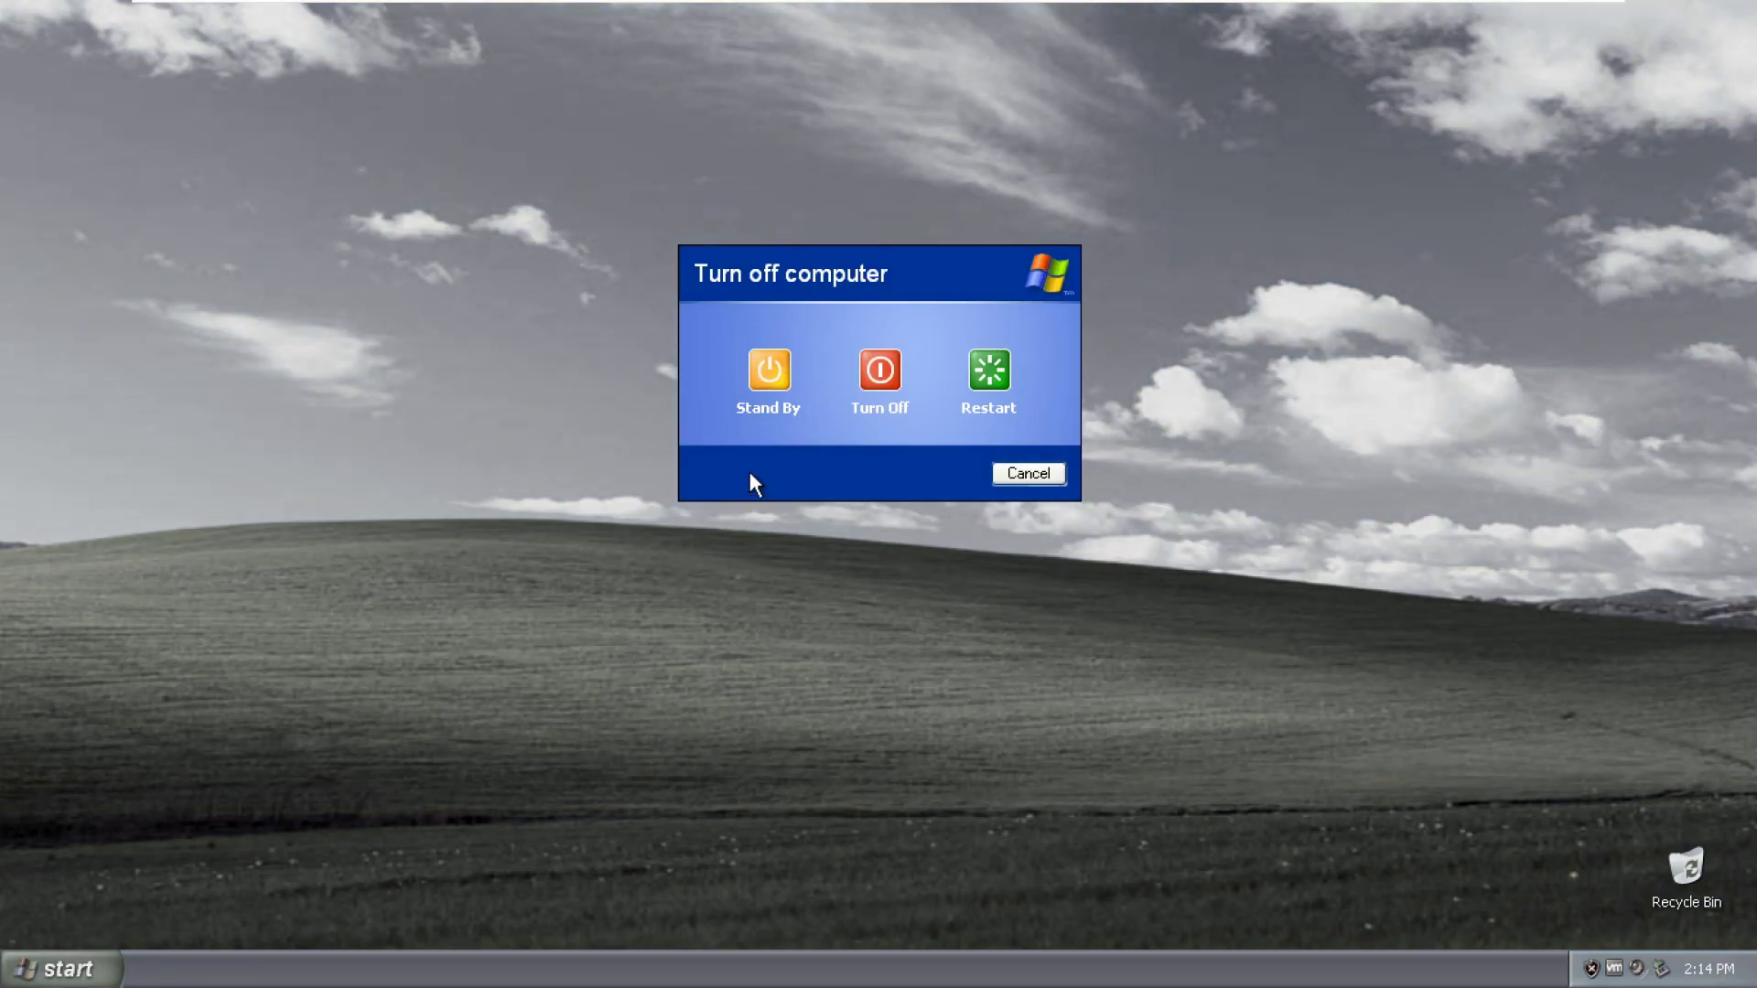
{"action": "left_click", "coordinate": [871, 382]}
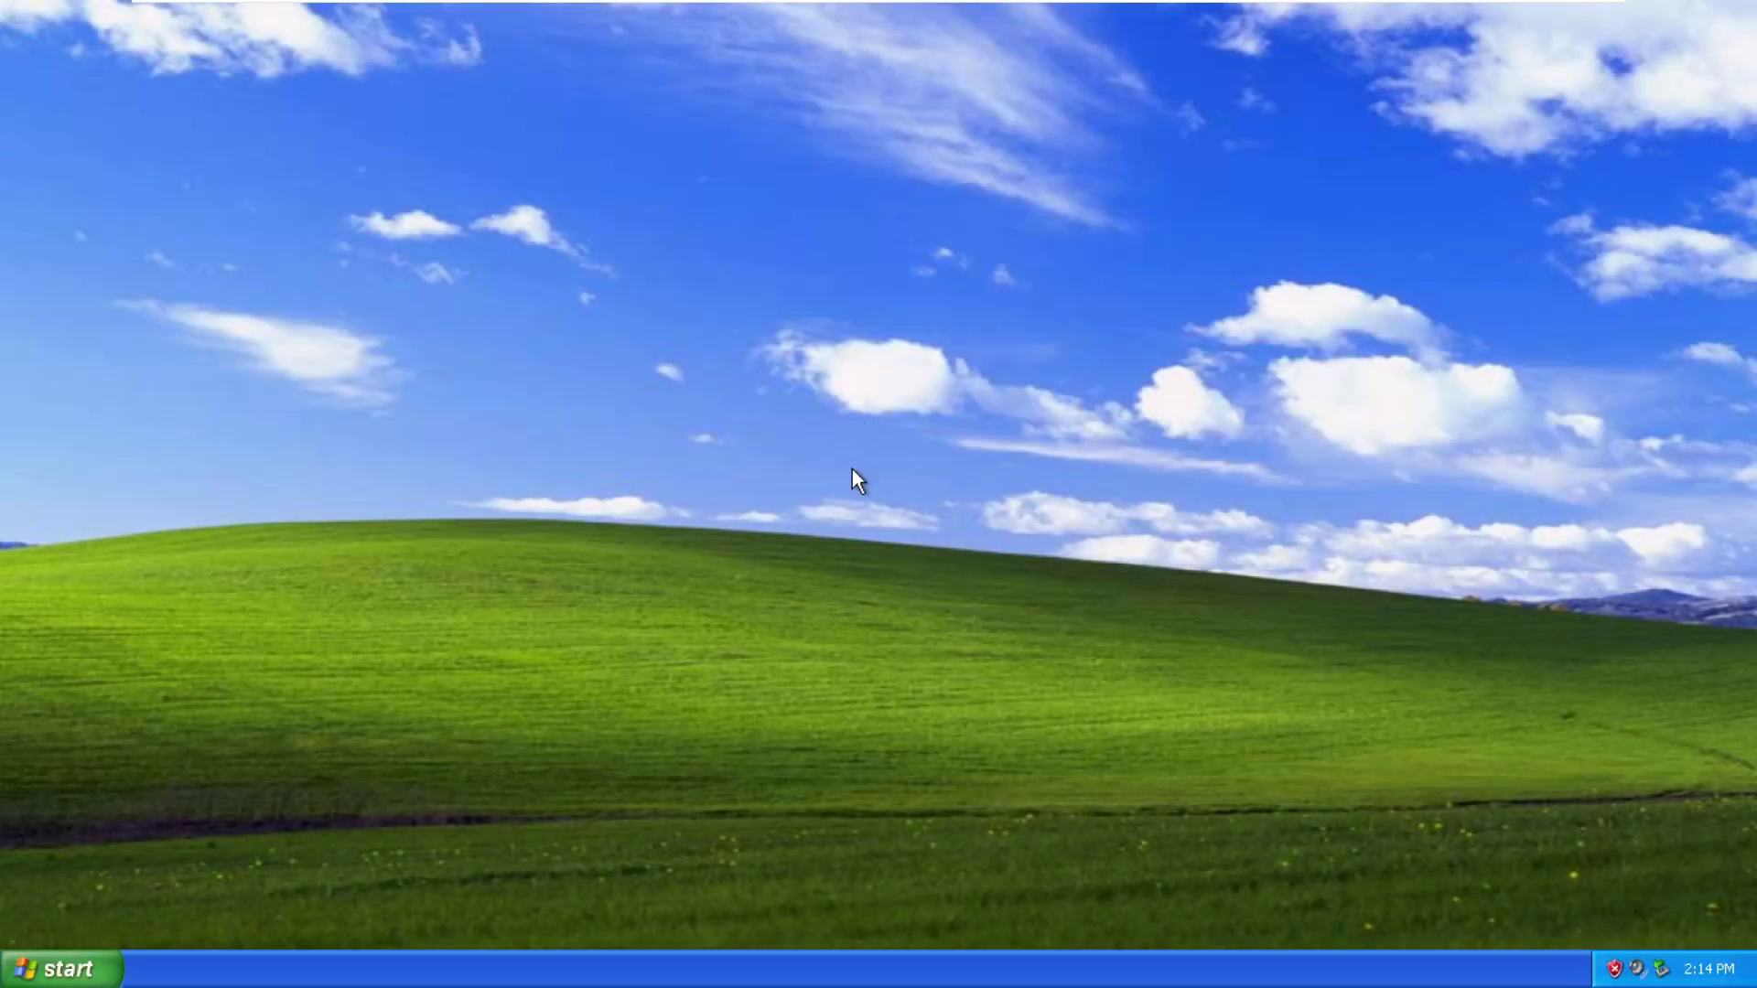